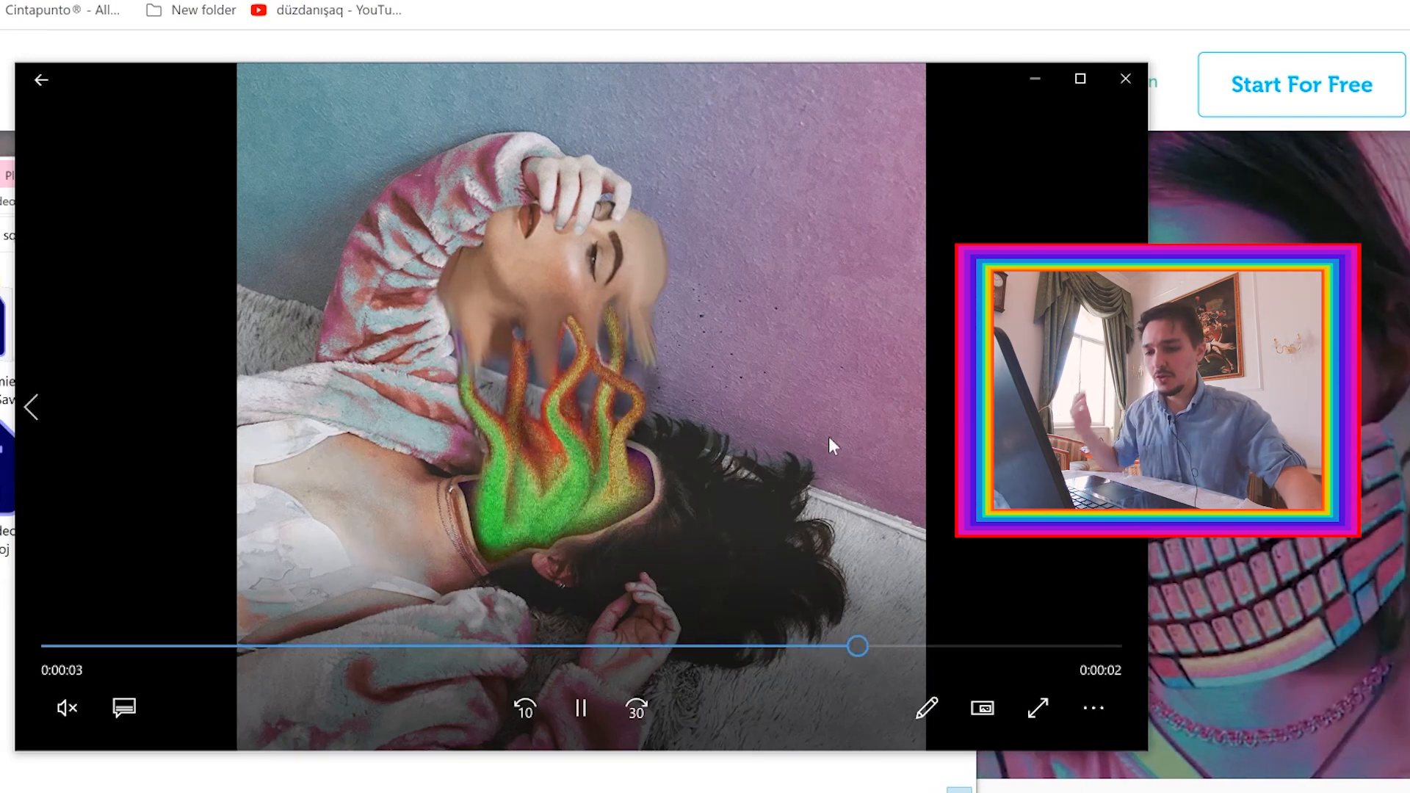
- Pause the fromface video and look over the learnfromfred.com home page and its class offers
{"action": "left_click", "coordinate": [581, 707]}
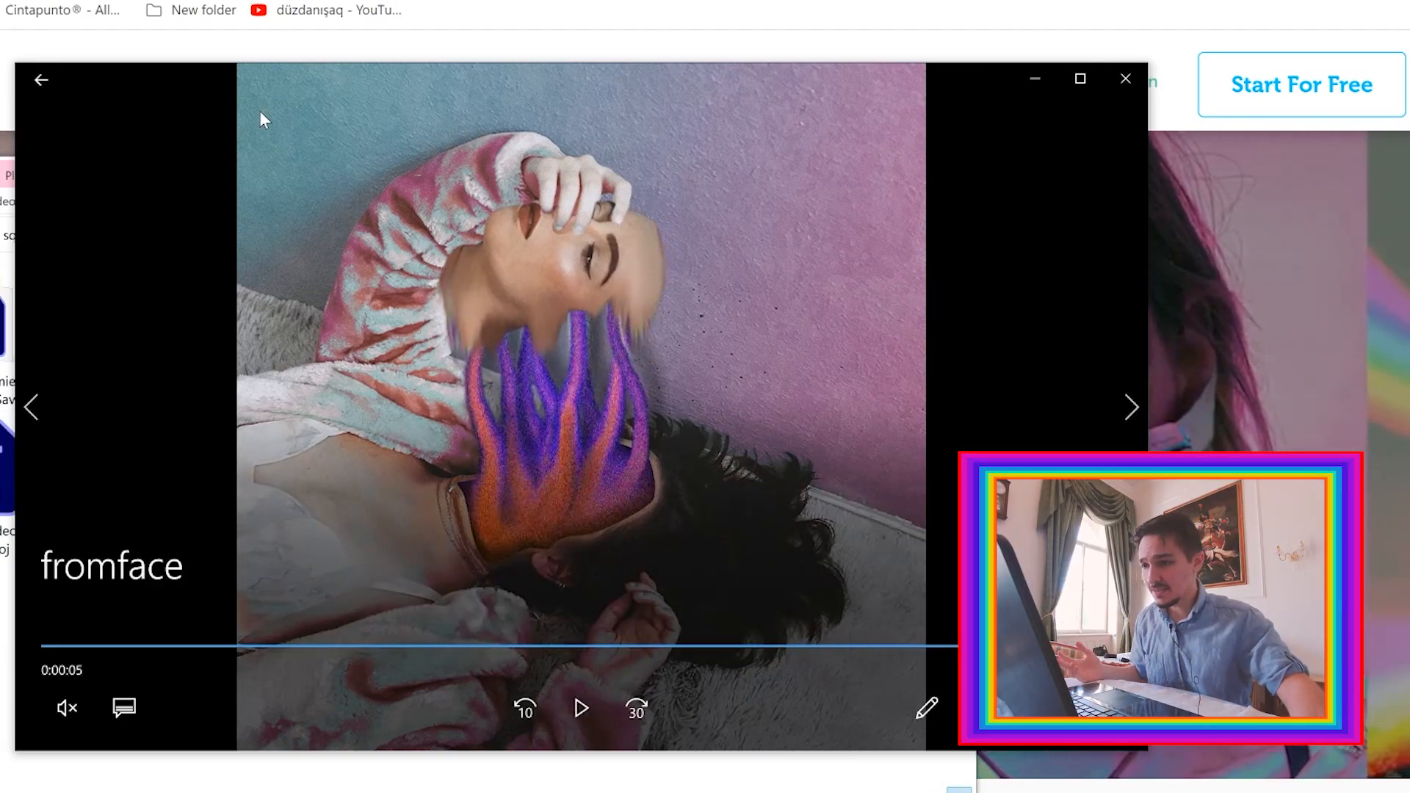
{"action": "left_click", "coordinate": [766, 18]}
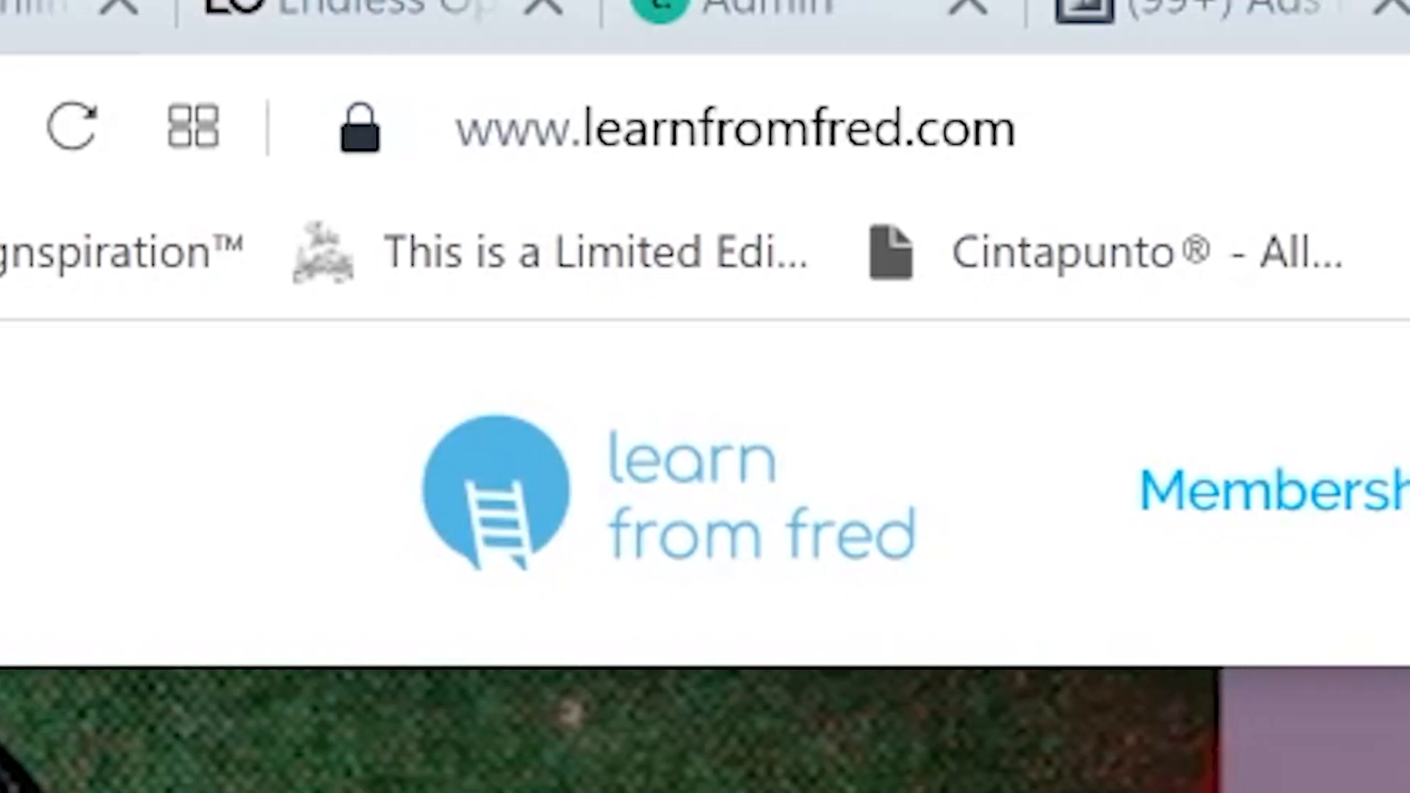
{"action": "left_click", "coordinate": [844, 126]}
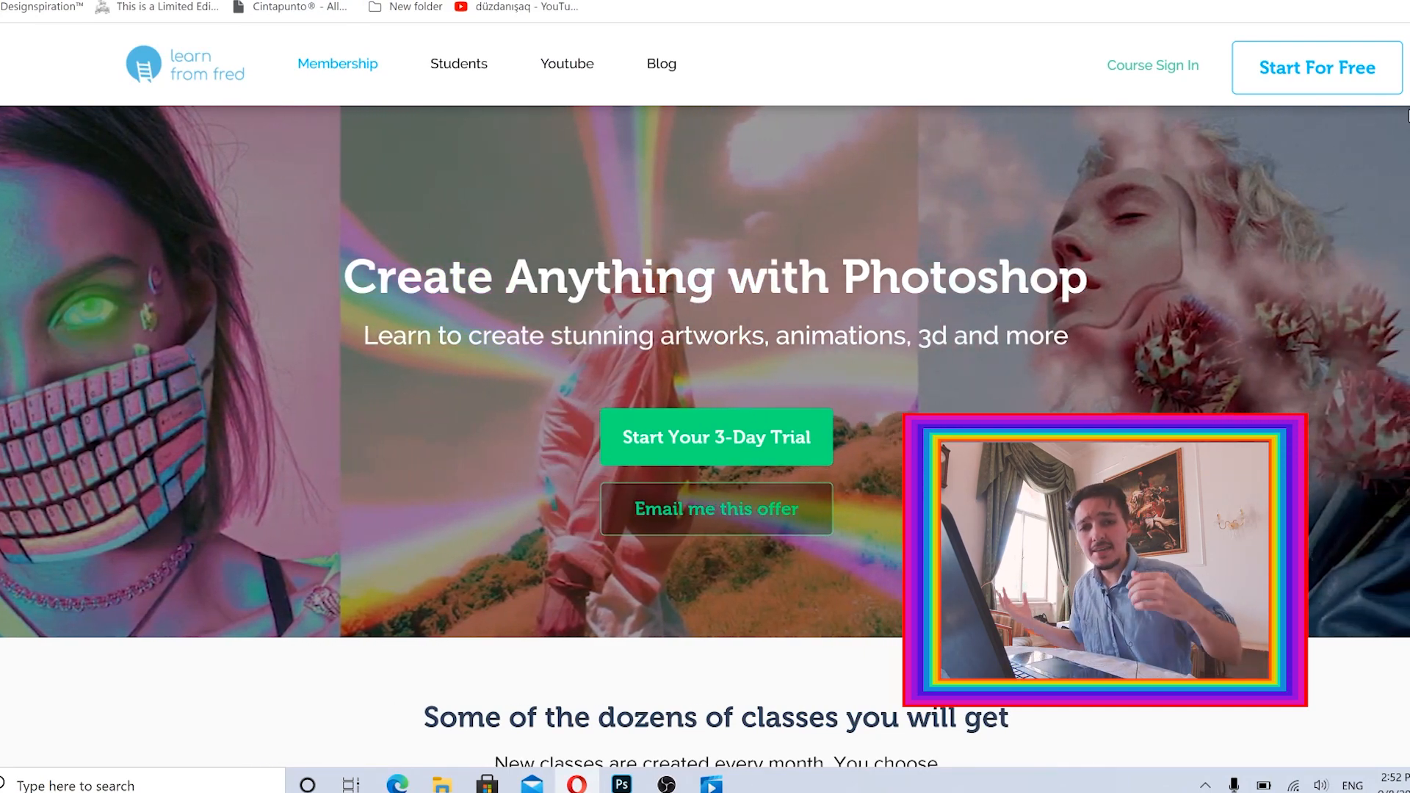
{"action": "scroll", "coordinate": [705, 436], "scroll_direction": "down", "scroll_amount": 15}
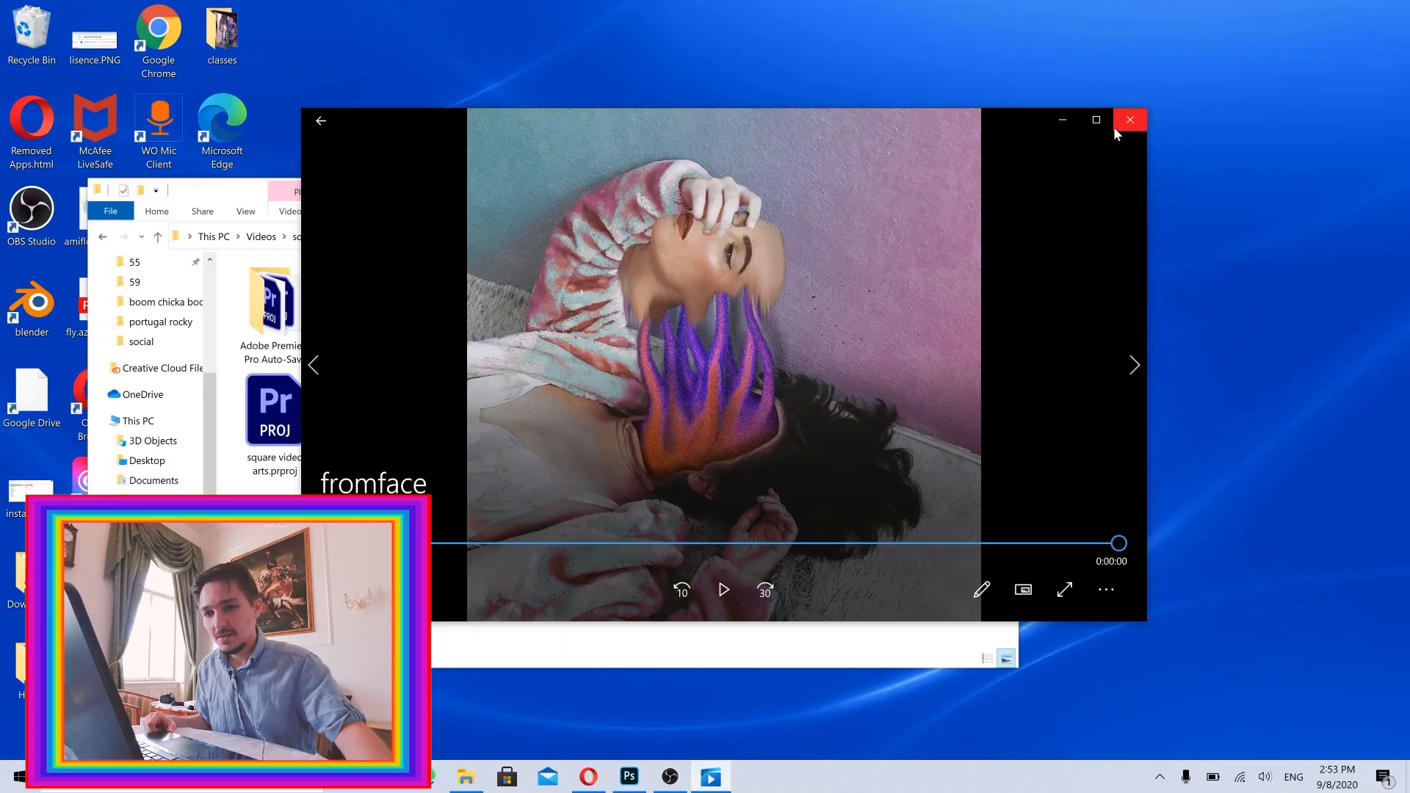
- Clear the video player and folder window off the desktop and switch to Photoshop
{"action": "left_click", "coordinate": [1114, 125]}
{"action": "left_click", "coordinate": [918, 188]}
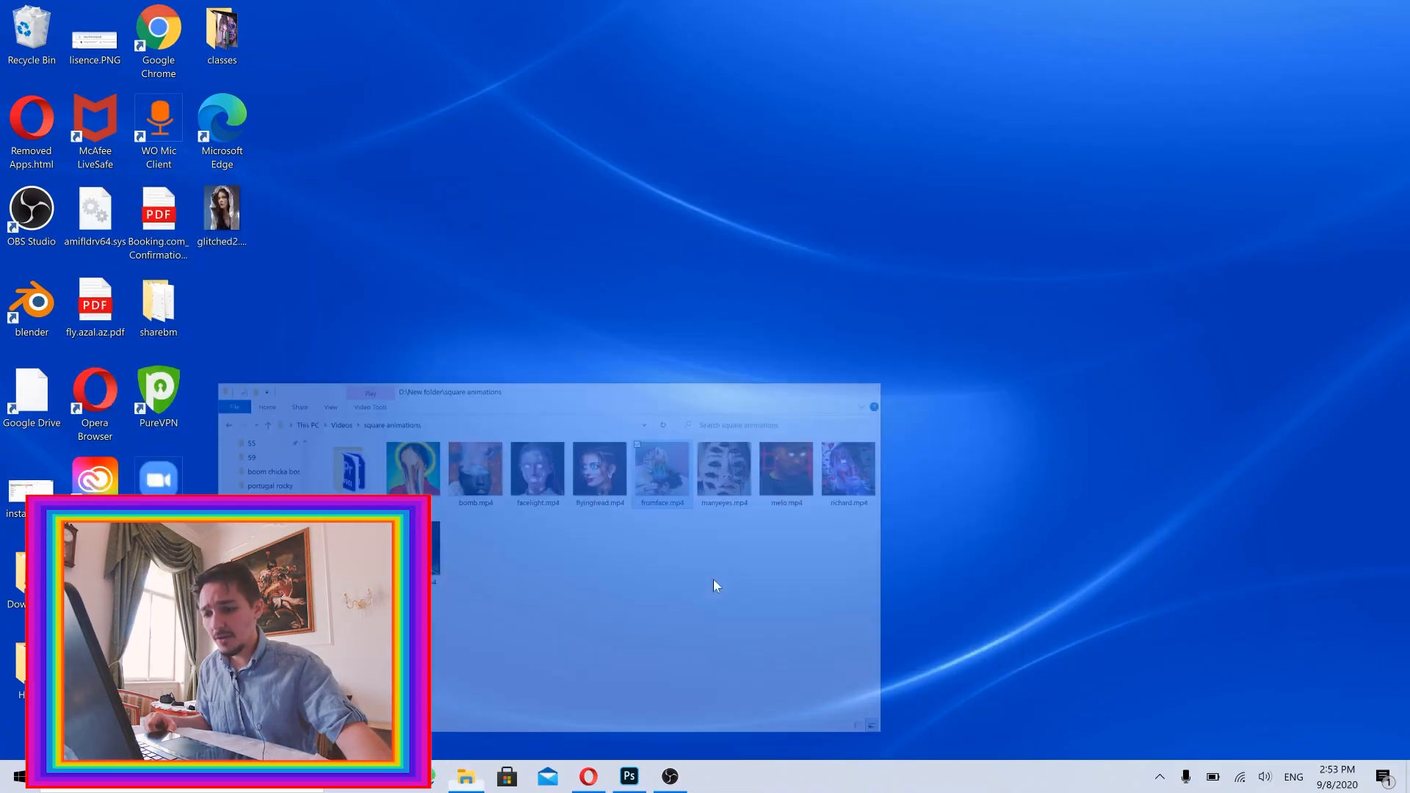
{"action": "left_click", "coordinate": [629, 776]}
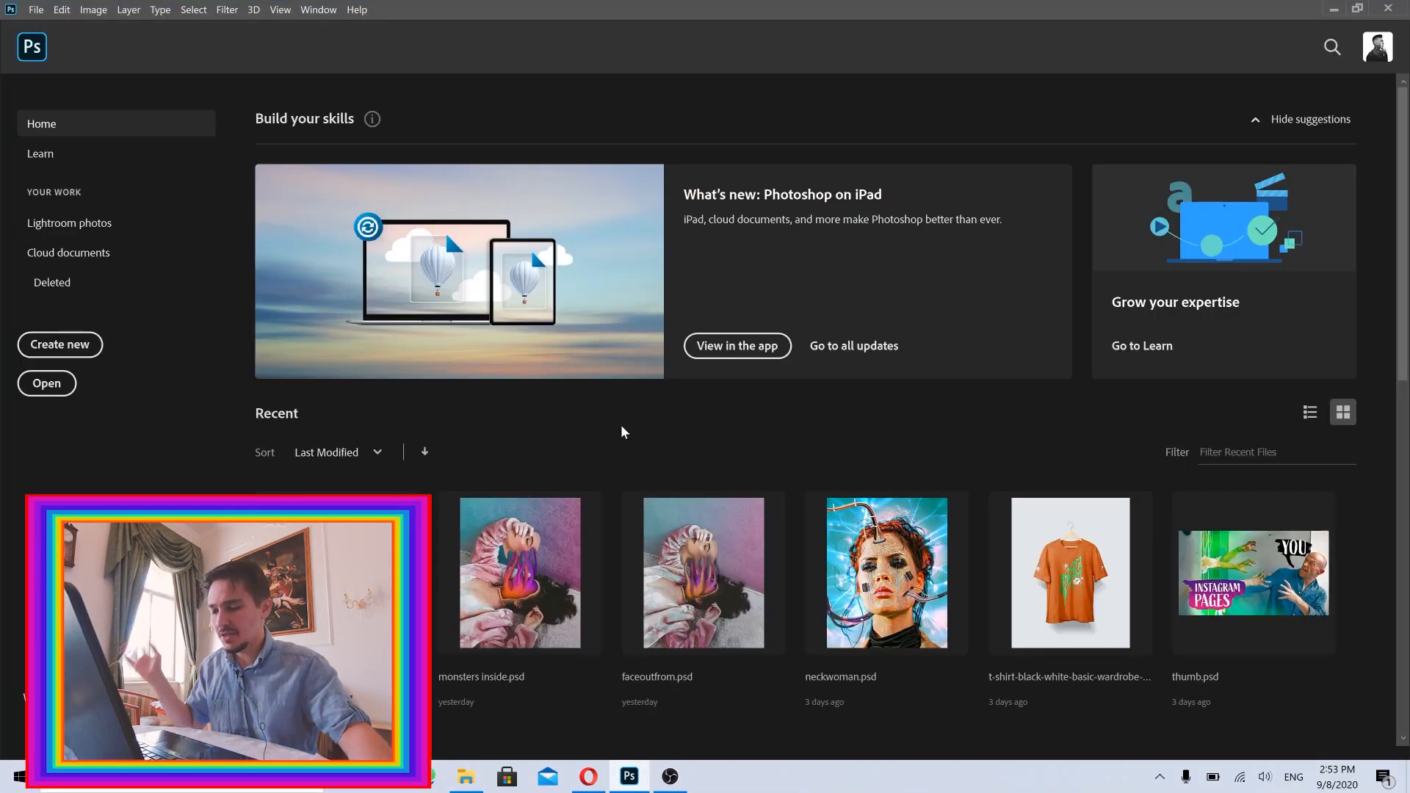
- Create a 1000 x 1250 px RGB document at 300 ppi with a white background and collapse the Actions panel
{"action": "left_click", "coordinate": [76, 350]}
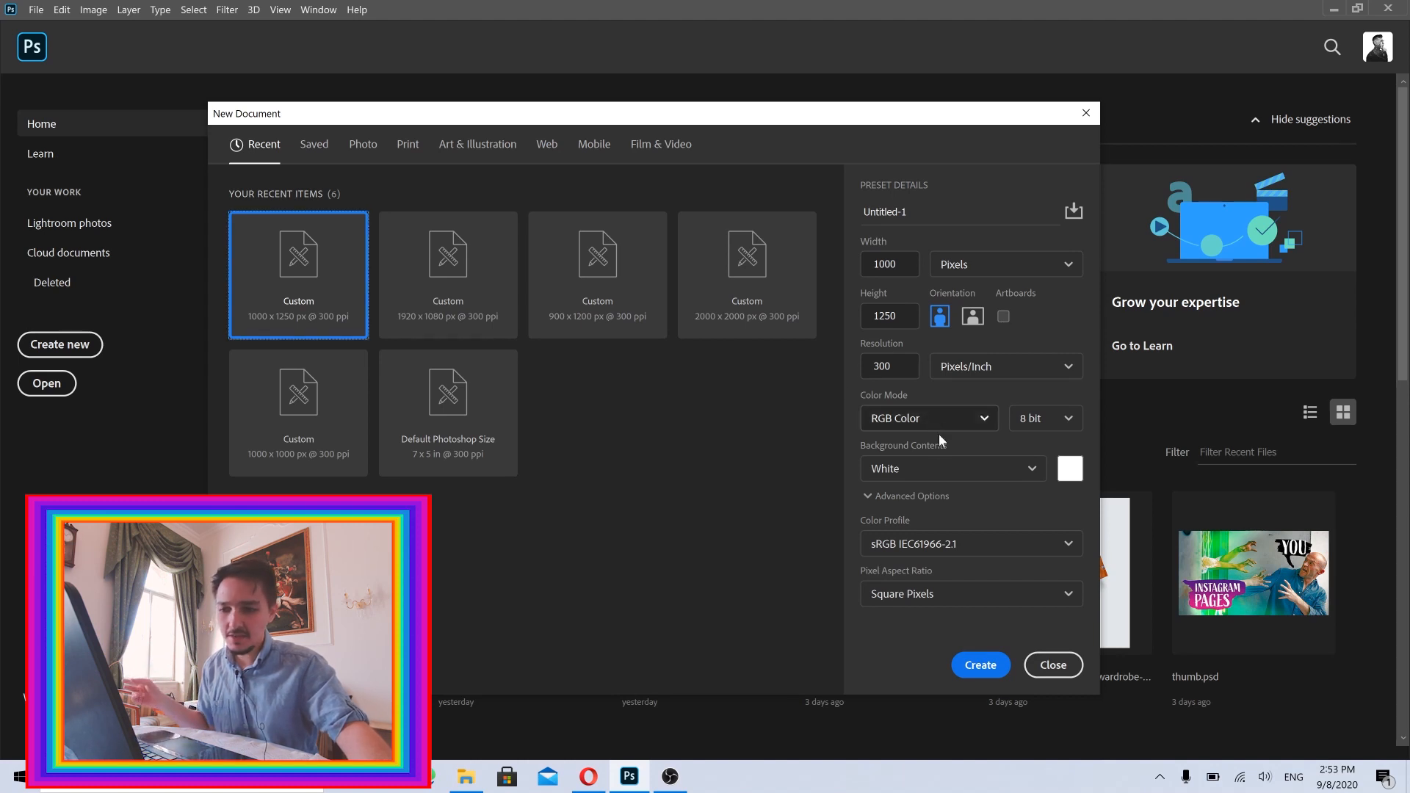
{"action": "left_click", "coordinate": [977, 665]}
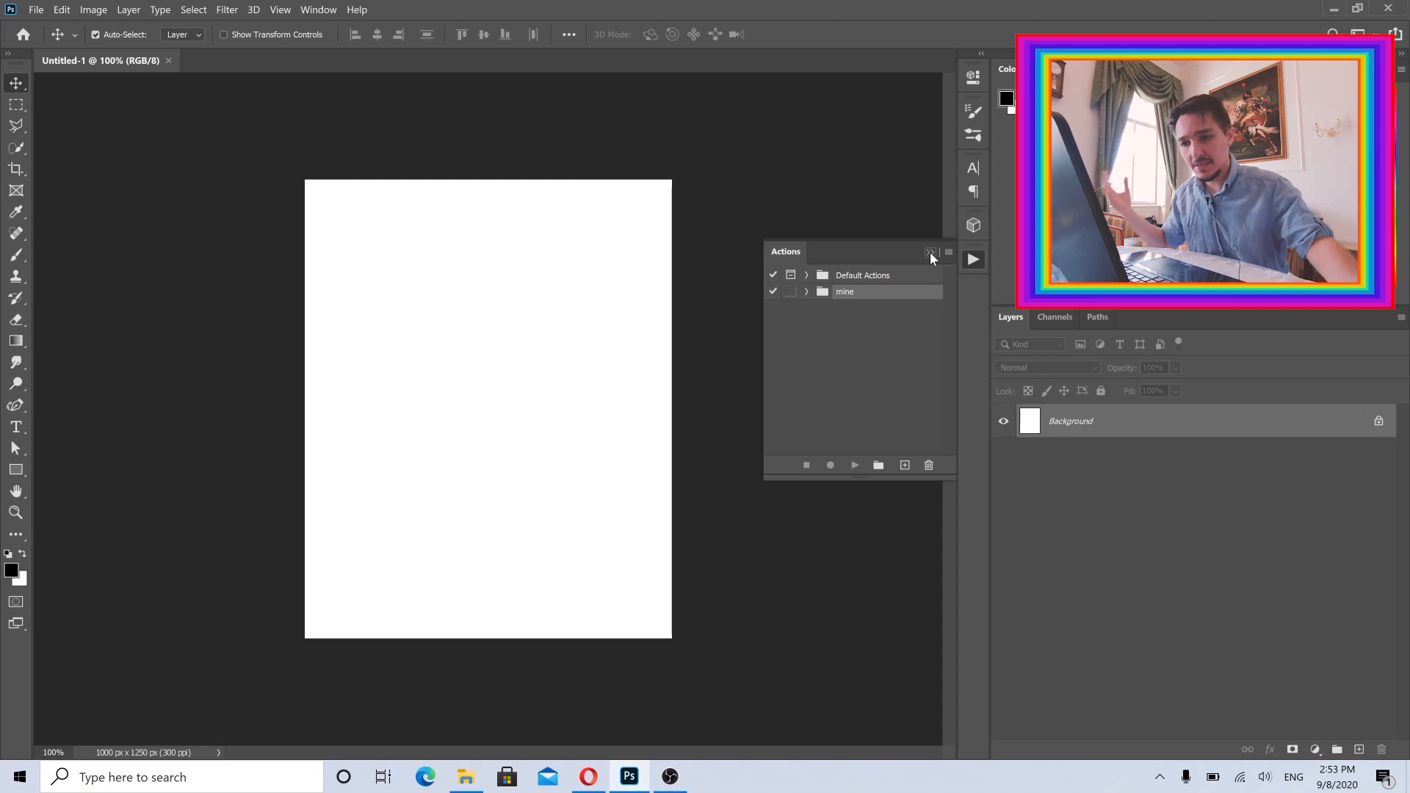
{"action": "left_click", "coordinate": [930, 252]}
- Place the Unsplash portrait of the woman in a knitted sweater from Downloads so it covers the whole canvas
{"action": "left_click", "coordinate": [476, 778]}
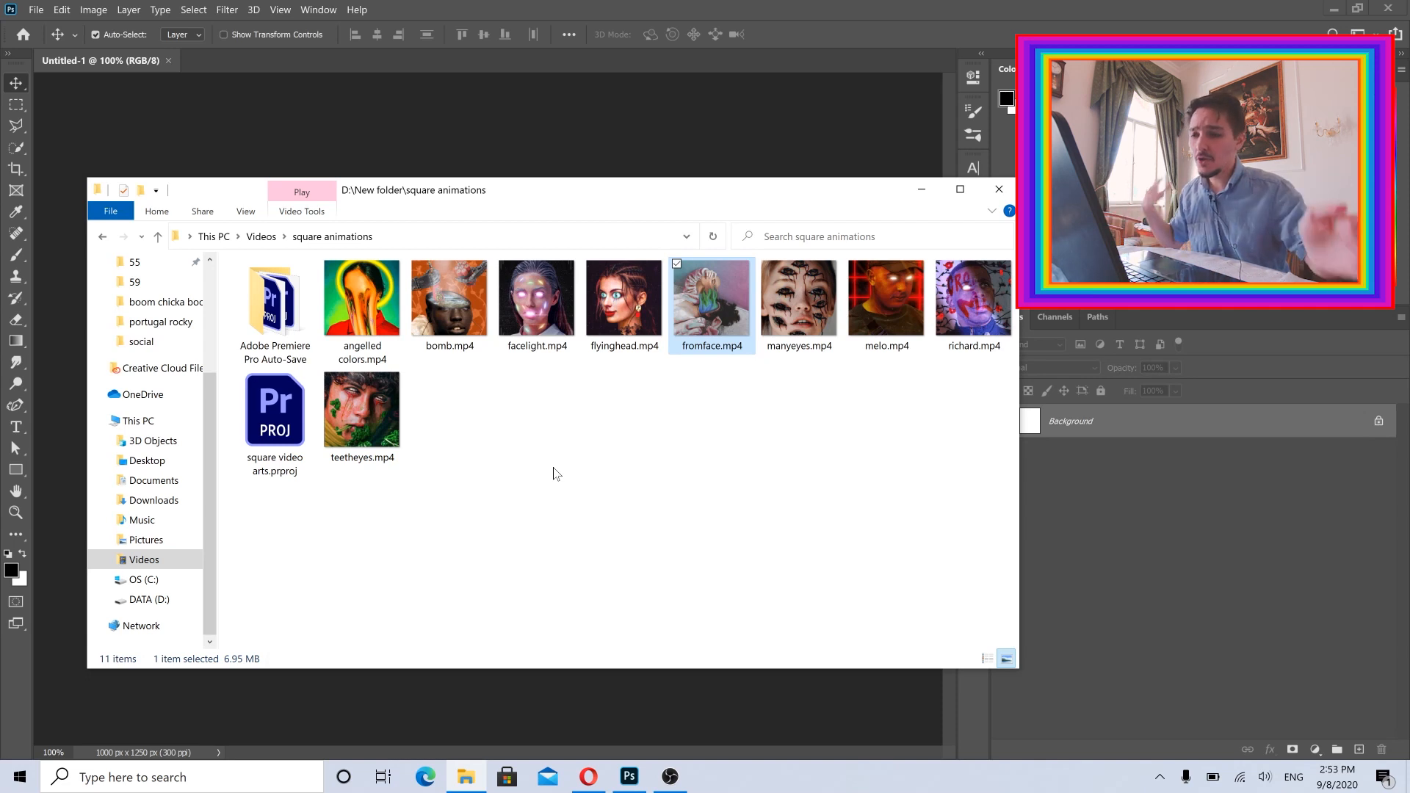
{"action": "left_click", "coordinate": [150, 502]}
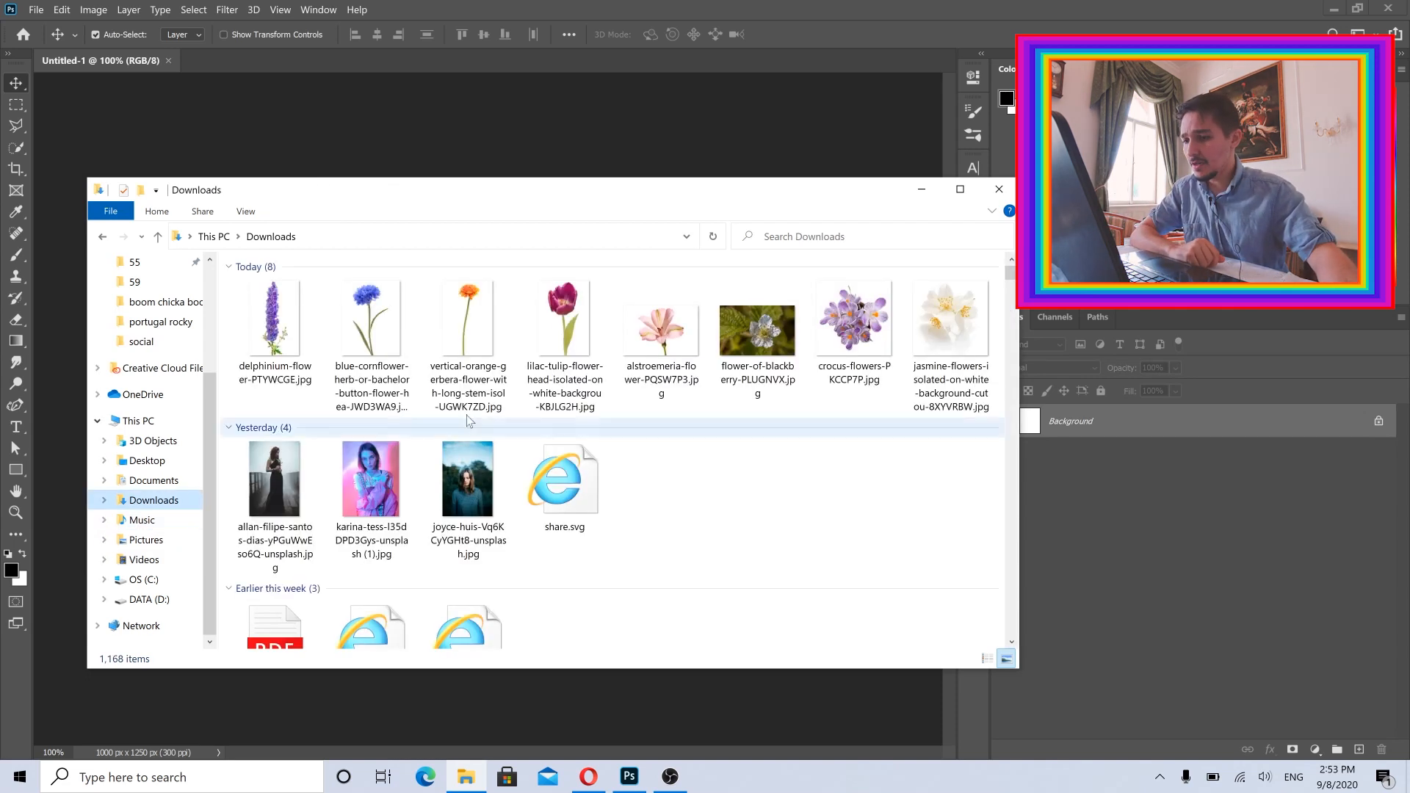
{"action": "left_click", "coordinate": [459, 473]}
{"action": "left_click_drag", "start_coordinate": [459, 472], "coordinate": [598, 708]}
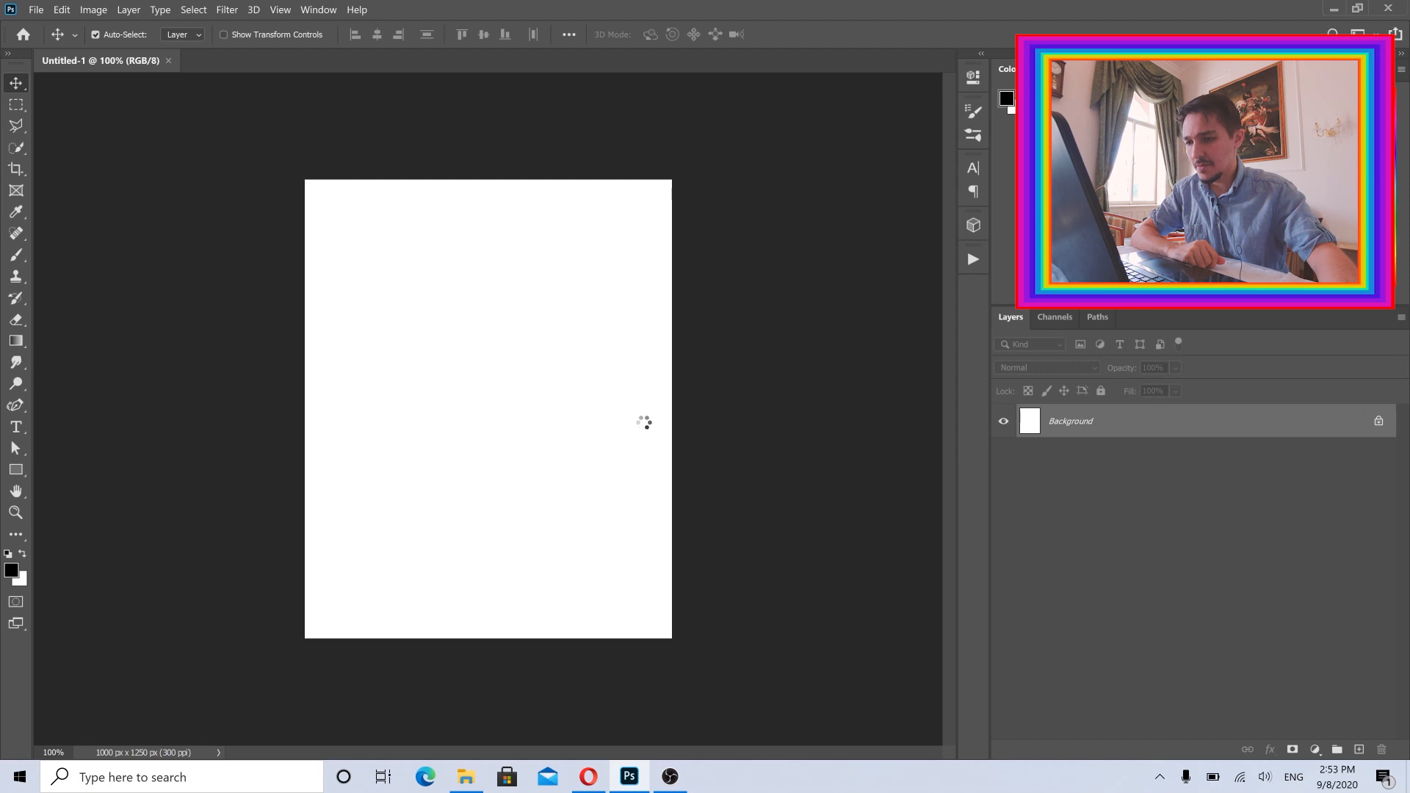
{"action": "left_click_drag", "start_coordinate": [643, 410], "coordinate": [602, 317]}
{"action": "left_click", "coordinate": [801, 35]}
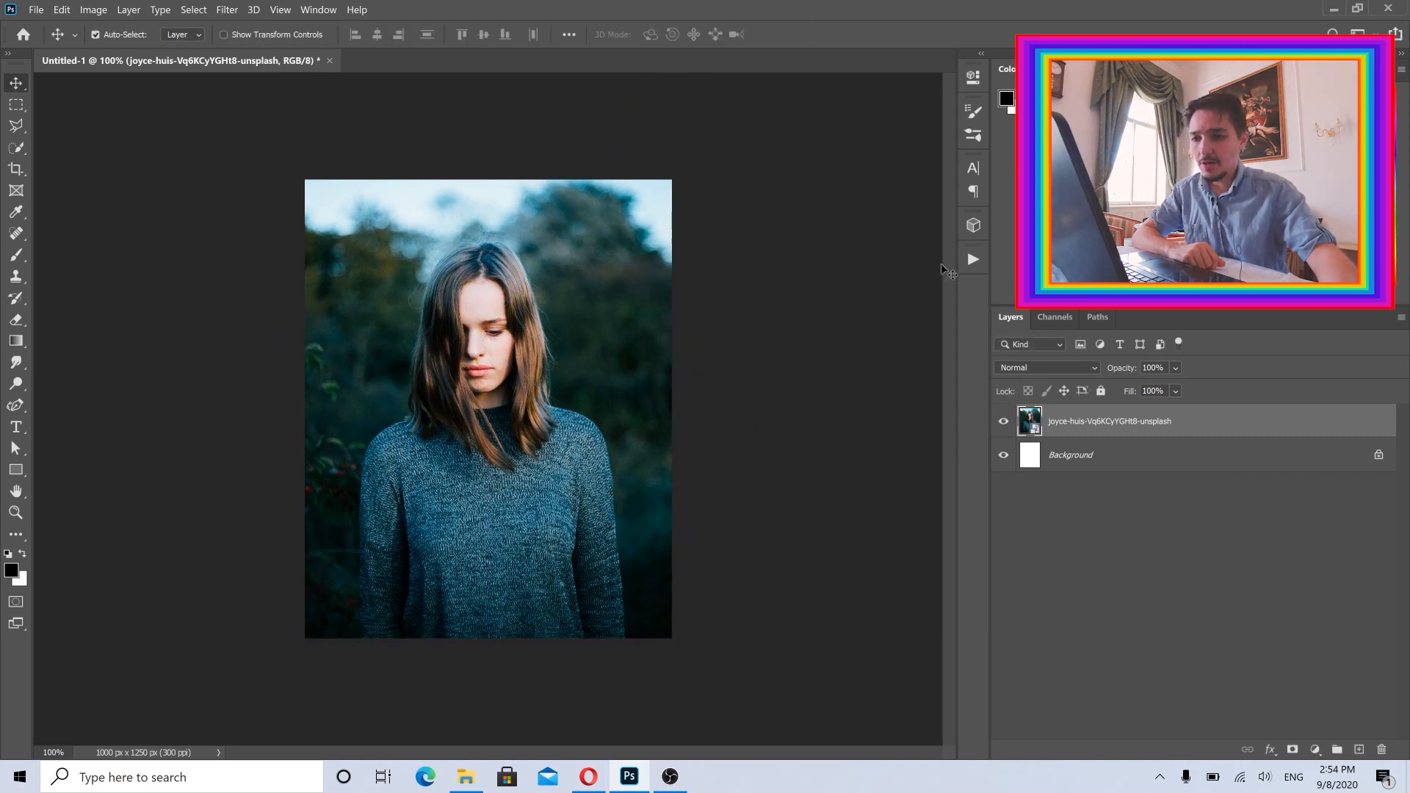
- Run the "glitched" action from the "mine" set on the portrait layer and collapse the Actions panel
{"action": "left_click", "coordinate": [972, 260]}
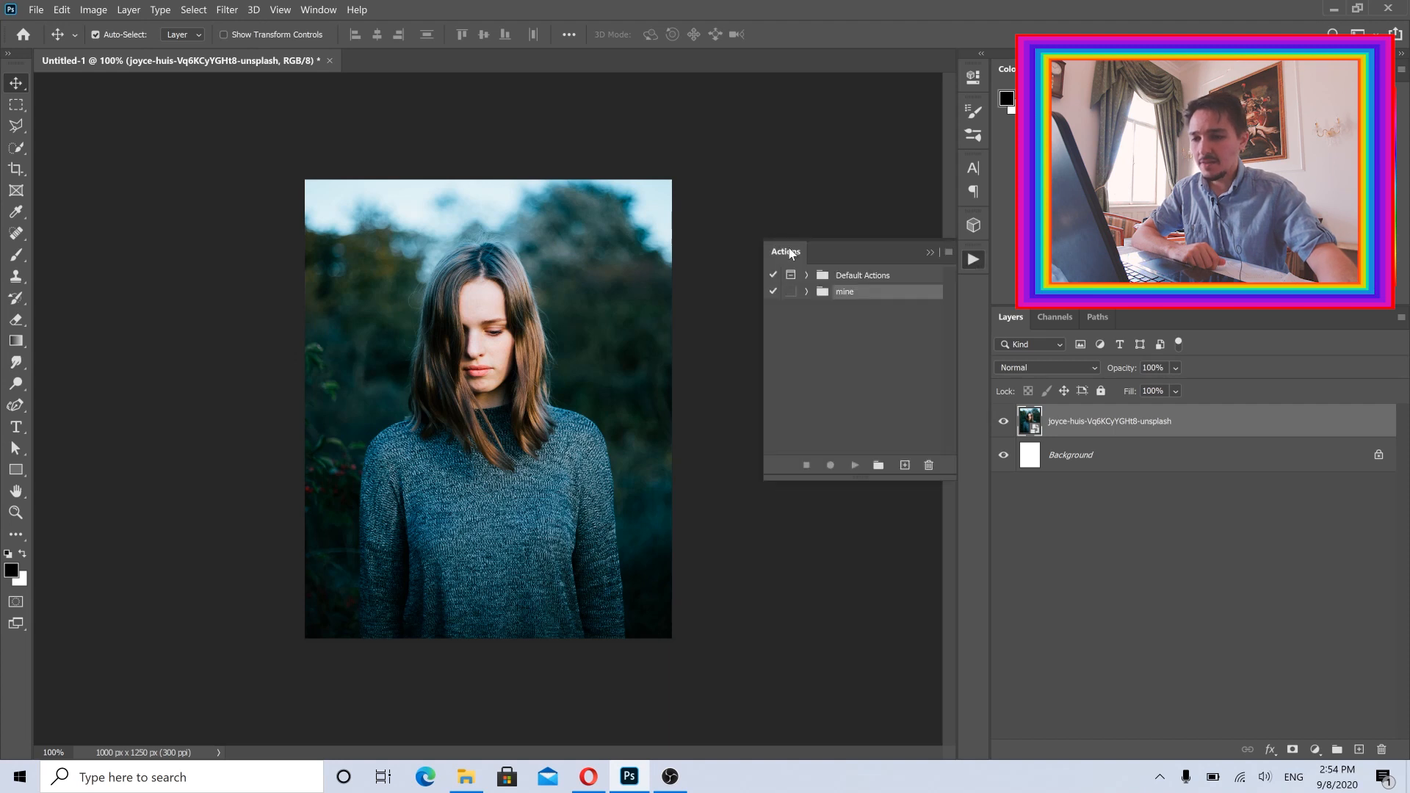
{"action": "left_click", "coordinate": [319, 10]}
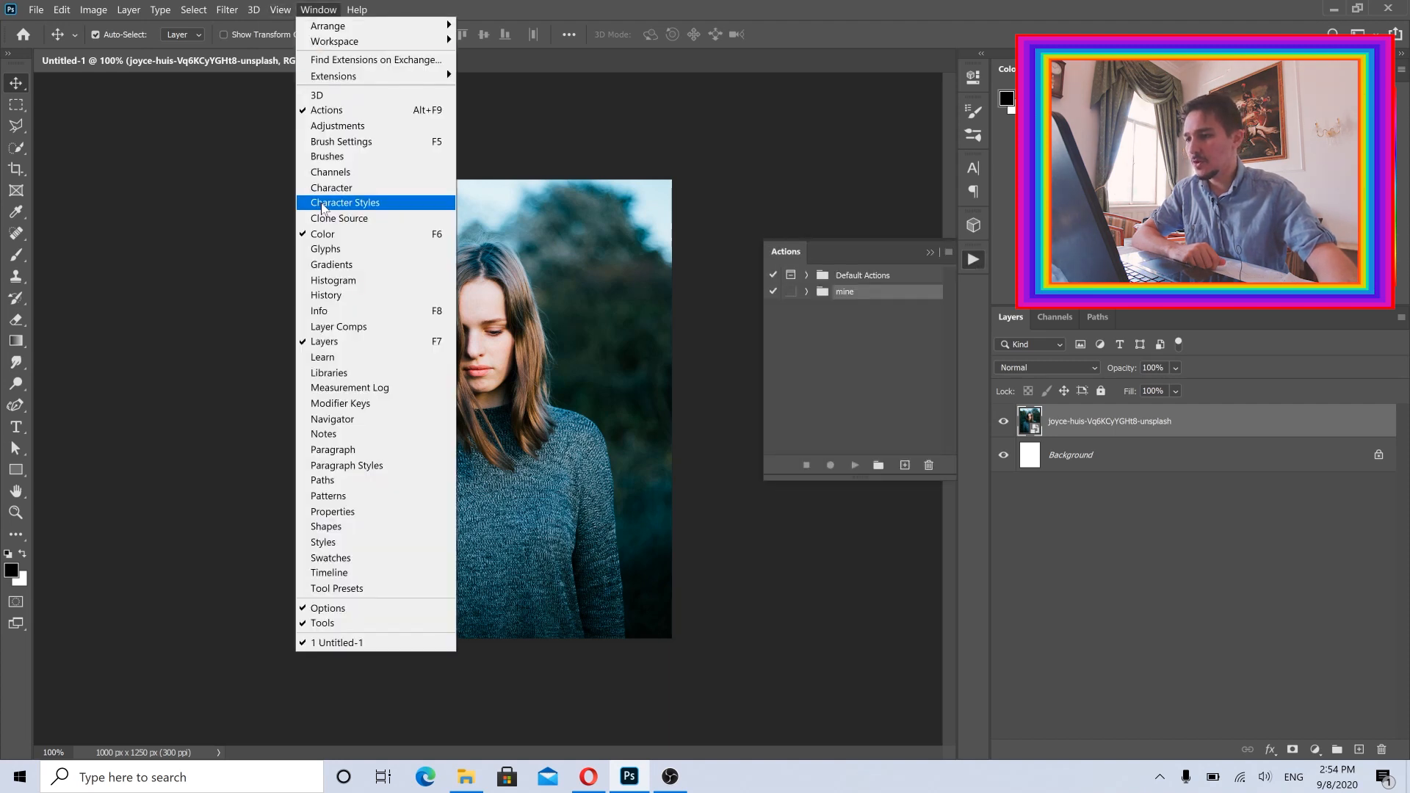
{"action": "left_click", "coordinate": [831, 367]}
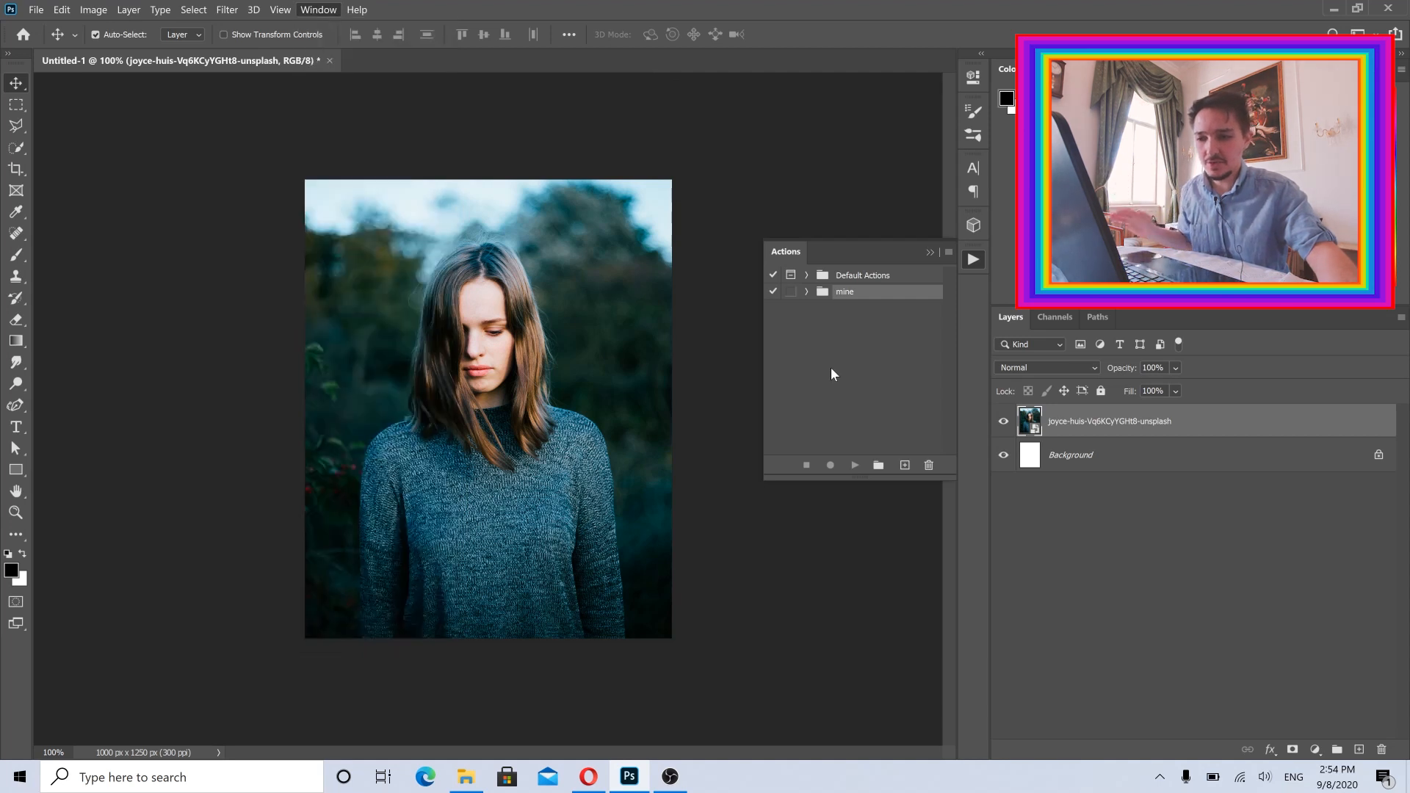
{"action": "left_click", "coordinate": [844, 295]}
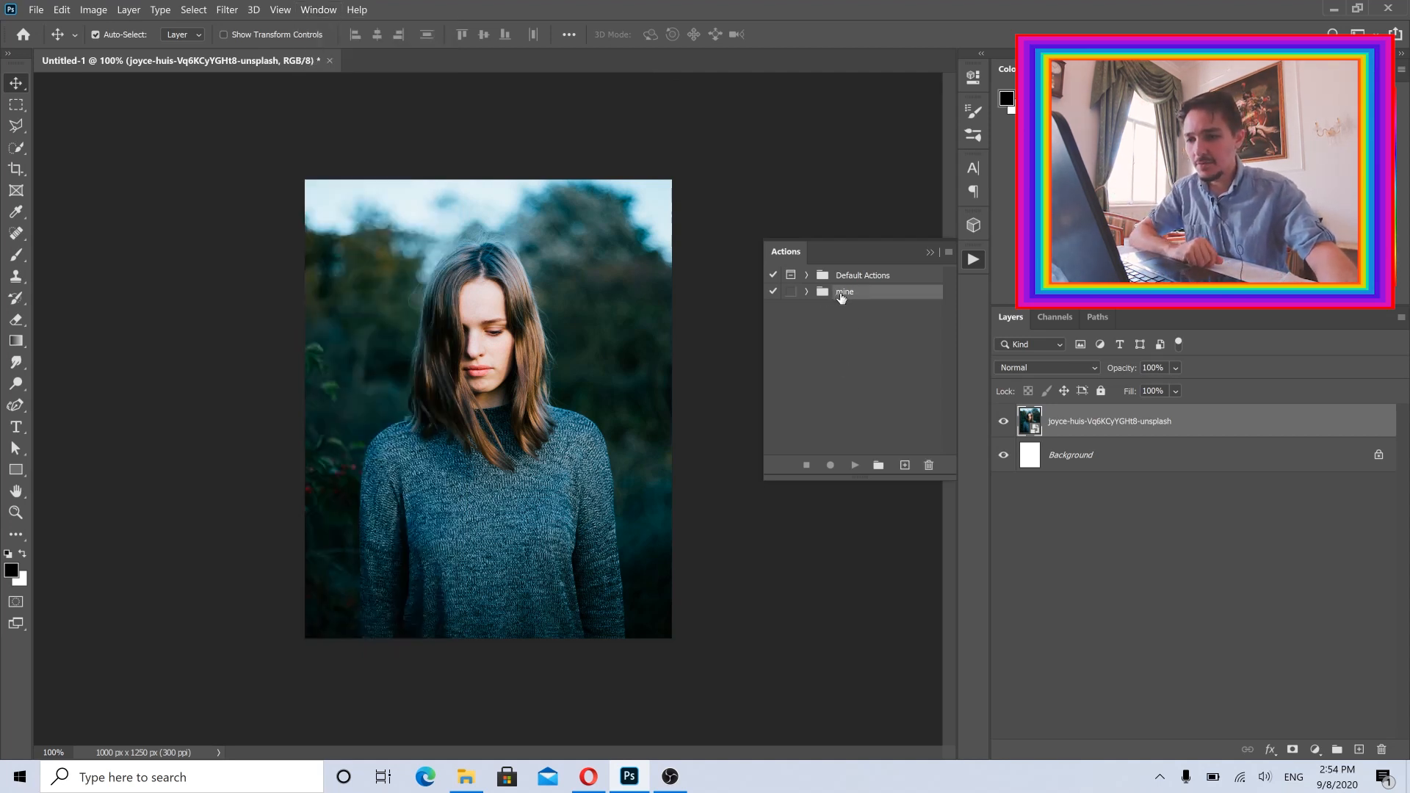
{"action": "left_click", "coordinate": [809, 293]}
{"action": "left_click", "coordinate": [844, 309]}
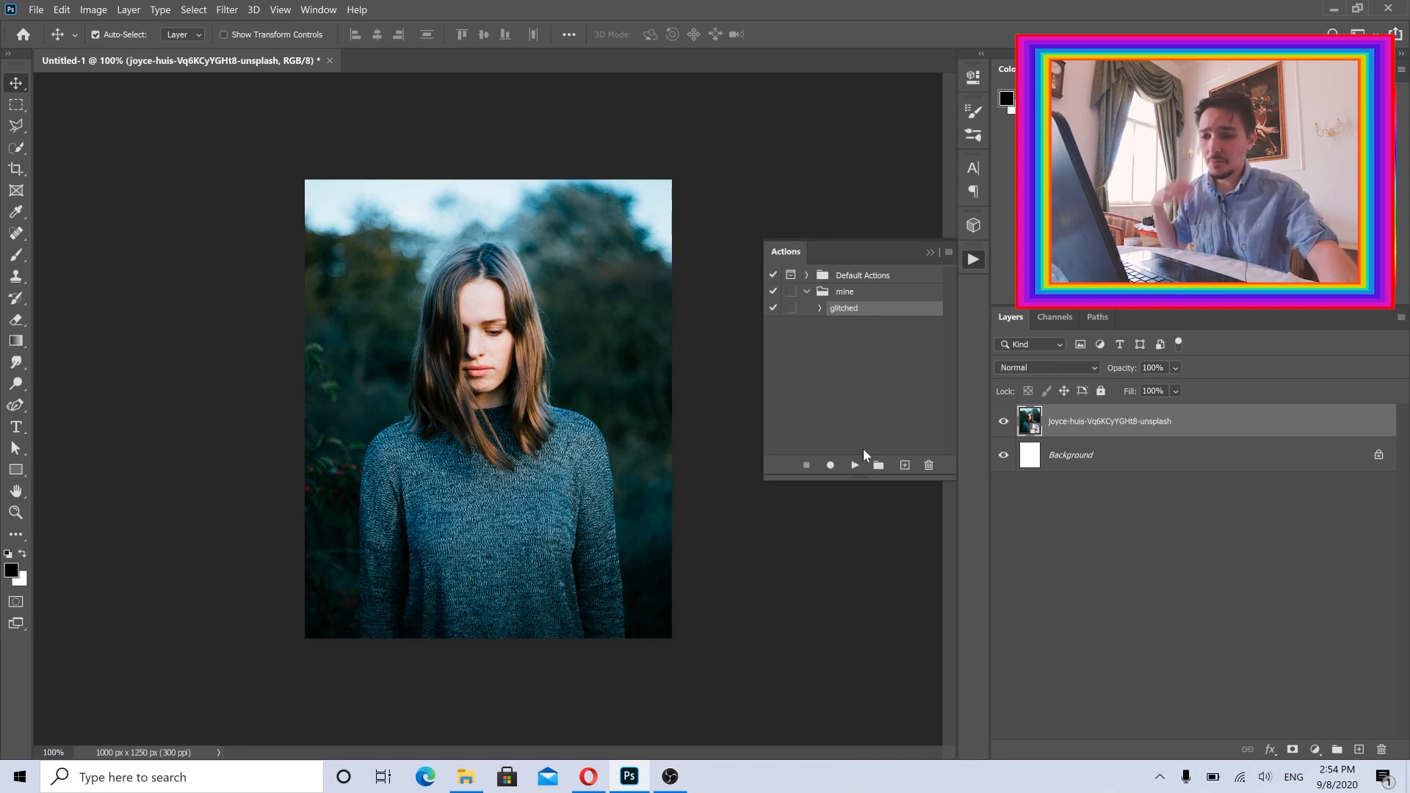
{"action": "left_click", "coordinate": [854, 466]}
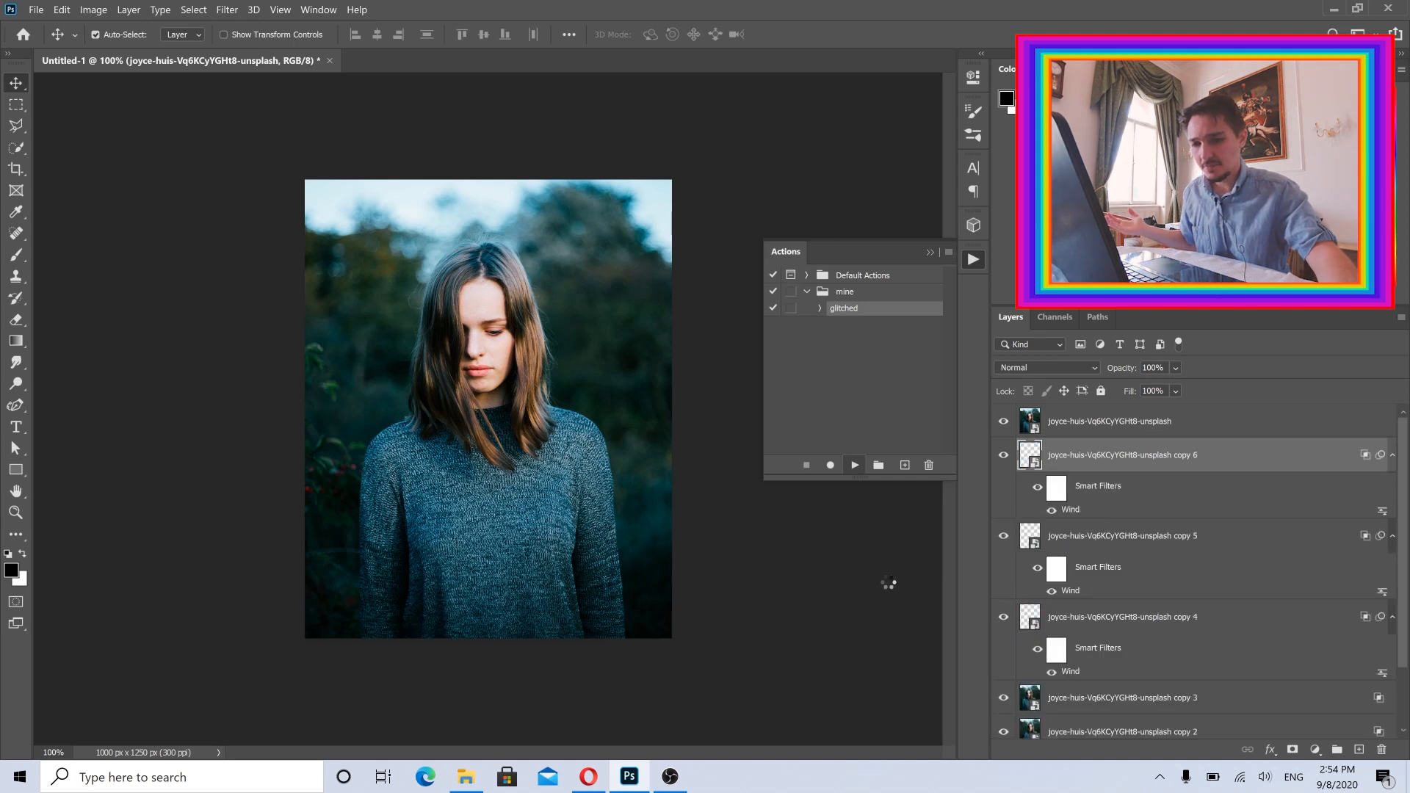
{"action": "left_click", "coordinate": [929, 253]}
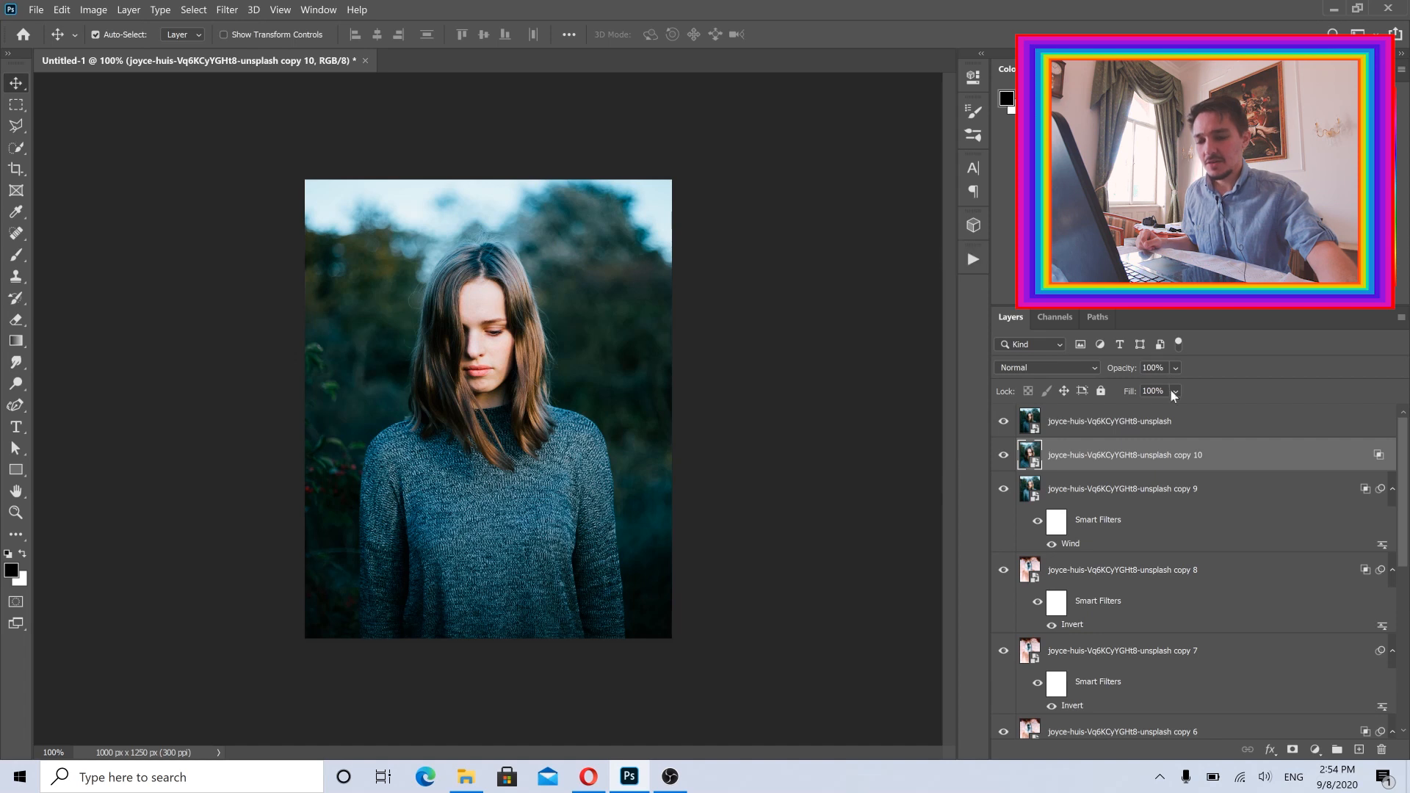
- Look through the generated layers and show the Timeline panel for the glitch animation
{"action": "left_click_drag", "start_coordinate": [1403, 489], "coordinate": [1406, 428]}
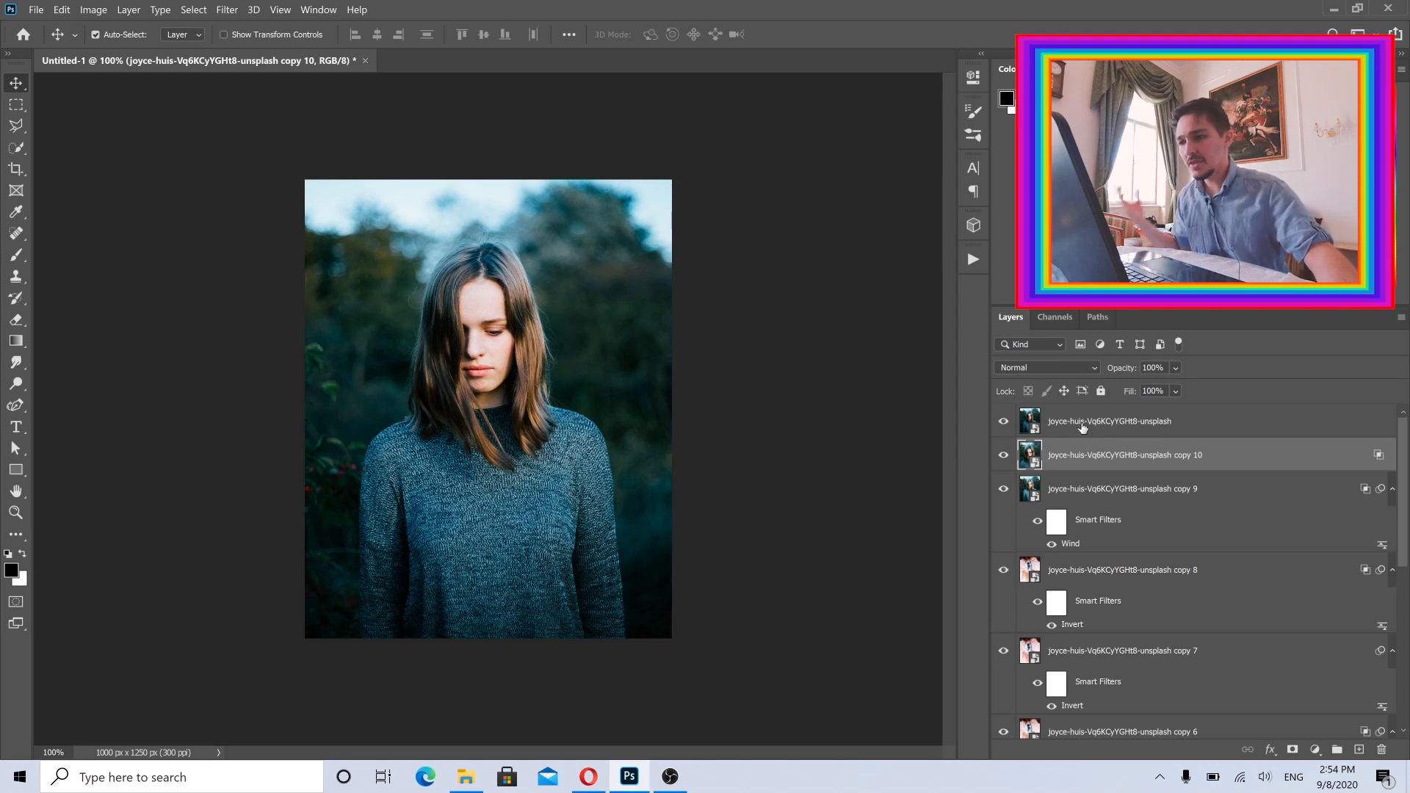
{"action": "left_click", "coordinate": [317, 10]}
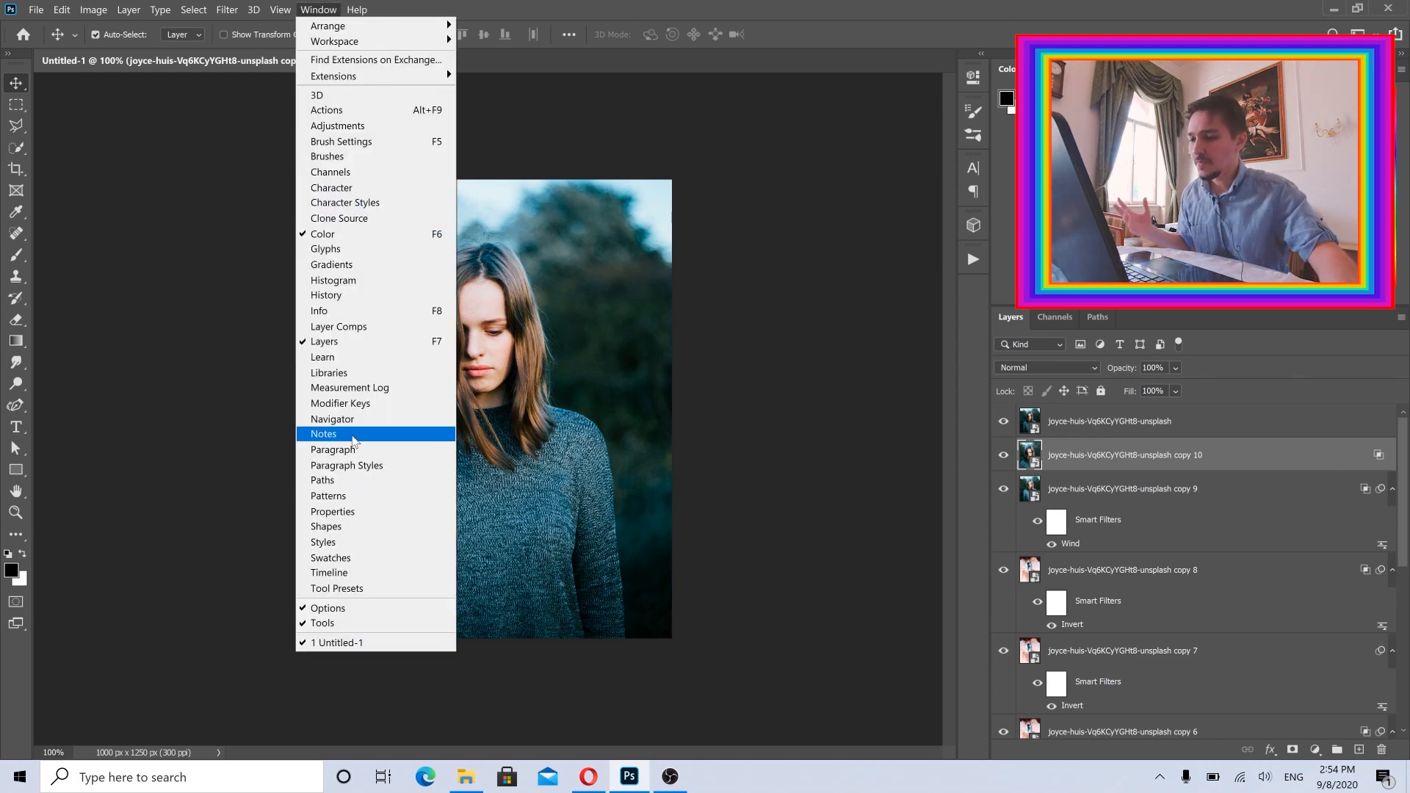
{"action": "left_click", "coordinate": [348, 574]}
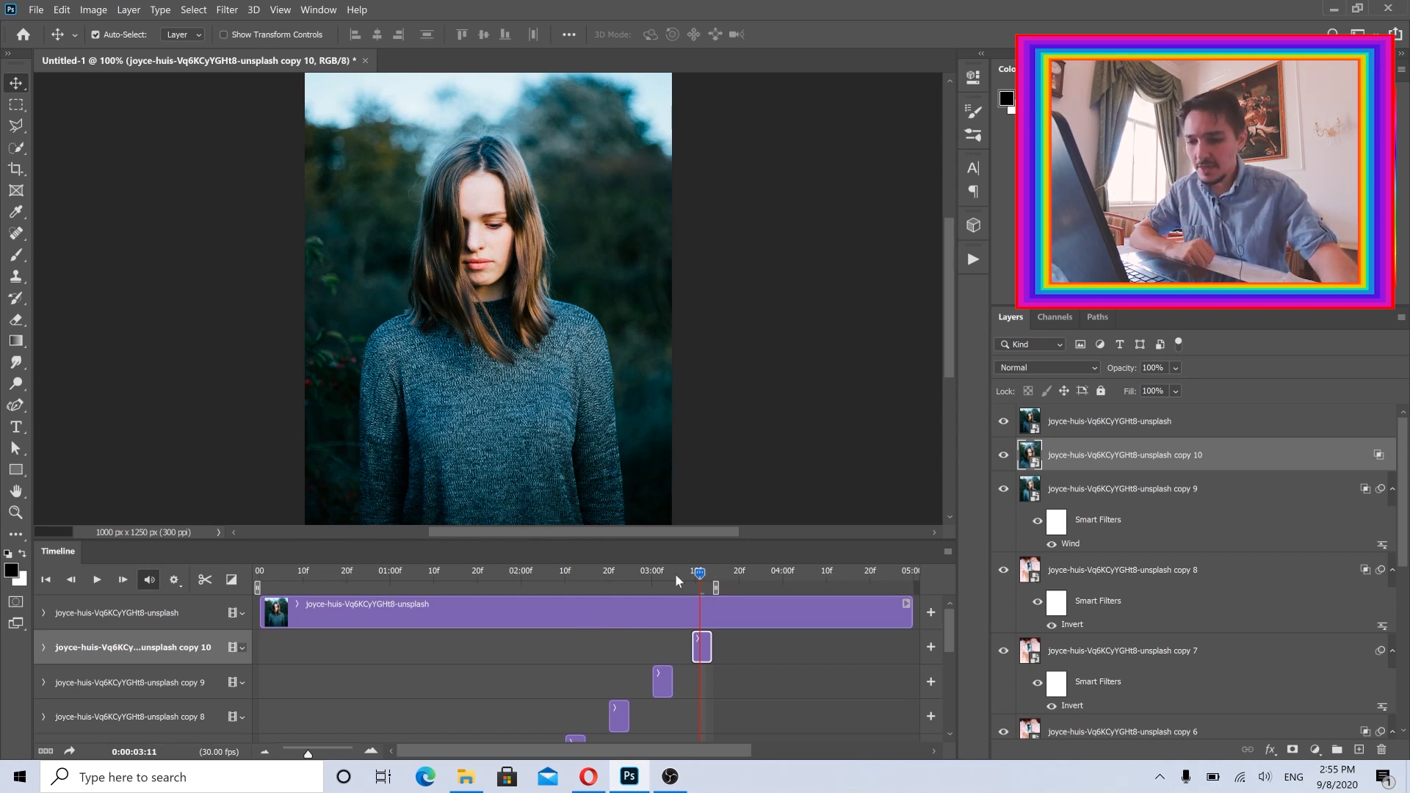
- Scrub through the animation with the timeline zoomed out to examine the short glitch clips
{"action": "left_click_drag", "start_coordinate": [697, 573], "coordinate": [250, 585]}
{"action": "left_click", "coordinate": [525, 571]}
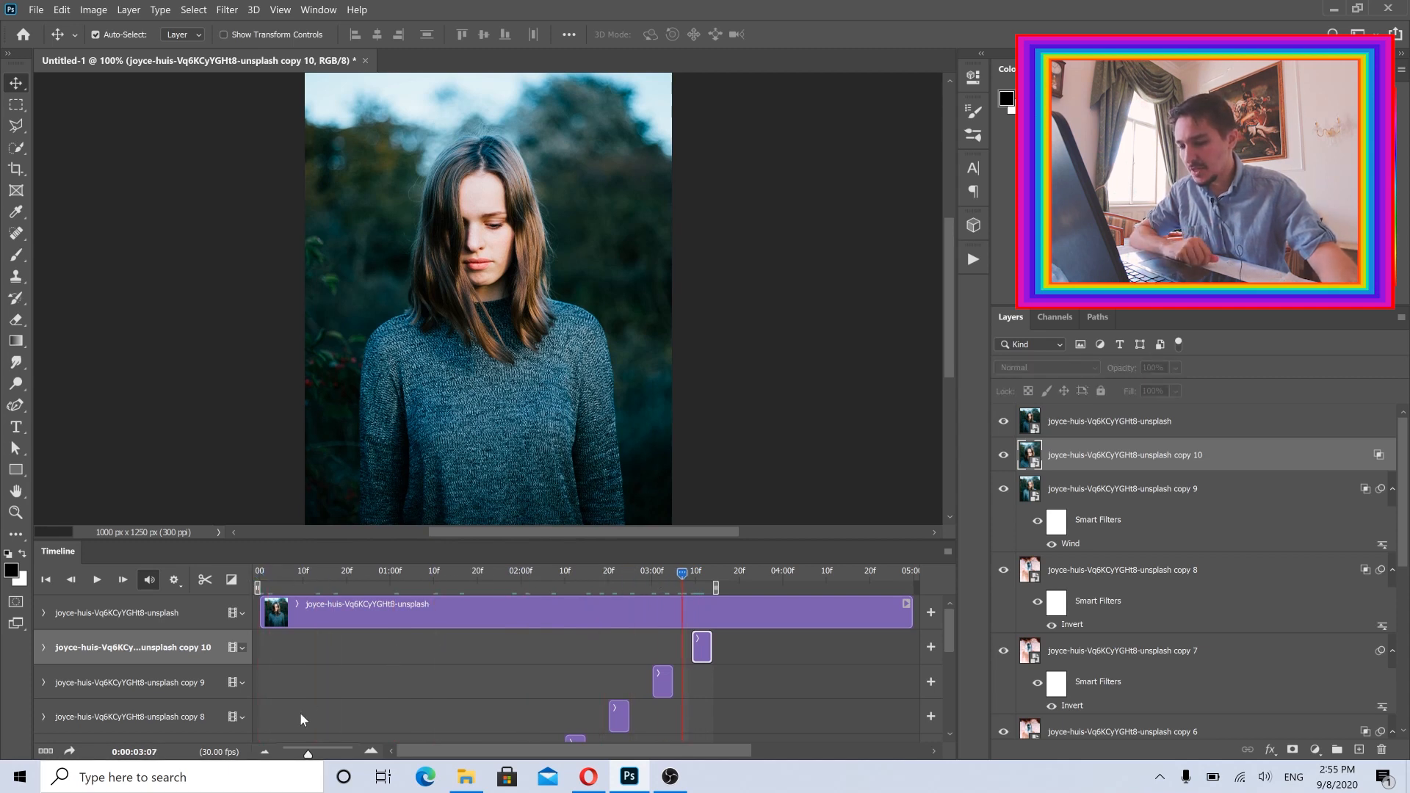
{"action": "left_click_drag", "start_coordinate": [305, 757], "coordinate": [303, 757]}
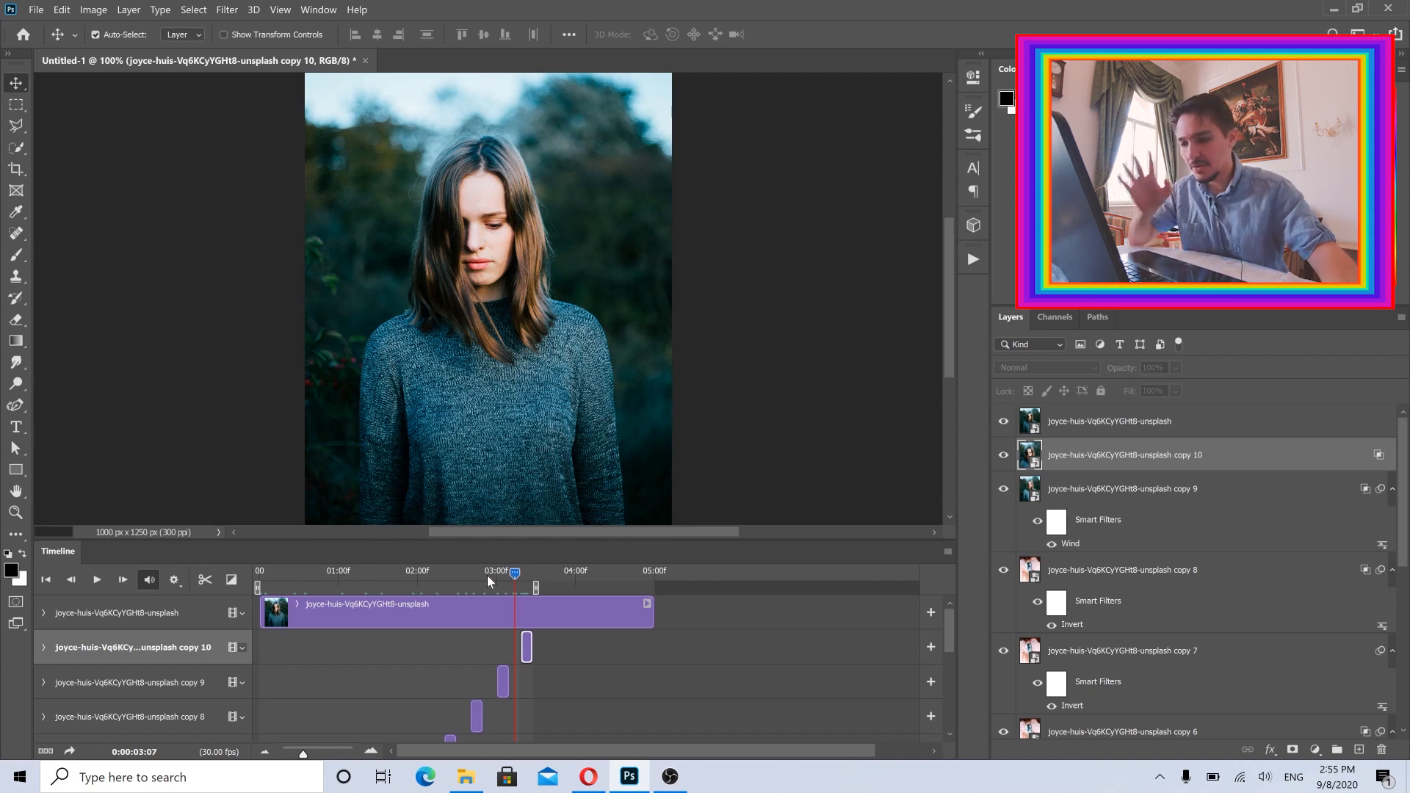
{"action": "left_click_drag", "start_coordinate": [513, 573], "coordinate": [351, 575]}
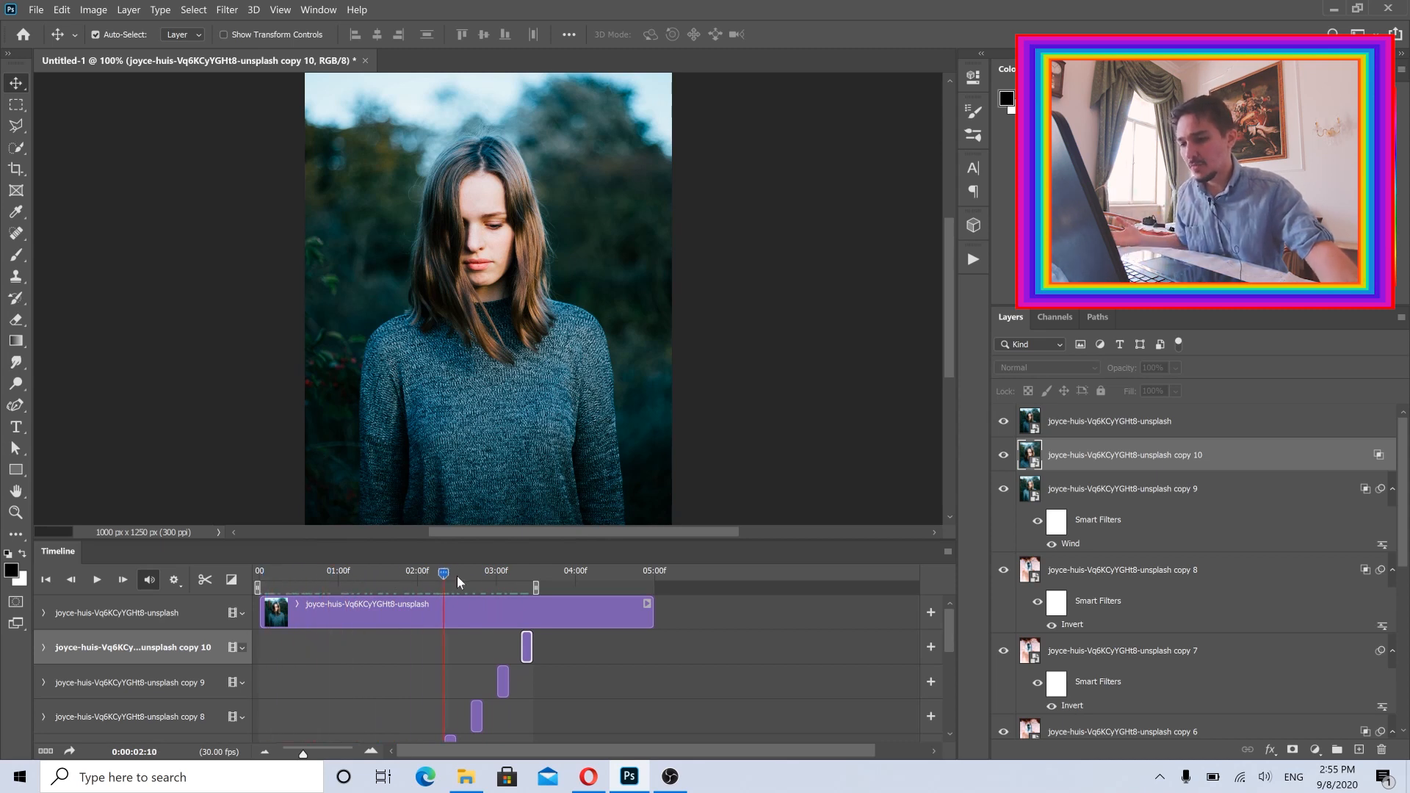
{"action": "mouse_move", "coordinate": [504, 580]}
{"action": "left_mouse_down"}
{"action": "mouse_move", "coordinate": [276, 580]}
{"action": "mouse_move", "coordinate": [499, 584]}
{"action": "left_mouse_up"}
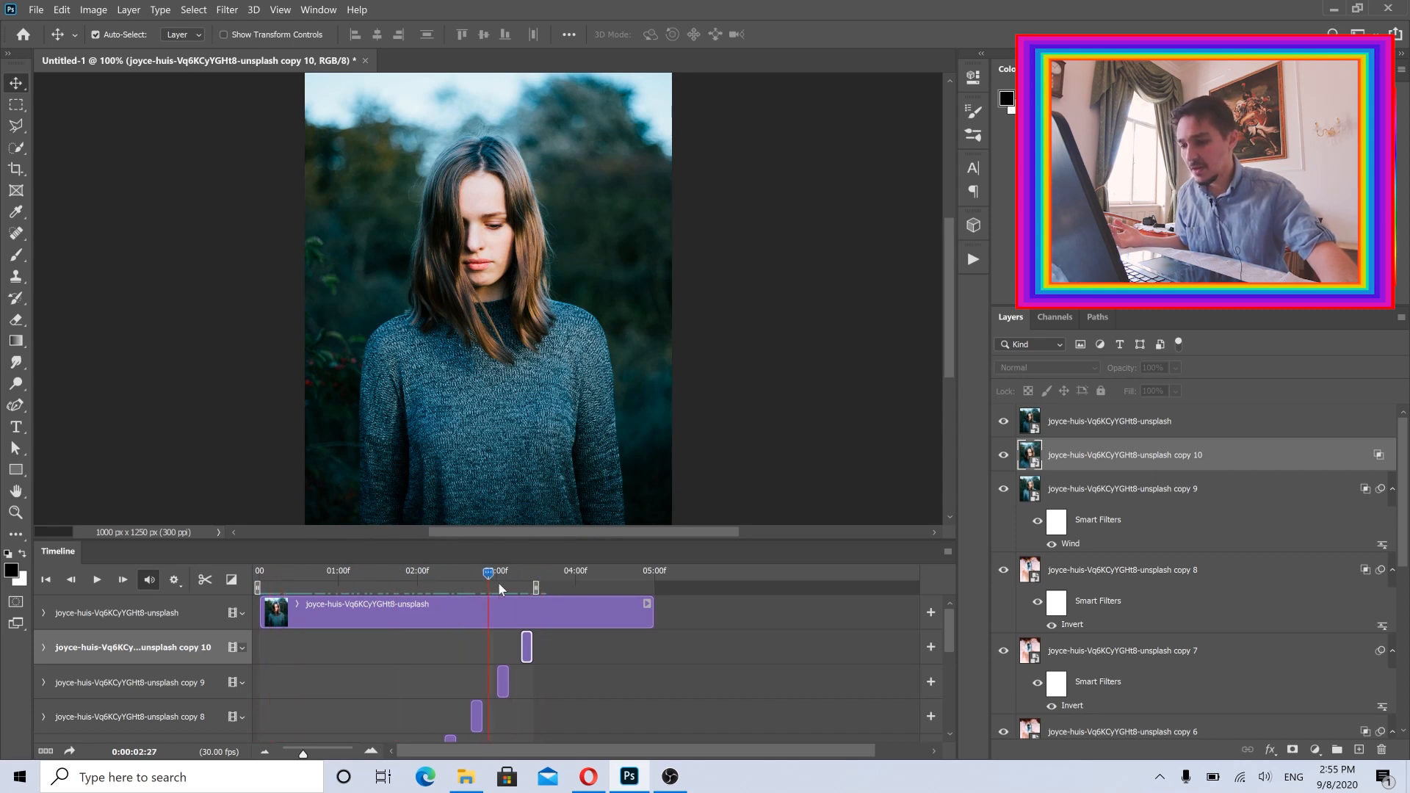
- Move the original portrait layer directly above the Background layer and preview the glitch frames up to 0:00:03:10
{"action": "left_click", "coordinate": [450, 612]}
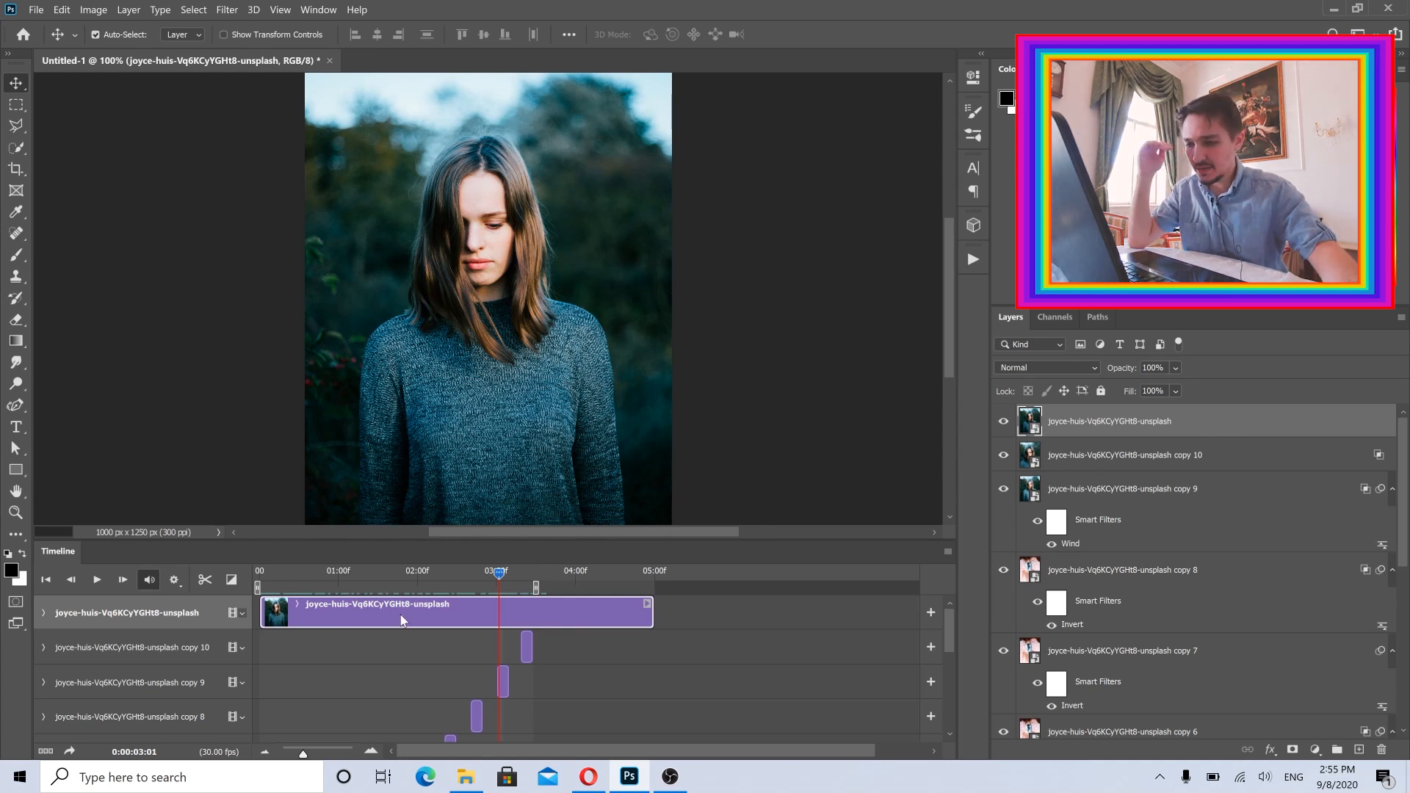
{"action": "left_click_drag", "start_coordinate": [1277, 421], "coordinate": [1273, 725]}
{"action": "left_click_drag", "start_coordinate": [1271, 741], "coordinate": [1260, 703]}
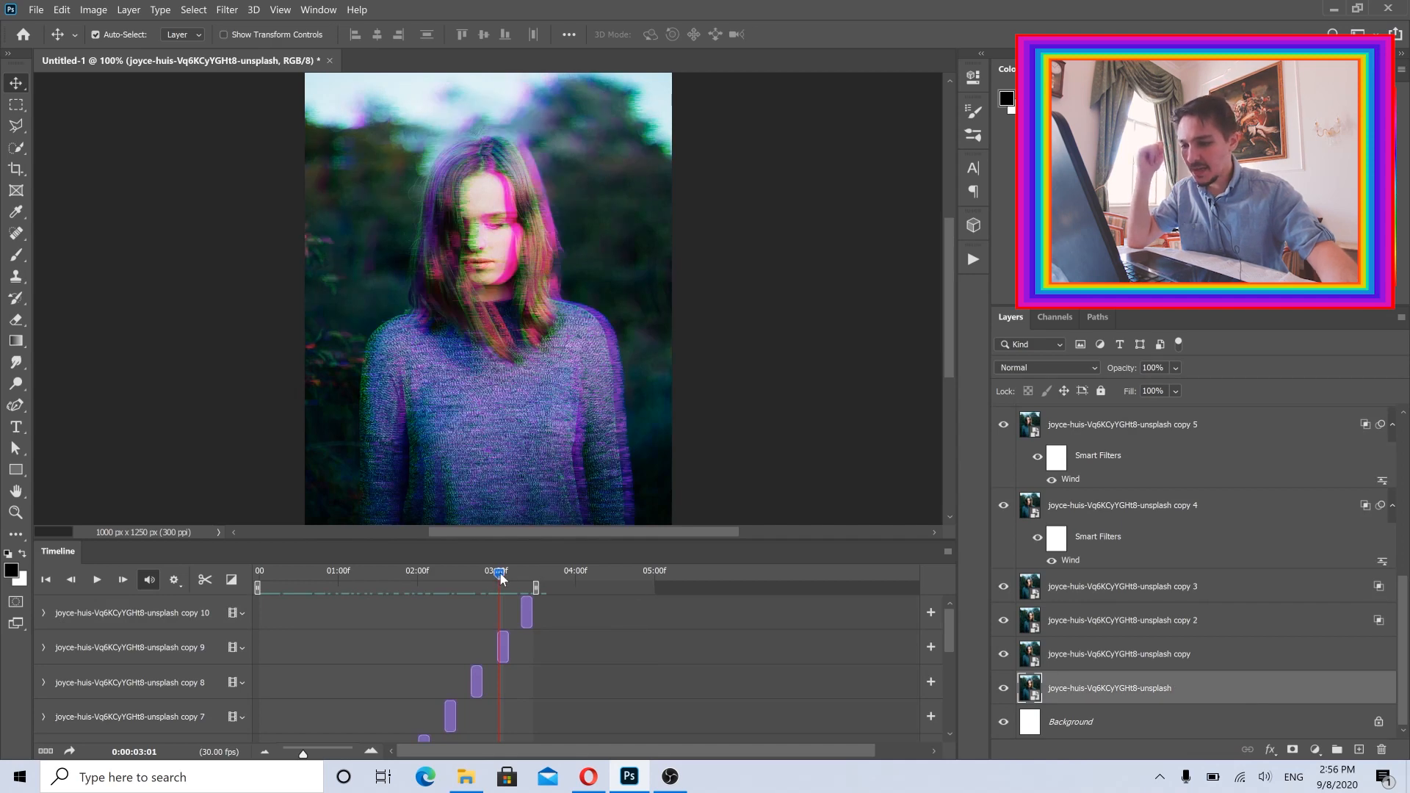
{"action": "mouse_move", "coordinate": [497, 572]}
{"action": "left_mouse_down"}
{"action": "mouse_move", "coordinate": [328, 580]}
{"action": "mouse_move", "coordinate": [518, 572]}
{"action": "mouse_move", "coordinate": [321, 575]}
{"action": "mouse_move", "coordinate": [523, 562]}
{"action": "left_mouse_up"}
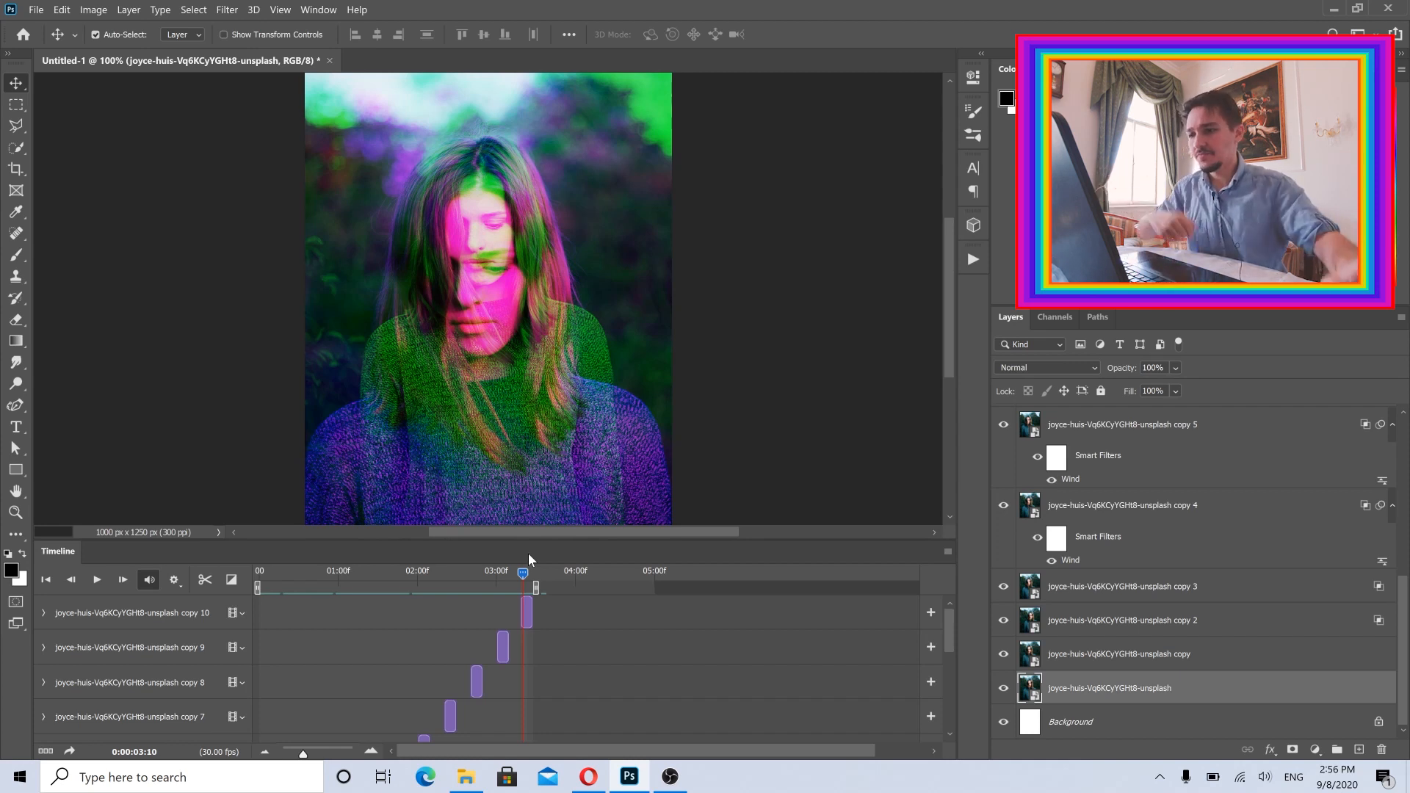
- Close the untitled glitch document without saving its changes
{"action": "left_click", "coordinate": [330, 61]}
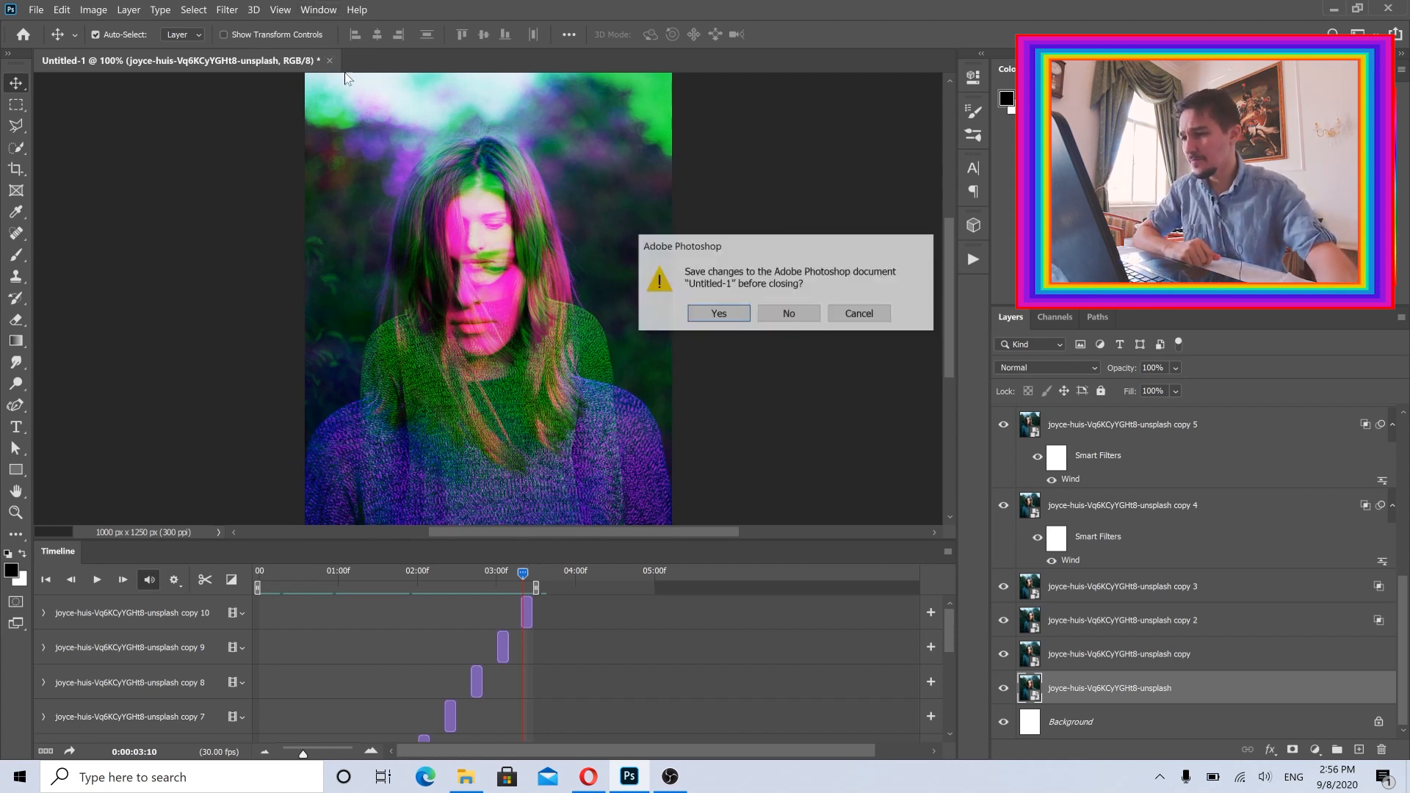
{"action": "left_click", "coordinate": [789, 313]}
{"action": "left_click", "coordinate": [669, 776]}
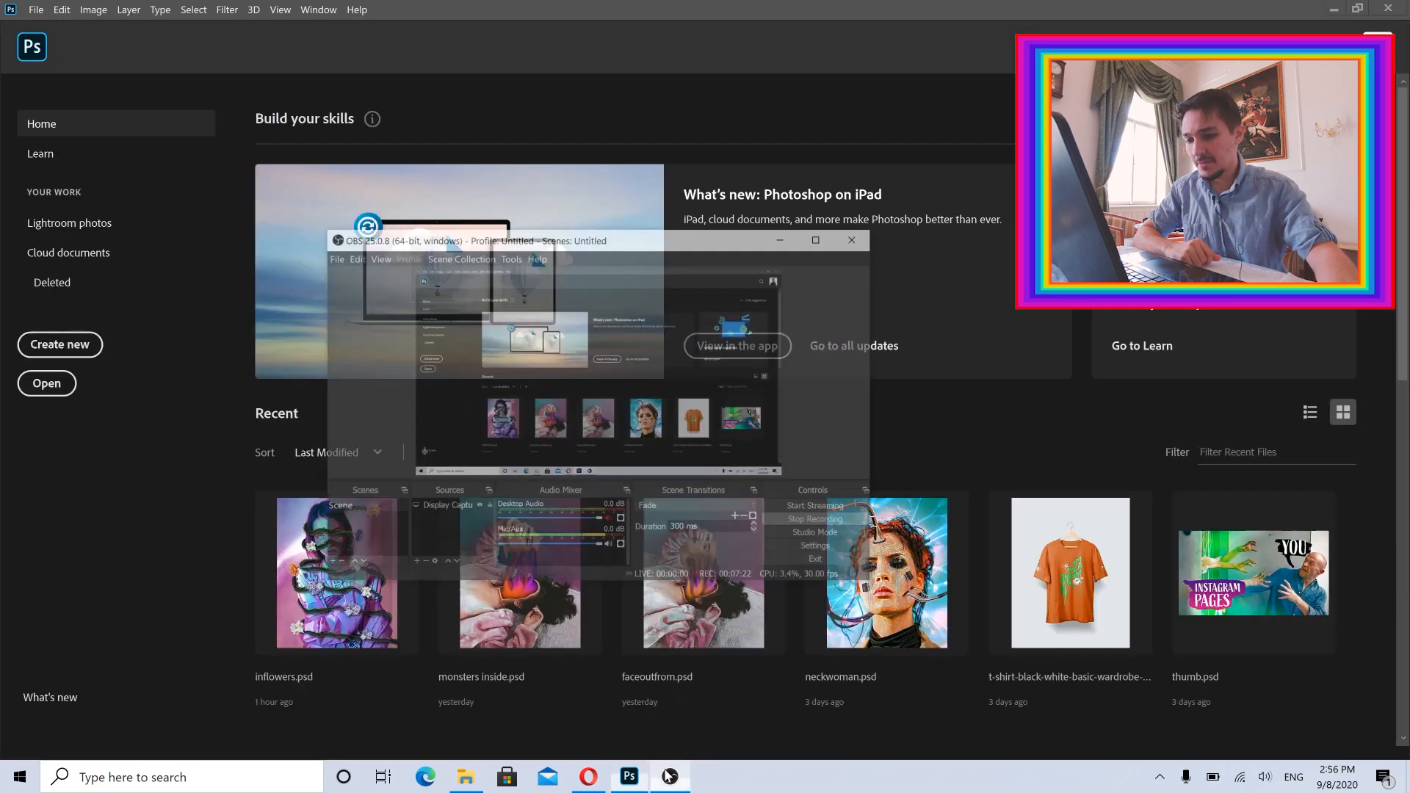
{"action": "left_click", "coordinate": [669, 777]}
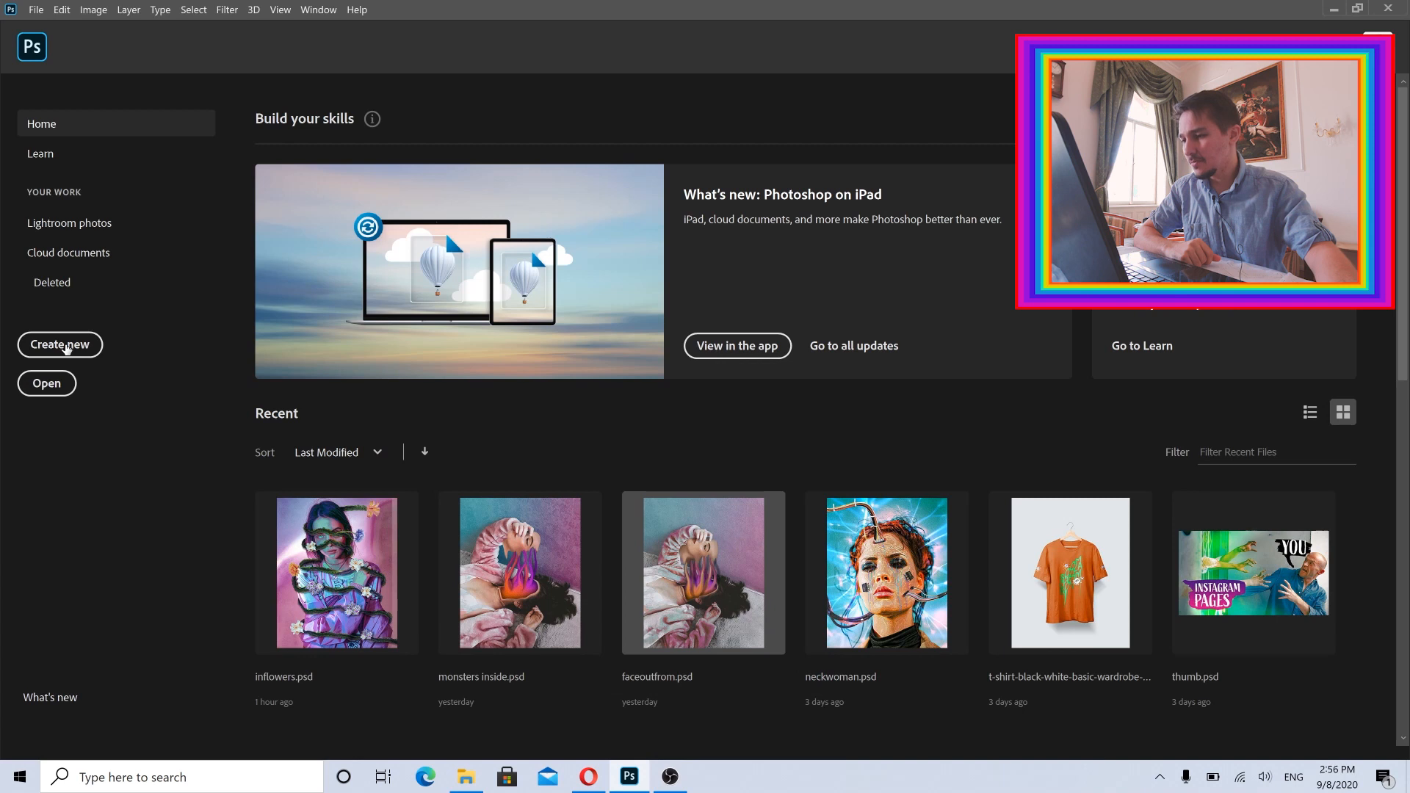
- Create a new 1000 x 1250 px RGB document at 300 ppi with white background contents
{"action": "left_click", "coordinate": [66, 348]}
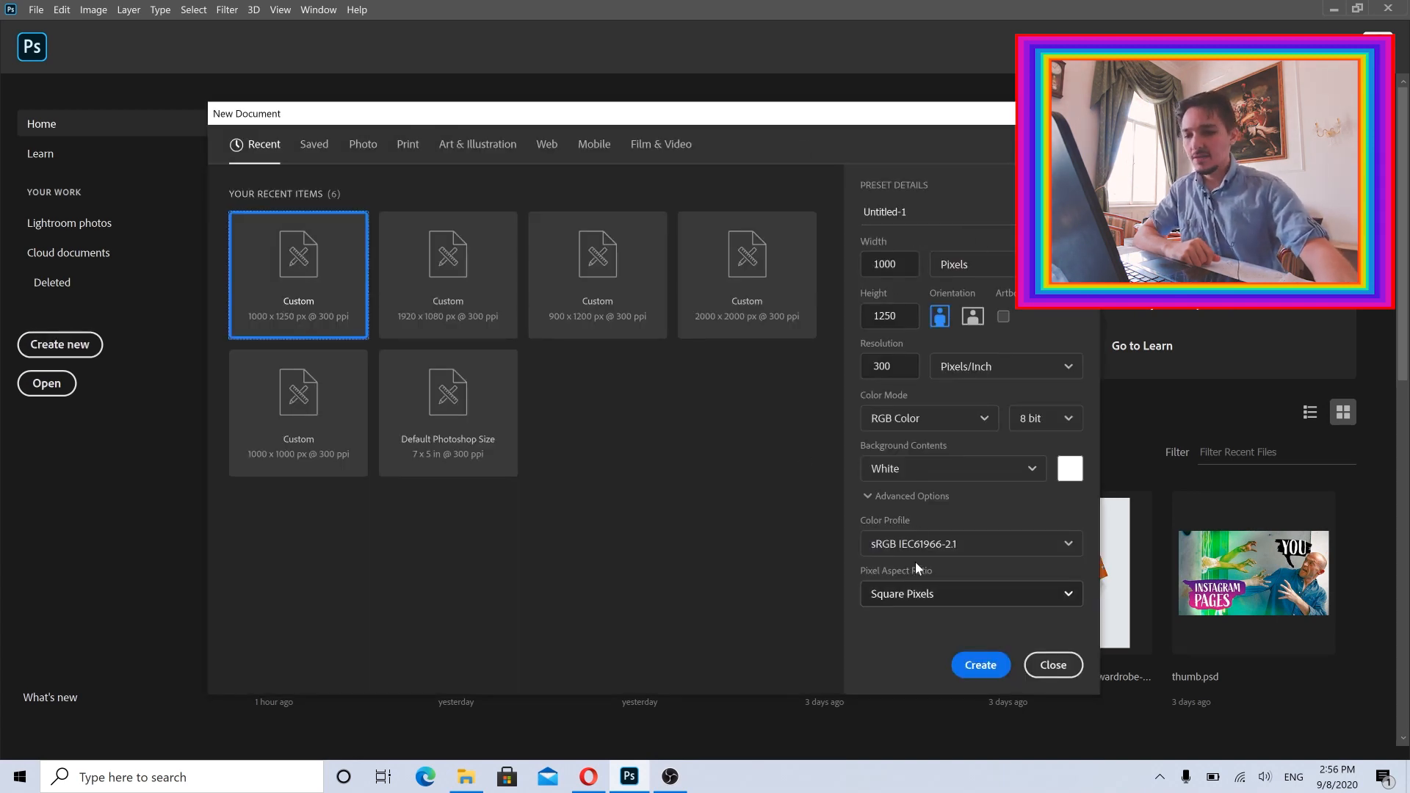
{"action": "left_click", "coordinate": [977, 665]}
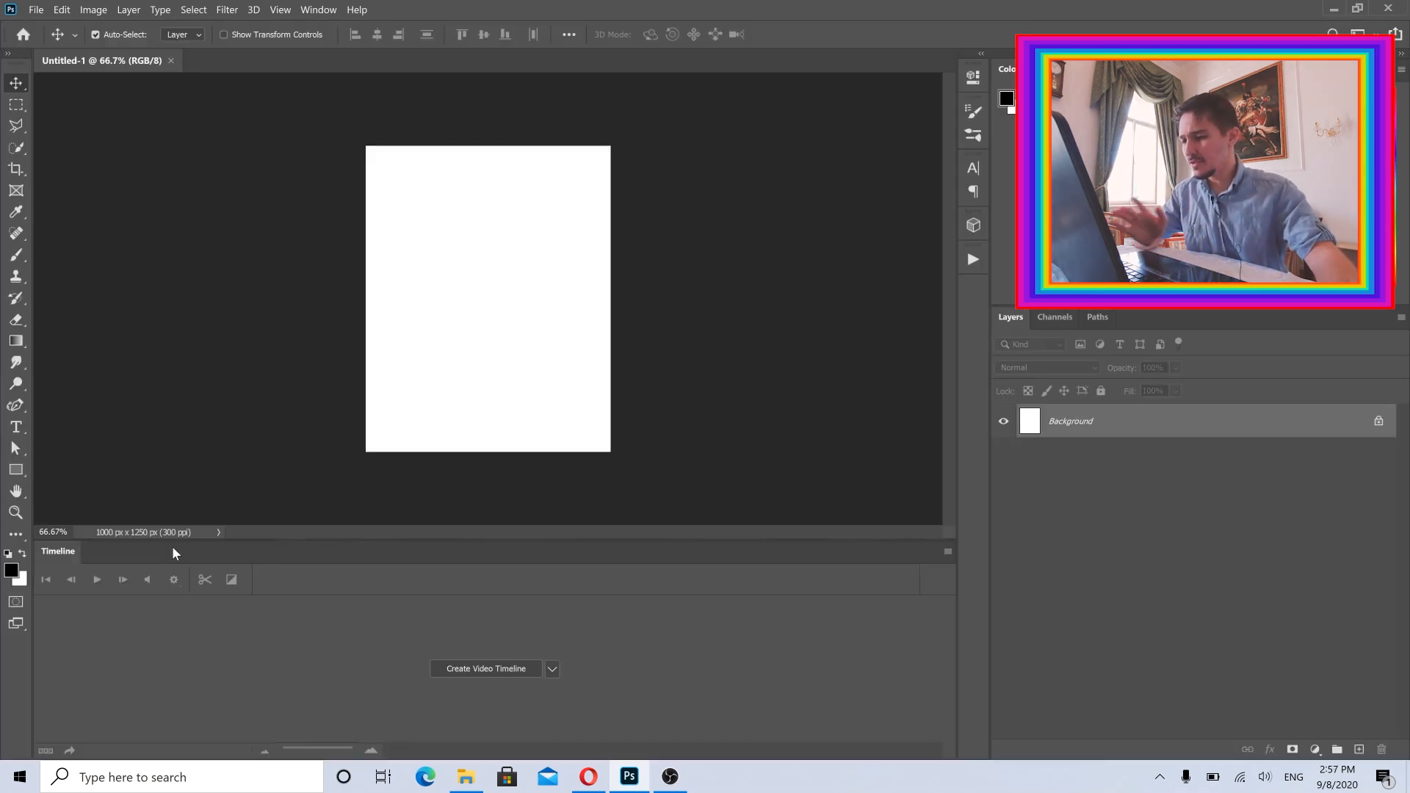
- Hide the timeline and place the photo of the woman in the black dress from Downloads, scaled and positioned to fill the canvas
{"action": "left_click", "coordinate": [948, 551]}
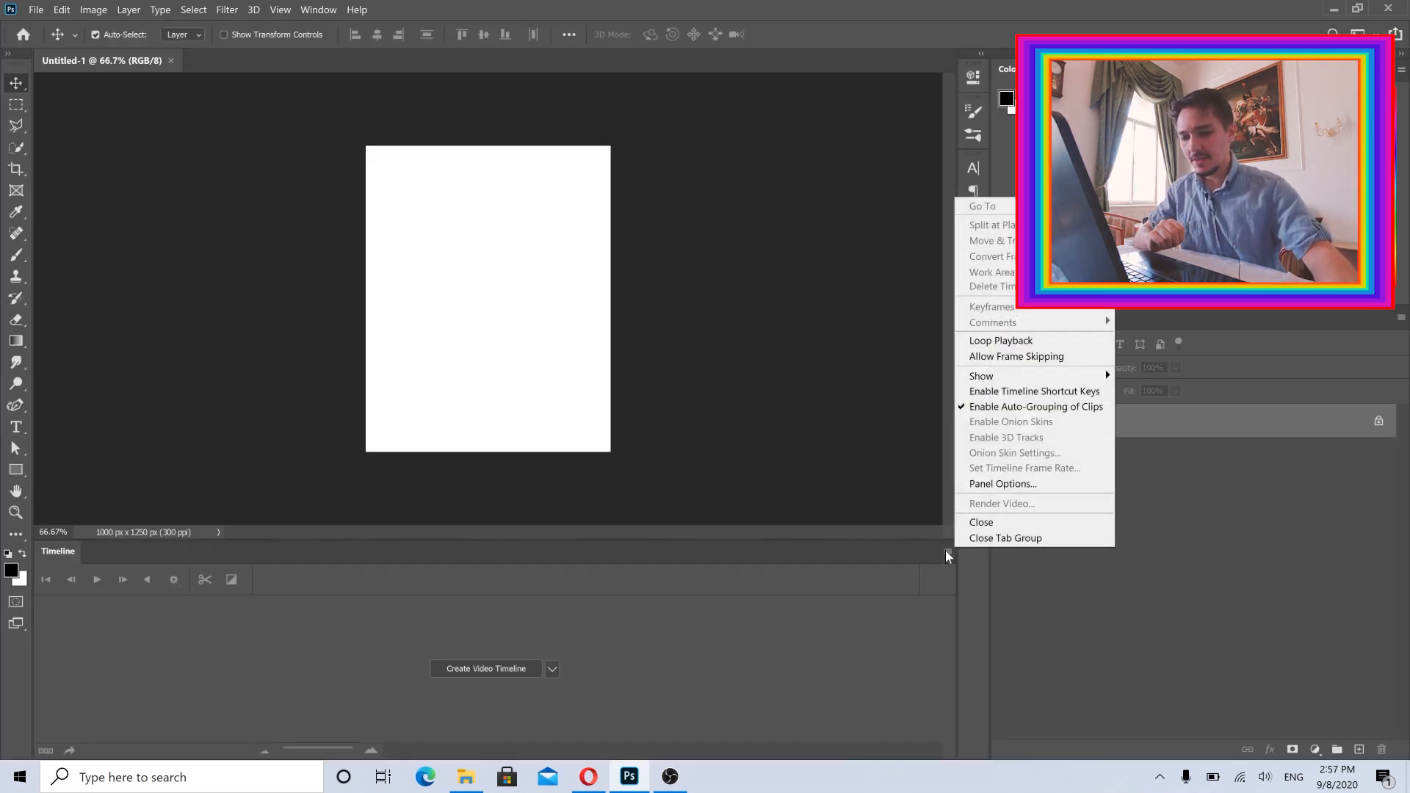
{"action": "left_click", "coordinate": [989, 541]}
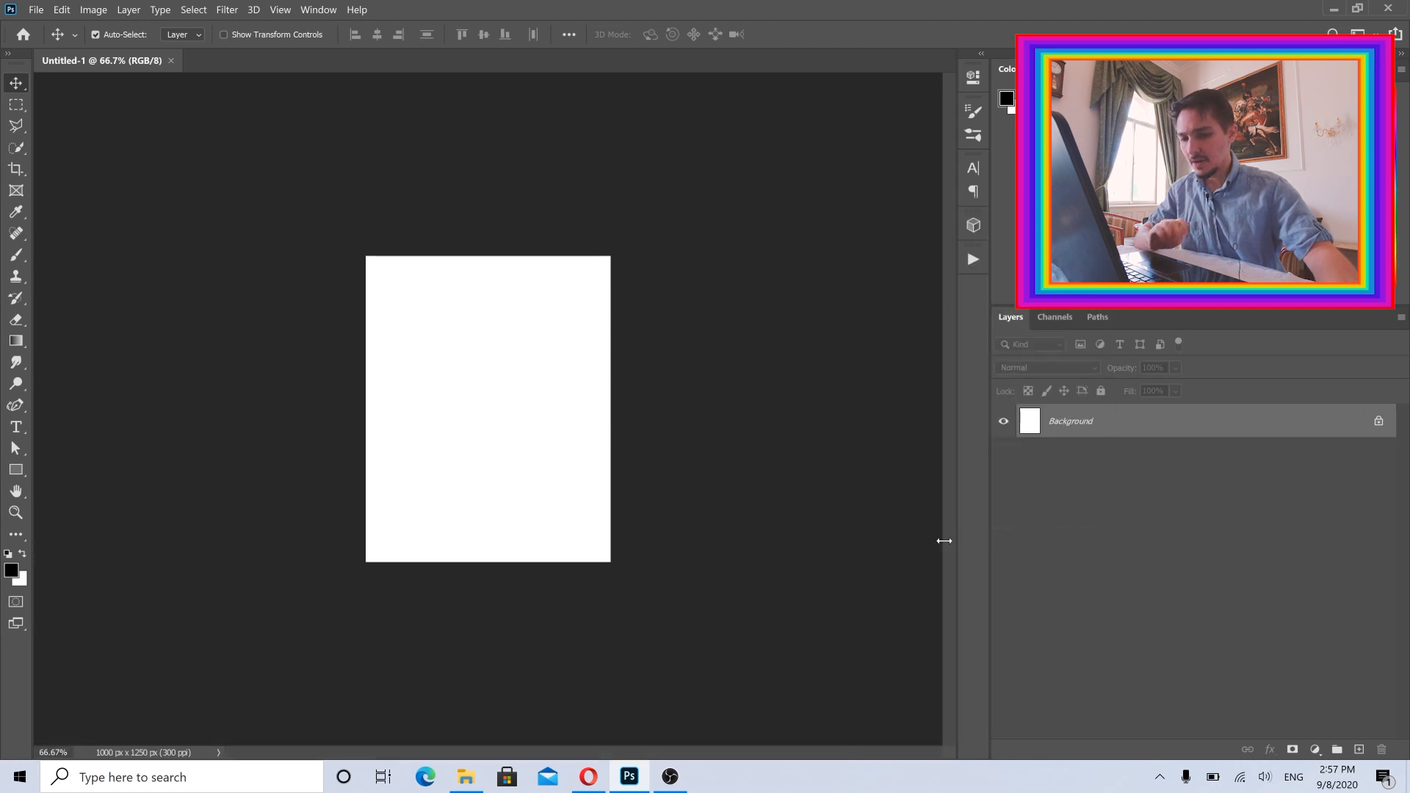
{"action": "left_click", "coordinate": [466, 776]}
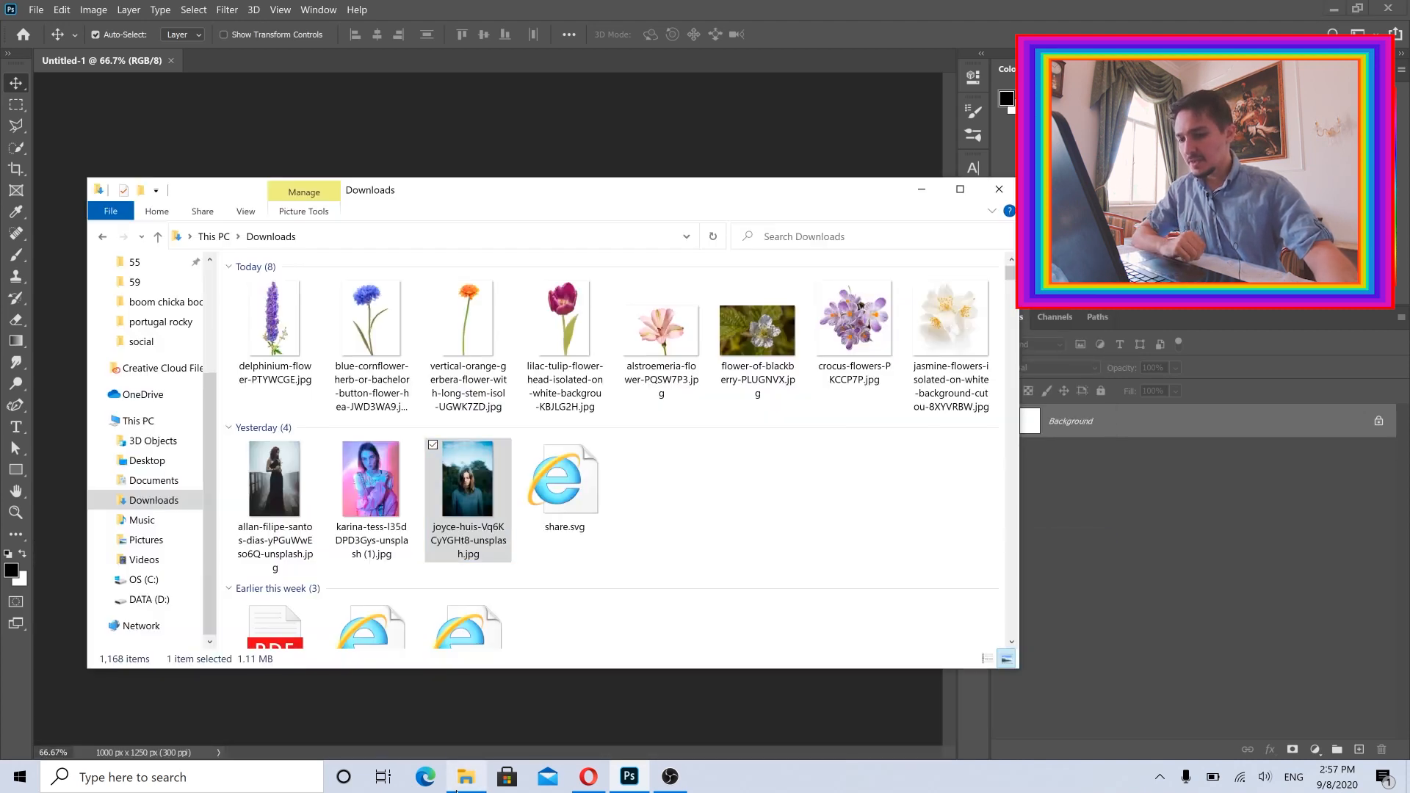
{"action": "left_click", "coordinate": [283, 476]}
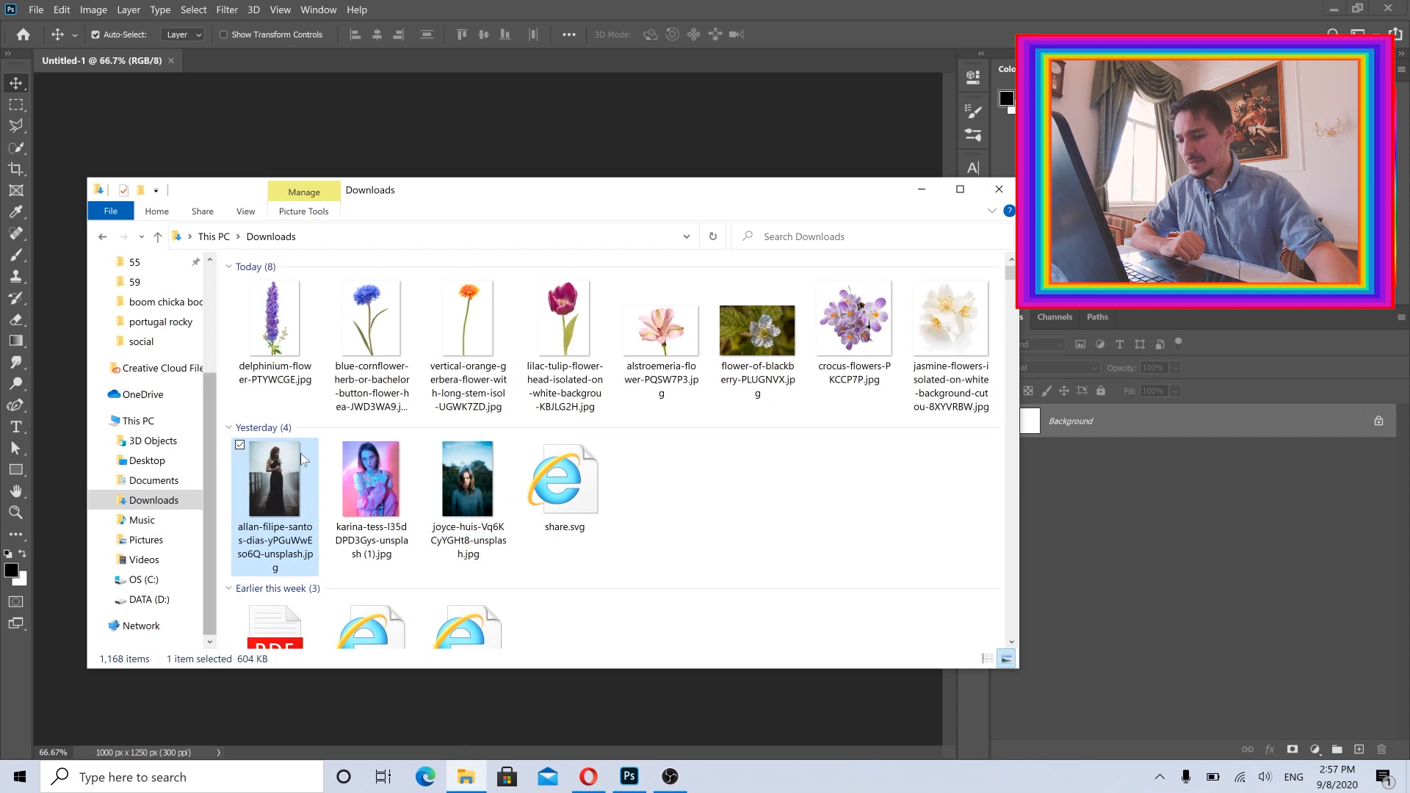
{"action": "left_click_drag", "start_coordinate": [268, 467], "coordinate": [645, 403]}
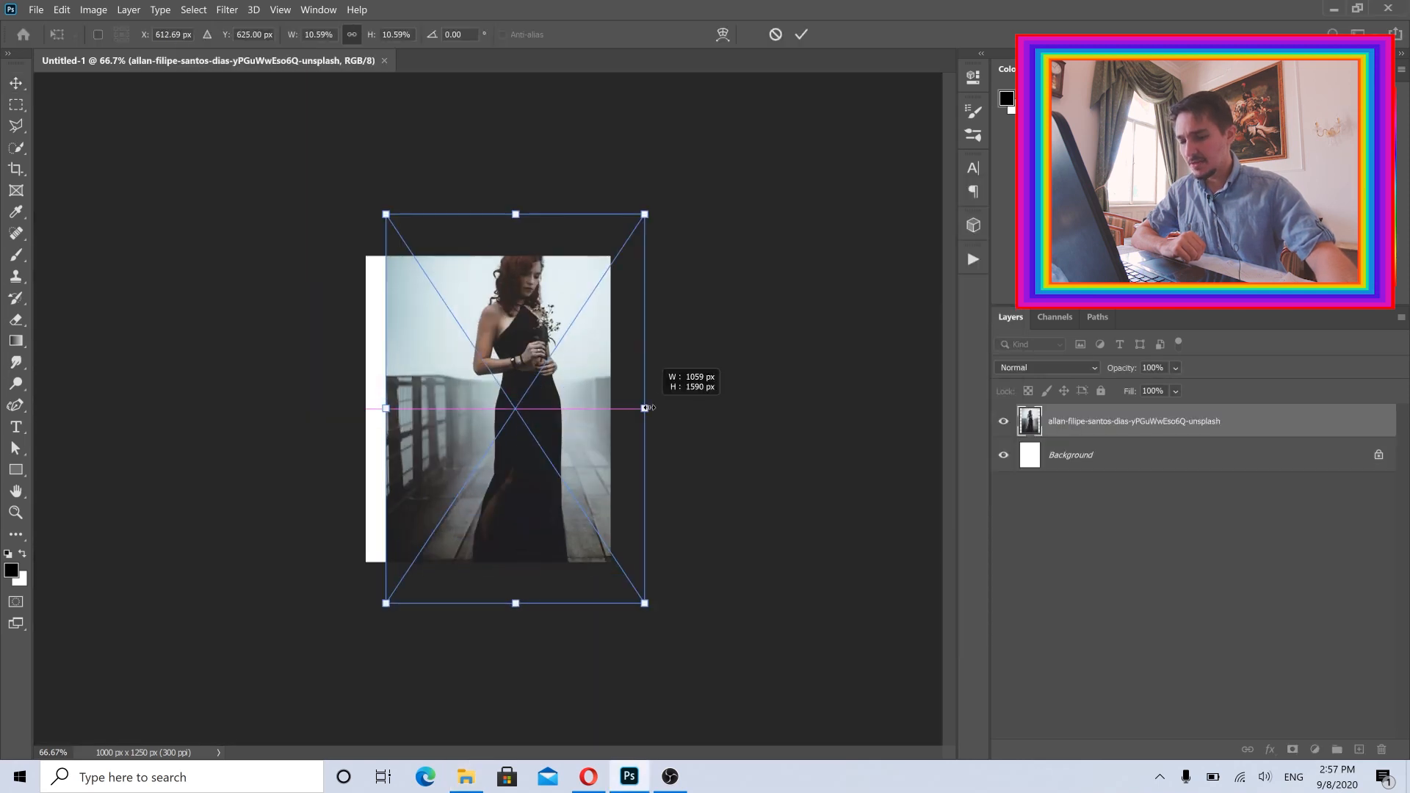
{"action": "left_click_drag", "start_coordinate": [502, 378], "coordinate": [491, 399]}
{"action": "left_click", "coordinate": [801, 34]}
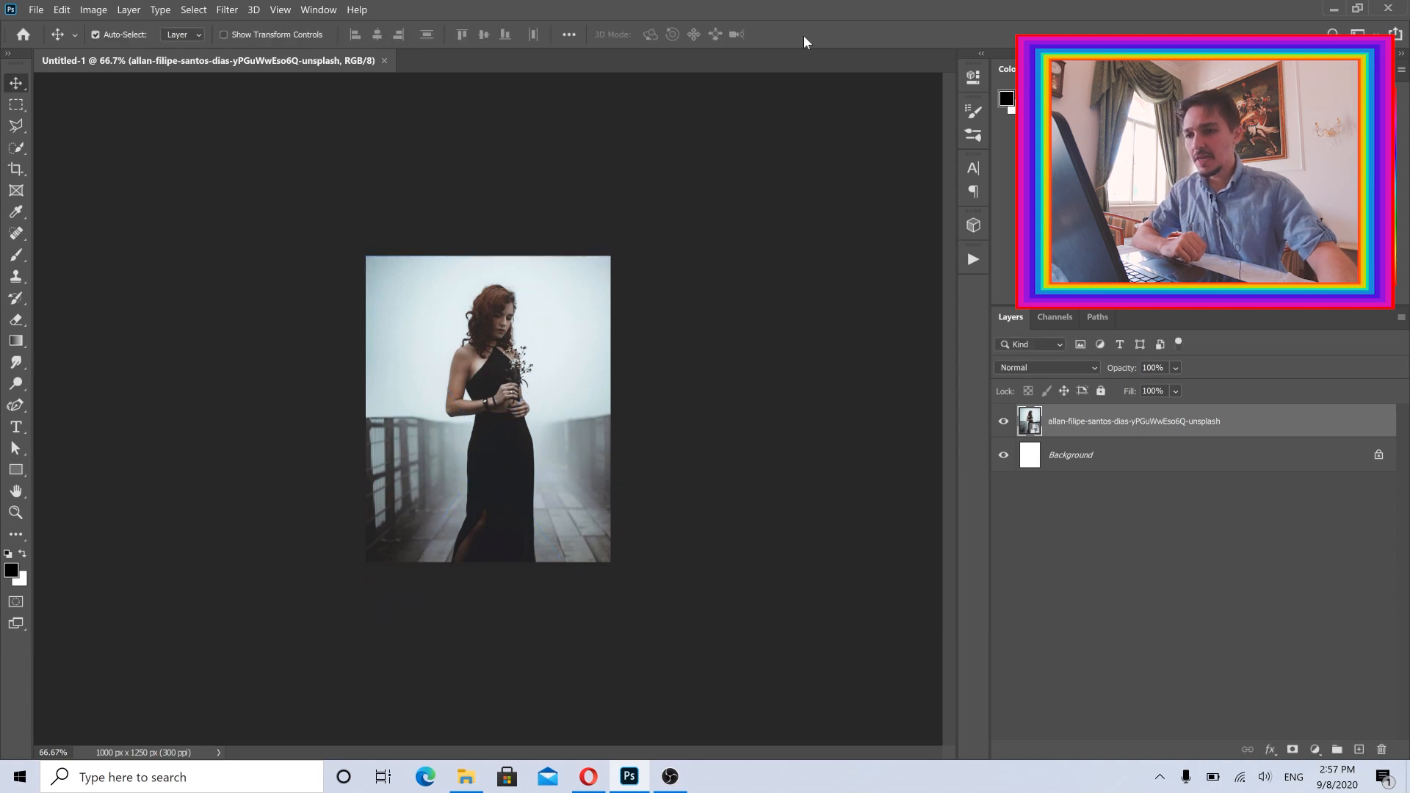
- Bring up the list of recorded actions and create a new action set named tutorial
{"action": "scroll", "coordinate": [511, 361], "scroll_direction": "up", "scroll_amount": 4}
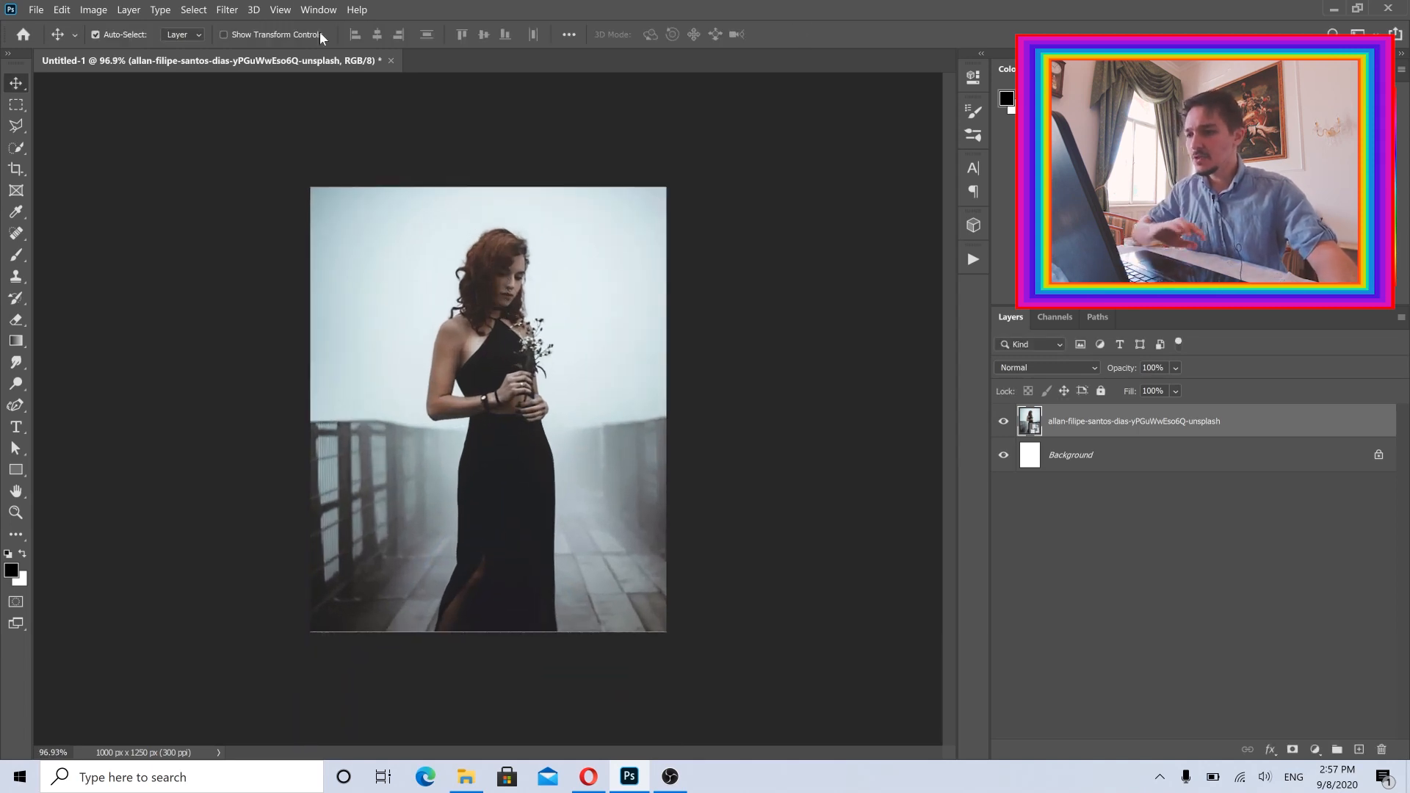
{"action": "left_click", "coordinate": [322, 12]}
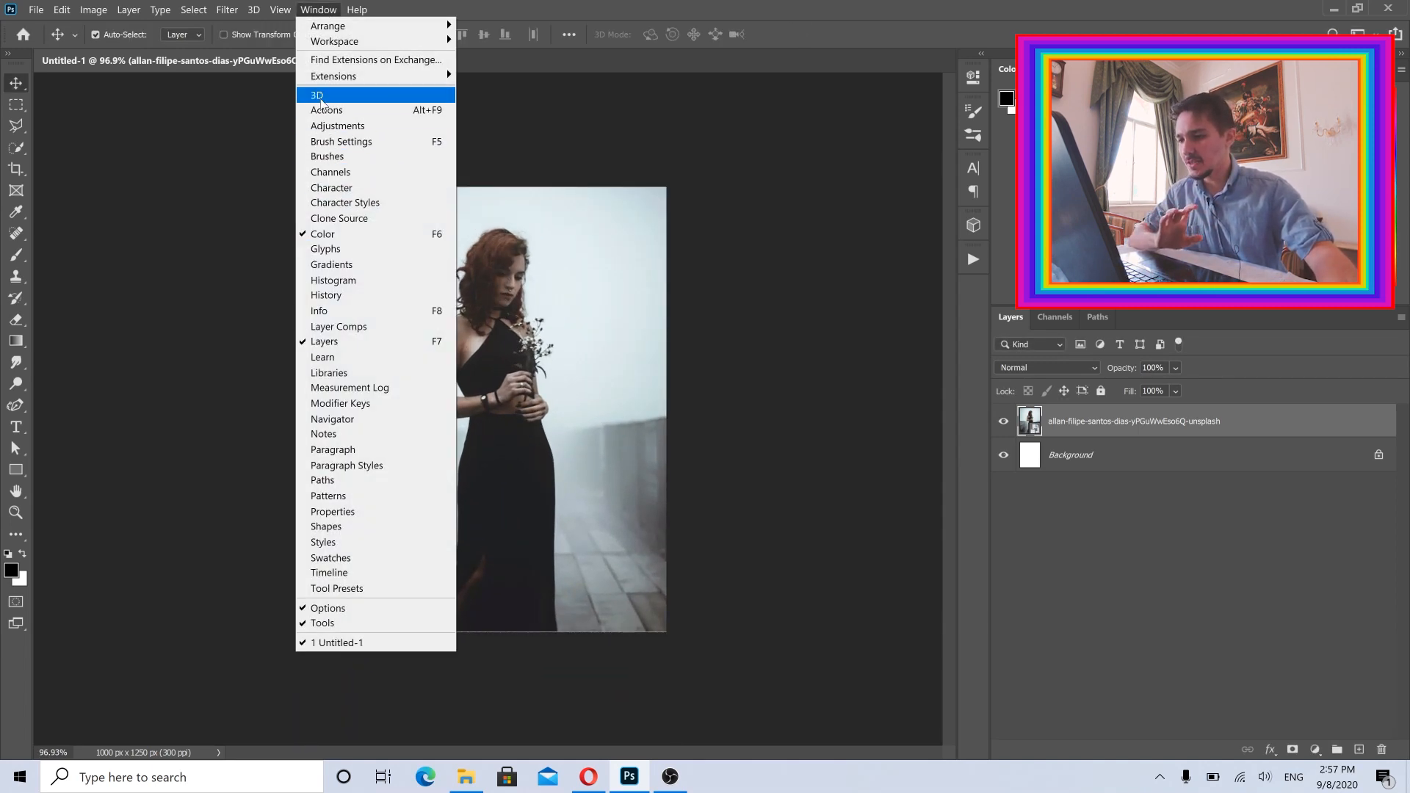
{"action": "left_click", "coordinate": [325, 112]}
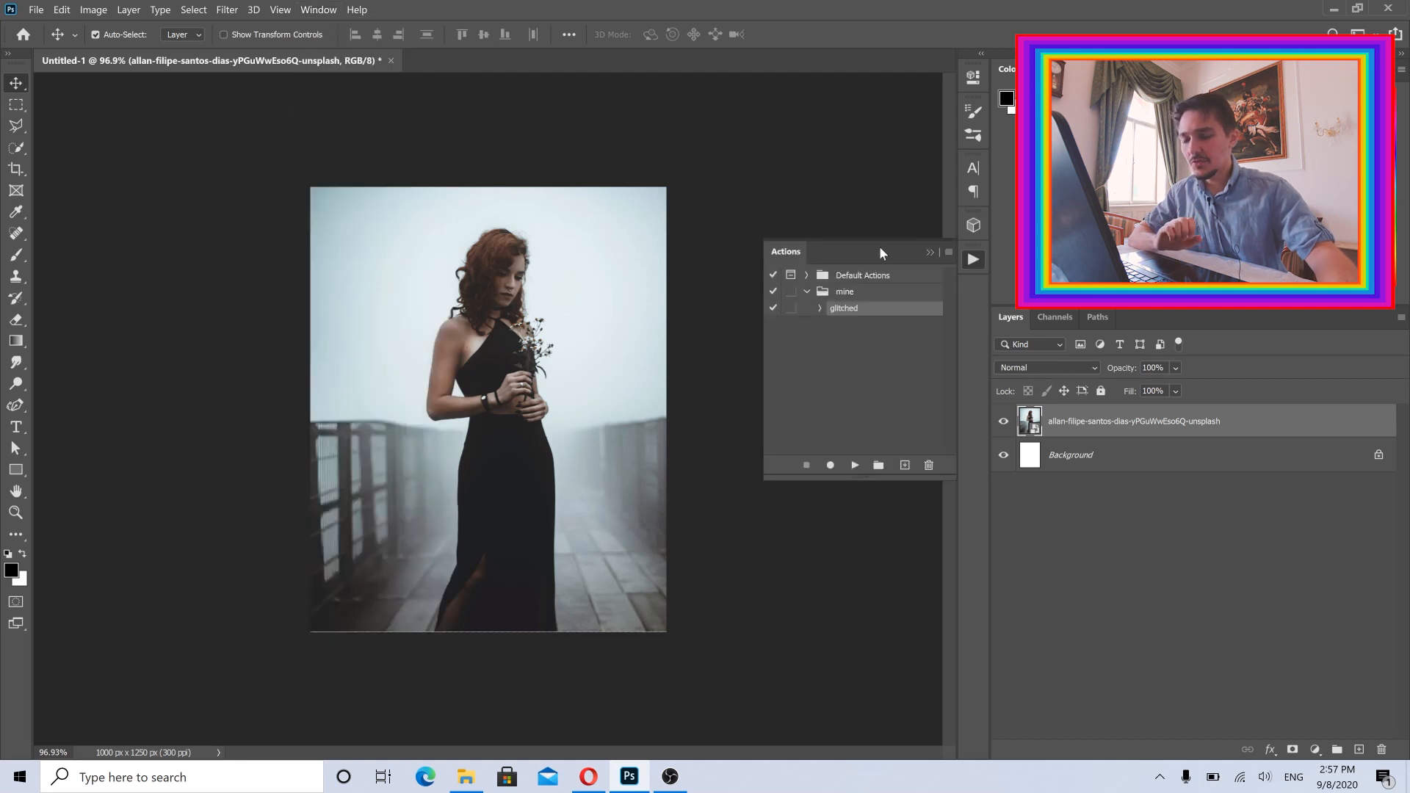
{"action": "left_click", "coordinate": [854, 276]}
{"action": "left_click", "coordinate": [808, 276]}
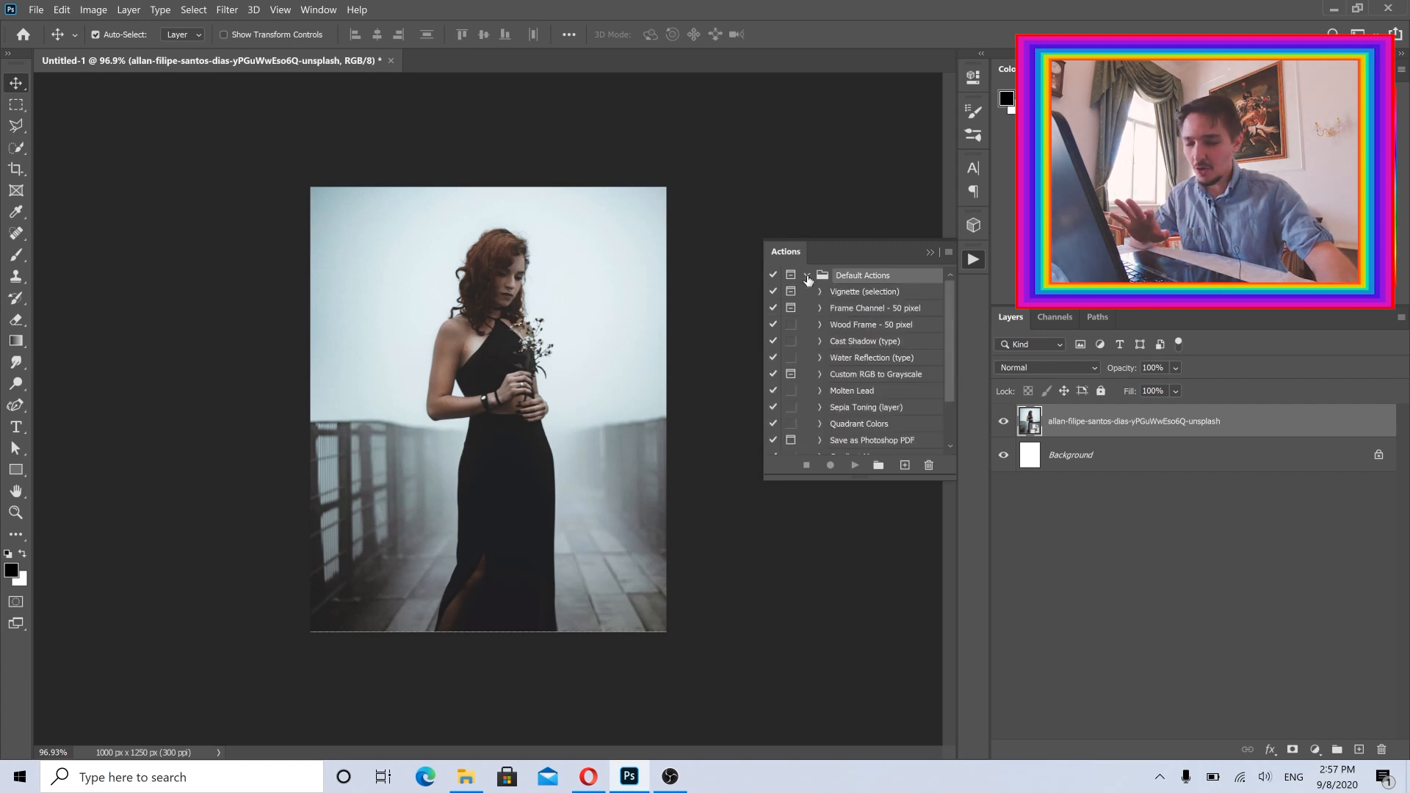
{"action": "left_click", "coordinate": [807, 276]}
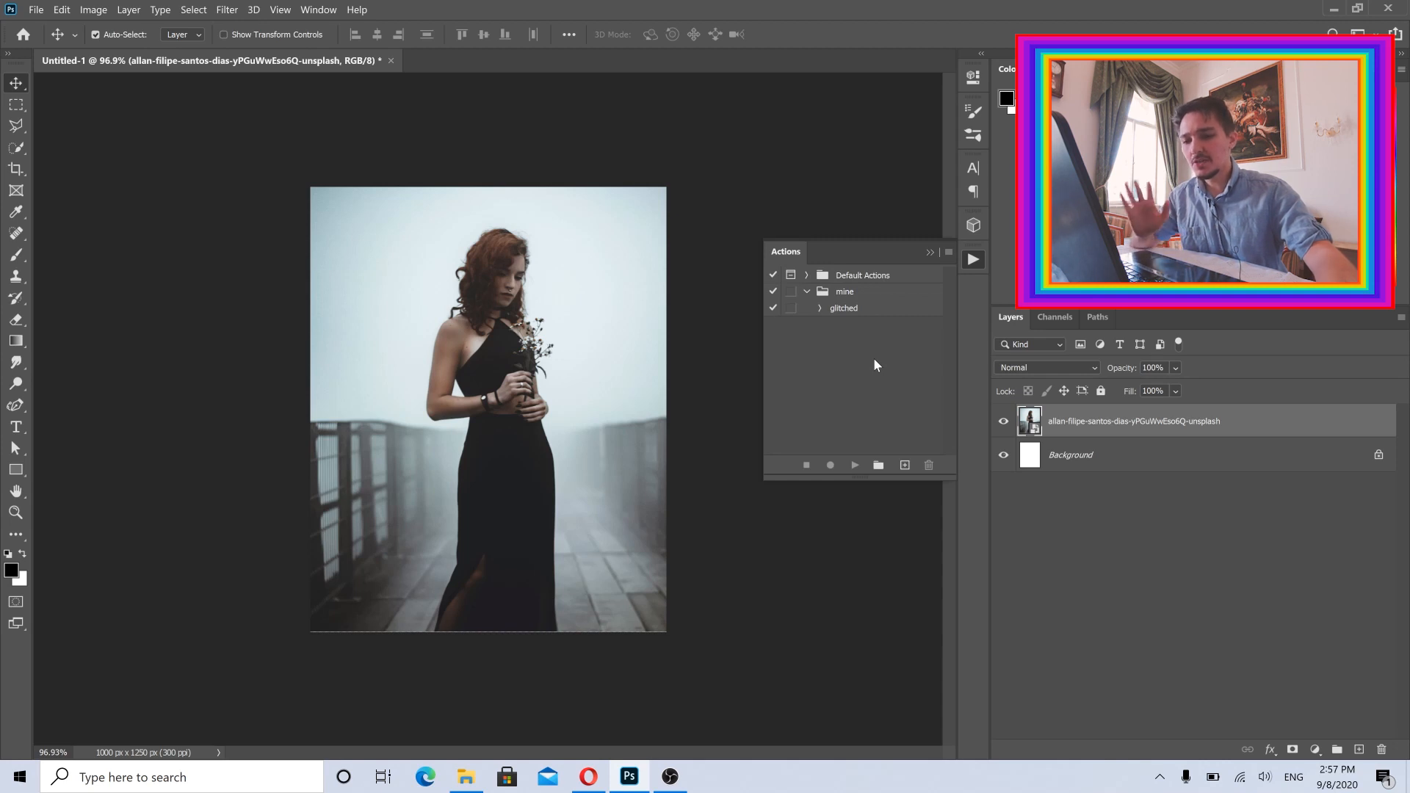
{"action": "left_click", "coordinate": [879, 469]}
{"action": "type", "text": "tutorial"}
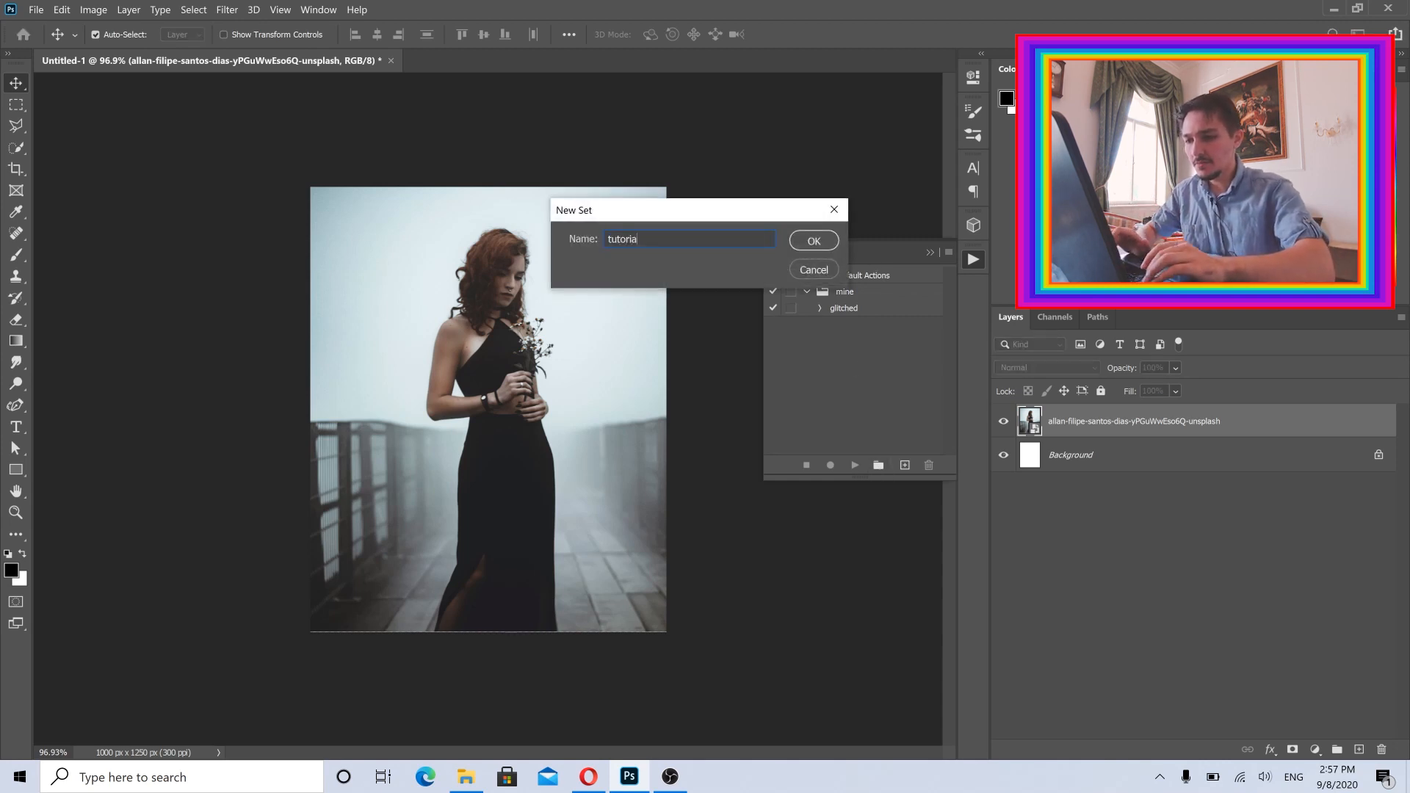
{"action": "key", "text": "Return"}
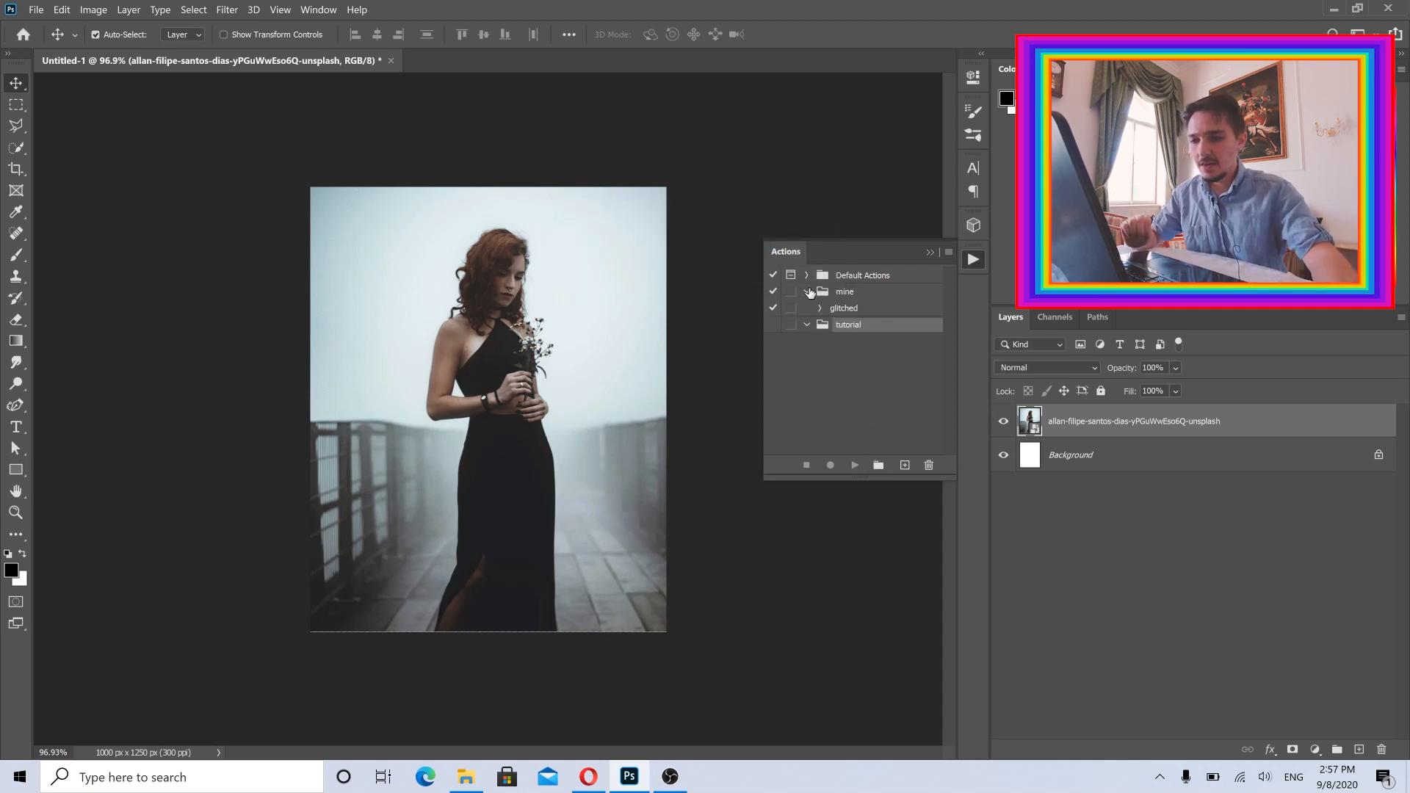
- Start recording a new action named glitched 3 in the tutorial set, with the mine set collapsed and the action list hidden
{"action": "left_click", "coordinate": [808, 292]}
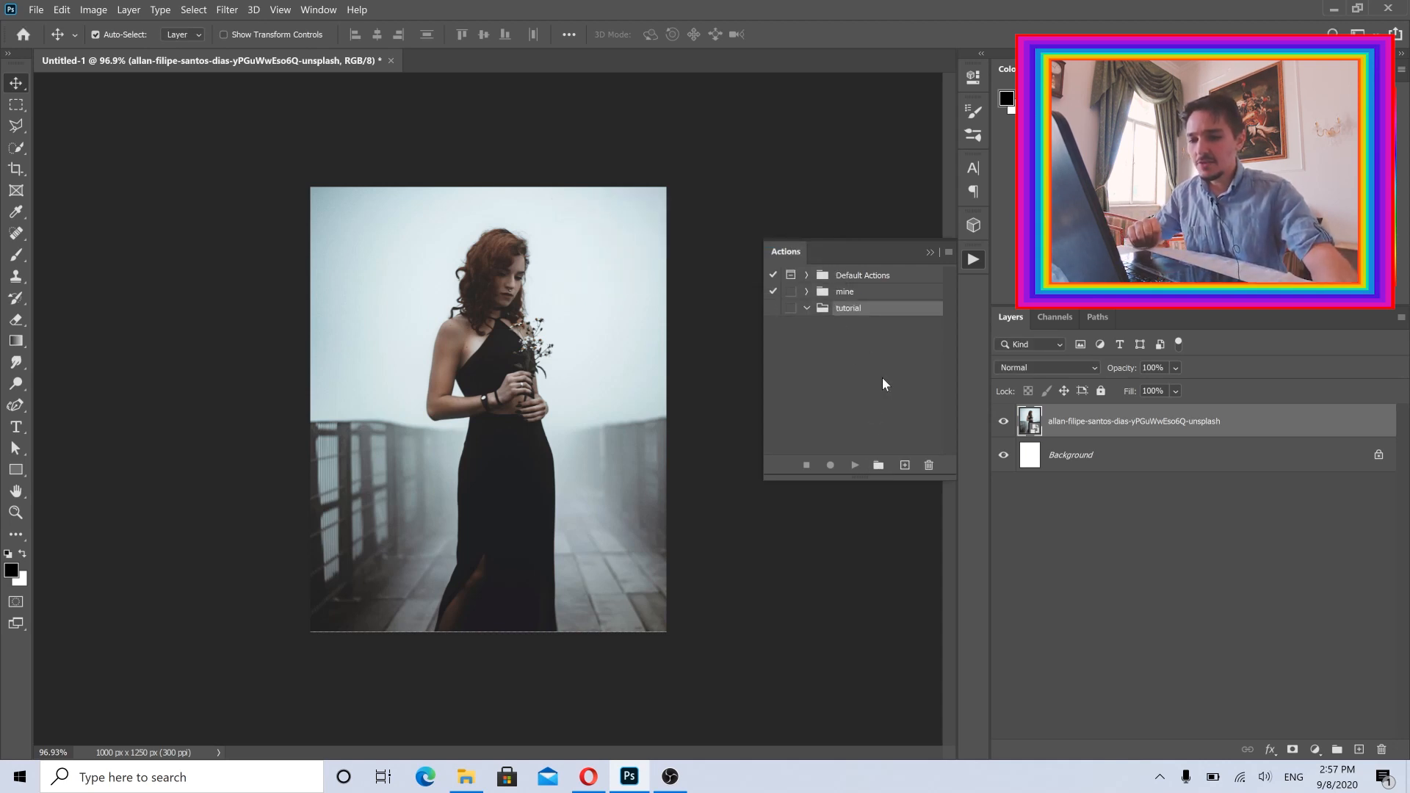
{"action": "left_click", "coordinate": [904, 464]}
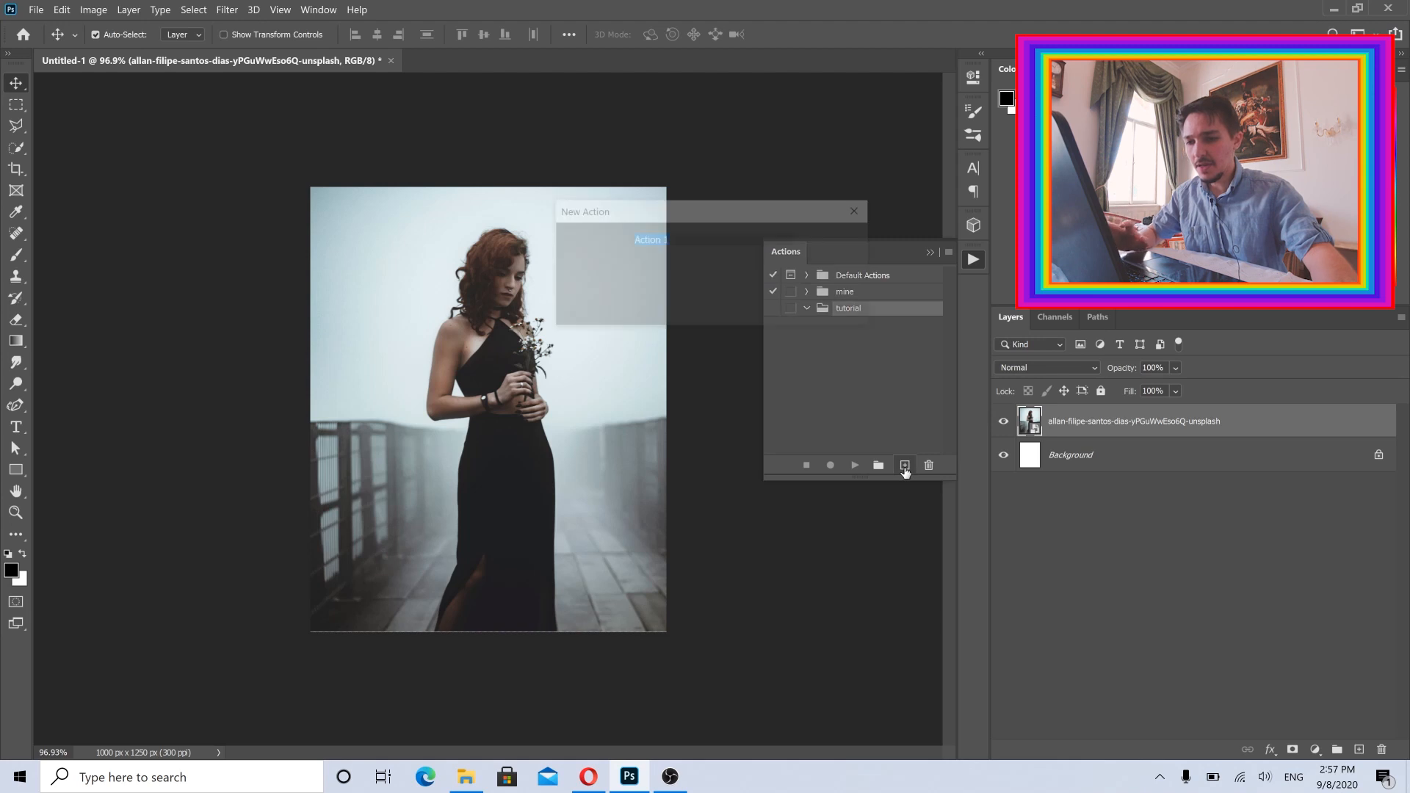
{"action": "type", "text": "glitched 3"}
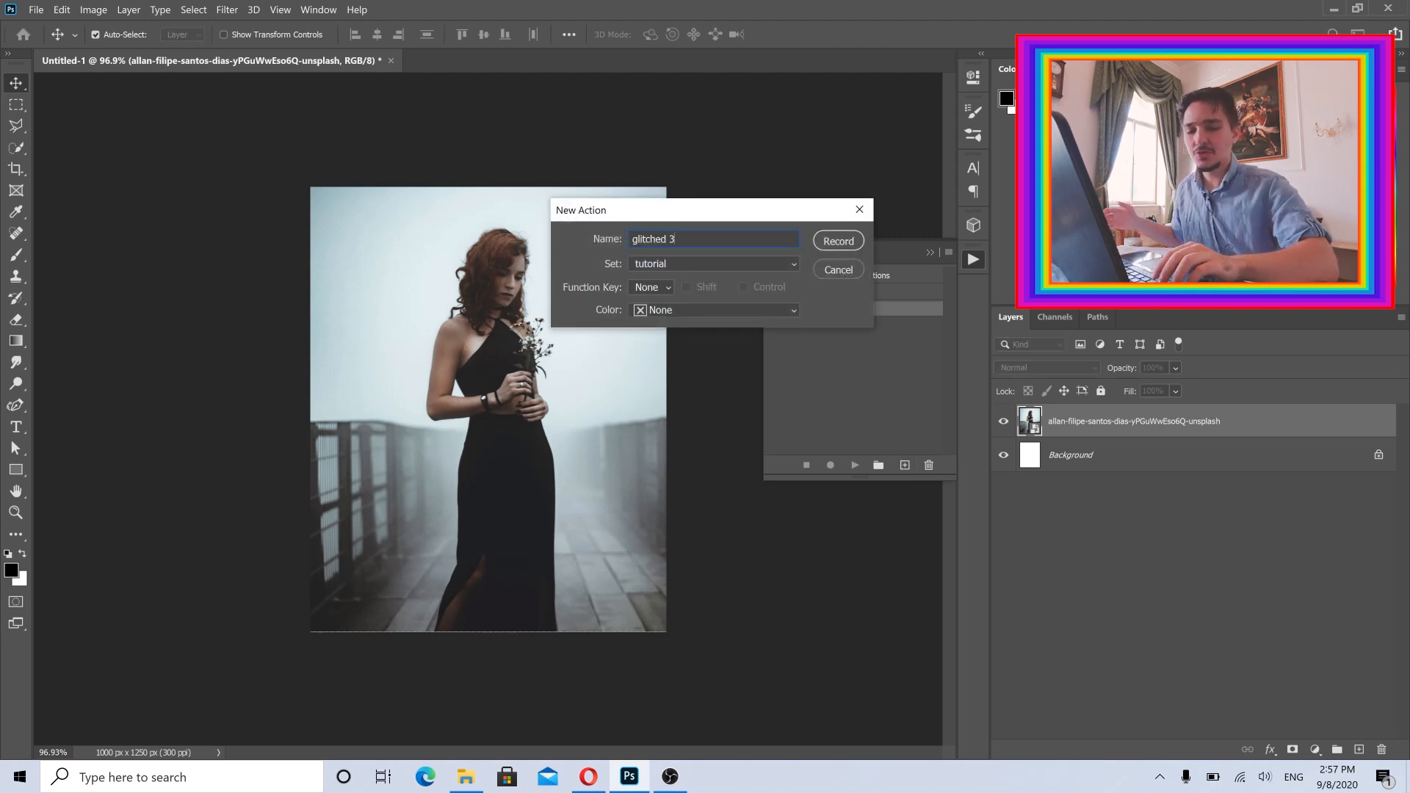
{"action": "key", "text": "Return"}
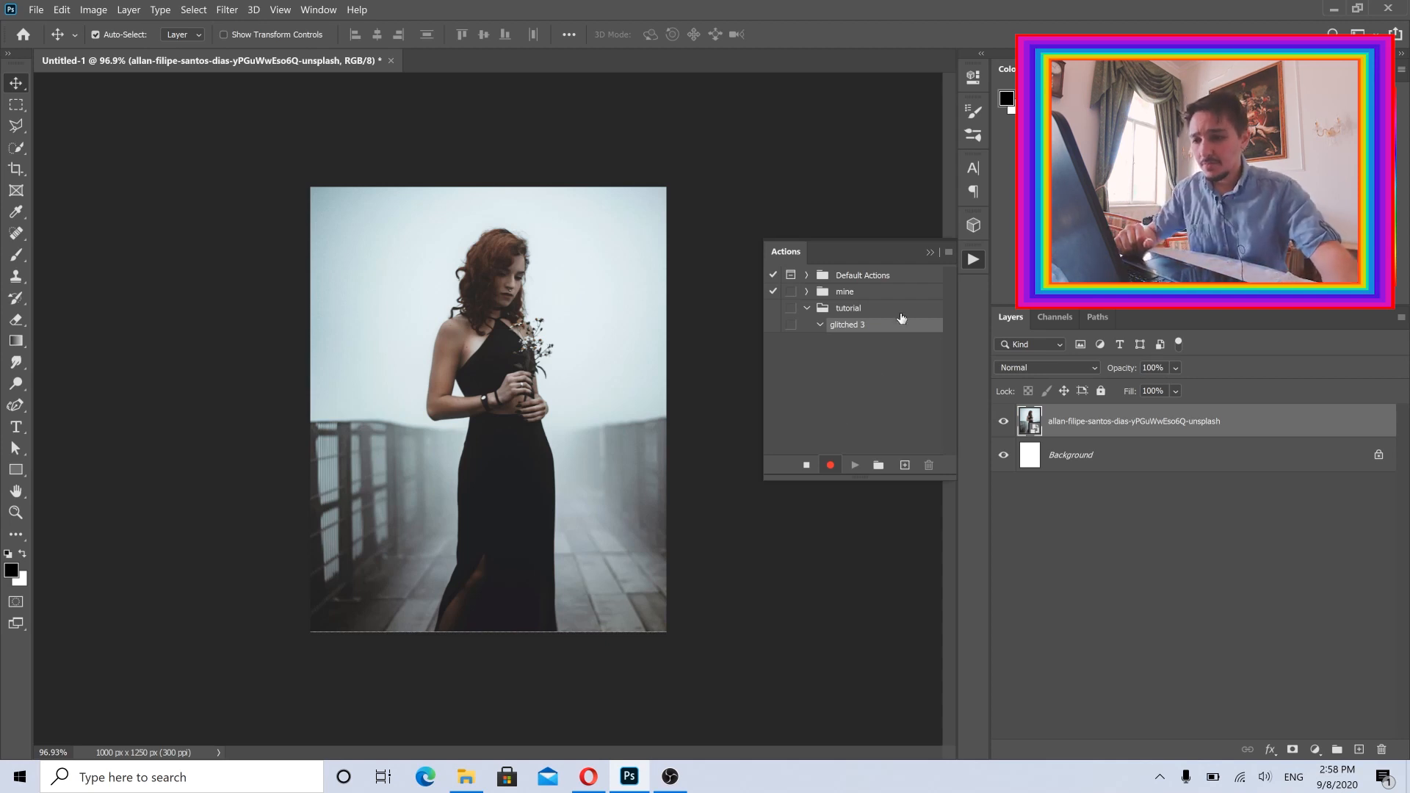
{"action": "left_click", "coordinate": [929, 253]}
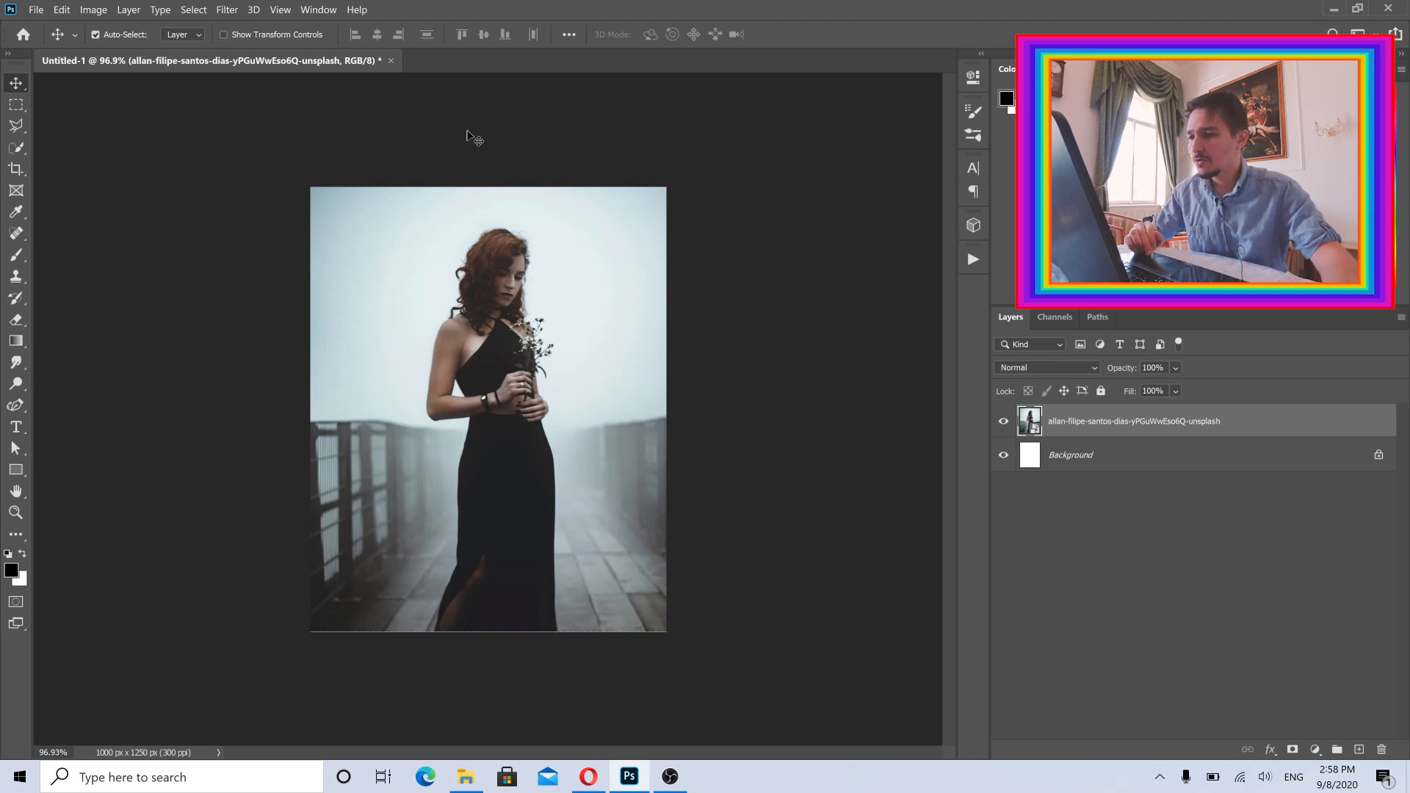
- Show the timeline again and create a video timeline for the document
{"action": "left_click", "coordinate": [314, 9]}
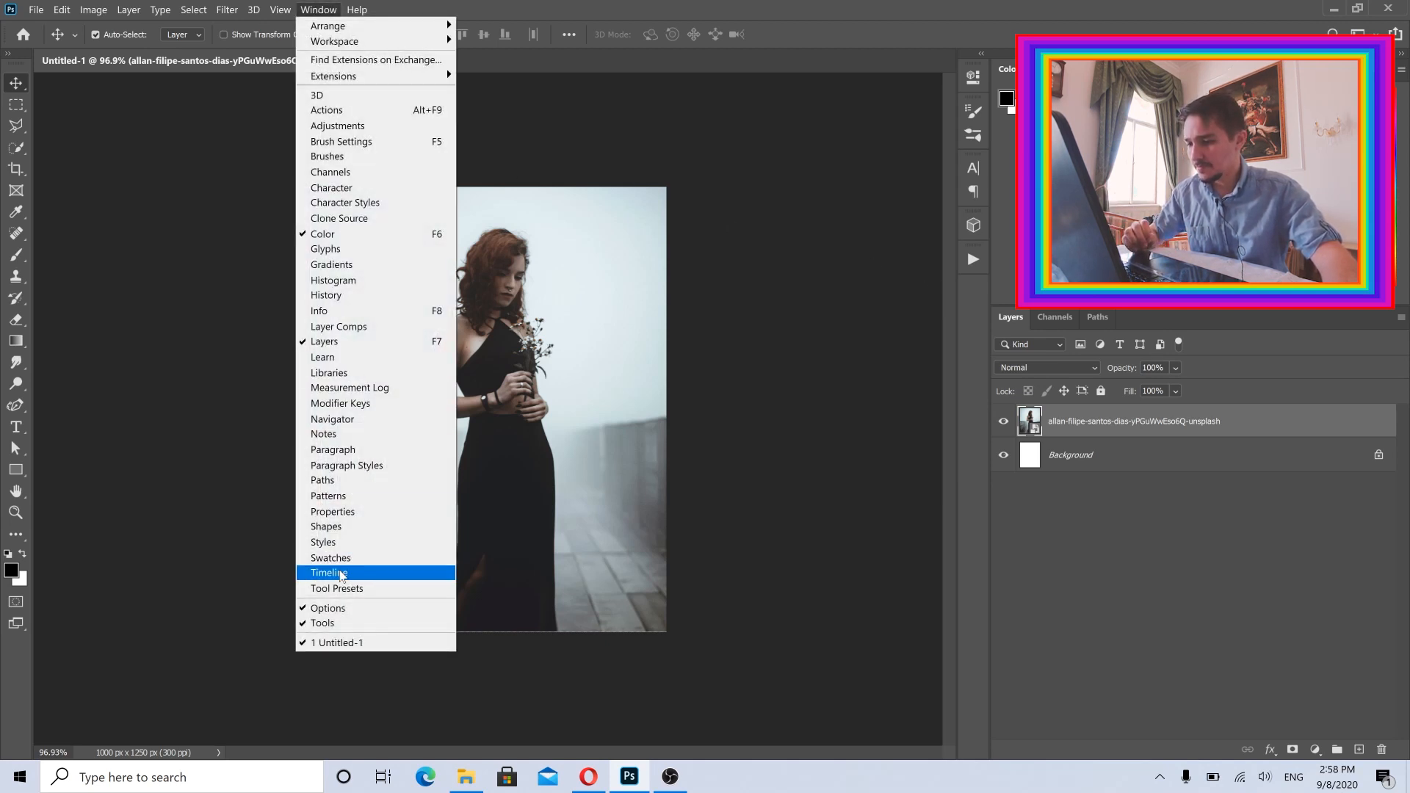
{"action": "left_click", "coordinate": [348, 568]}
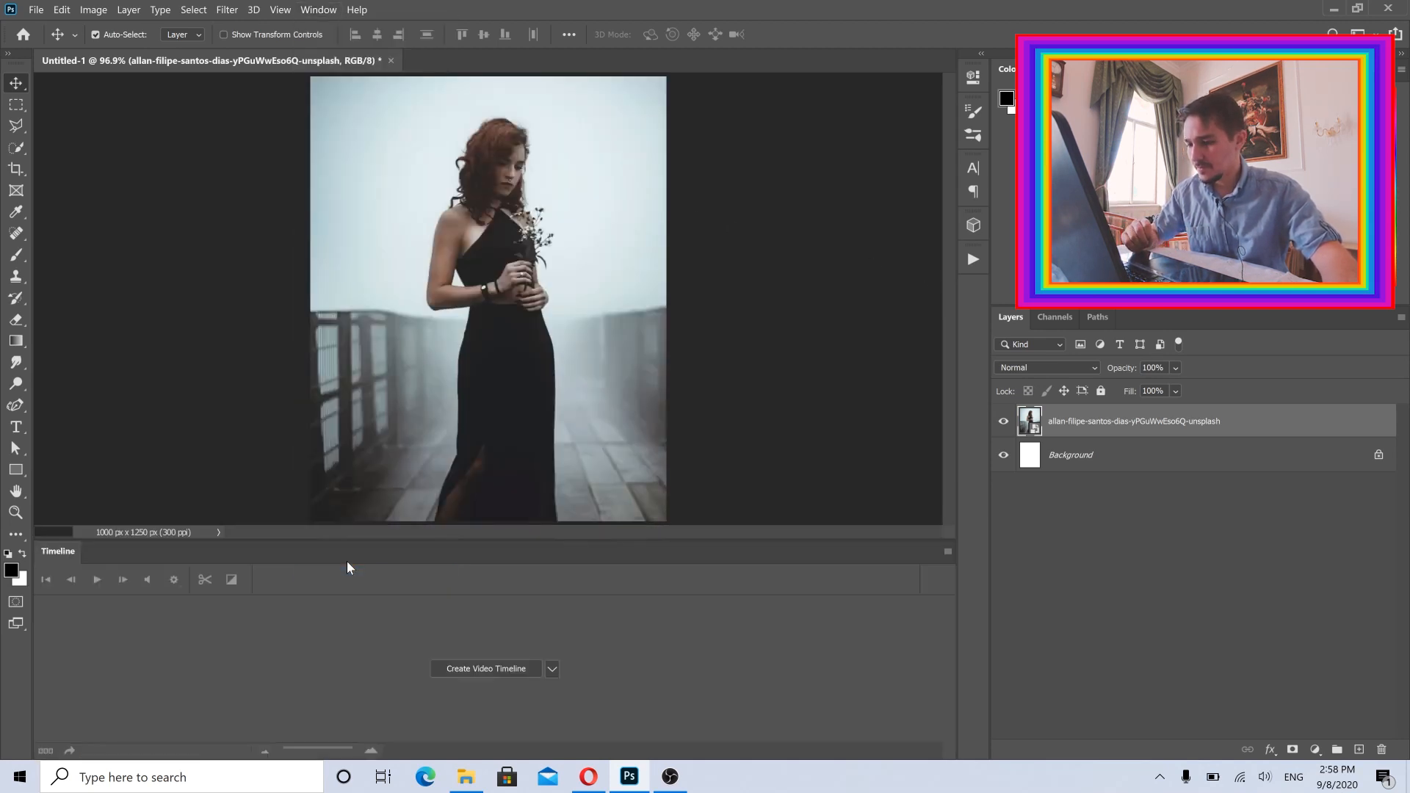
{"action": "left_click", "coordinate": [486, 668]}
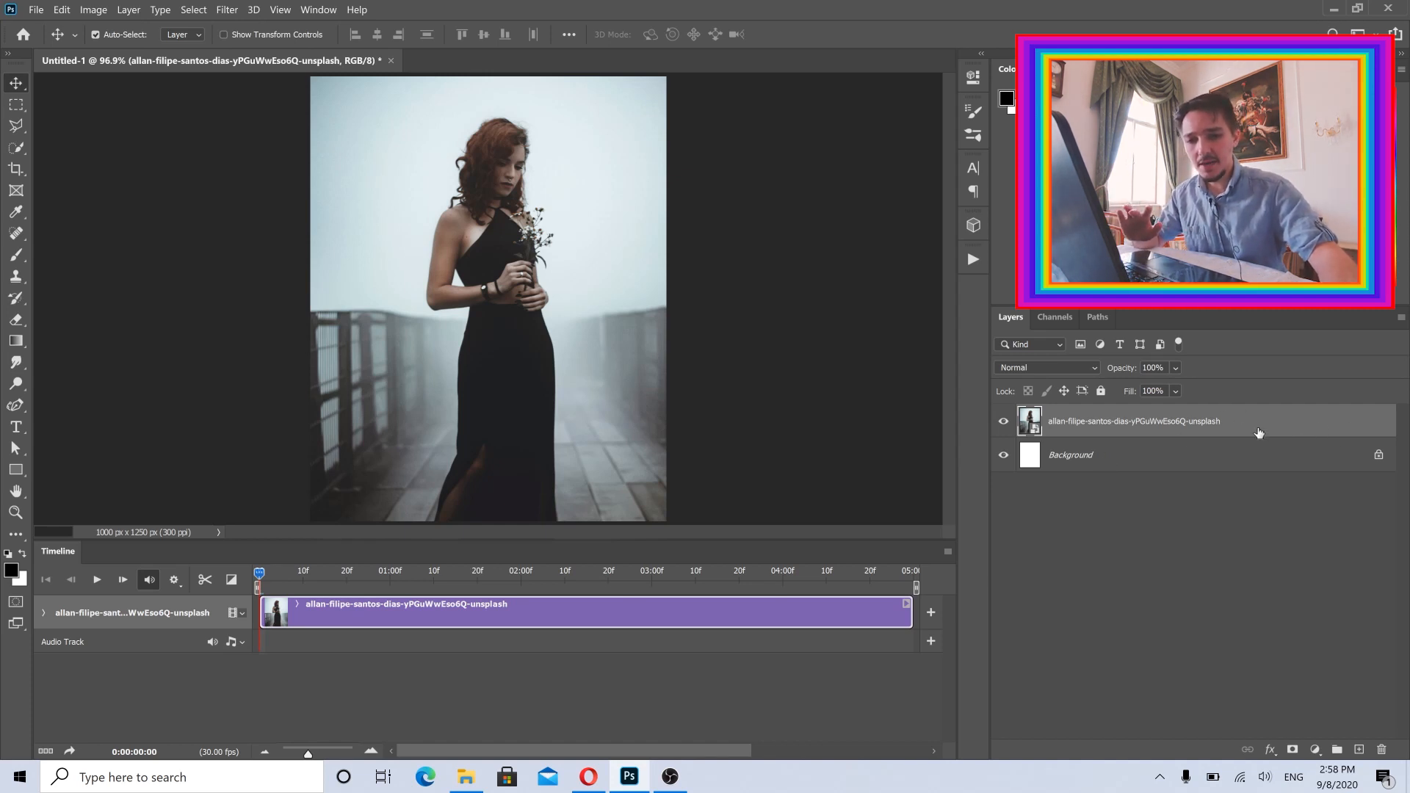
- Duplicate the photo layer and shorten the copy to a clip of about 5 frames starting near 0:00:00:20 on the timeline
{"action": "right_click", "coordinate": [1322, 422]}
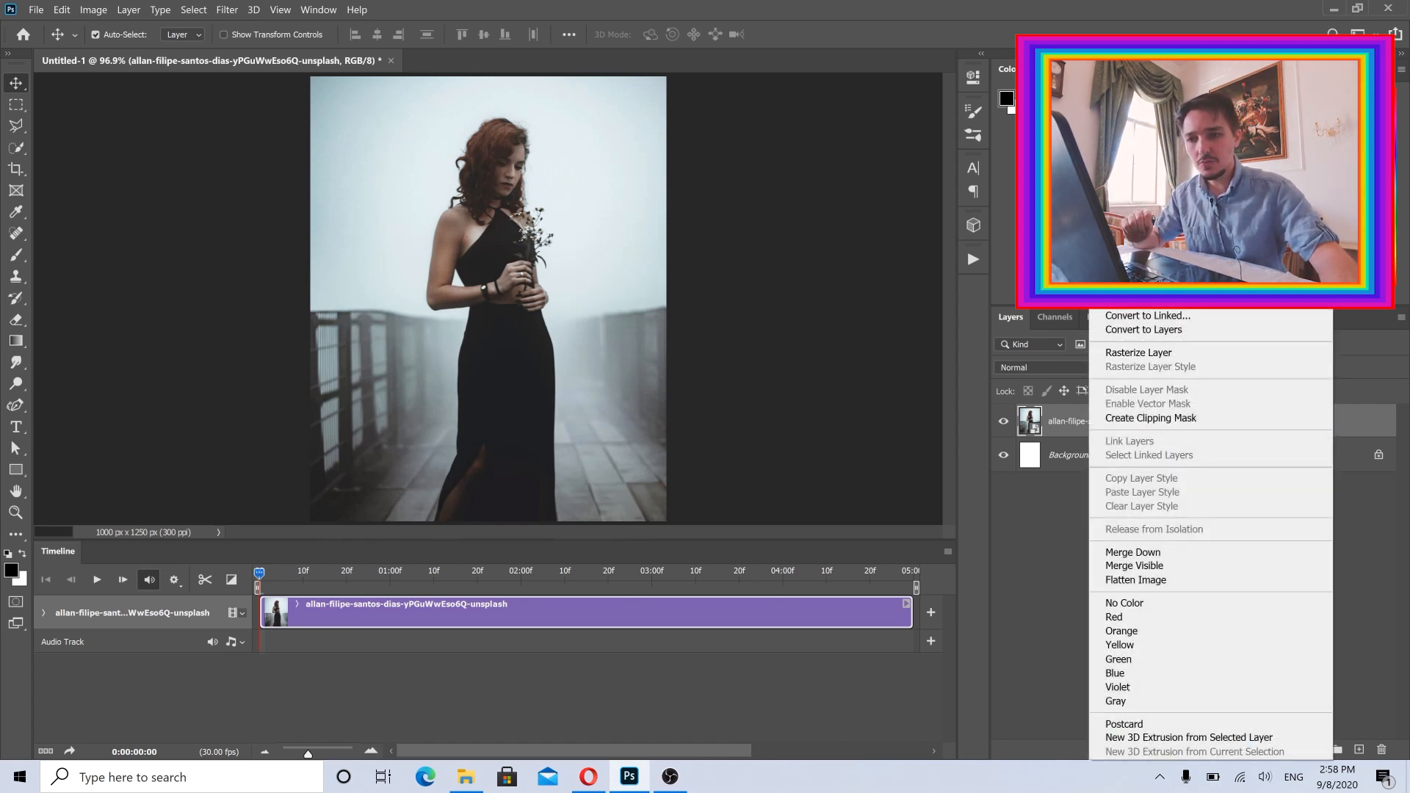
{"action": "left_click", "coordinate": [1168, 89]}
{"action": "left_click", "coordinate": [843, 215]}
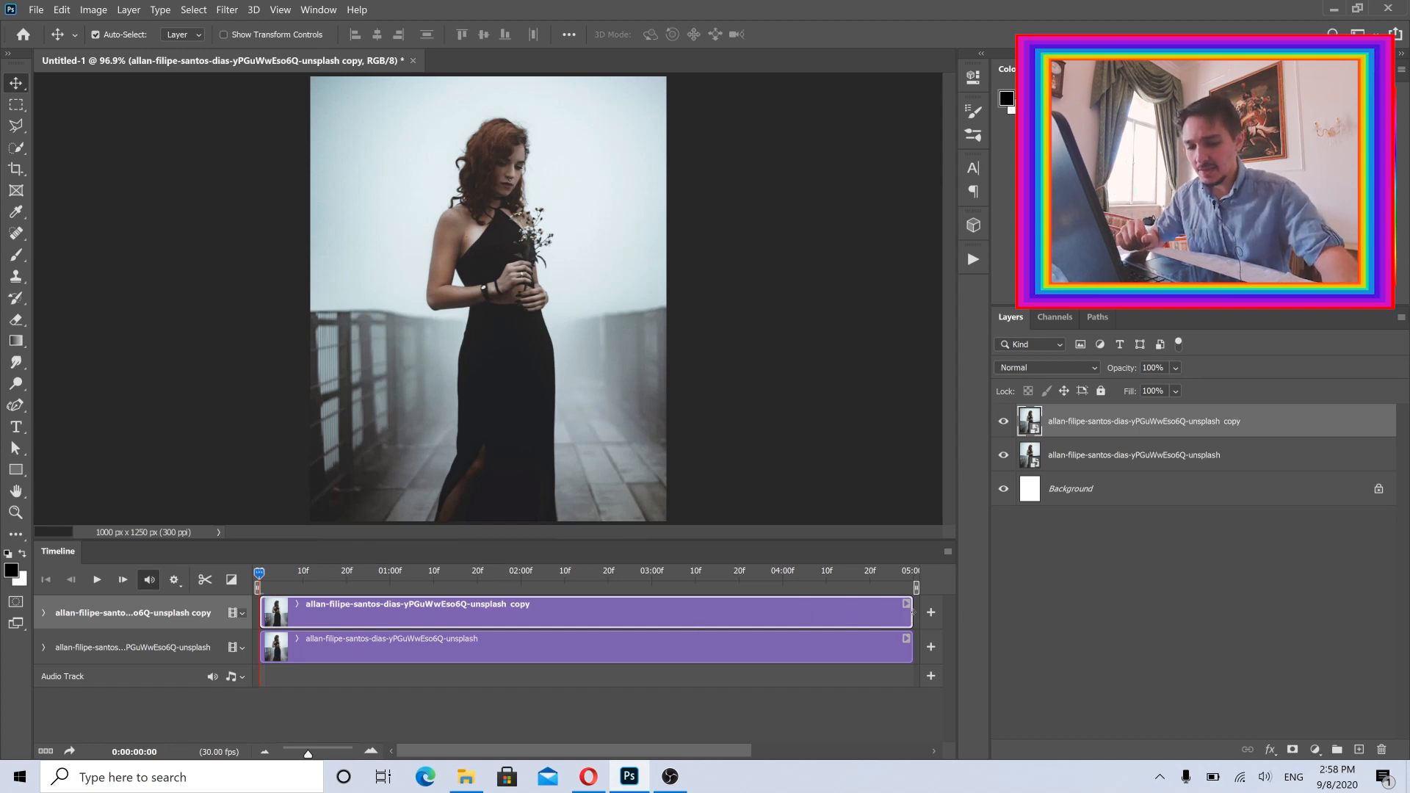
{"action": "left_click_drag", "start_coordinate": [913, 612], "coordinate": [356, 612]}
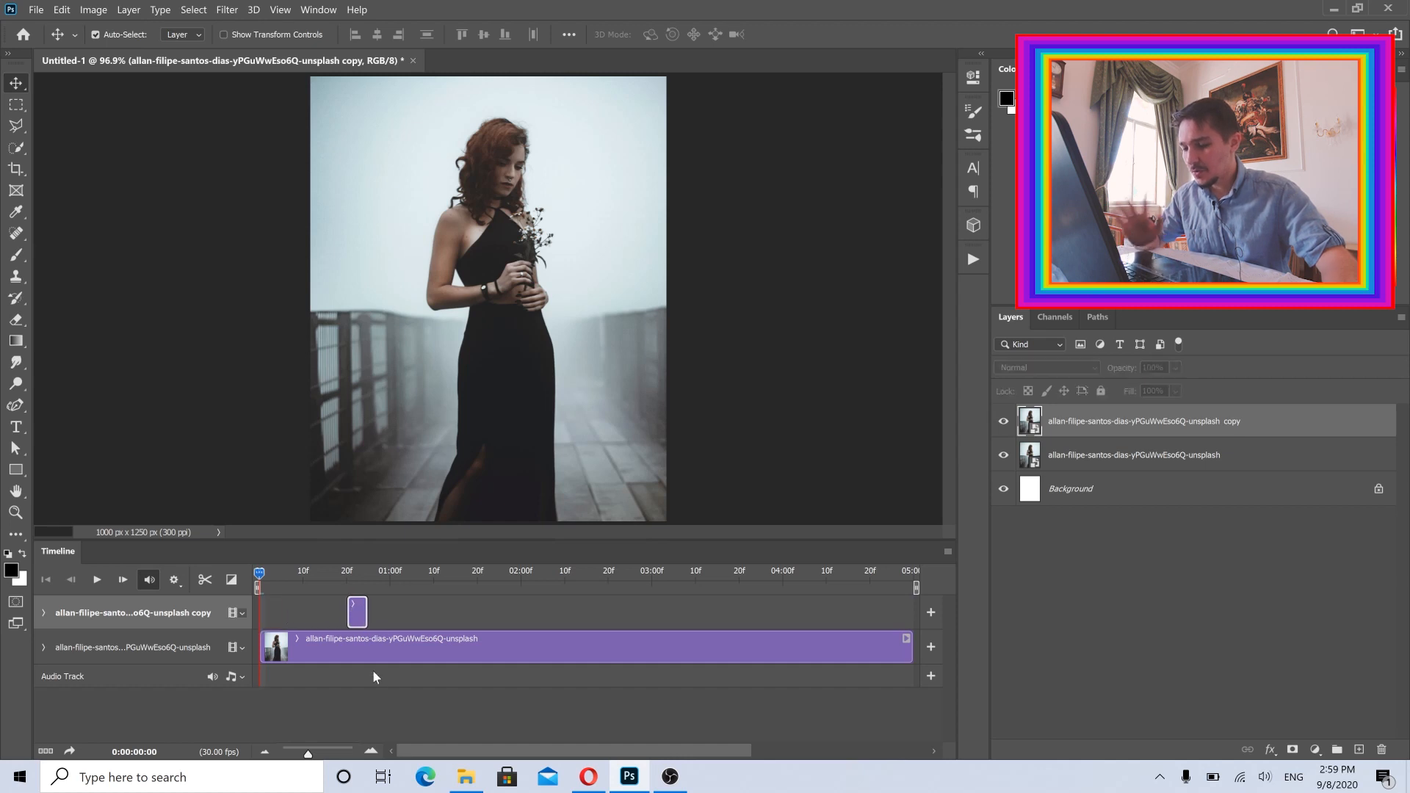
- Move the playhead between 0:00:00:10, 0:00:00:20 and 0:00:01:00 to examine the frames before, within and after the short clip
{"action": "left_click", "coordinate": [370, 751]}
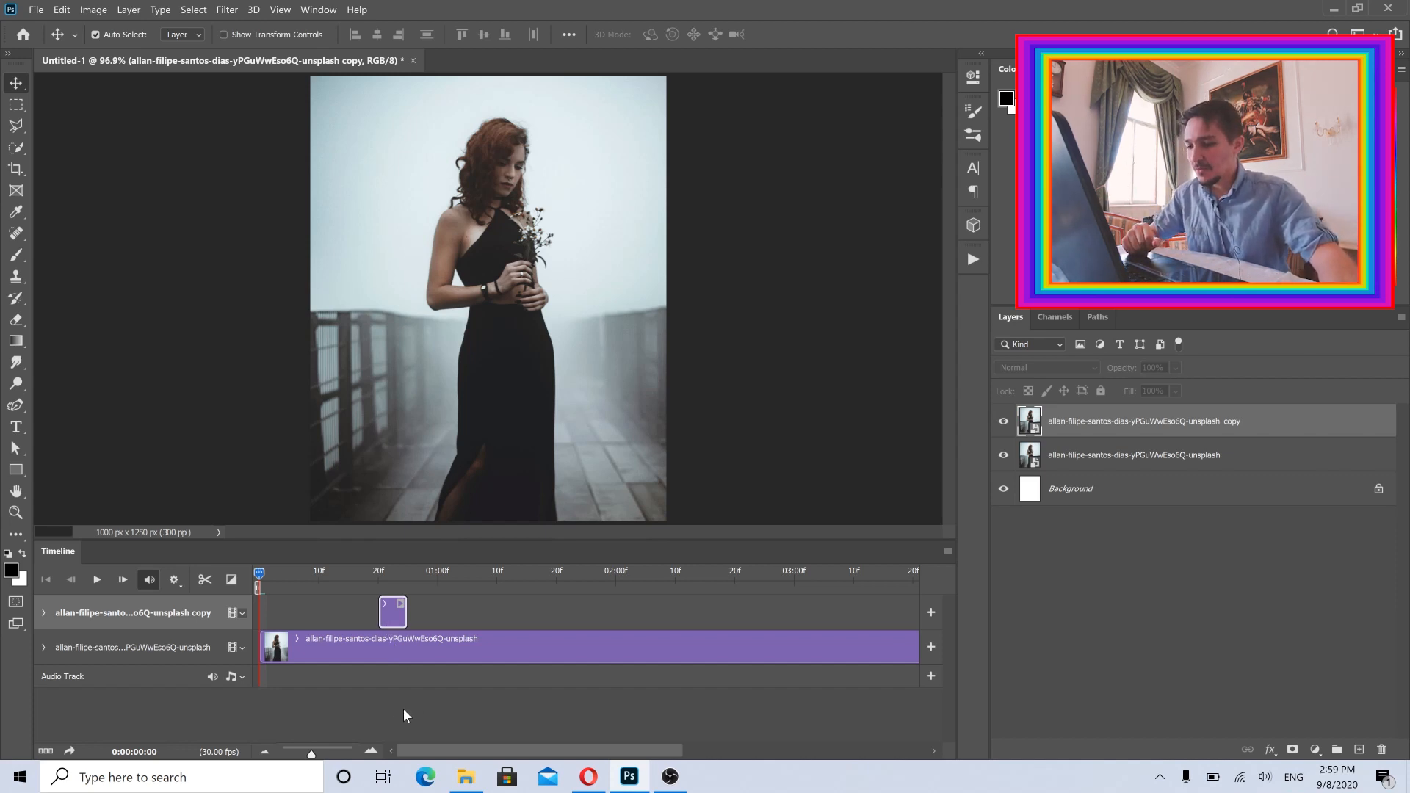
{"action": "left_click", "coordinate": [440, 572]}
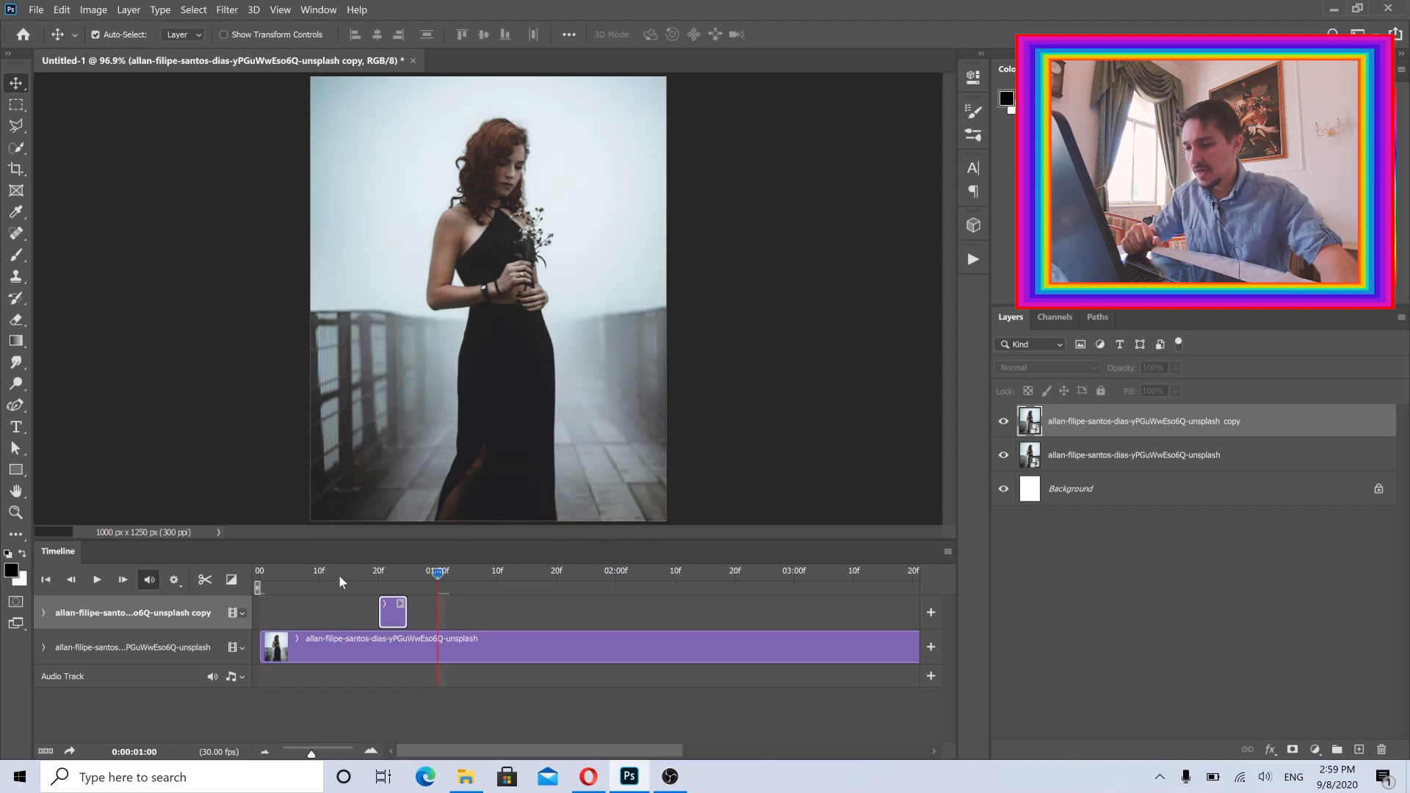
{"action": "left_click", "coordinate": [320, 572]}
{"action": "left_click", "coordinate": [377, 576]}
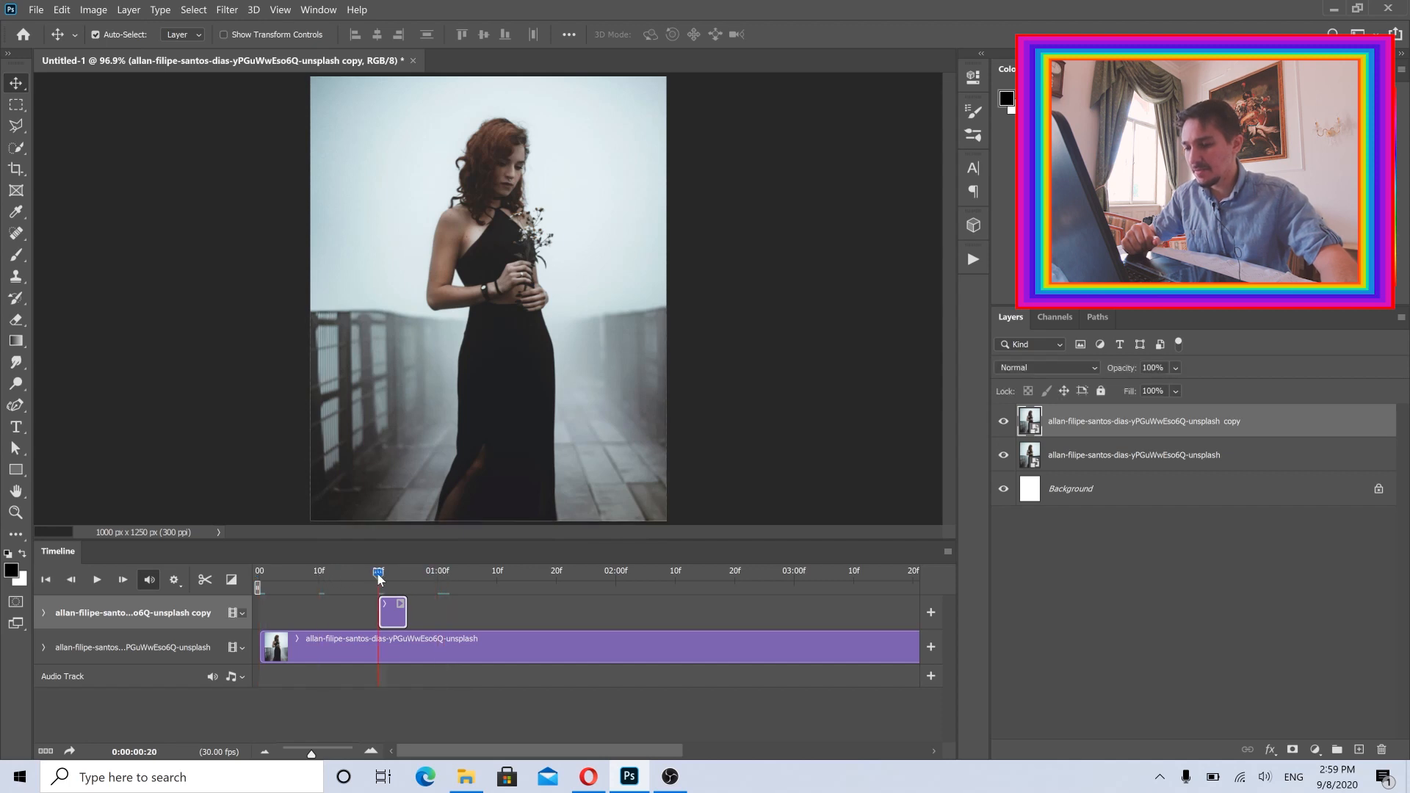
{"action": "left_click", "coordinate": [432, 576]}
{"action": "left_click", "coordinate": [440, 572]}
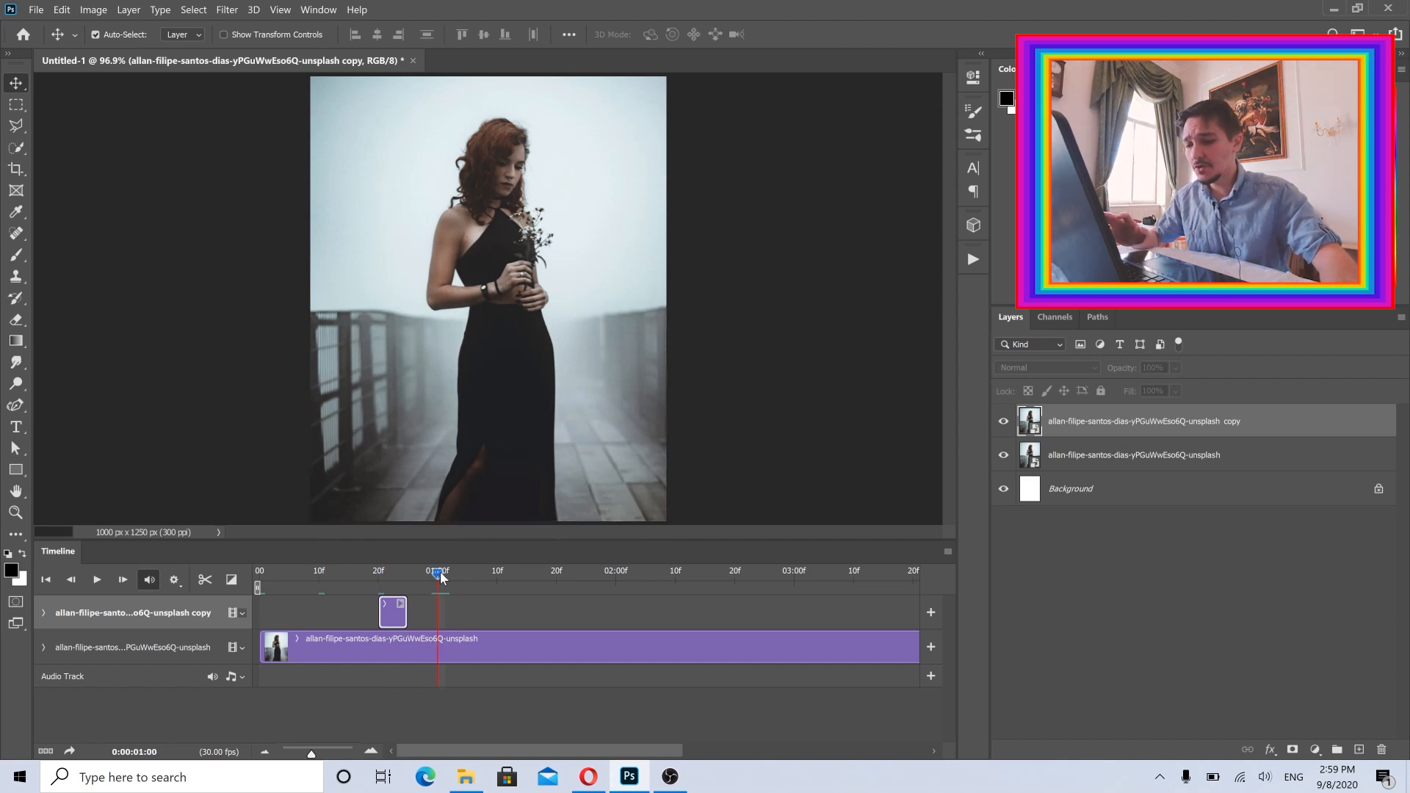
{"action": "left_click", "coordinate": [318, 572]}
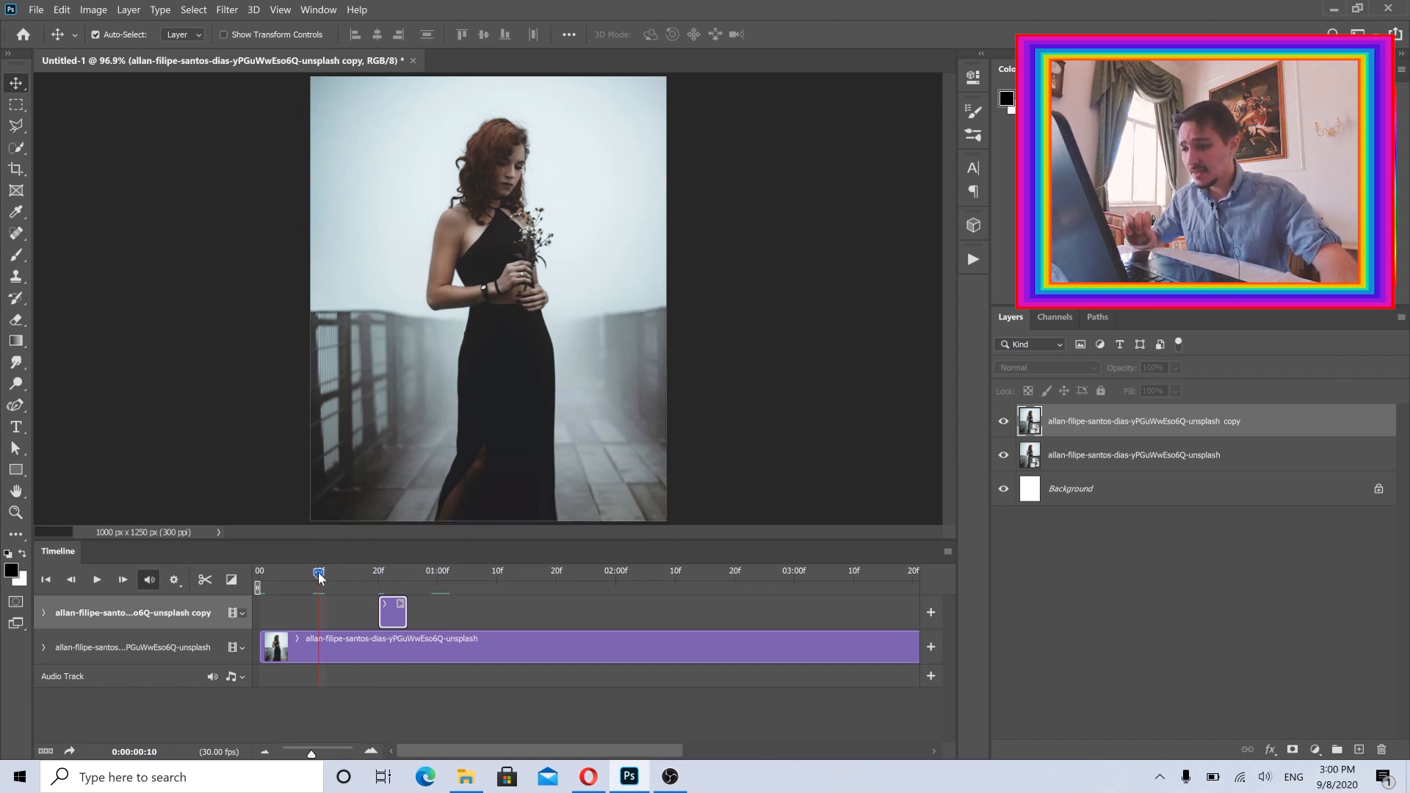
{"action": "left_click", "coordinate": [378, 576]}
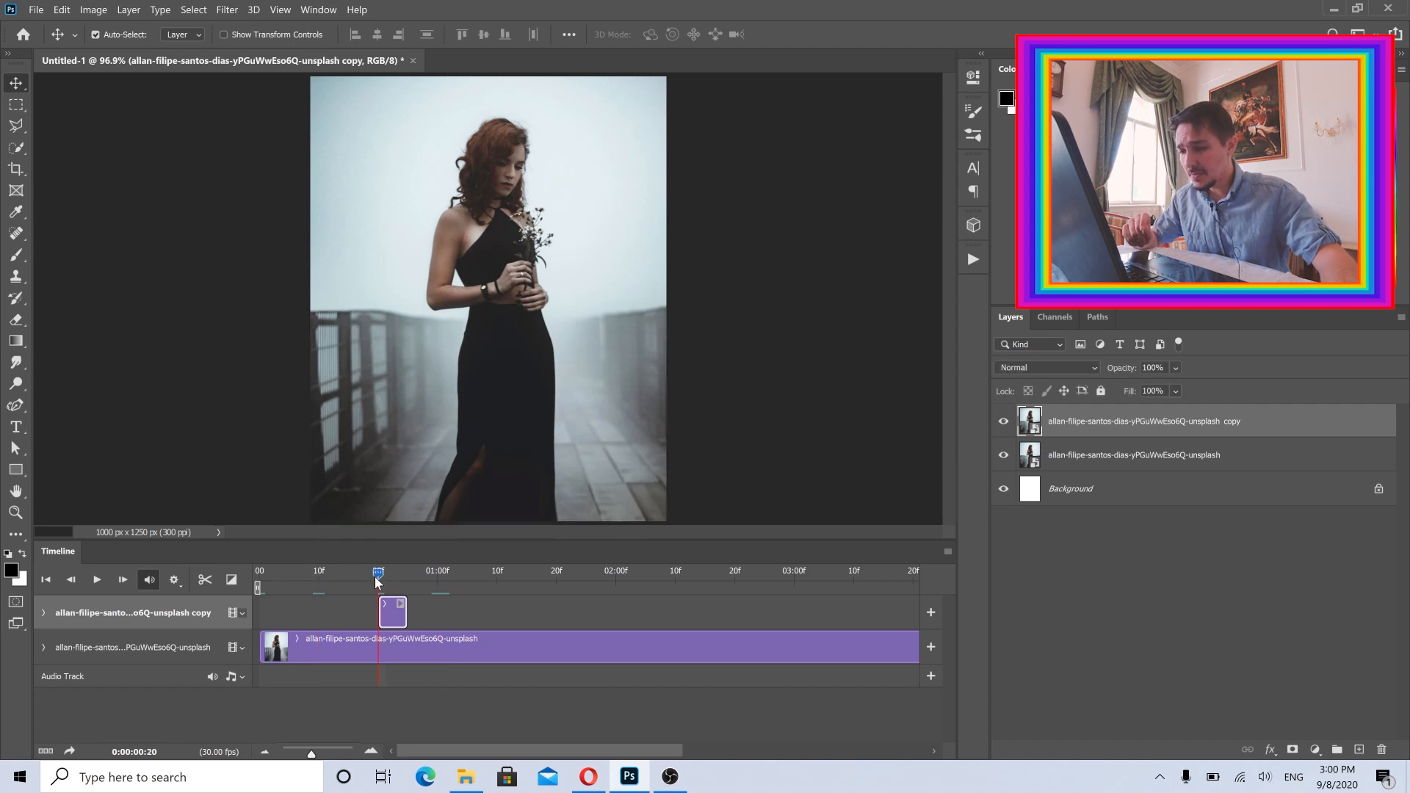
{"action": "left_click", "coordinate": [438, 576]}
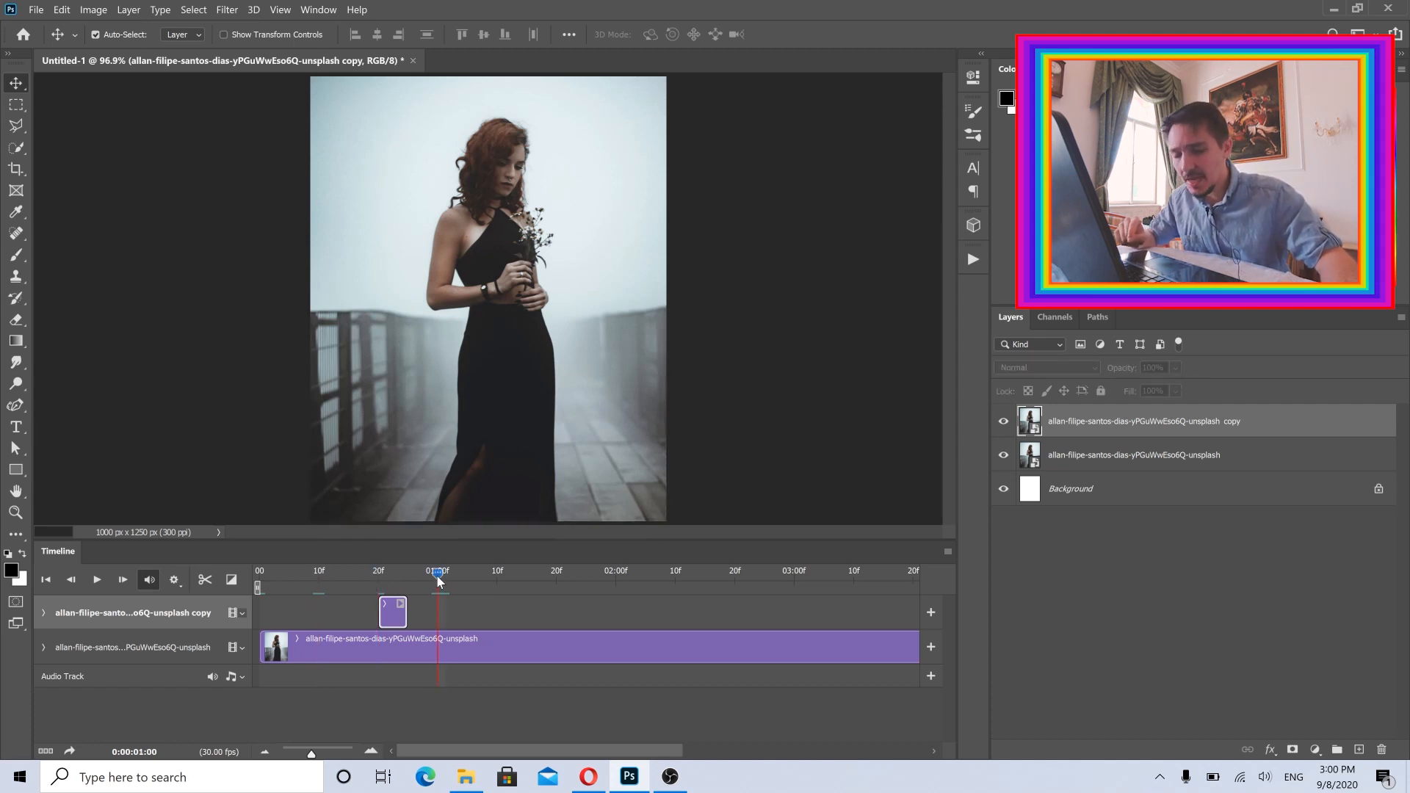
{"action": "left_click_drag", "start_coordinate": [437, 575], "coordinate": [420, 572]}
{"action": "left_click", "coordinate": [438, 576]}
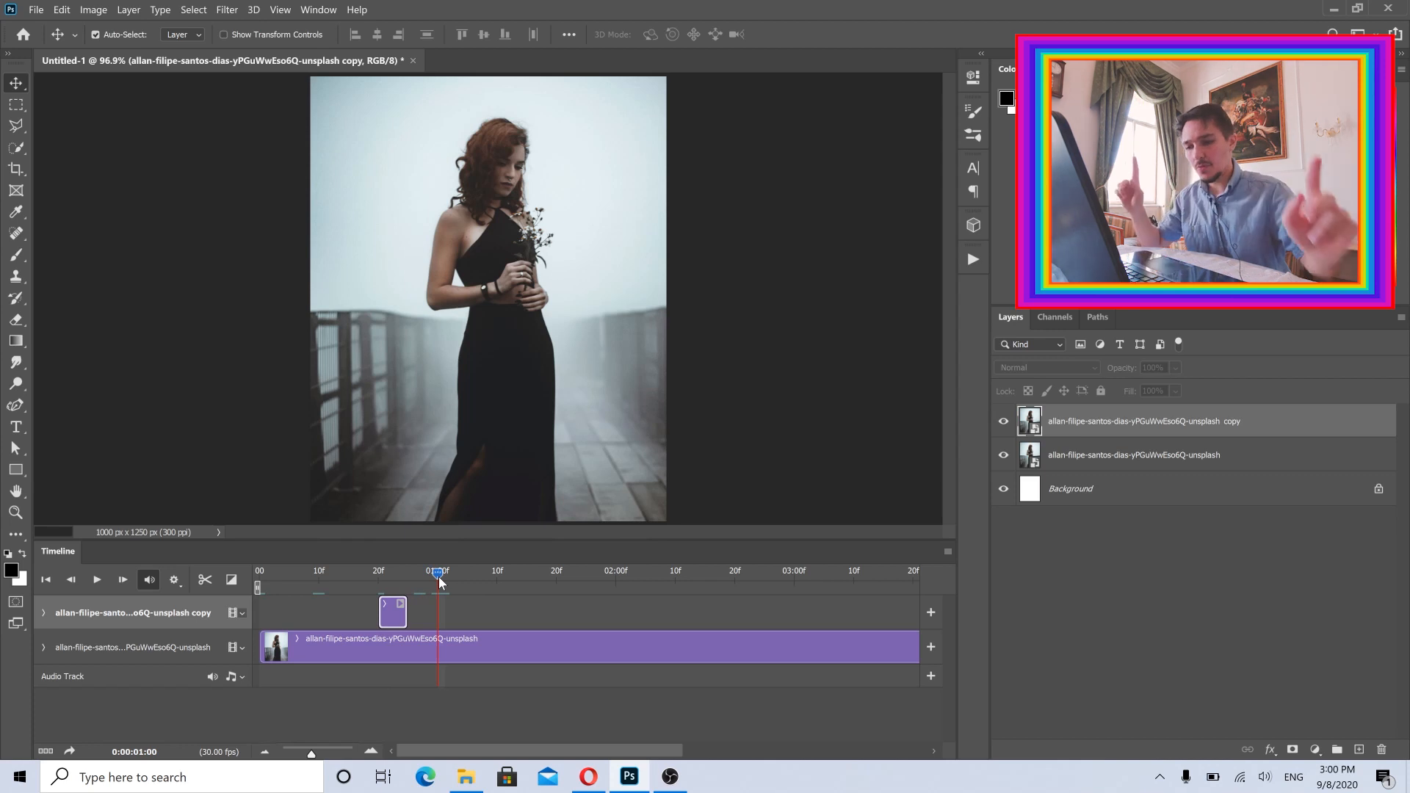
- With the playhead inside the short clip, exclude the red channel in the copy layer's blending options and shift the layer slightly left
{"action": "left_click", "coordinate": [396, 572]}
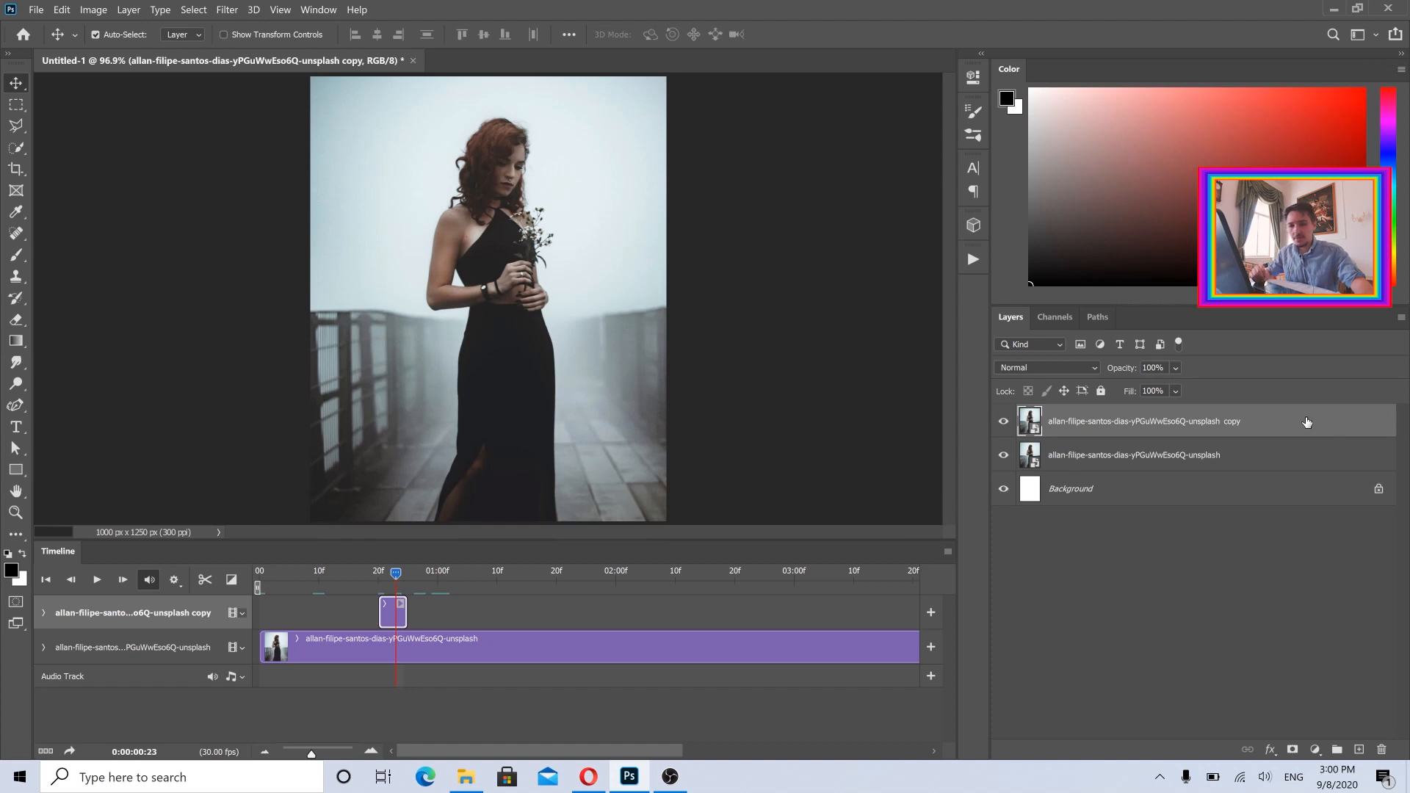
{"action": "right_click", "coordinate": [1337, 426]}
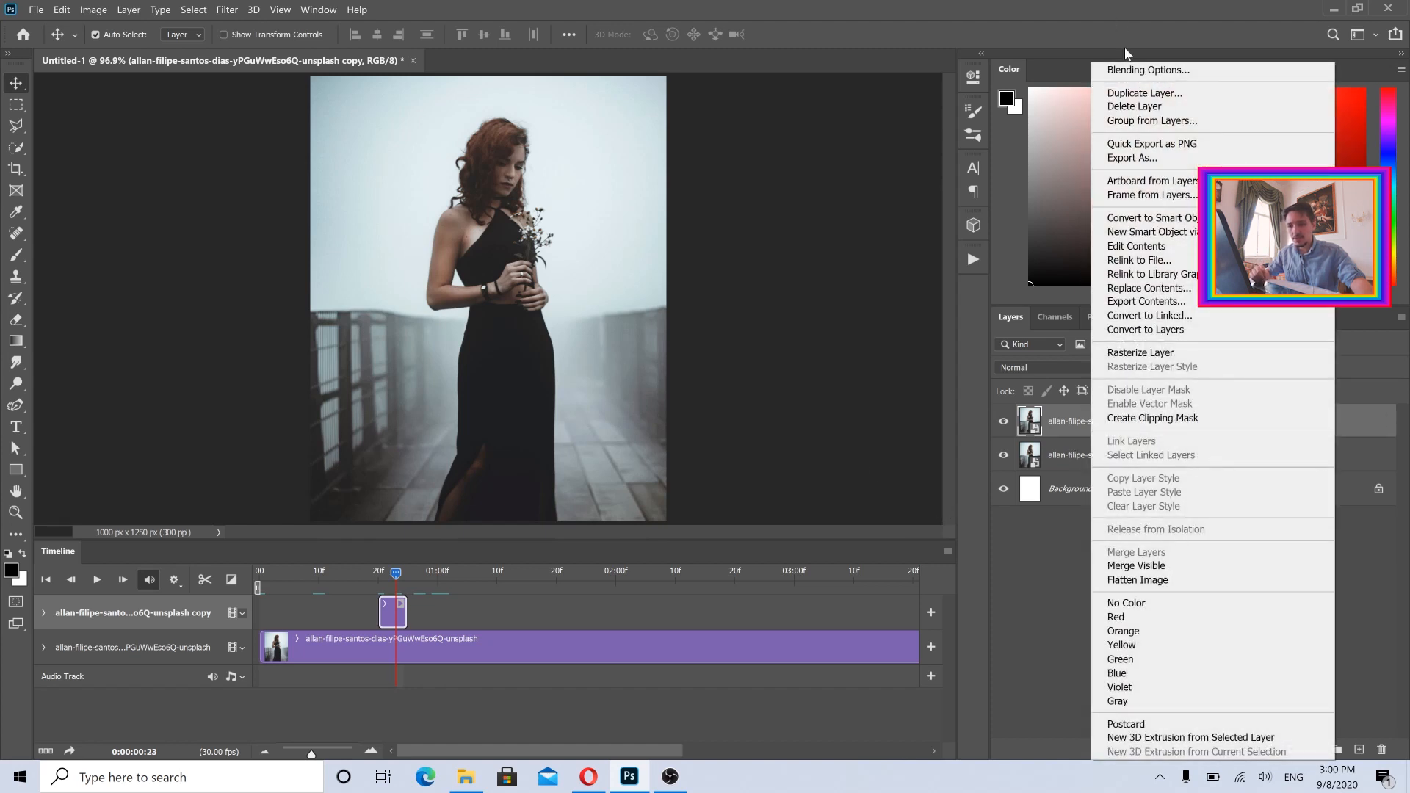
{"action": "left_click", "coordinate": [1147, 70]}
{"action": "left_click_drag", "start_coordinate": [875, 319], "coordinate": [838, 87]}
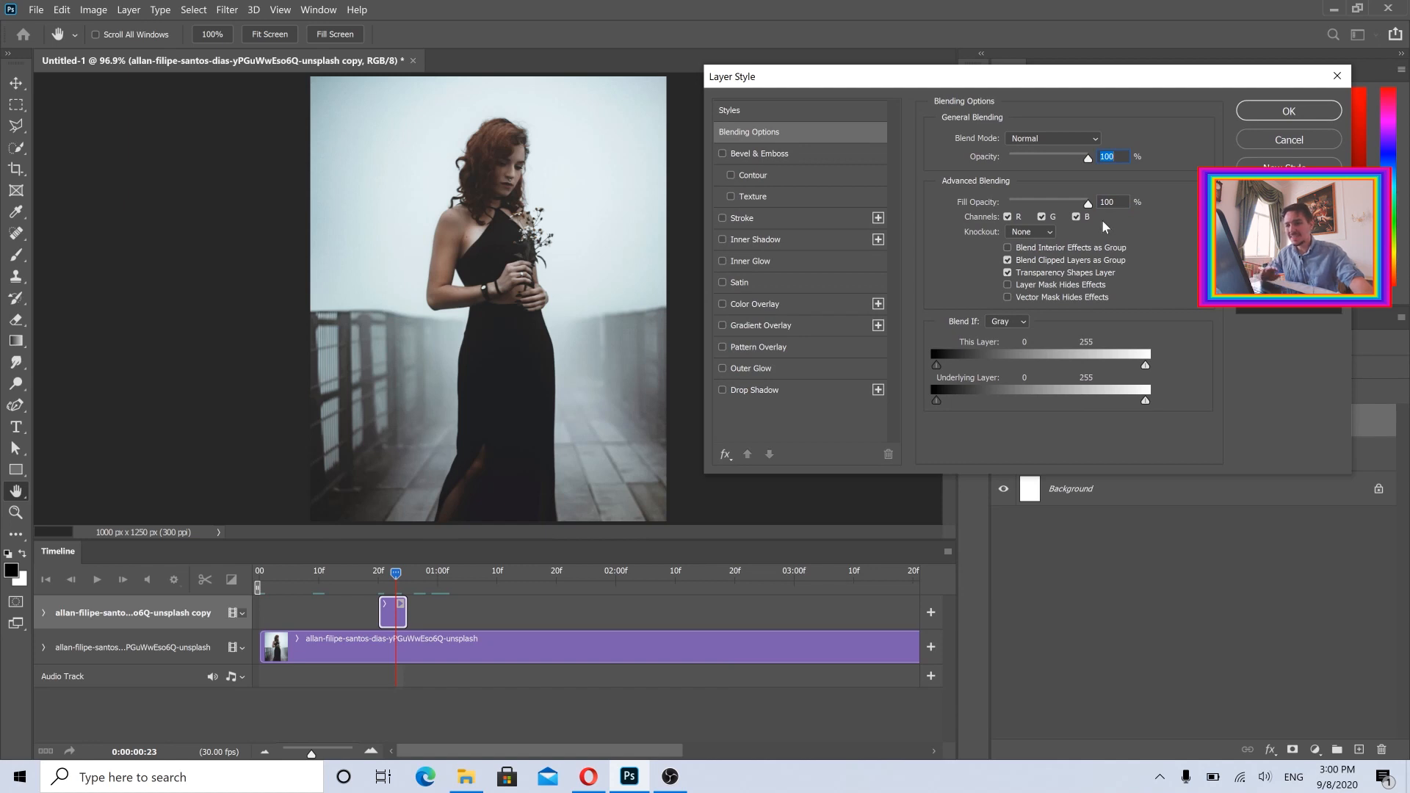
{"action": "left_click", "coordinate": [1008, 216]}
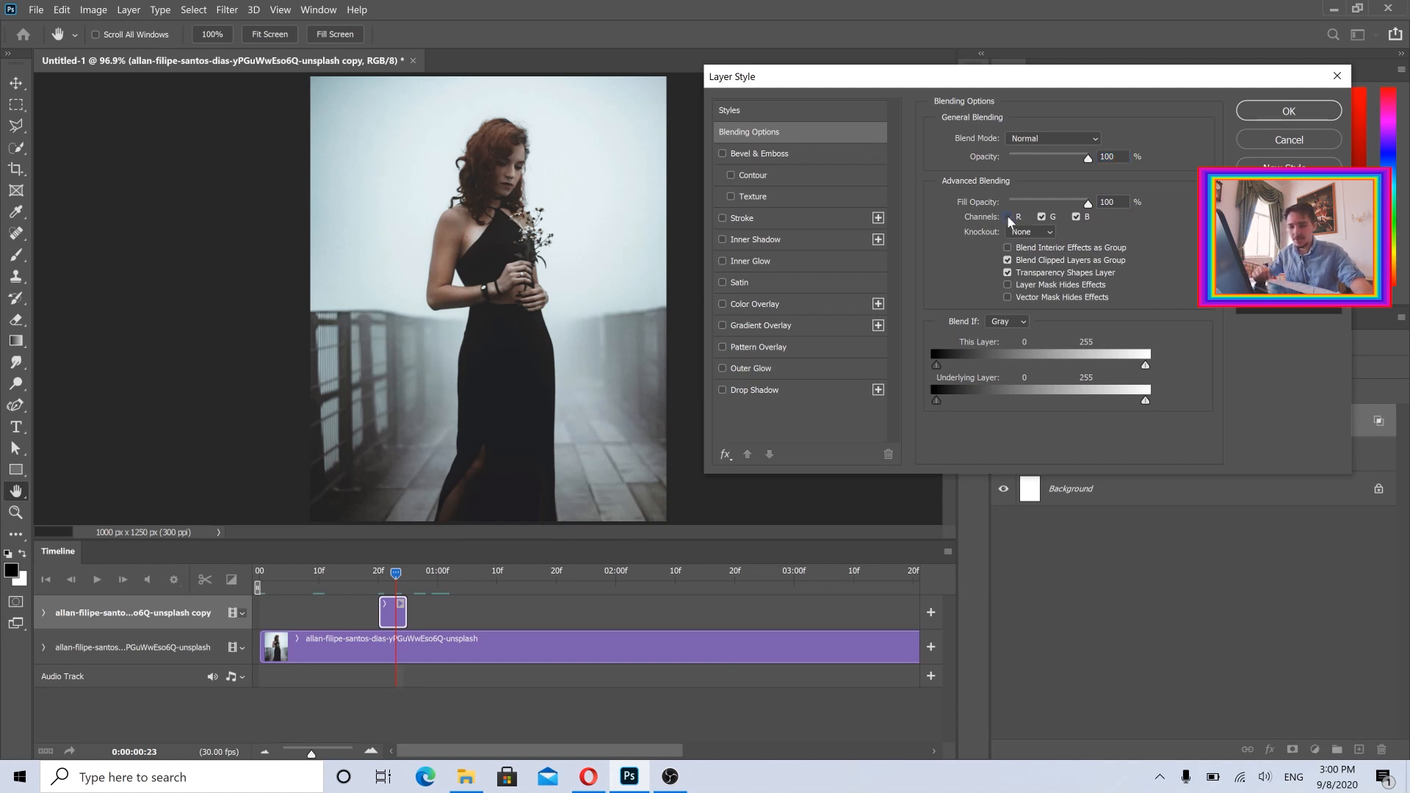
{"action": "left_click", "coordinate": [1289, 110]}
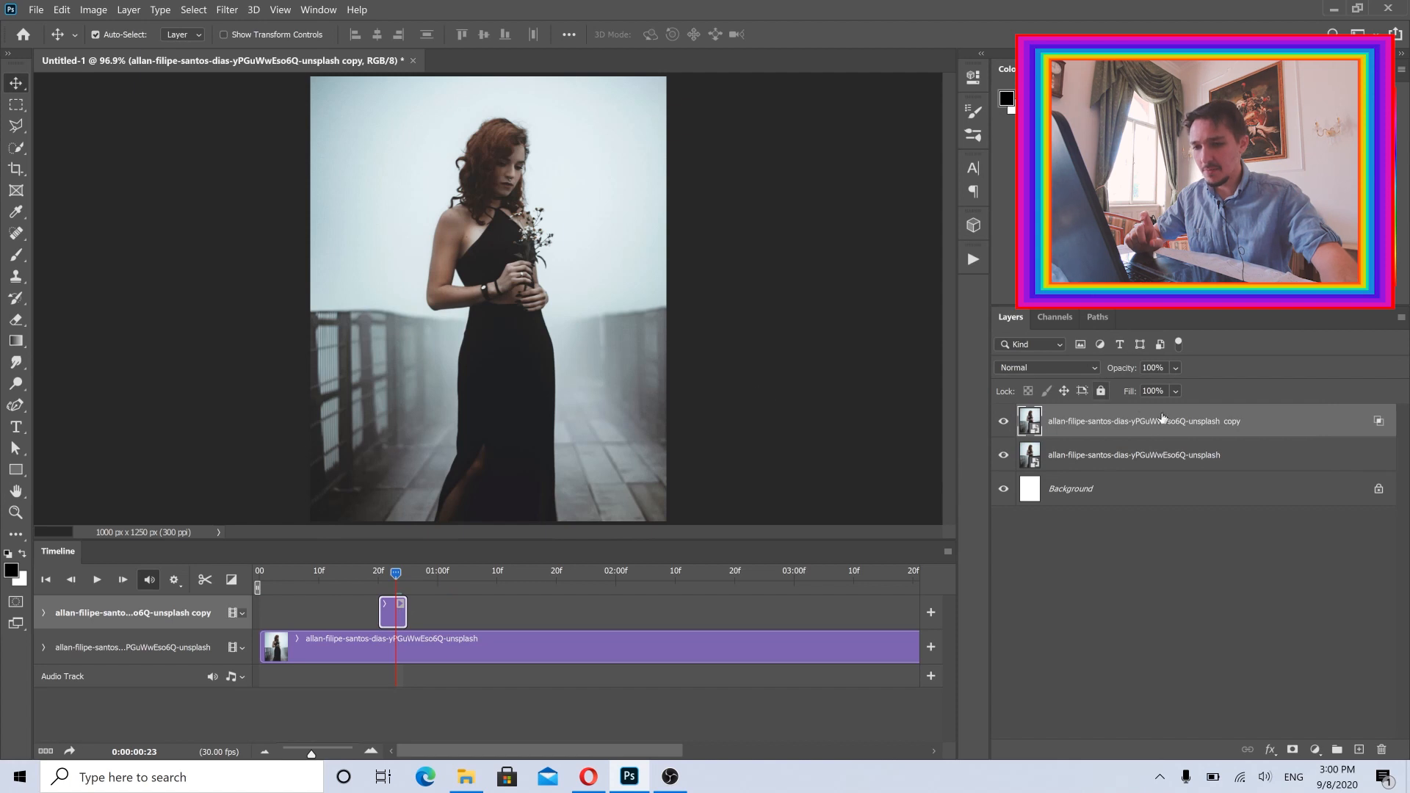
{"action": "left_click_drag", "start_coordinate": [498, 271], "coordinate": [490, 269]}
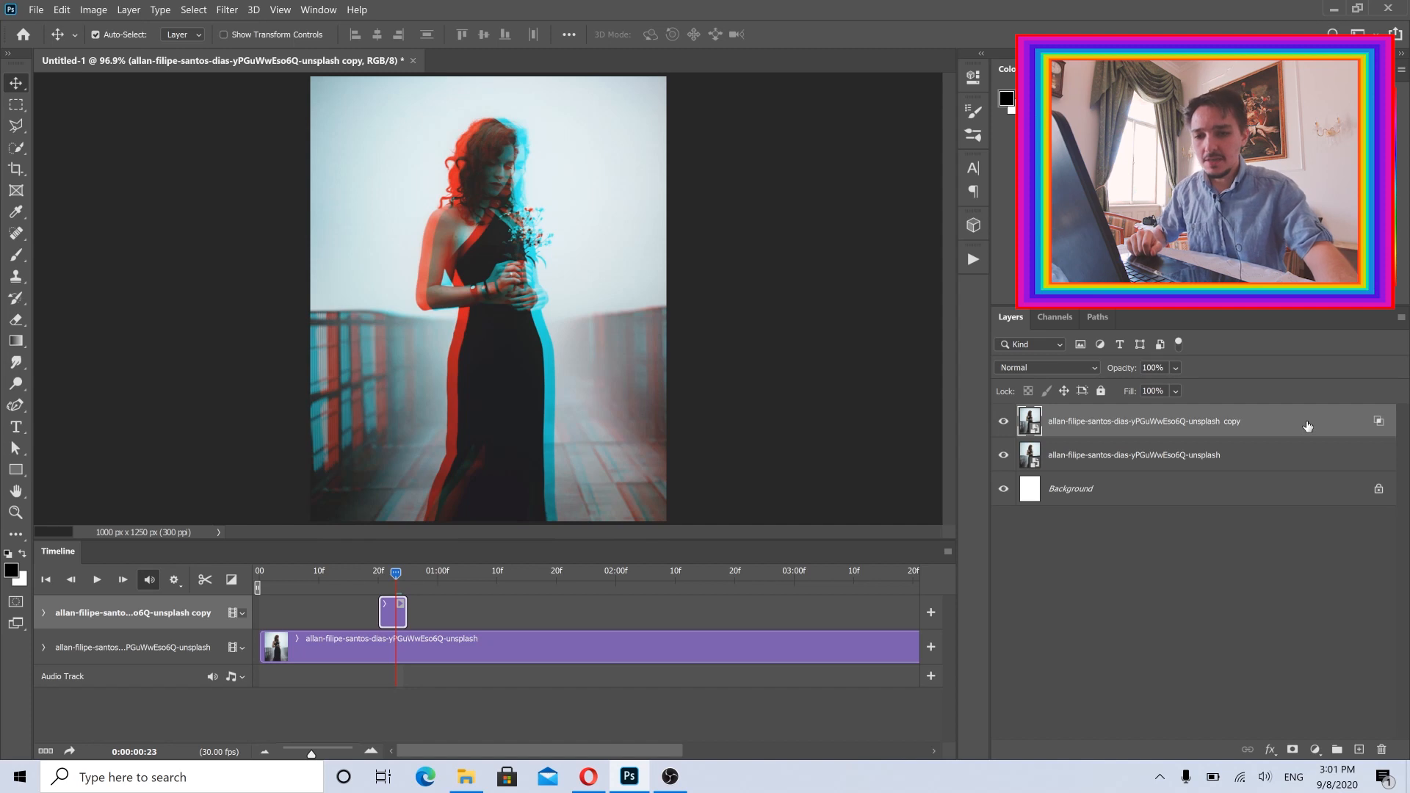
- Duplicate the glitched copy layer and move the duplicate's clip to start at 0:00:01:00 on the timeline
{"action": "right_click", "coordinate": [1308, 426]}
{"action": "left_click", "coordinate": [1109, 94]}
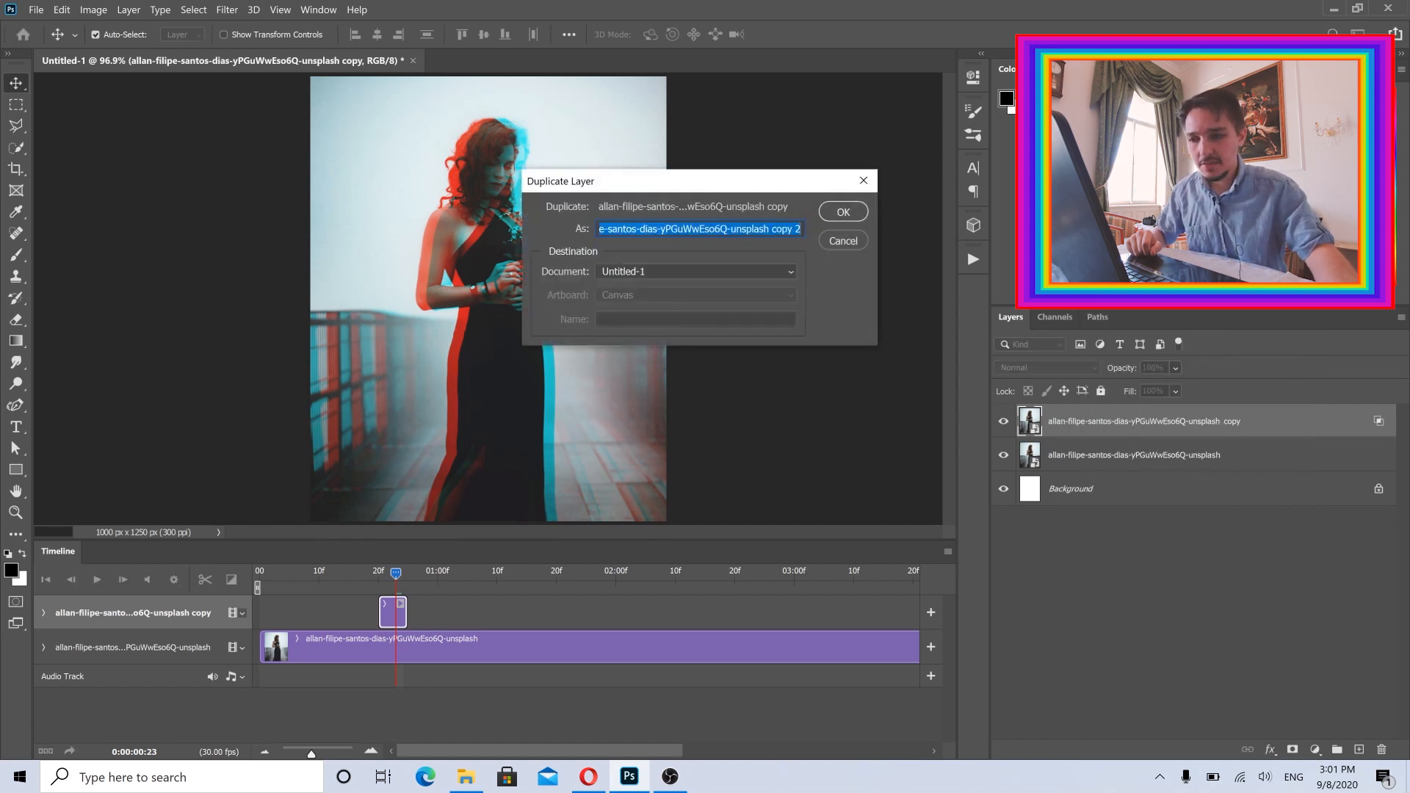
{"action": "left_click", "coordinate": [841, 215]}
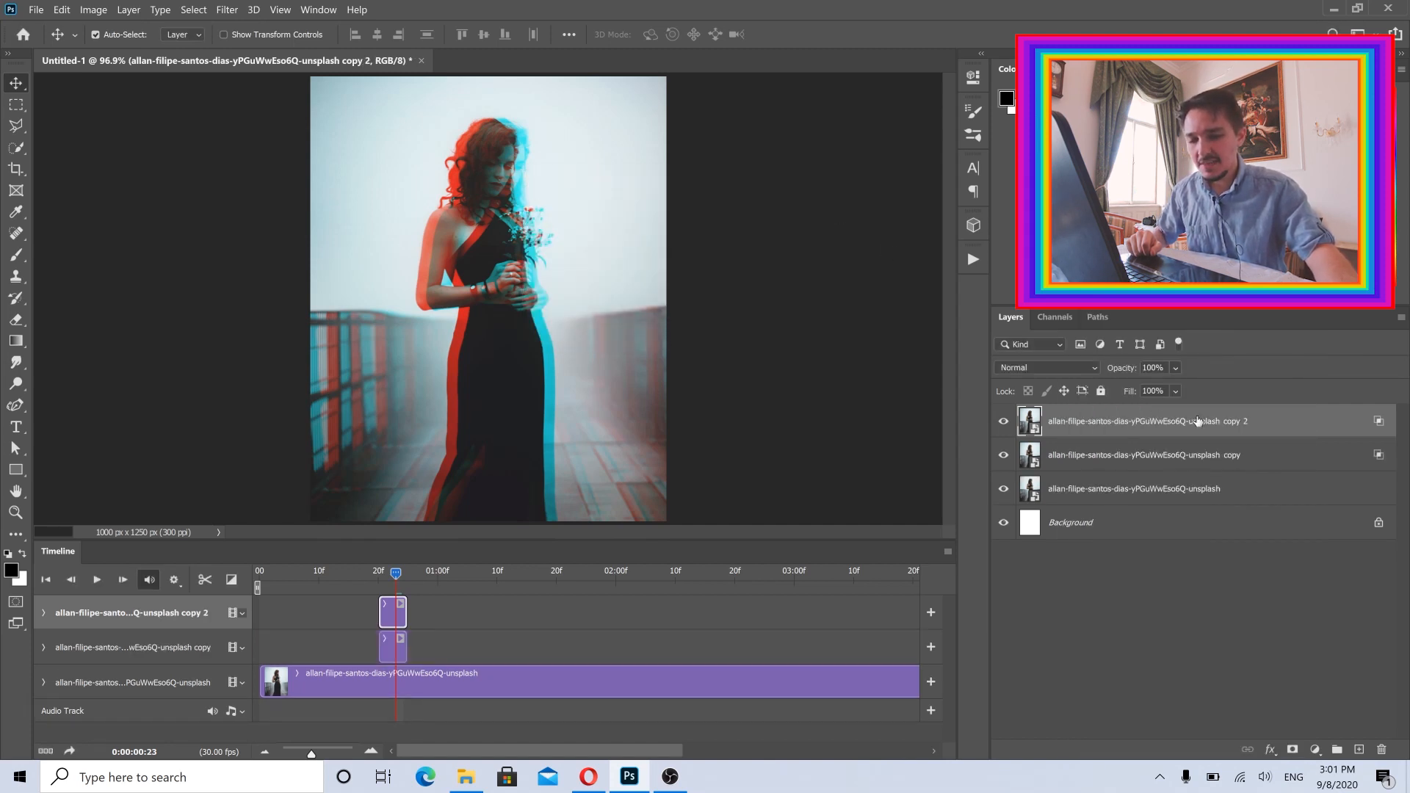
{"action": "left_click_drag", "start_coordinate": [399, 619], "coordinate": [456, 611]}
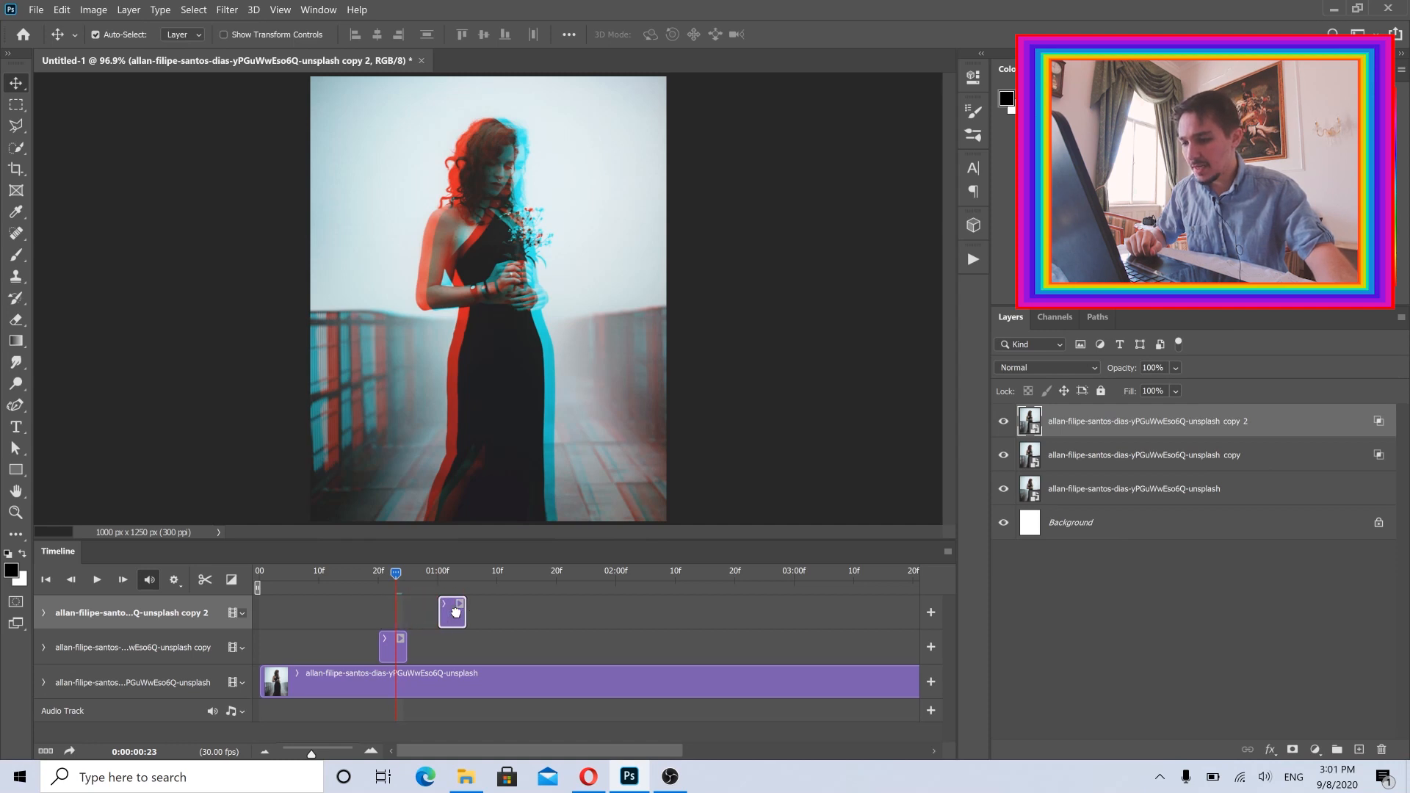
- At 0:00:01:03, re-enable red and exclude green in the second copy's blending options, and shift the layer right past the original photo
{"action": "left_click", "coordinate": [410, 570]}
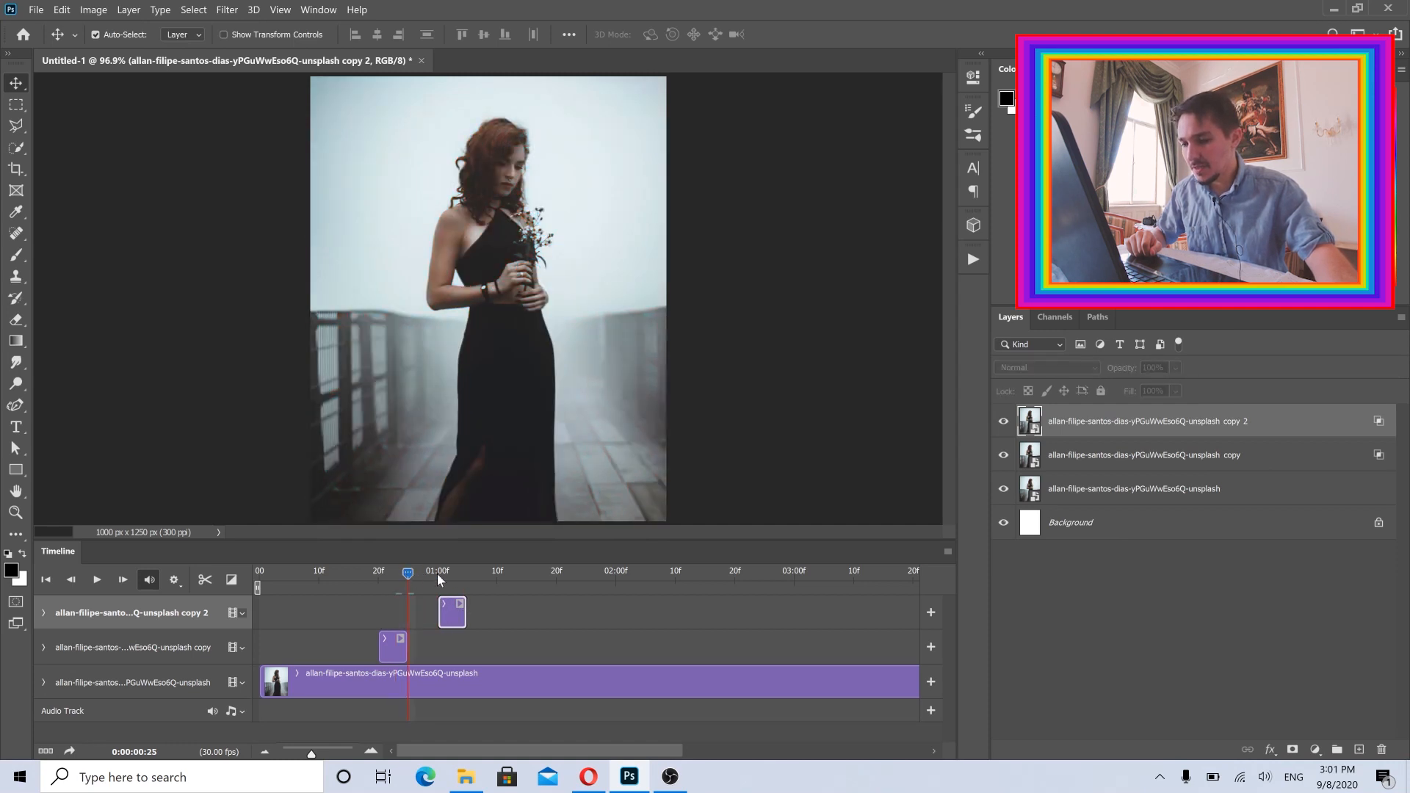
{"action": "left_click_drag", "start_coordinate": [399, 576], "coordinate": [457, 577]}
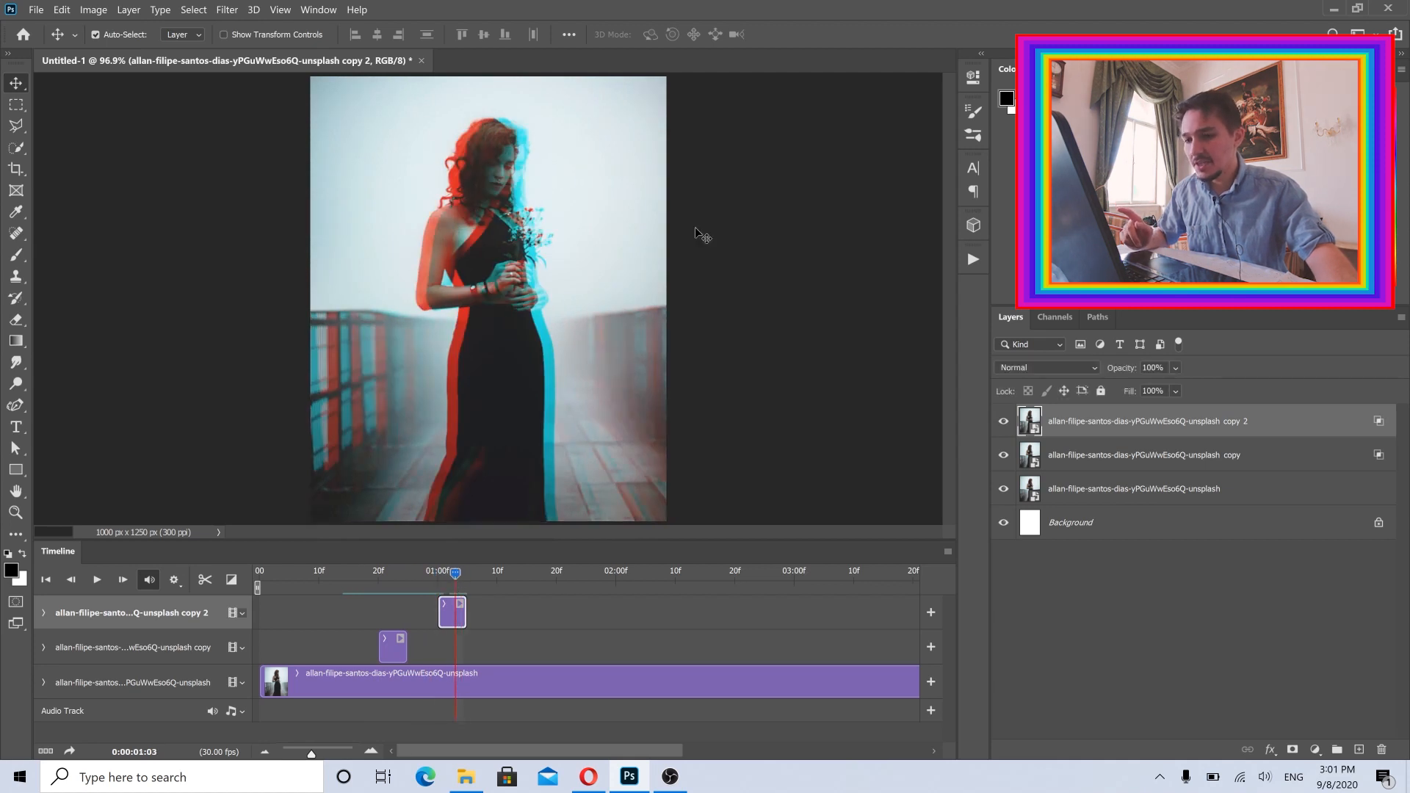
{"action": "right_click", "coordinate": [1322, 427]}
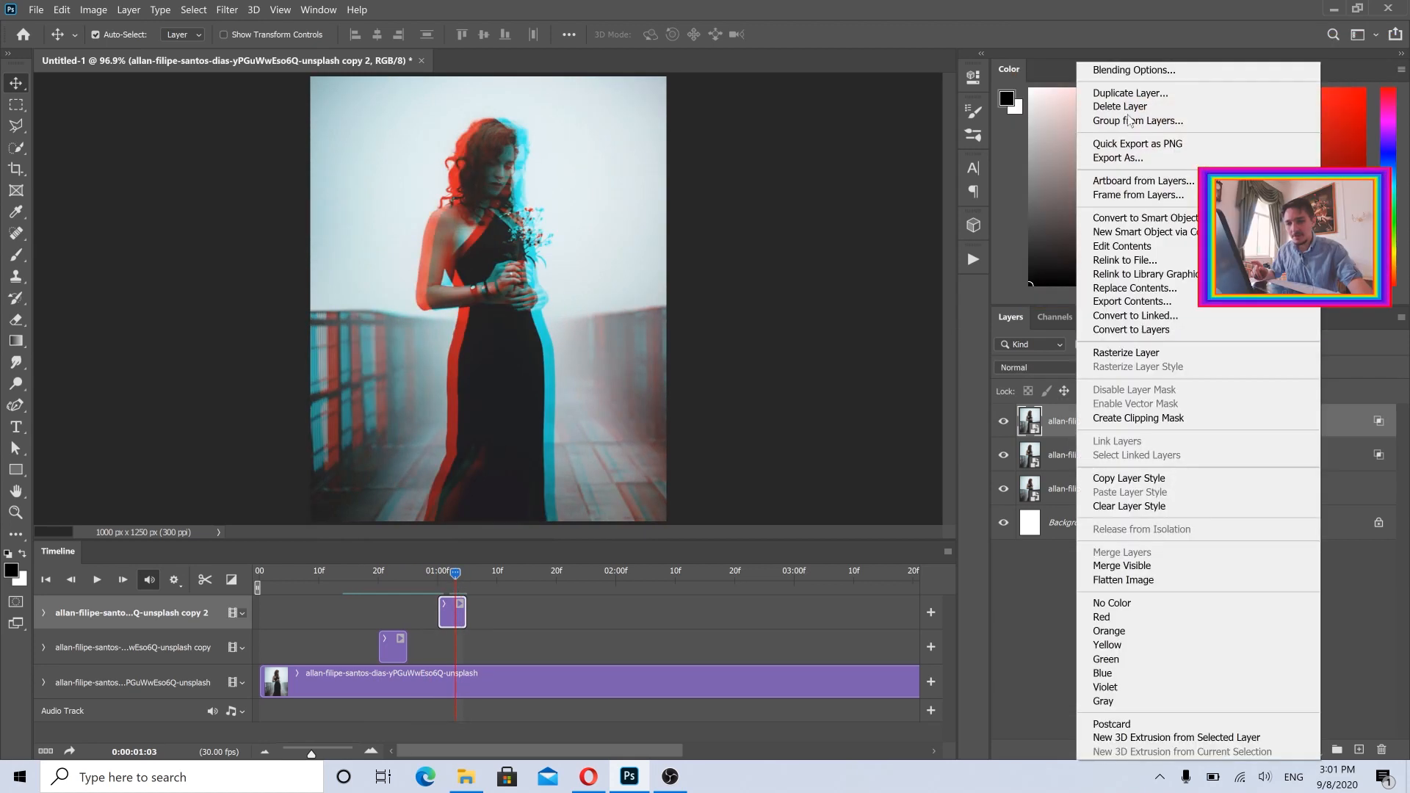
{"action": "left_click", "coordinate": [1117, 69]}
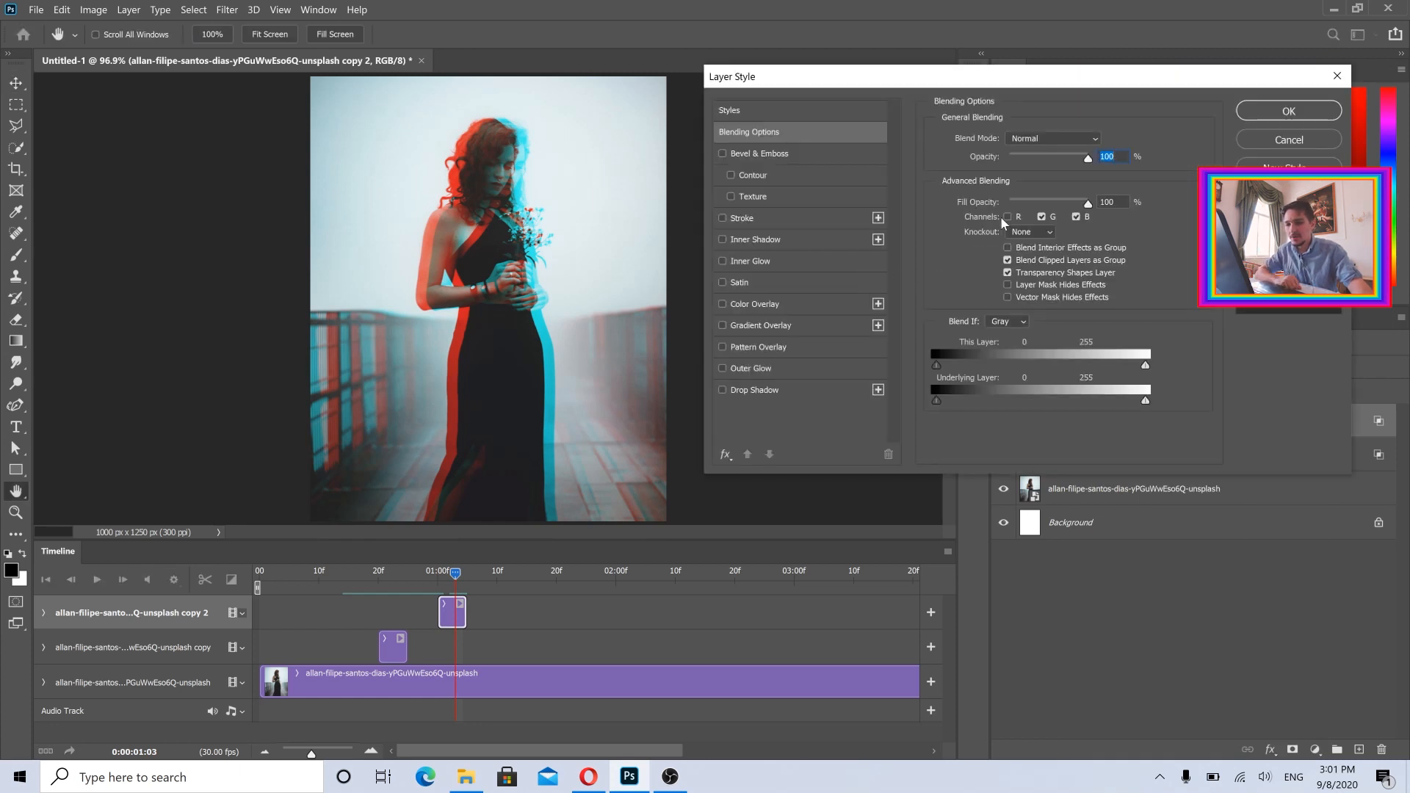
{"action": "left_click", "coordinate": [1007, 217]}
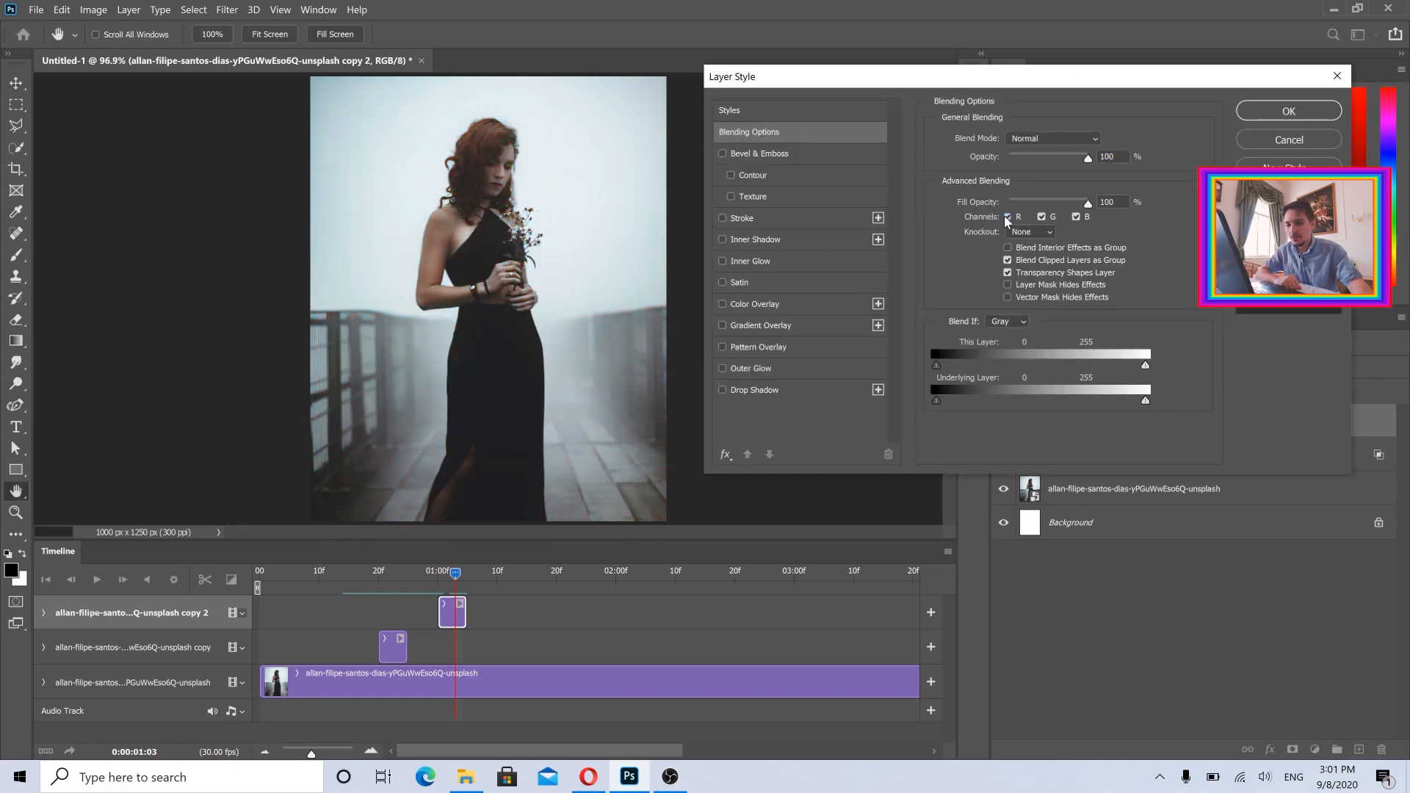
{"action": "left_click", "coordinate": [1042, 218]}
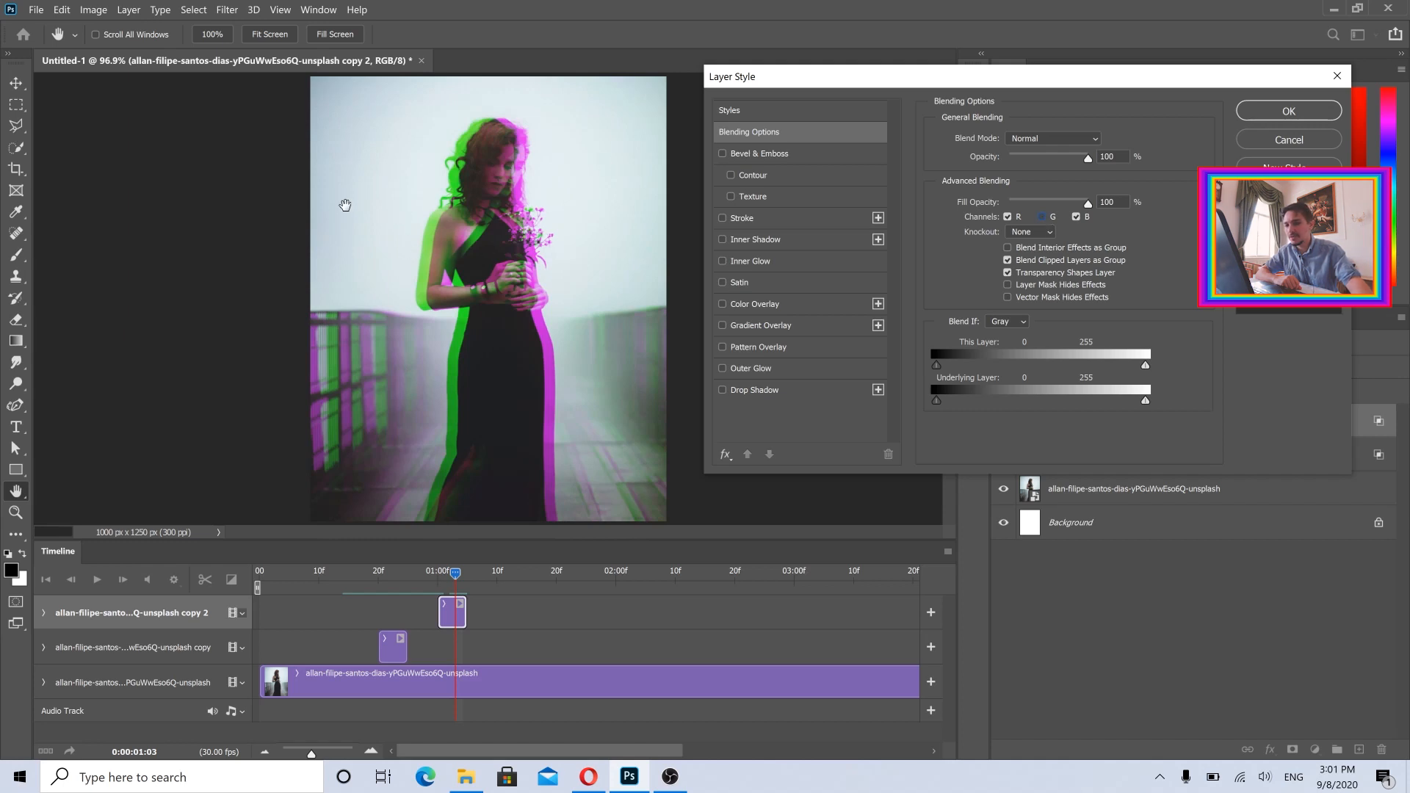
{"action": "left_click", "coordinate": [1288, 111]}
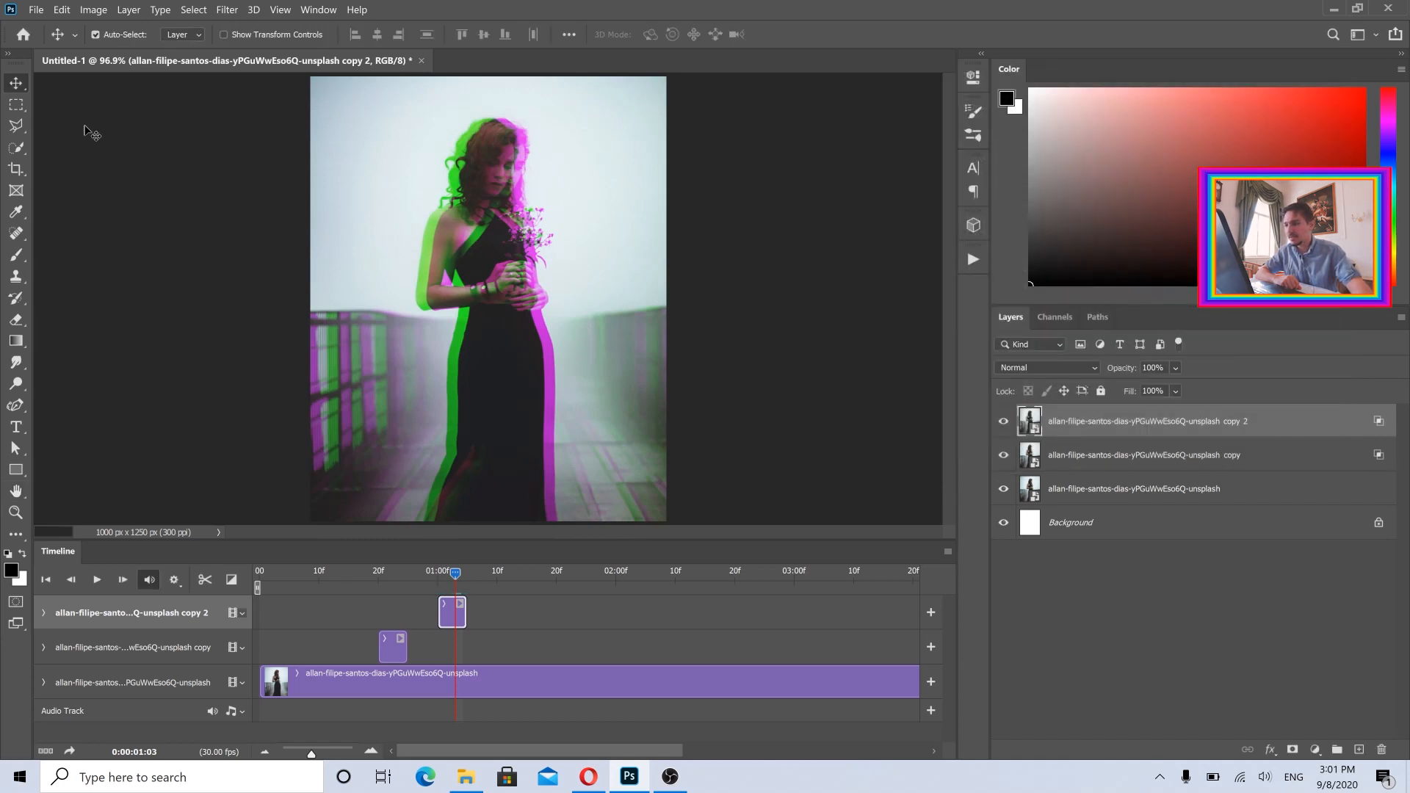
{"action": "left_click_drag", "start_coordinate": [500, 322], "coordinate": [526, 324]}
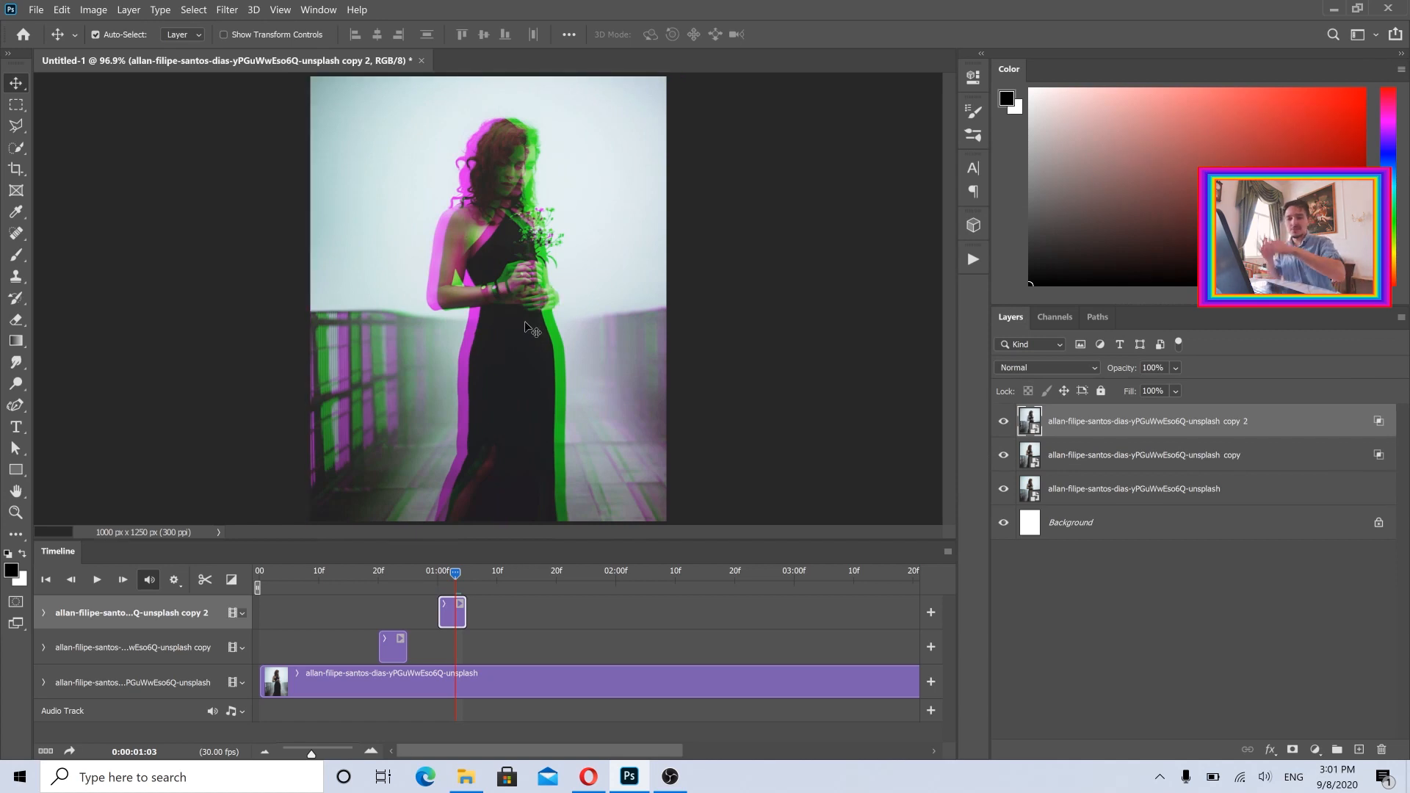
- Scrub through both glitch clips to 0:00:01:08 and check the commands recorded in the action so far
{"action": "left_click_drag", "start_coordinate": [391, 590], "coordinate": [486, 572]}
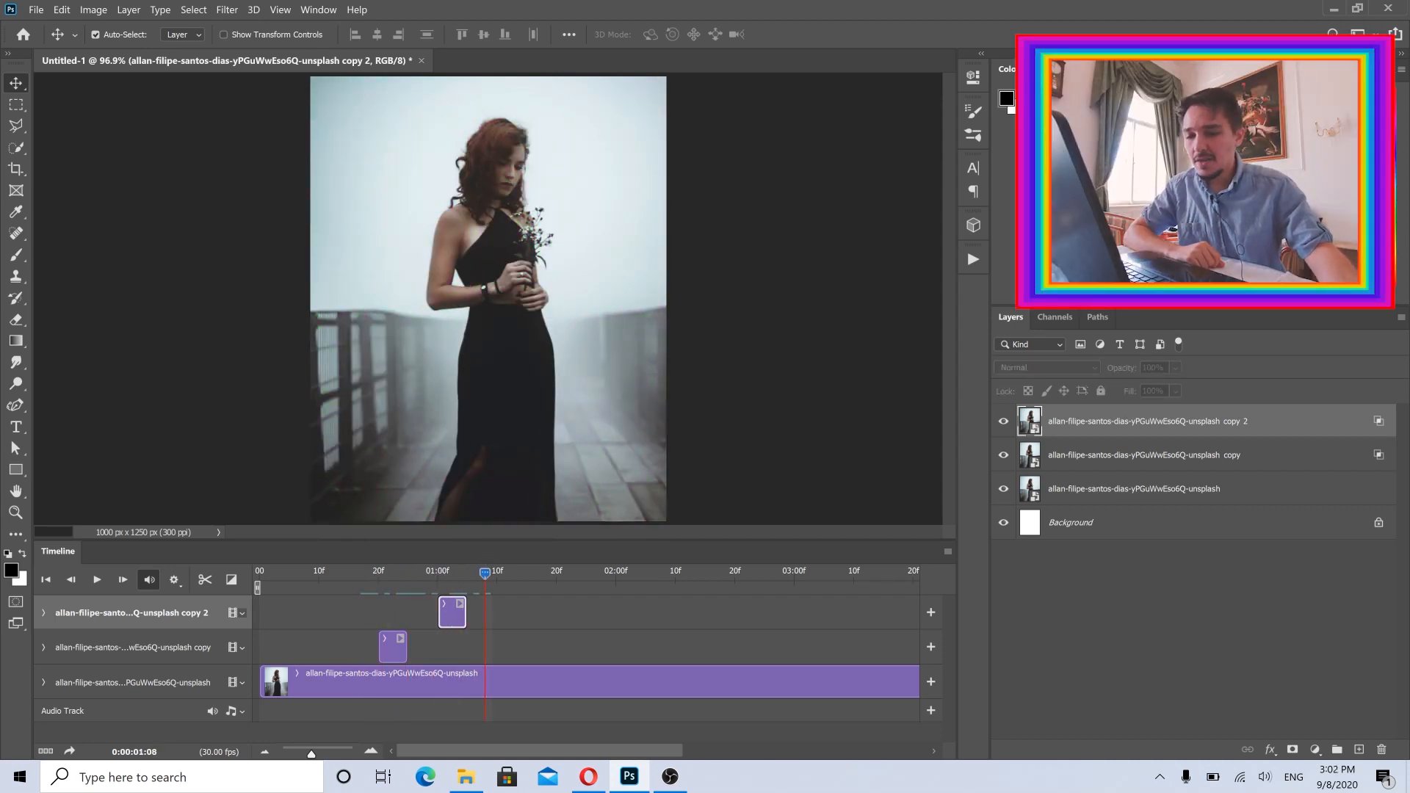
{"action": "left_click", "coordinate": [971, 260]}
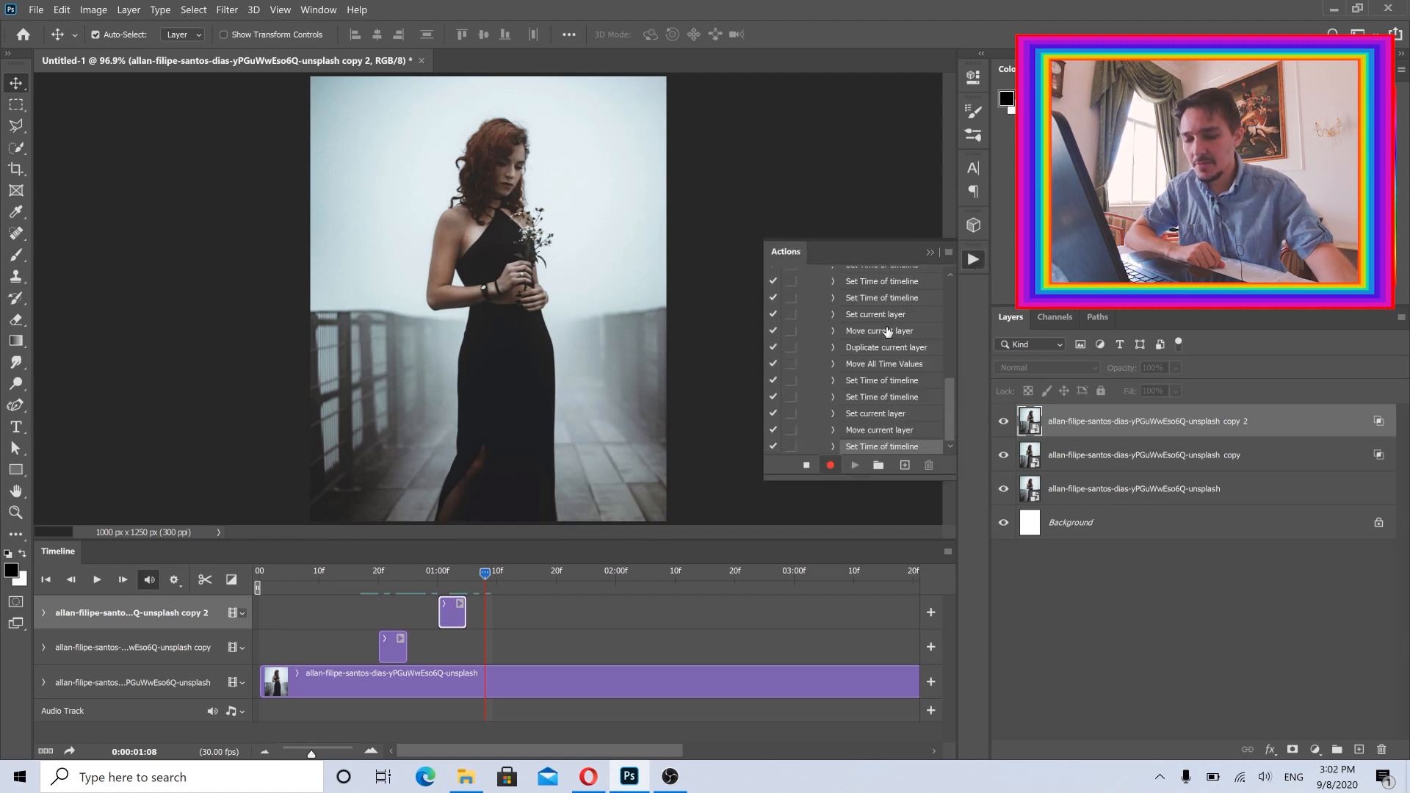
{"action": "left_click", "coordinate": [929, 253]}
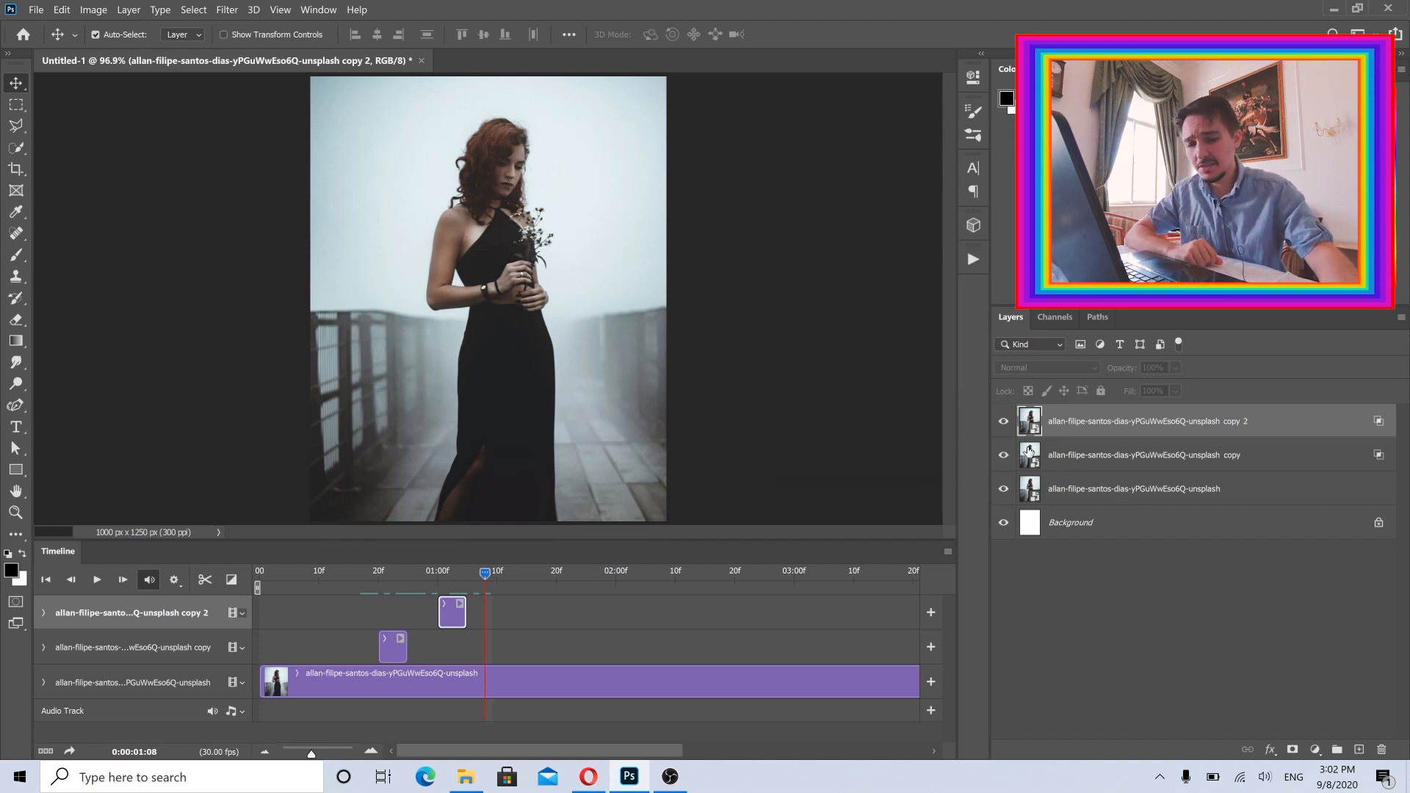
- Duplicate the second copy layer, move the new clip to start at 0:00:01:10, and place the playhead at 0:00:01:12
{"action": "right_click", "coordinate": [1301, 424]}
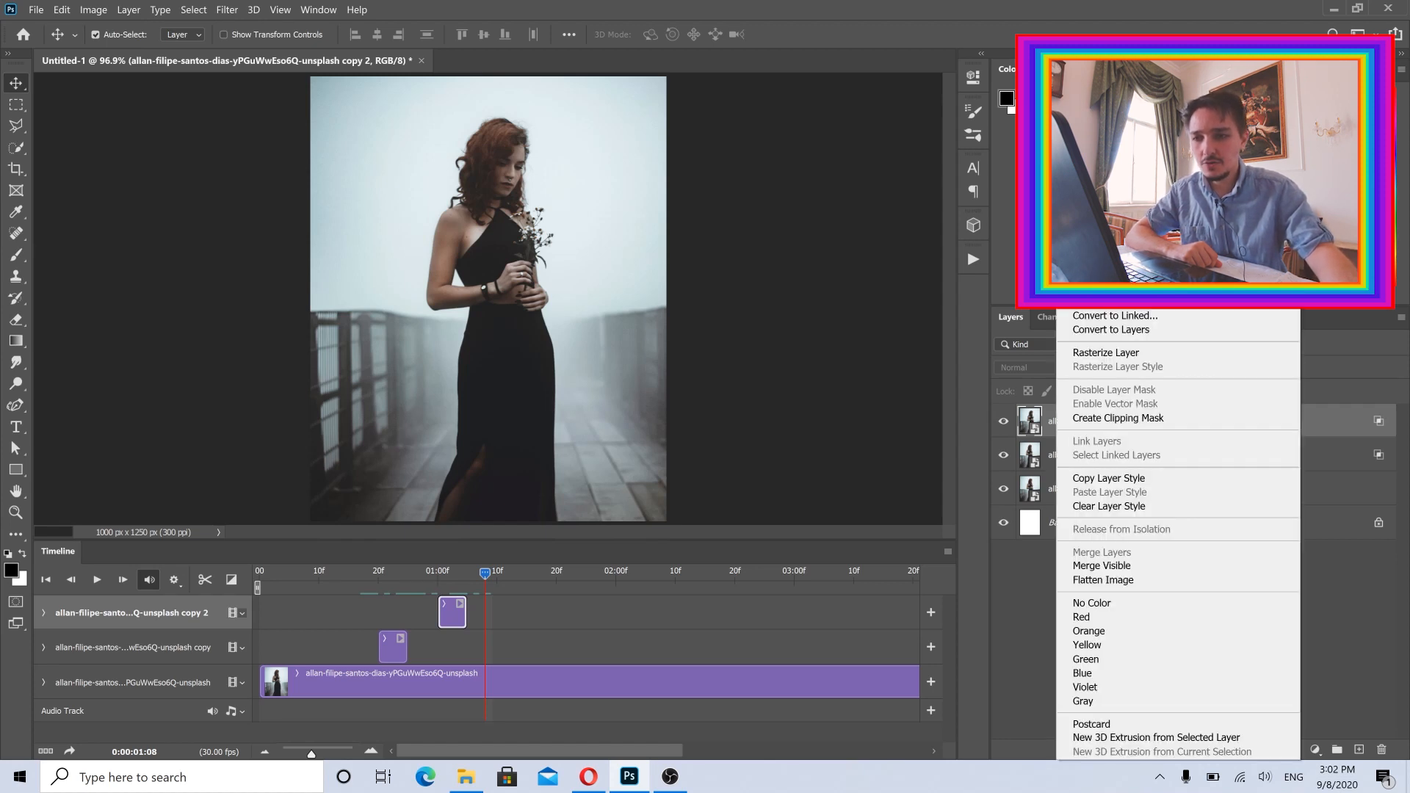
{"action": "left_click", "coordinate": [1175, 92]}
{"action": "left_click", "coordinate": [843, 212]}
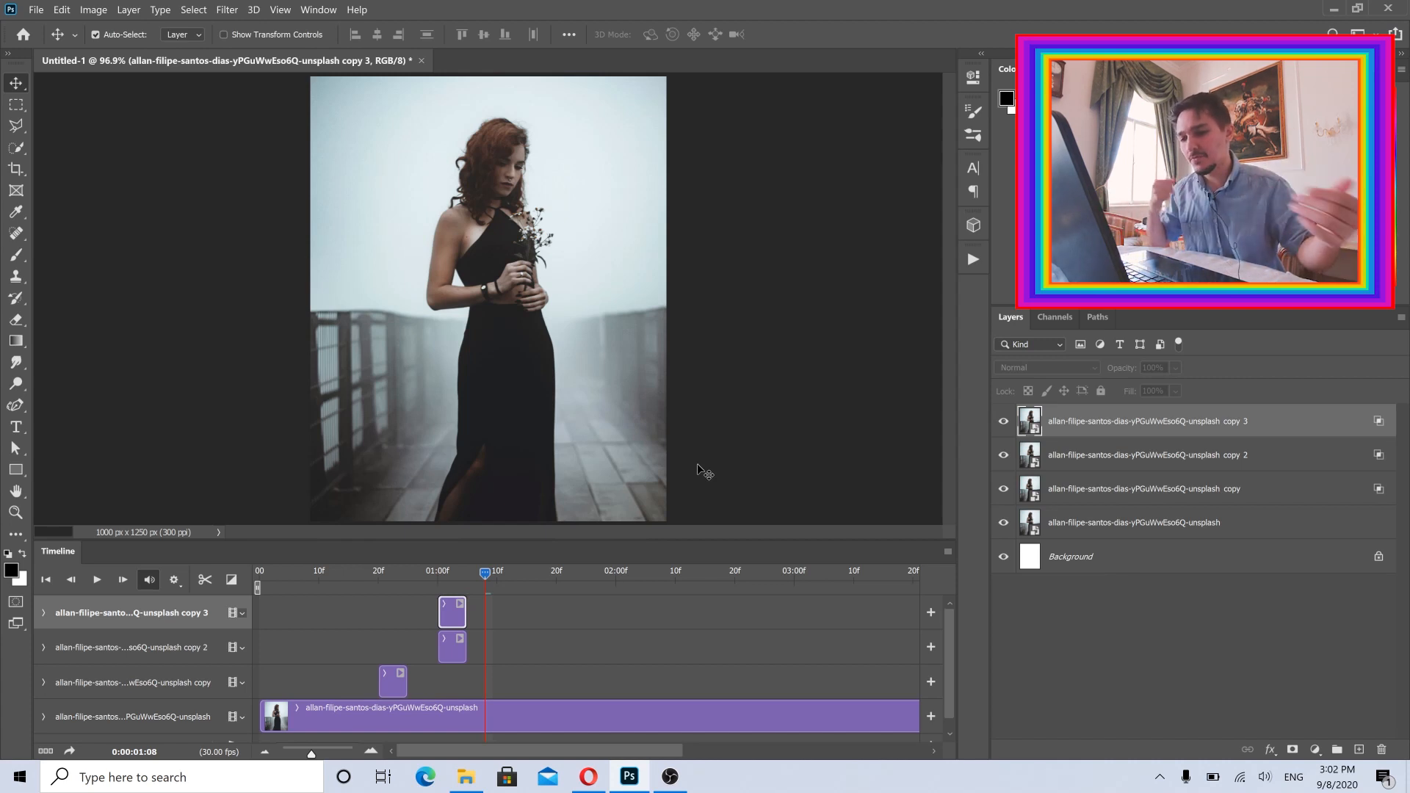
{"action": "left_click_drag", "start_coordinate": [503, 609], "coordinate": [510, 574]}
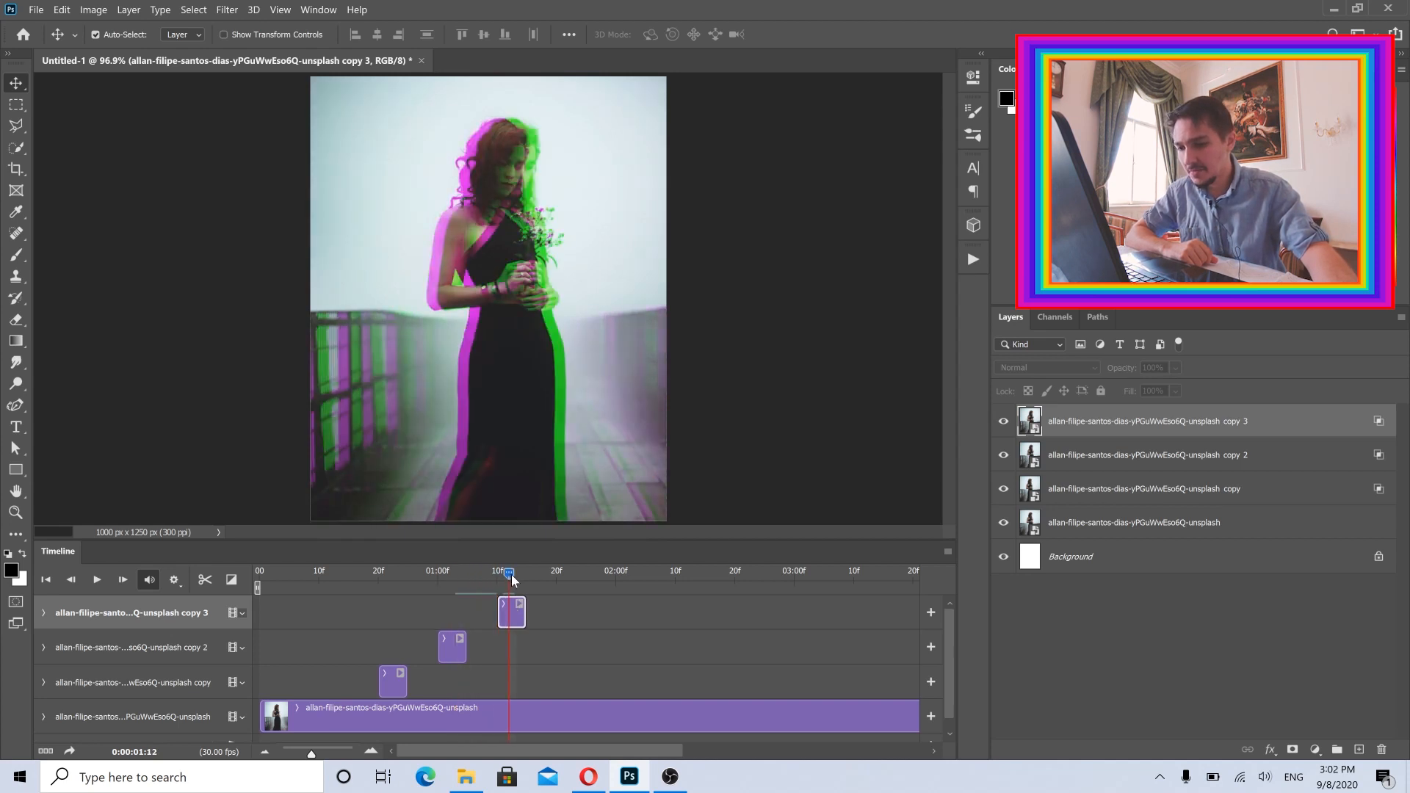
- Re-enable the green channel and exclude the blue channel in the third copy's blending options
{"action": "right_click", "coordinate": [1312, 418]}
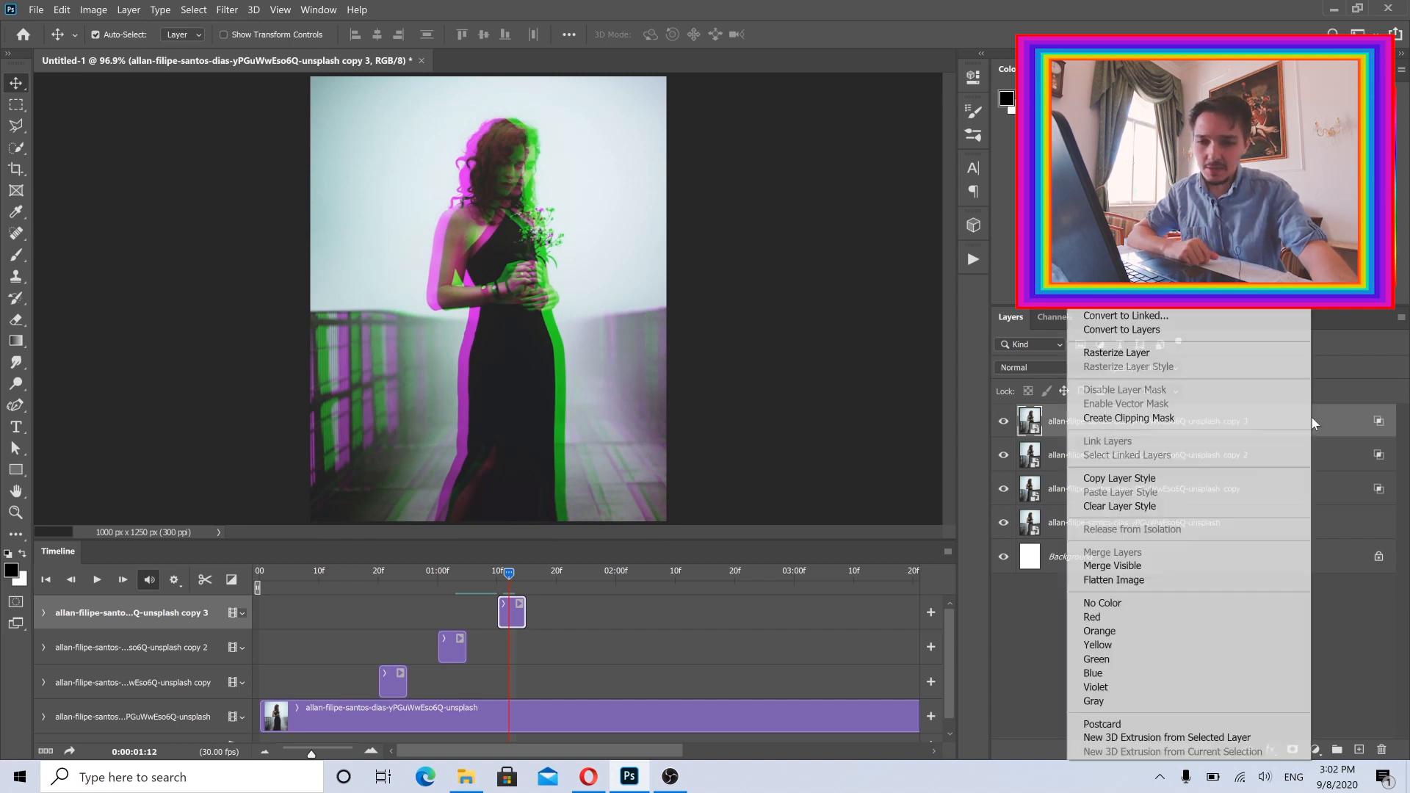
{"action": "left_click", "coordinate": [1354, 422]}
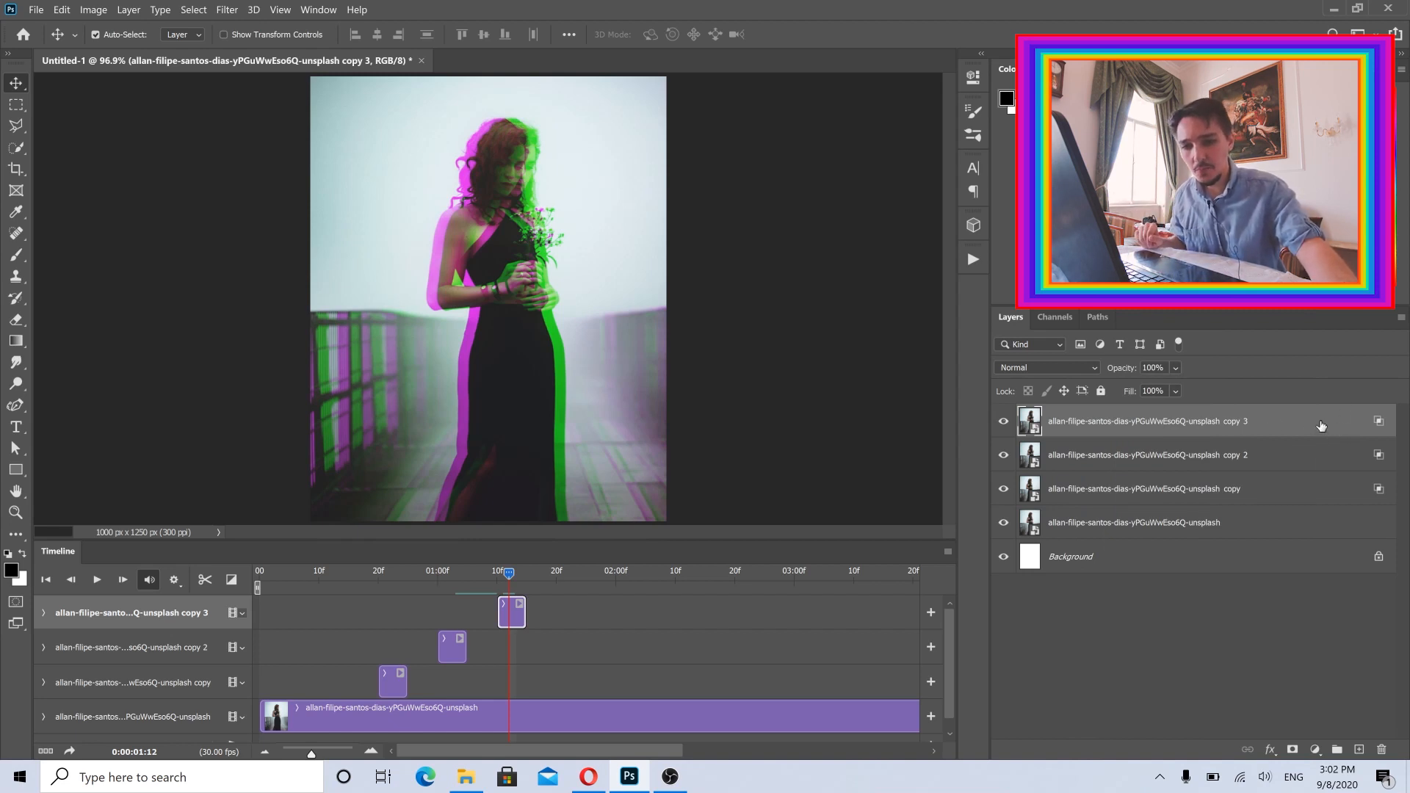
{"action": "double_click", "coordinate": [1321, 426]}
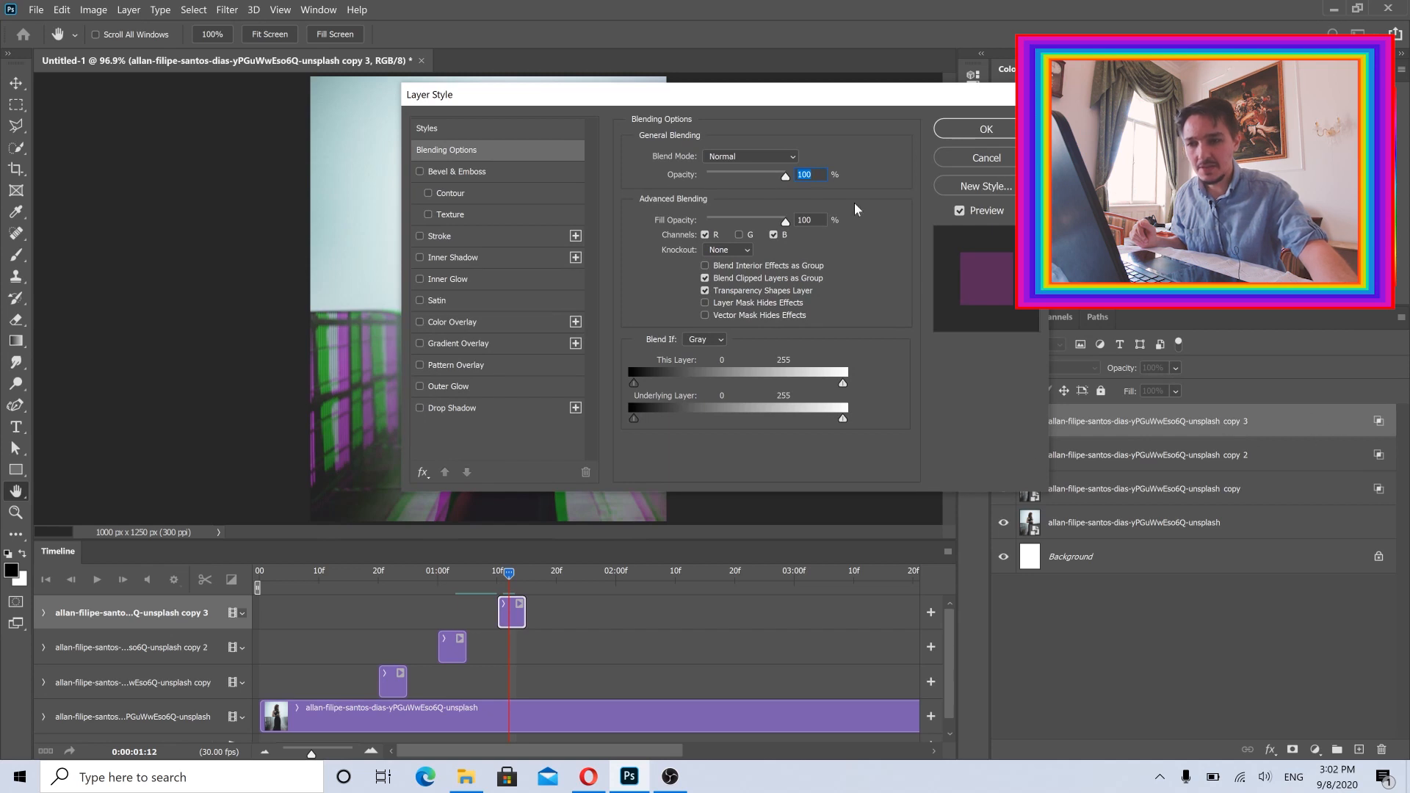
{"action": "left_click_drag", "start_coordinate": [669, 107], "coordinate": [1024, 132]}
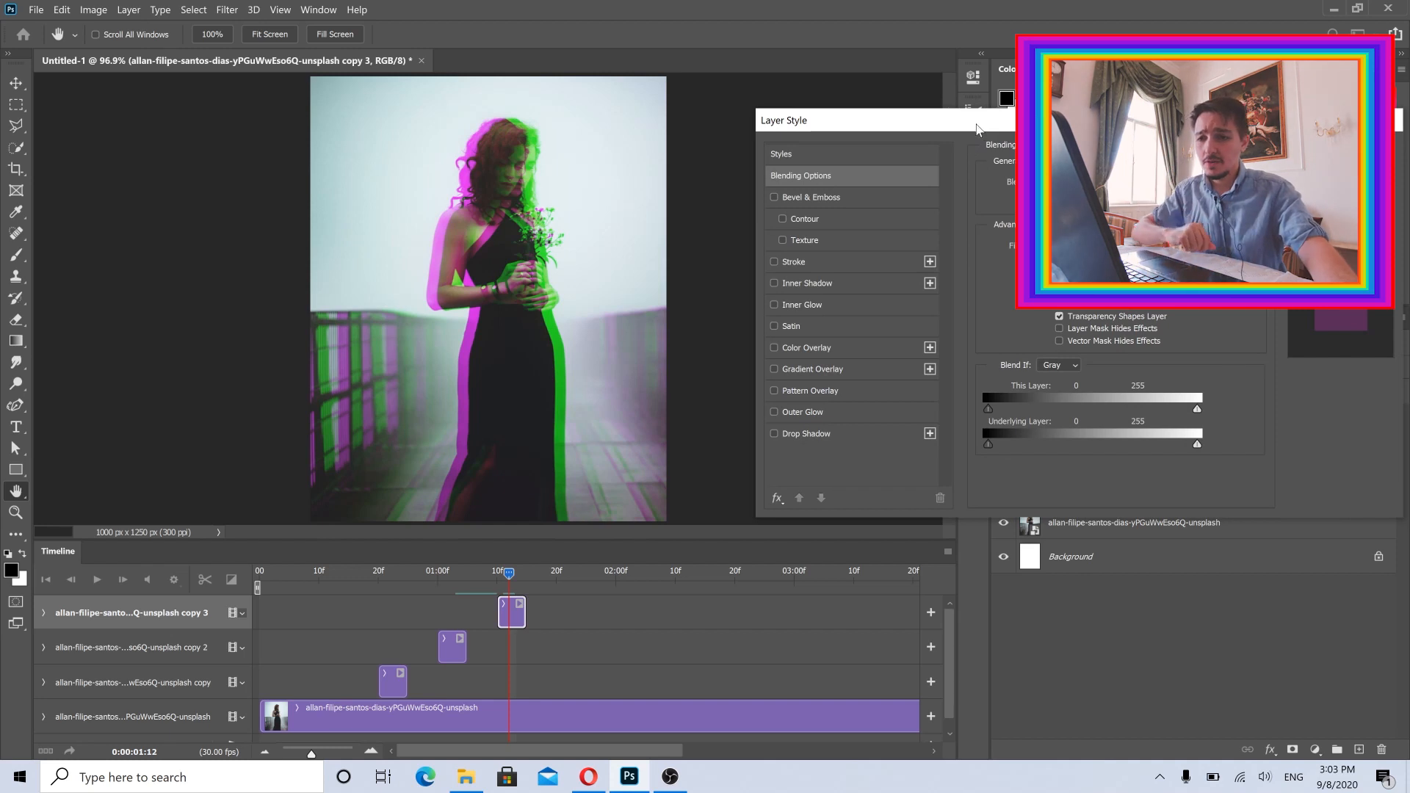
{"action": "left_click_drag", "start_coordinate": [970, 119], "coordinate": [864, 106]}
{"action": "left_click", "coordinate": [988, 247]}
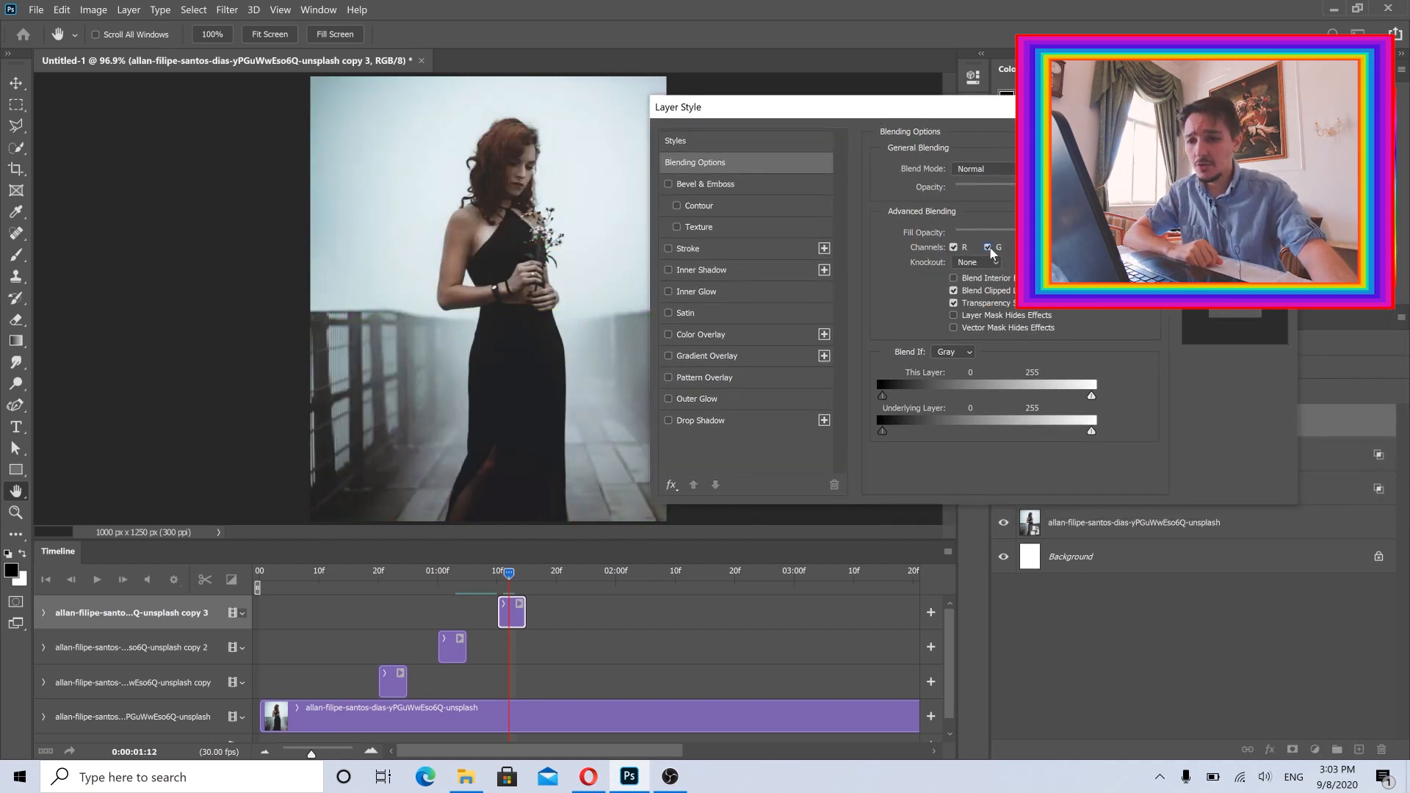
{"action": "left_click", "coordinate": [1021, 247]}
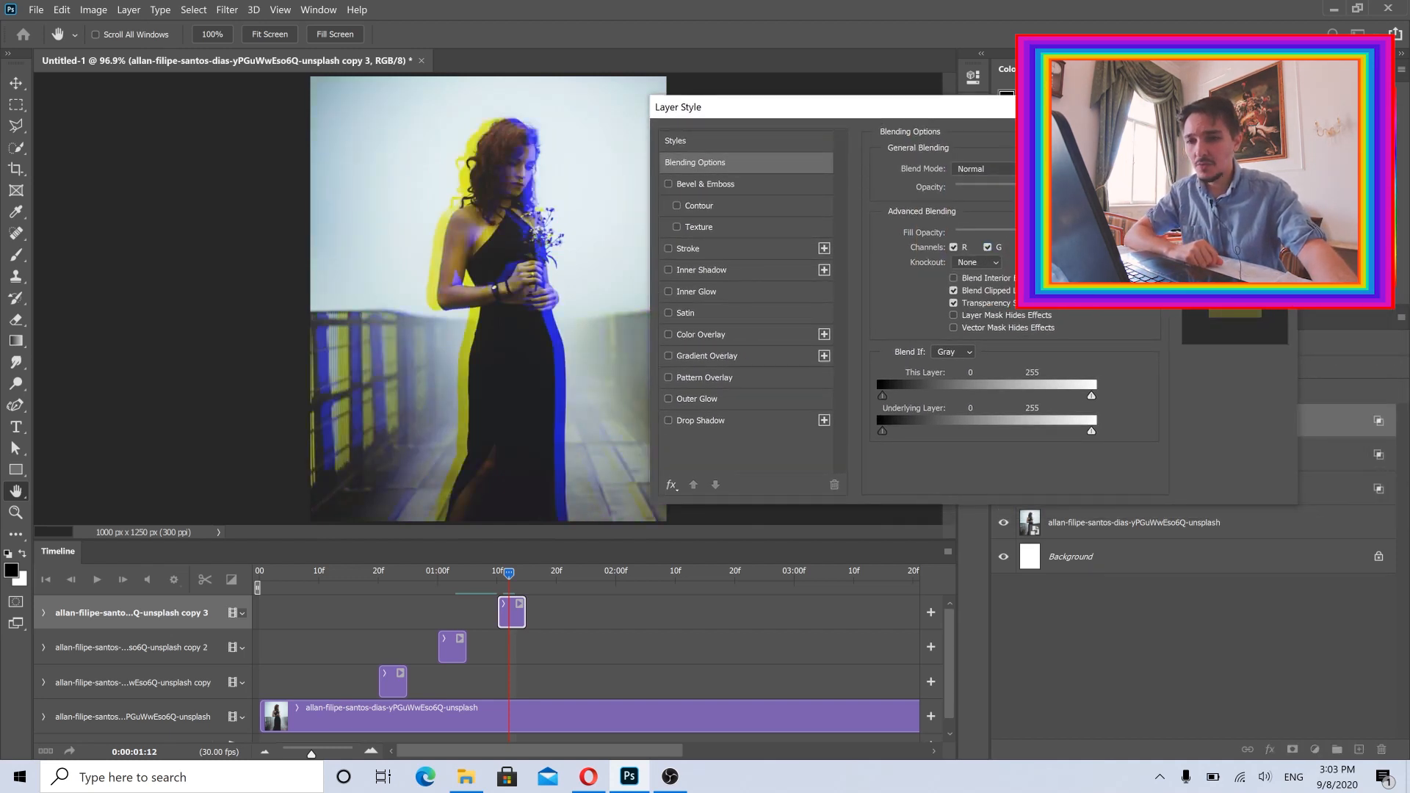
{"action": "key", "text": "Return"}
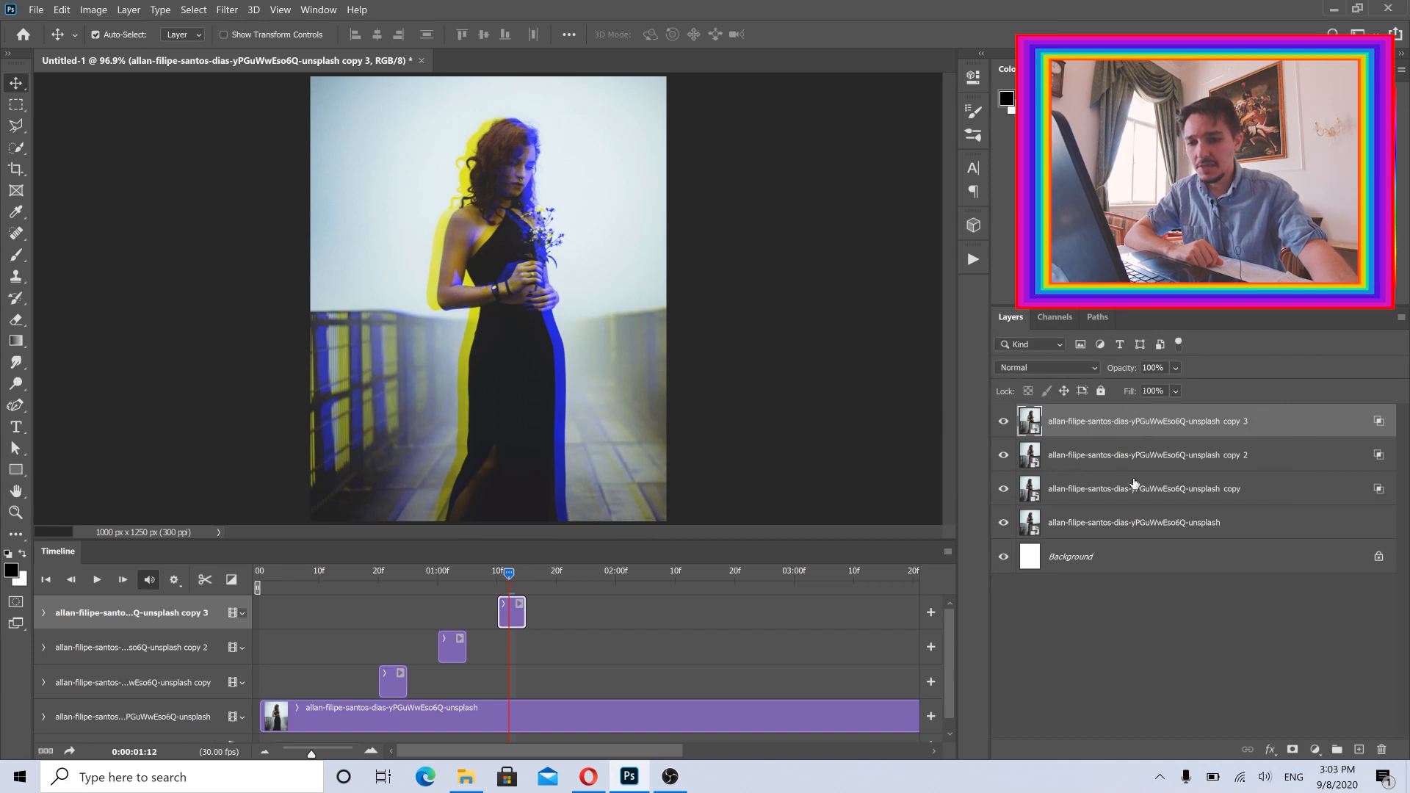
- Scrub on to 0:00:01:20, duplicate the third copy layer, and move the new clip to start at that time
{"action": "left_click_drag", "start_coordinate": [473, 572], "coordinate": [557, 584]}
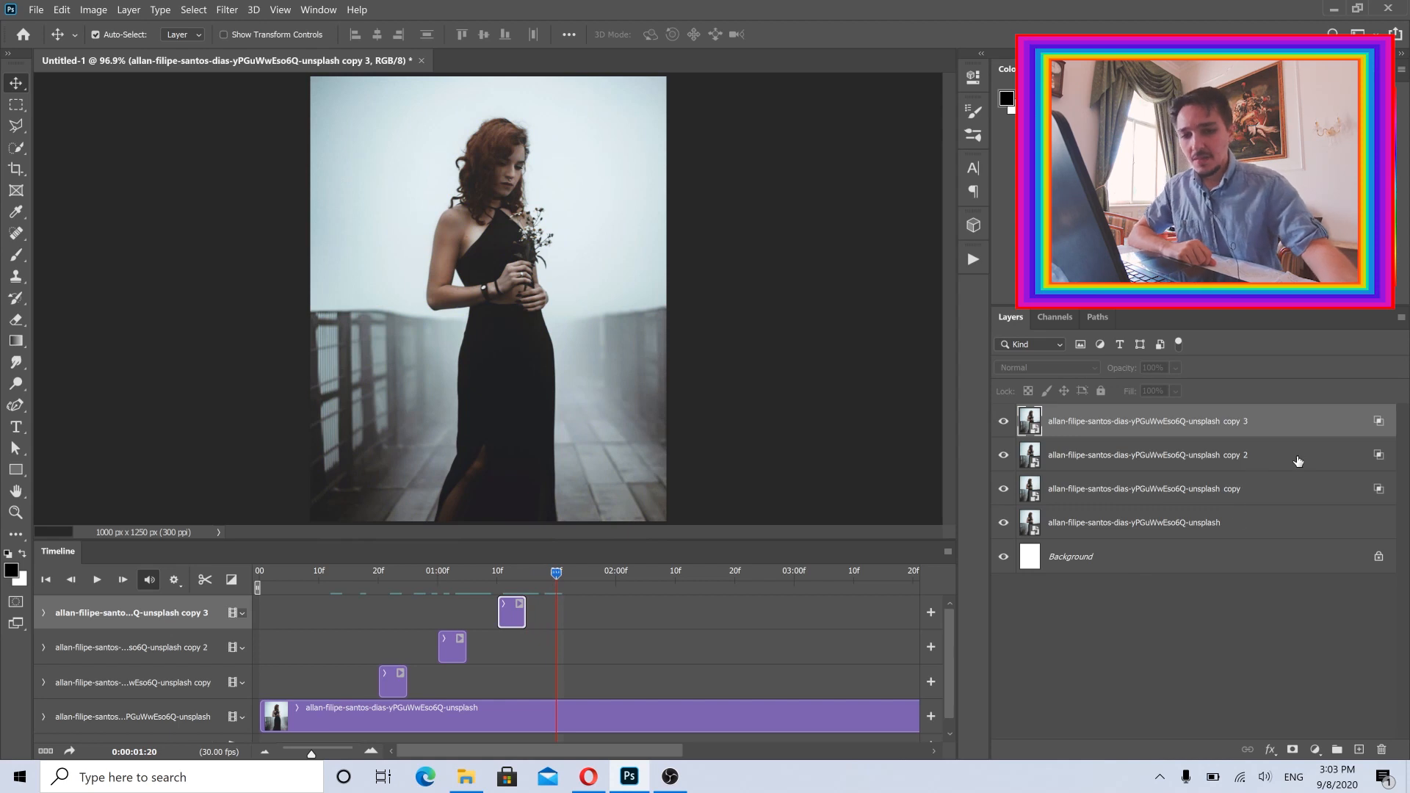
{"action": "right_click", "coordinate": [1062, 423]}
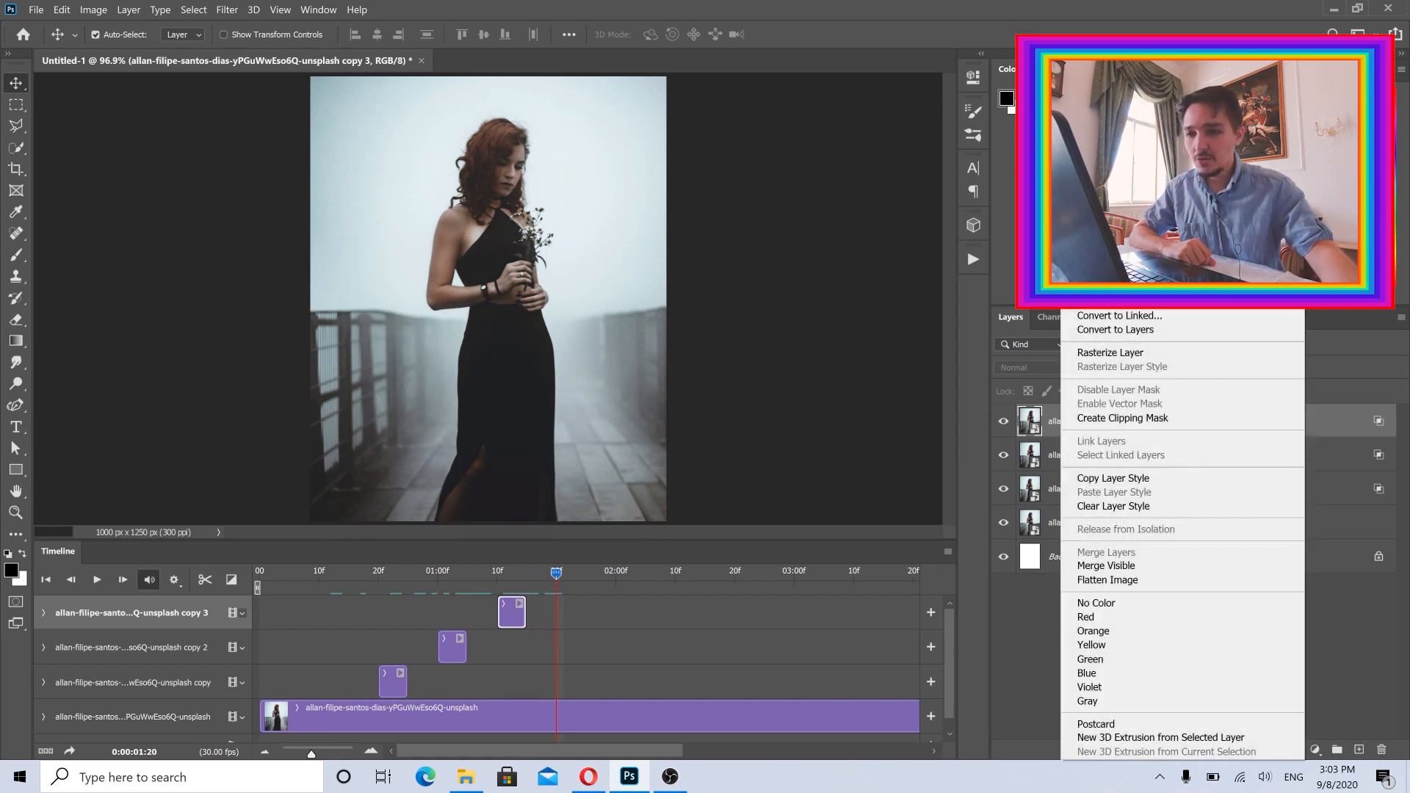
{"action": "left_click", "coordinate": [1109, 91]}
{"action": "left_click", "coordinate": [832, 218]}
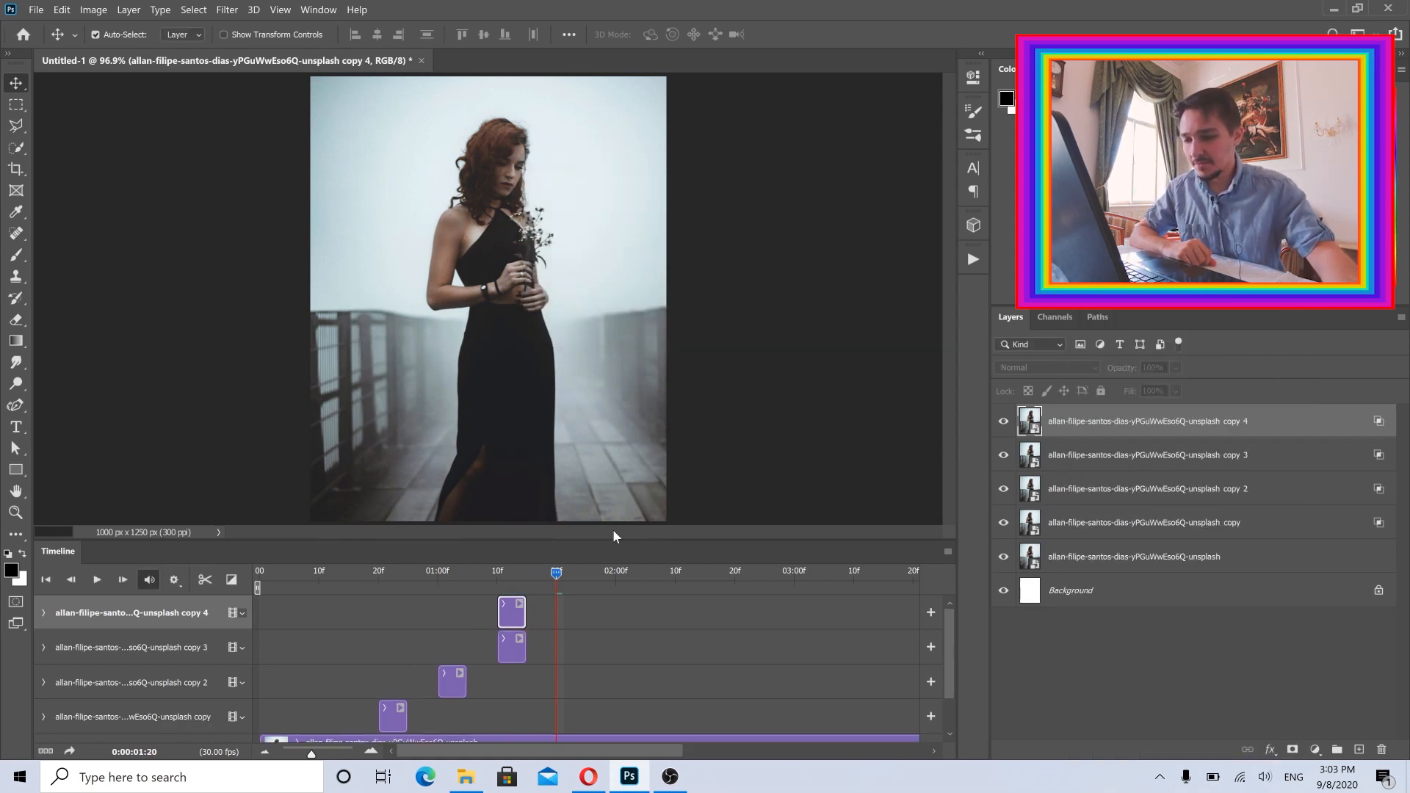
{"action": "left_click_drag", "start_coordinate": [536, 609], "coordinate": [596, 610]}
- Place the playhead at 0:00:01:23 and apply a Wind filter to the fourth copy with the Stagger method from the left
{"action": "left_click", "coordinate": [575, 576]}
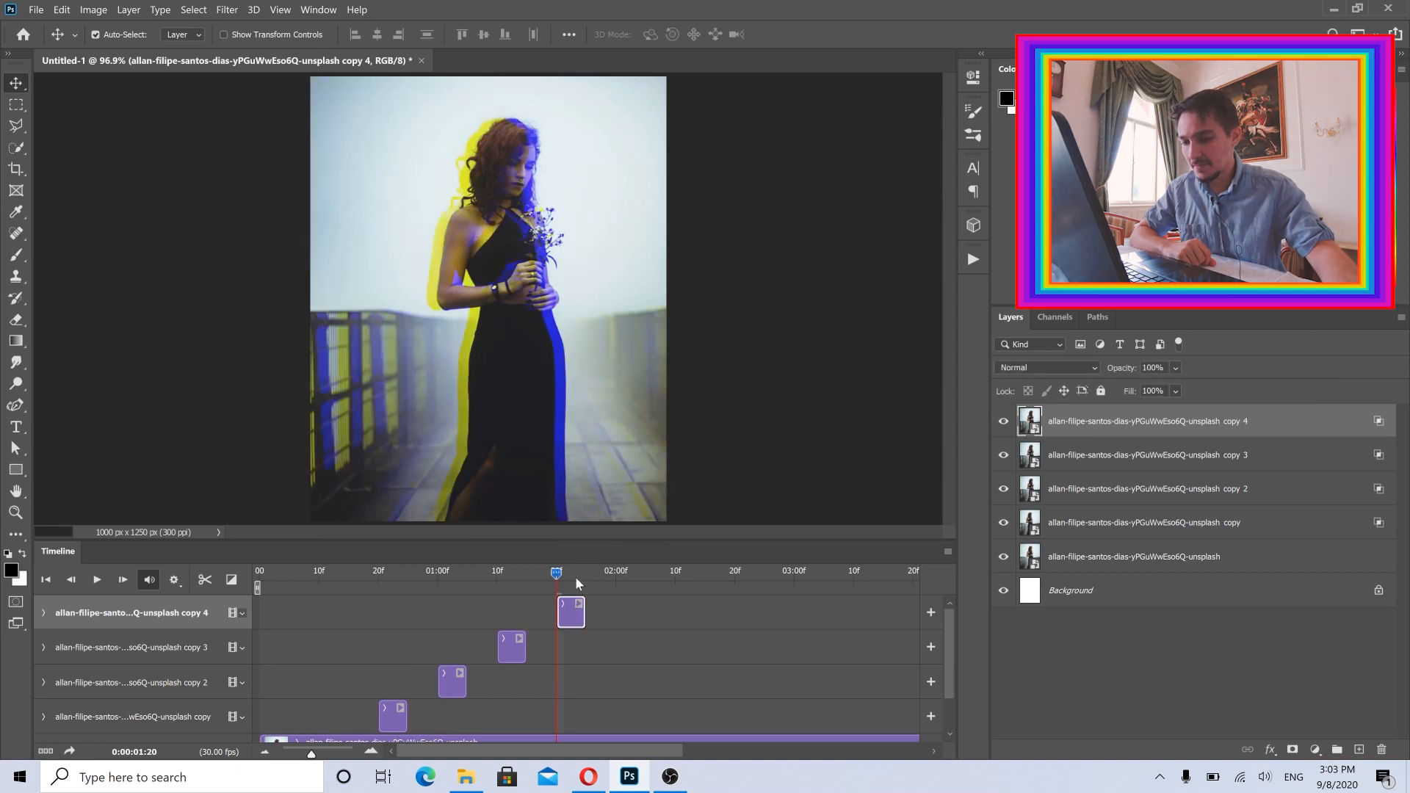
{"action": "left_click", "coordinate": [225, 10]}
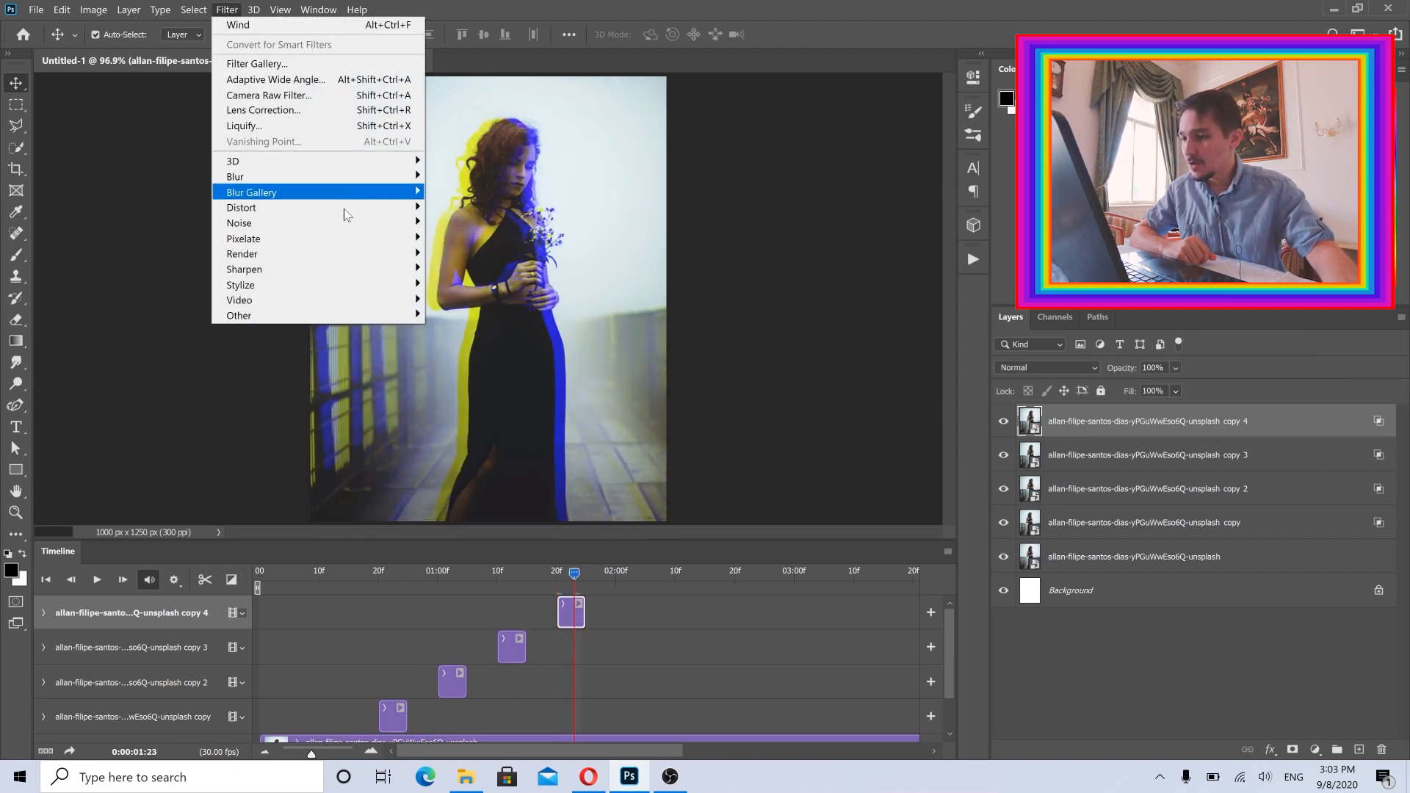
{"action": "mouse_move", "coordinate": [379, 292]}
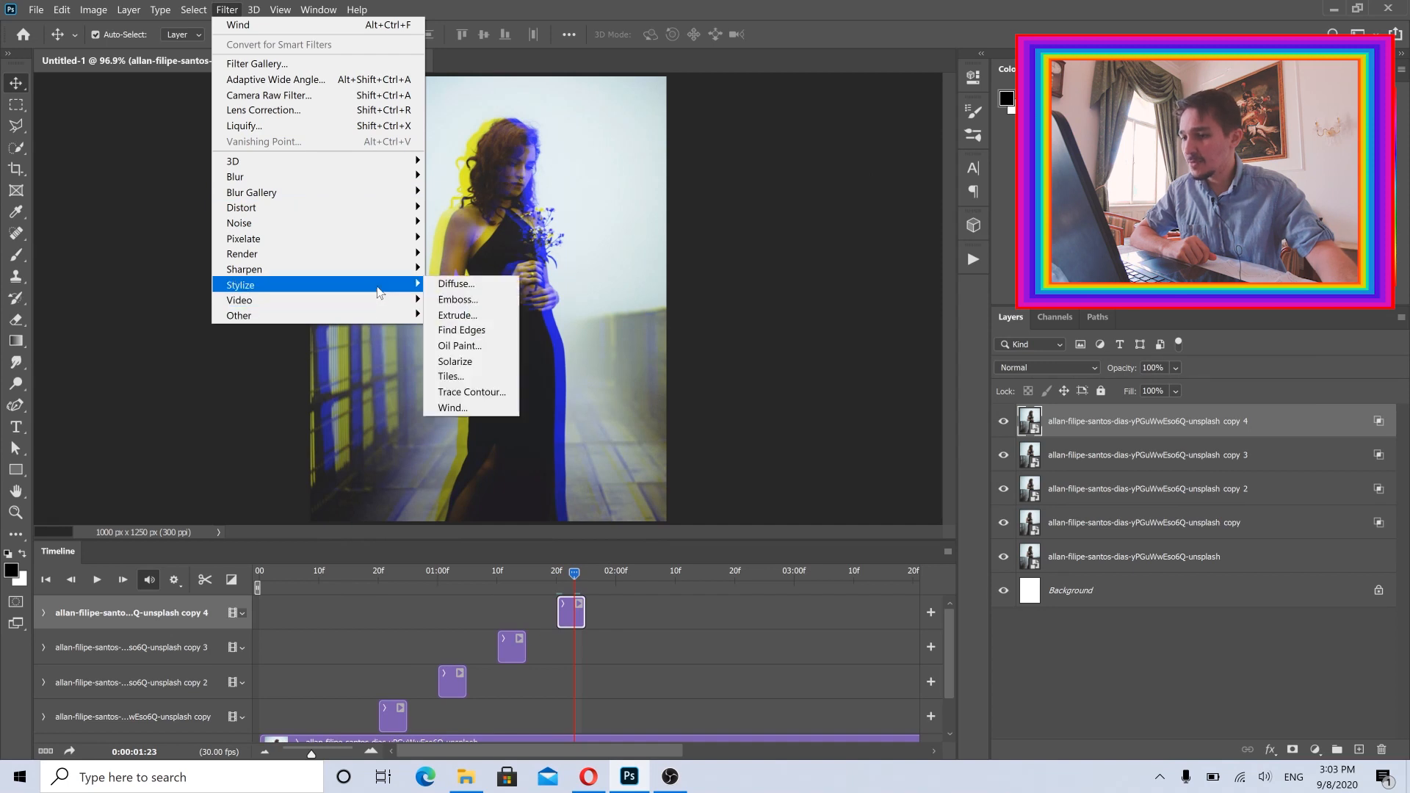
{"action": "left_click", "coordinate": [453, 407]}
{"action": "left_click_drag", "start_coordinate": [866, 306], "coordinate": [860, 250]}
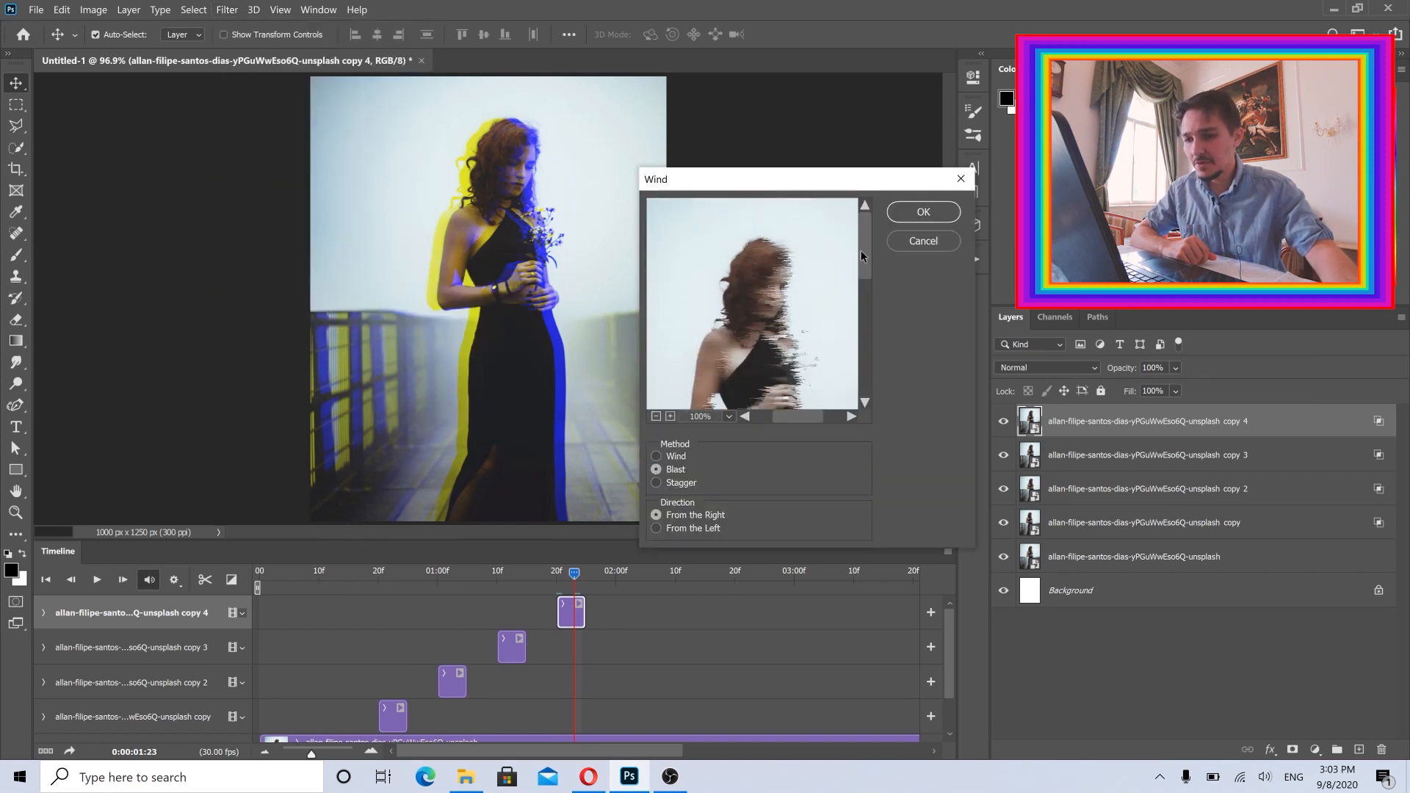
{"action": "left_click", "coordinate": [655, 416]}
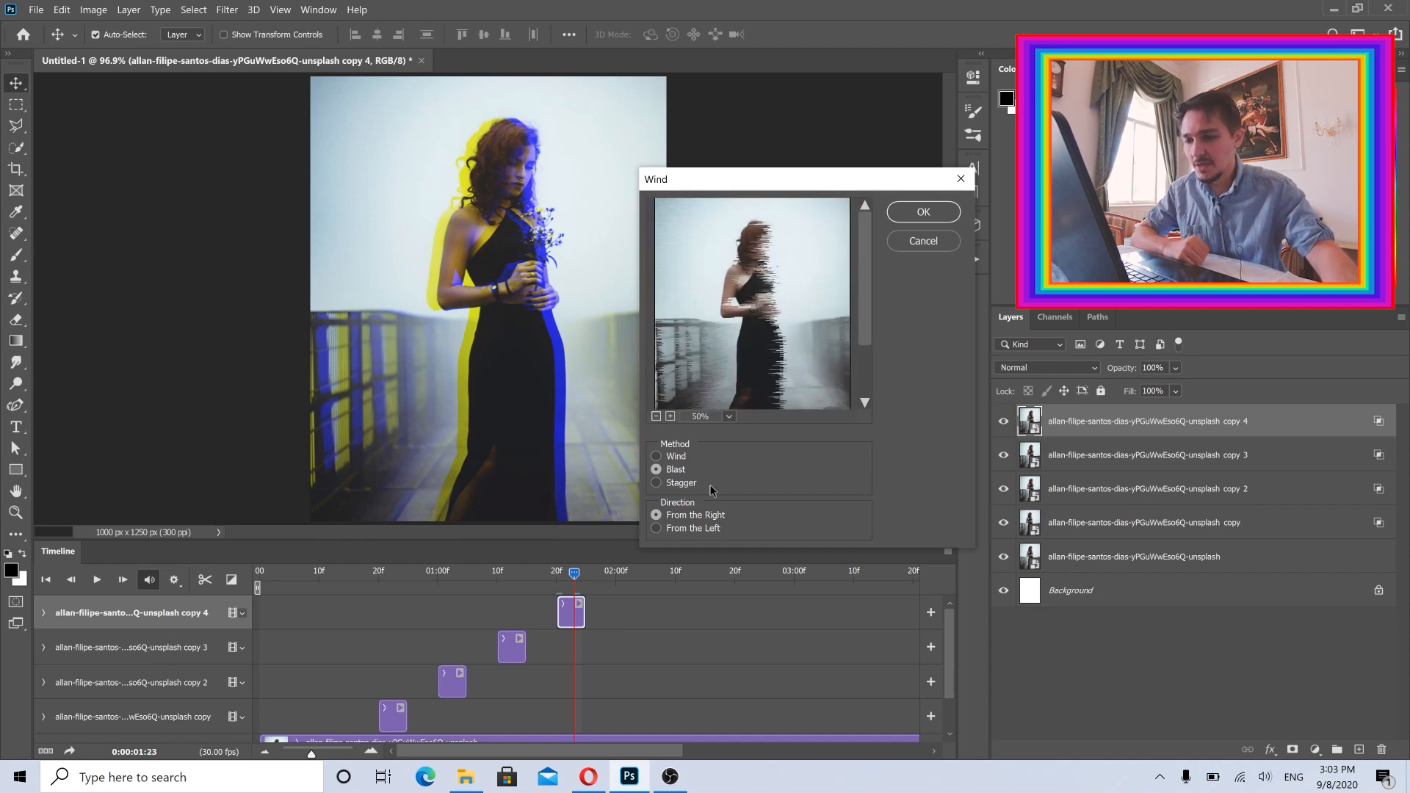
{"action": "left_click", "coordinate": [671, 457]}
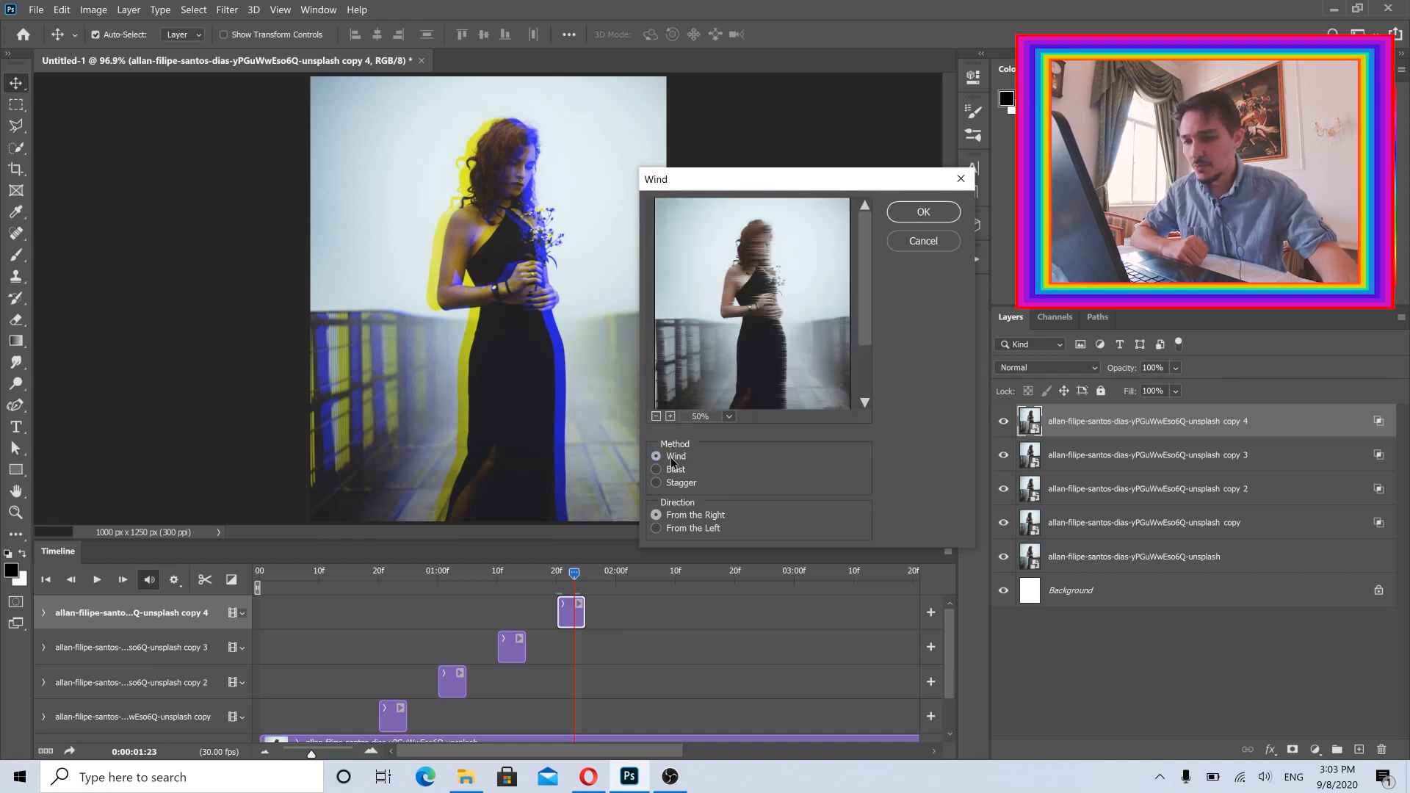
{"action": "left_click", "coordinate": [672, 470]}
{"action": "left_click", "coordinate": [673, 485]}
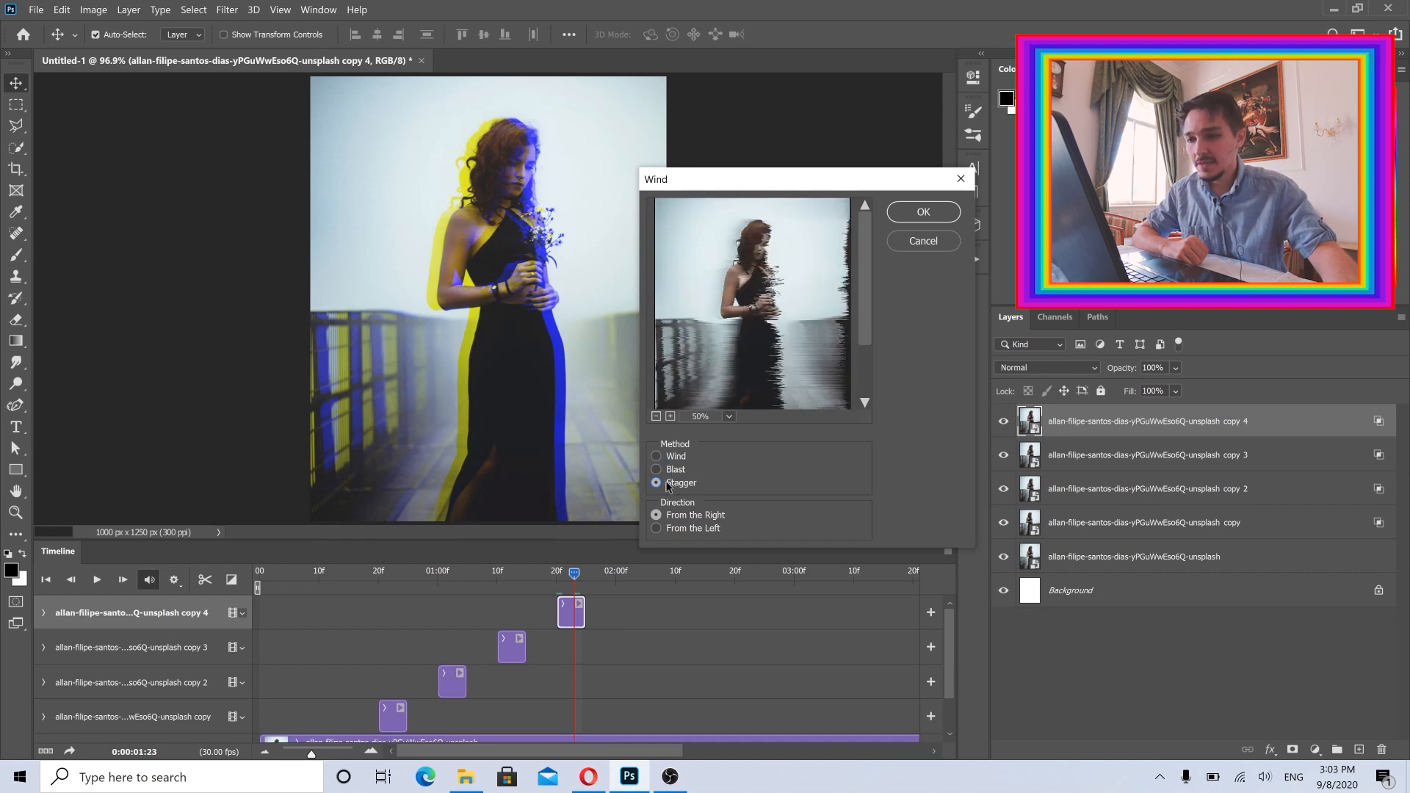
{"action": "left_click", "coordinate": [664, 529]}
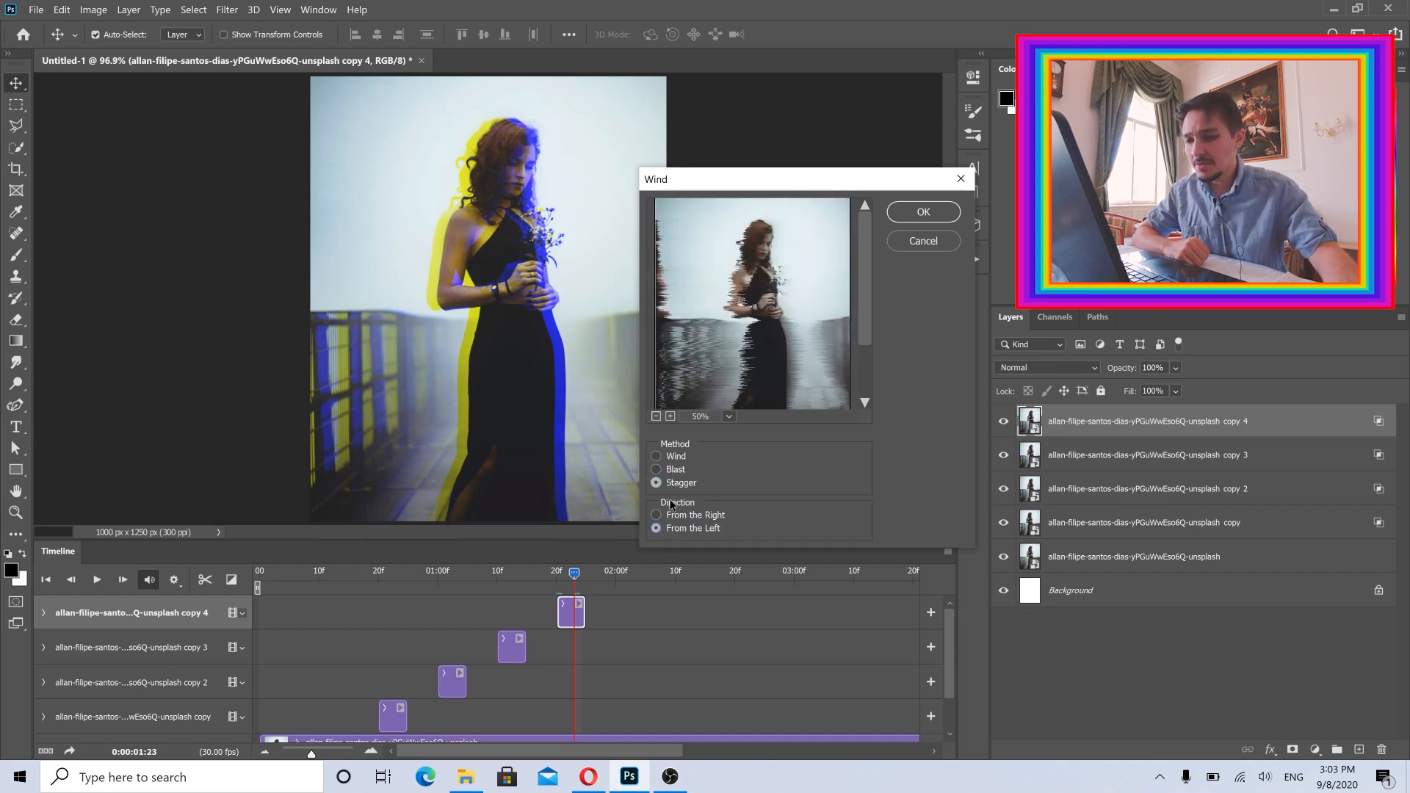
{"action": "left_click", "coordinate": [914, 216]}
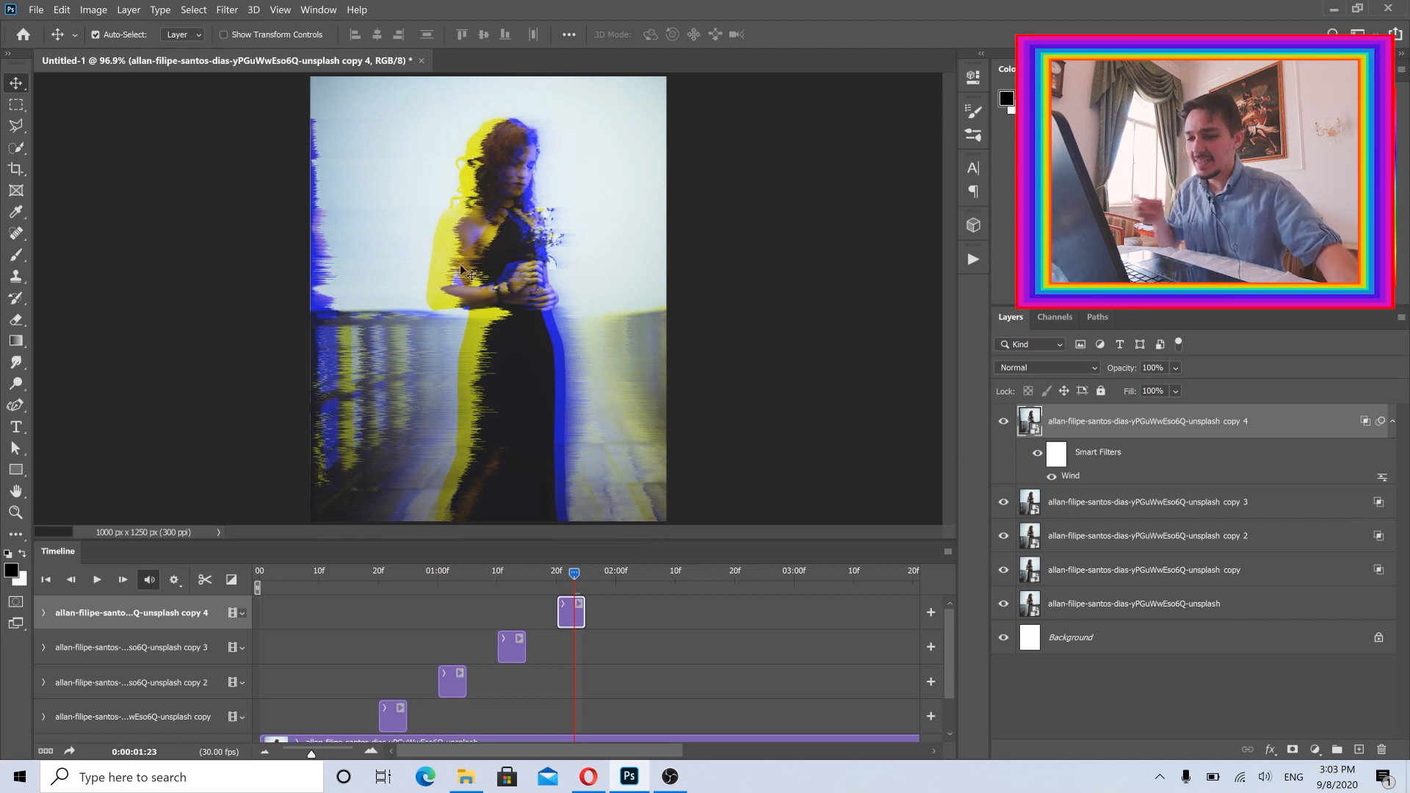
- Exclude the red channel and re-enable blue in the fourth copy's blending options, and shift the layer slightly left on the canvas
{"action": "double_click", "coordinate": [1302, 420]}
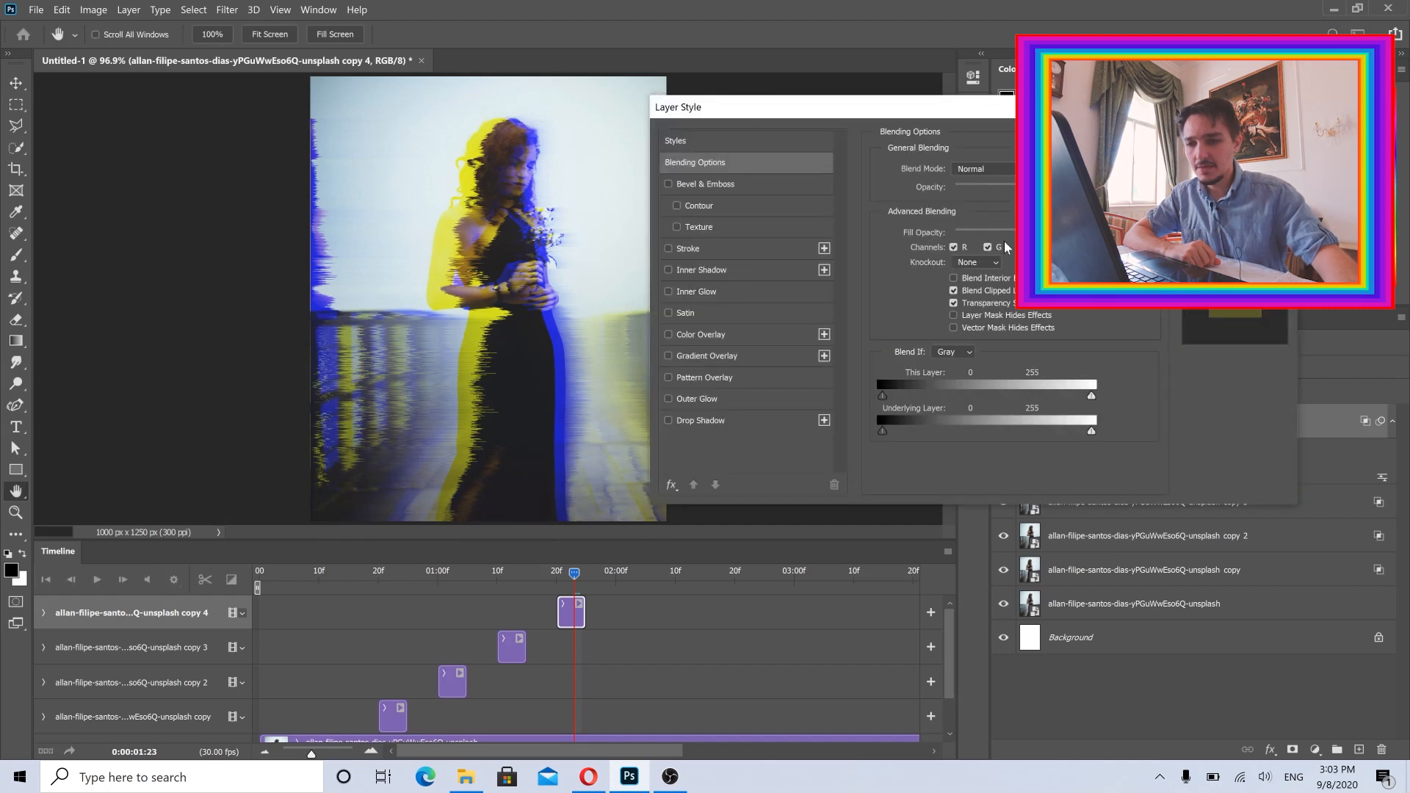
{"action": "left_click", "coordinate": [953, 248]}
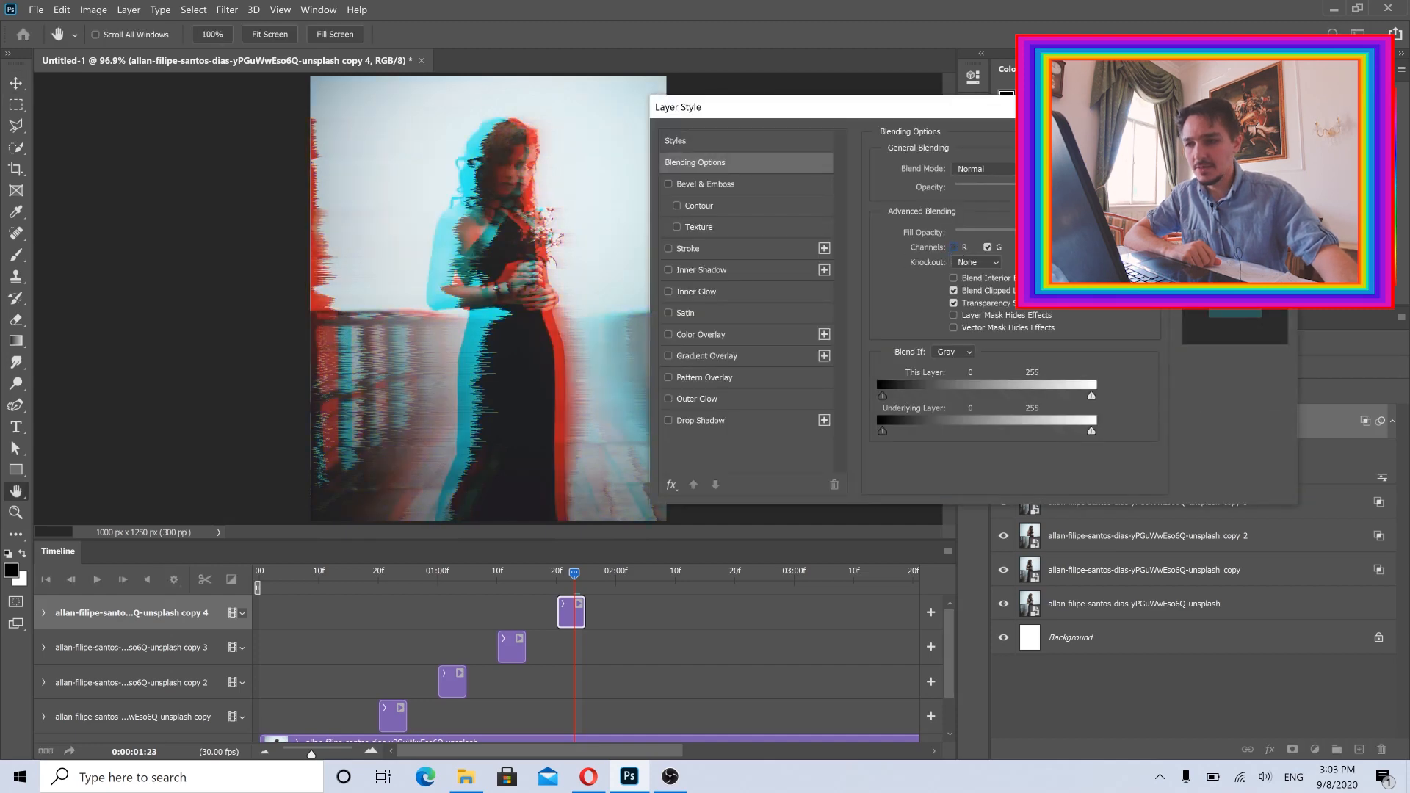
{"action": "key", "text": "Return"}
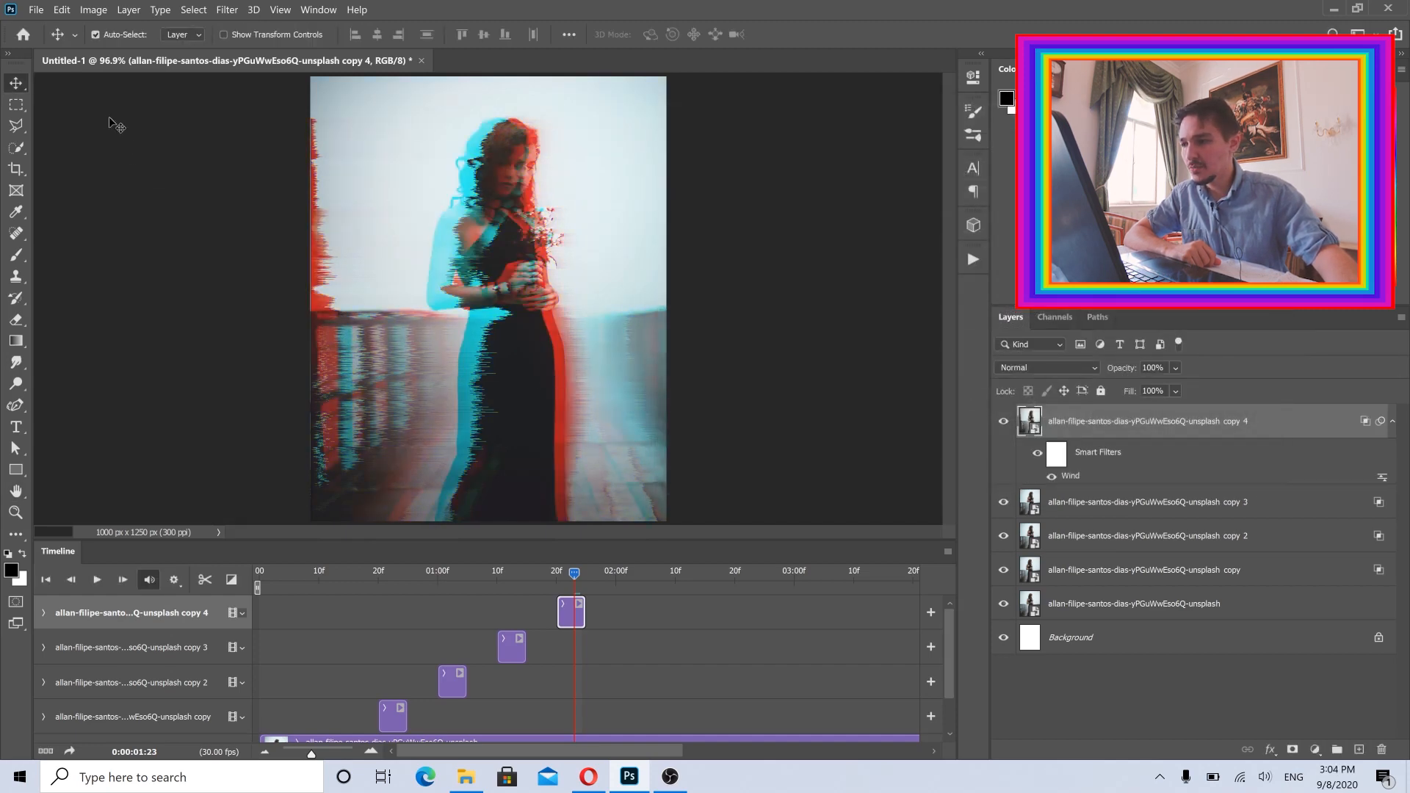
{"action": "mouse_move", "coordinate": [563, 389]}
{"action": "left_mouse_down"}
{"action": "mouse_move", "coordinate": [577, 382]}
{"action": "mouse_move", "coordinate": [549, 387]}
{"action": "left_mouse_up"}
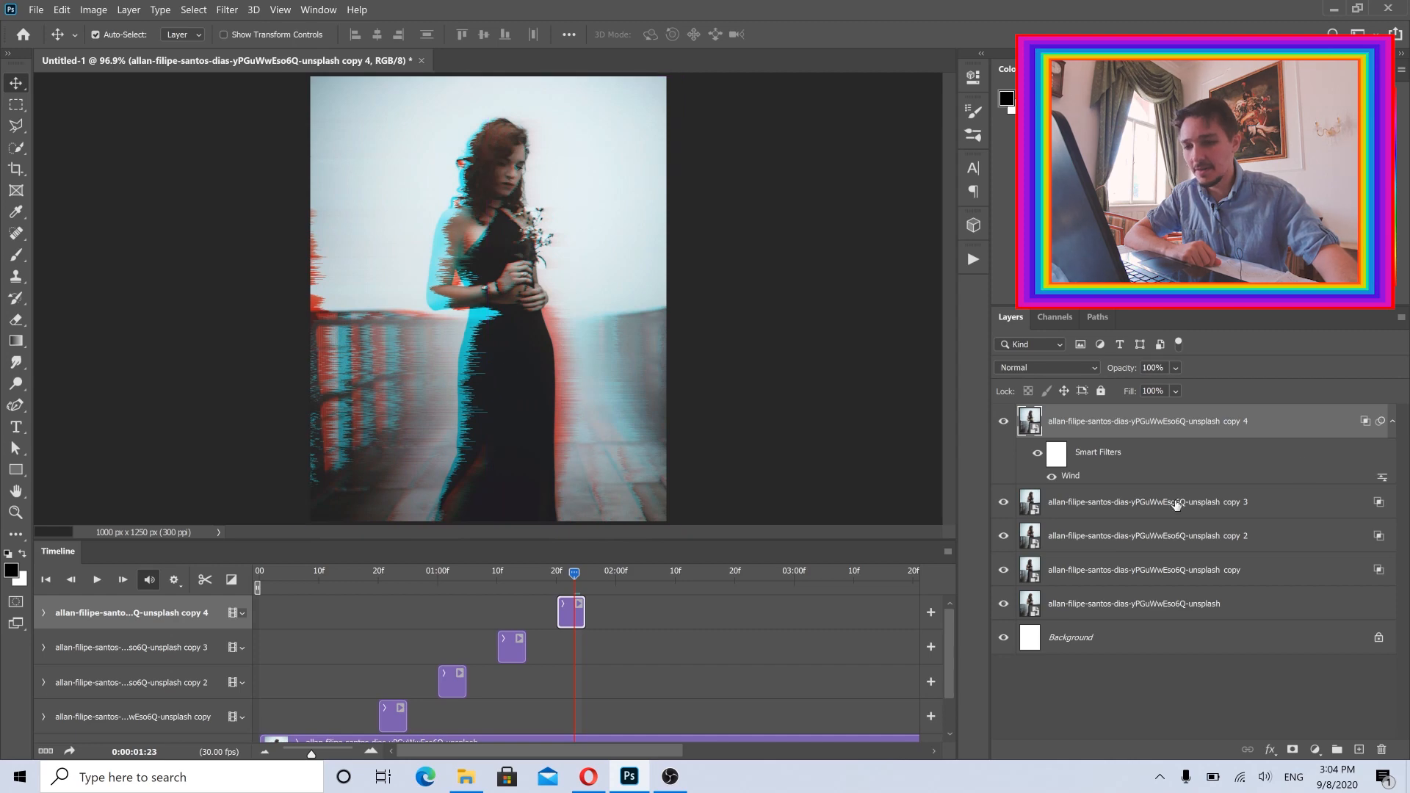
- Duplicate the fourth copy layer, move the new clip to start at 0:00:02:00, and place the playhead at 0:00:02:02
{"action": "right_click", "coordinate": [1308, 427]}
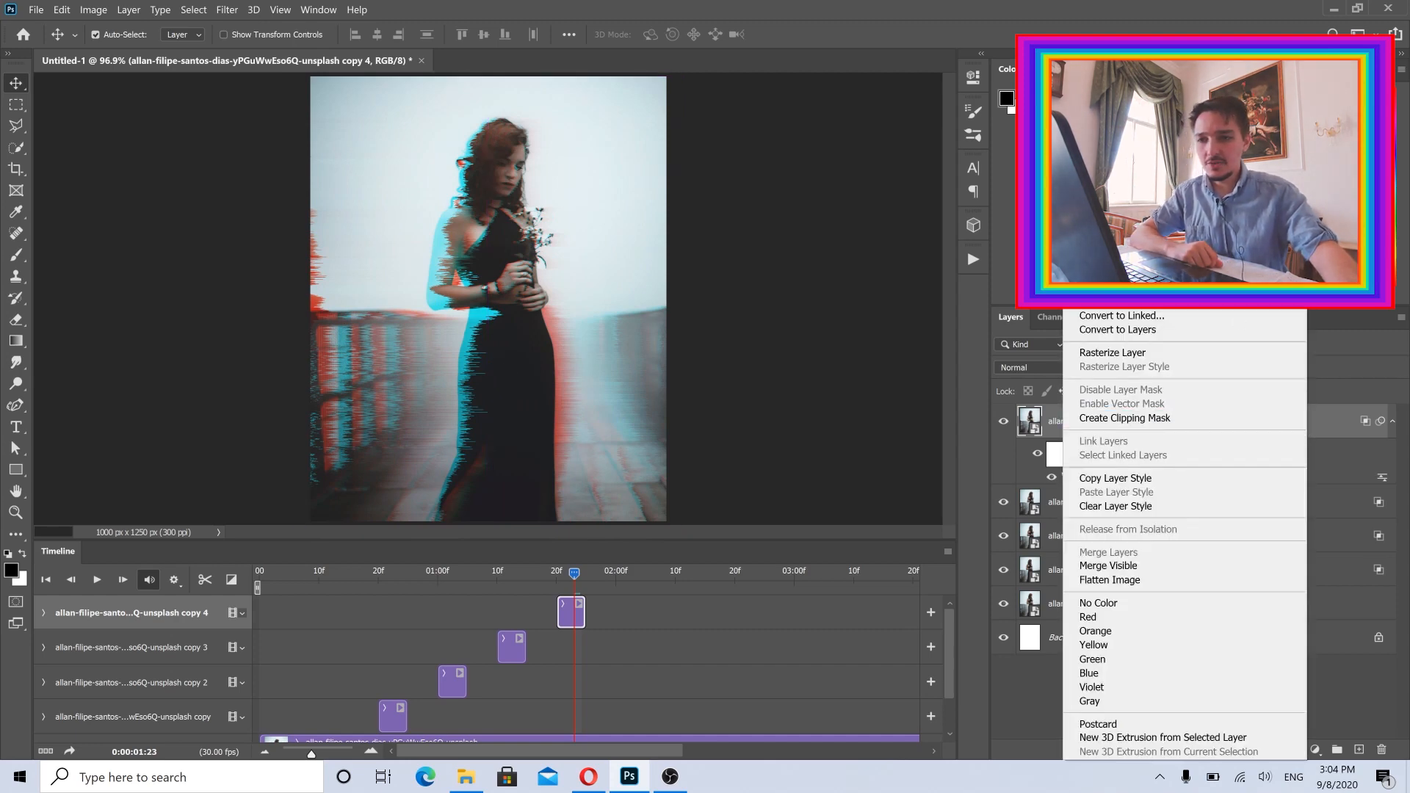
{"action": "left_click", "coordinate": [1117, 99]}
{"action": "left_click", "coordinate": [831, 218]}
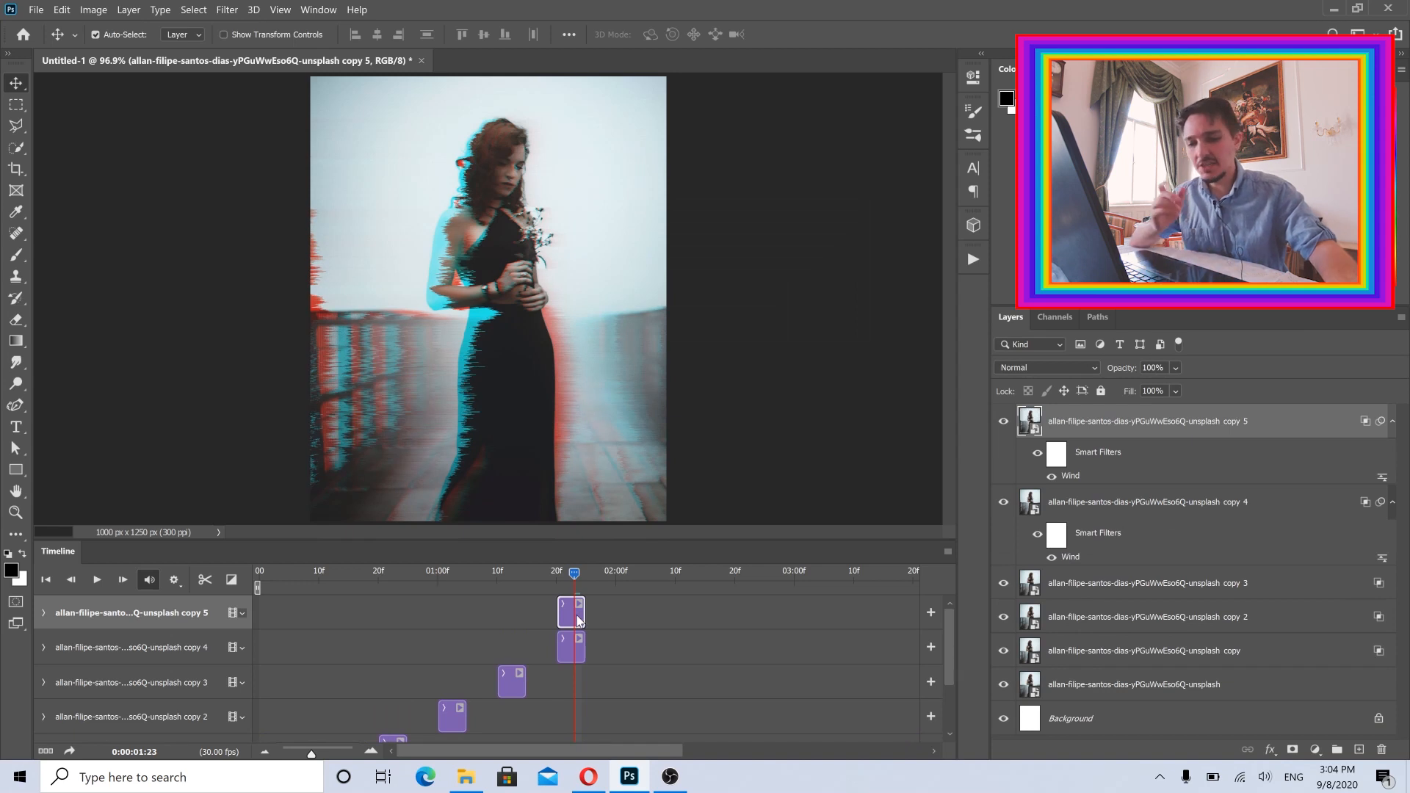
{"action": "left_click_drag", "start_coordinate": [596, 612], "coordinate": [632, 611]}
{"action": "left_click", "coordinate": [630, 581]}
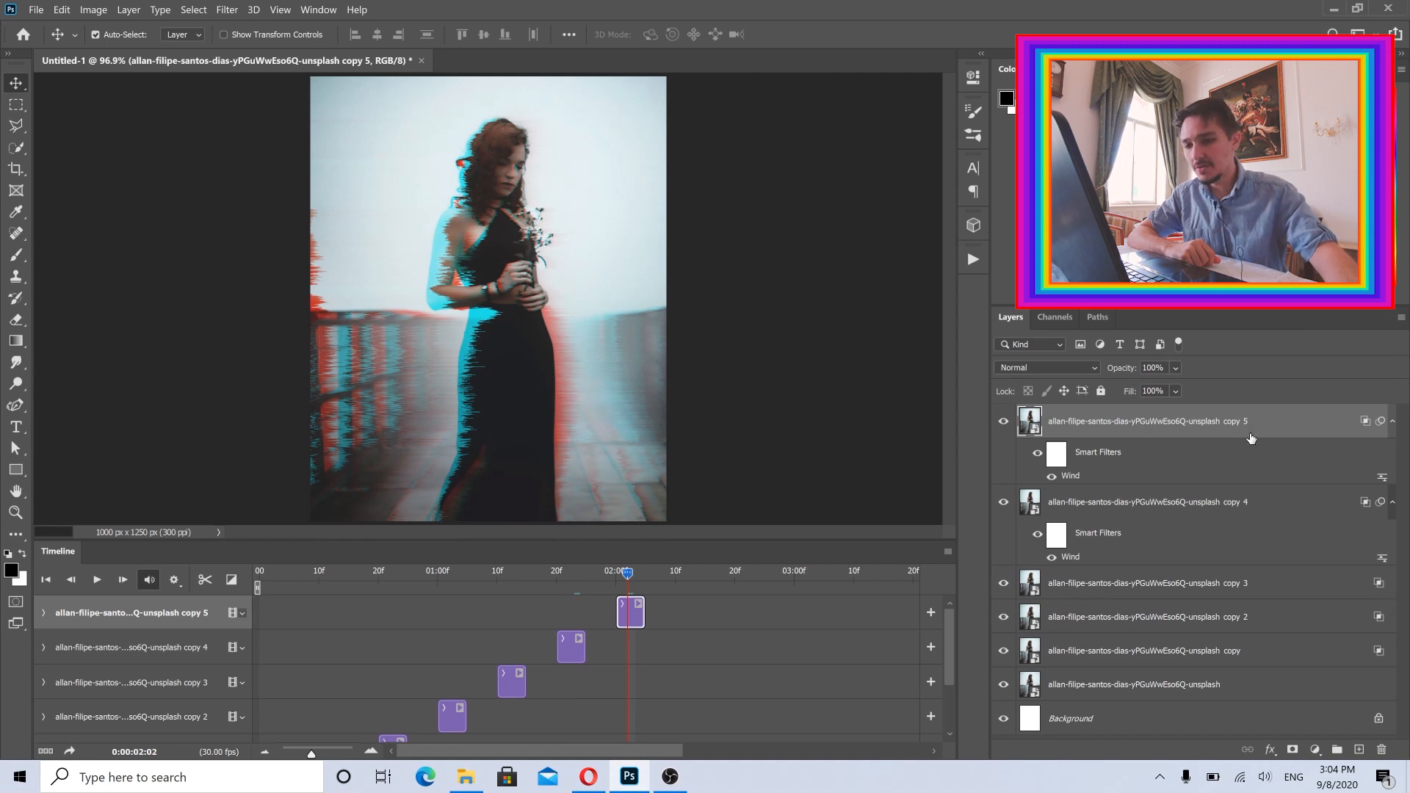
- Change the direction of the fifth copy's Wind smart filter to From the Right
{"action": "double_click", "coordinate": [1067, 477]}
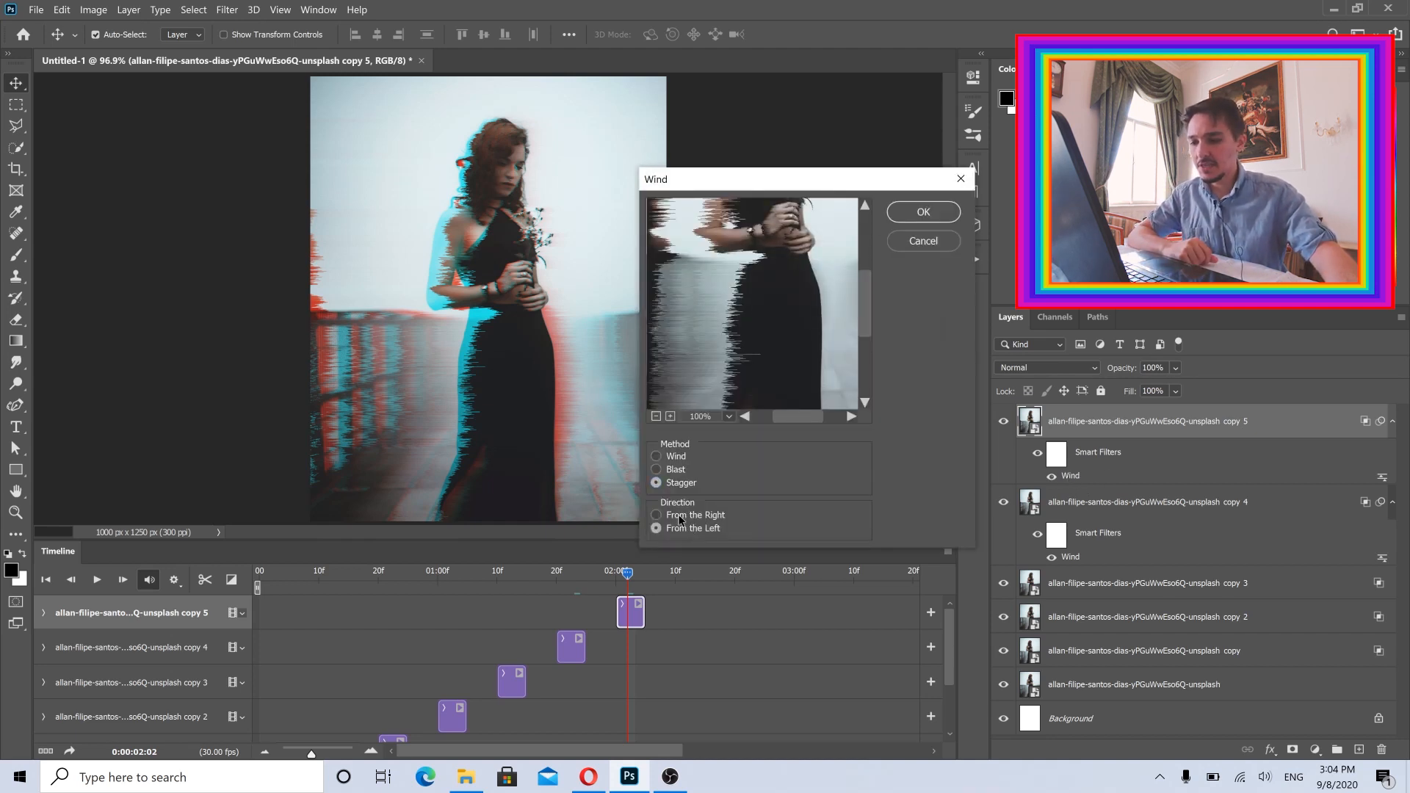
{"action": "left_click", "coordinate": [656, 515]}
{"action": "left_click_drag", "start_coordinate": [782, 212], "coordinate": [772, 343]}
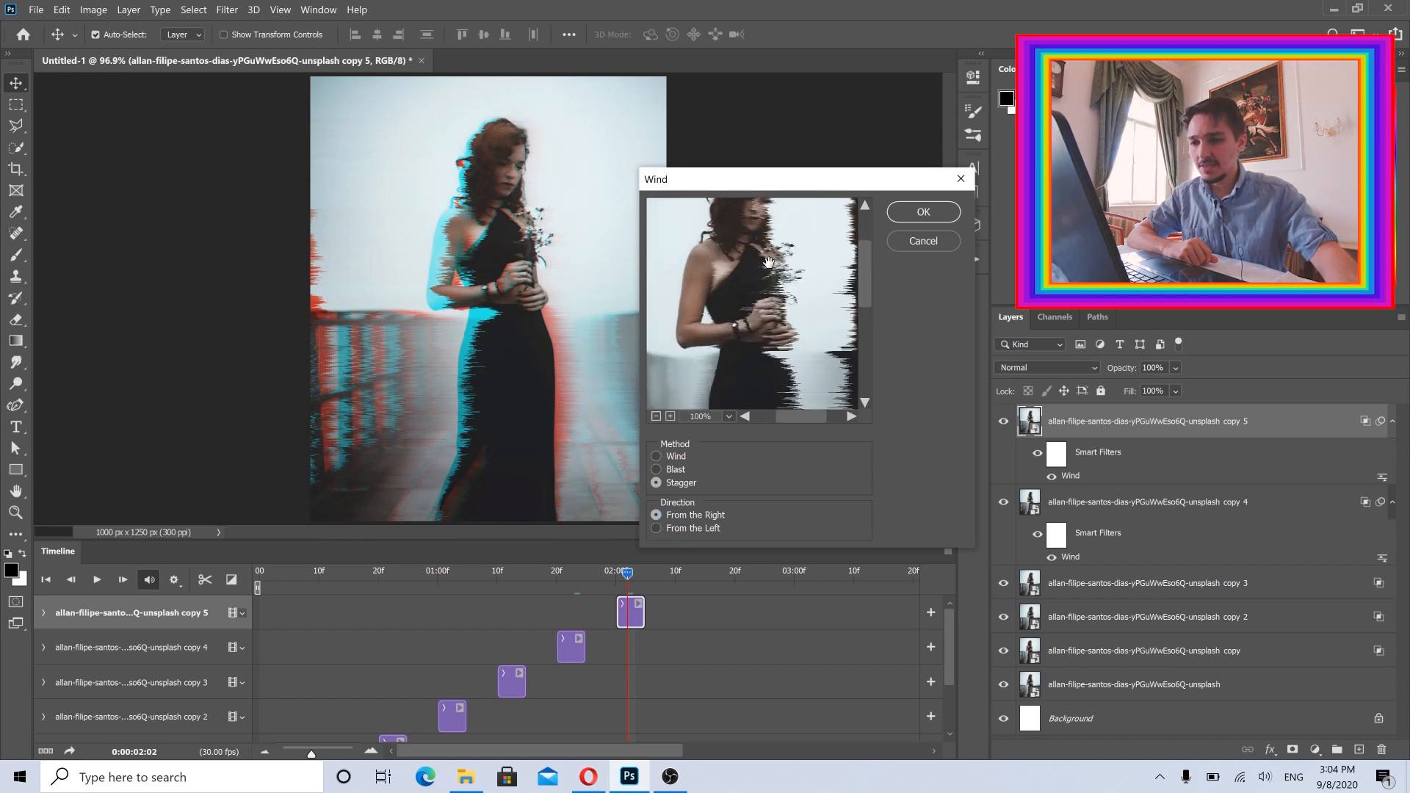
{"action": "left_click", "coordinate": [955, 213]}
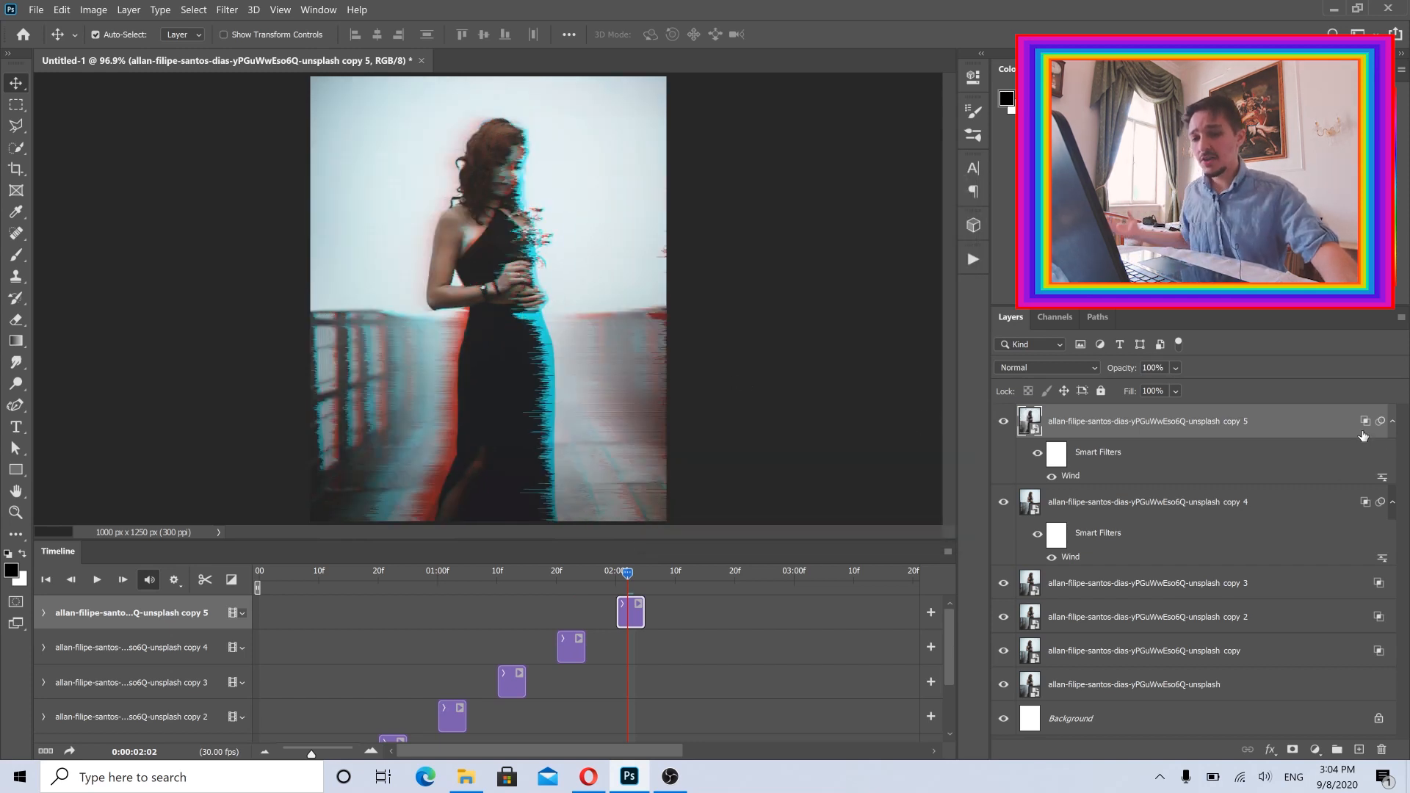
- Re-enable the red channel and exclude the blue channel in the fifth copy's blending options
{"action": "double_click", "coordinate": [1316, 435]}
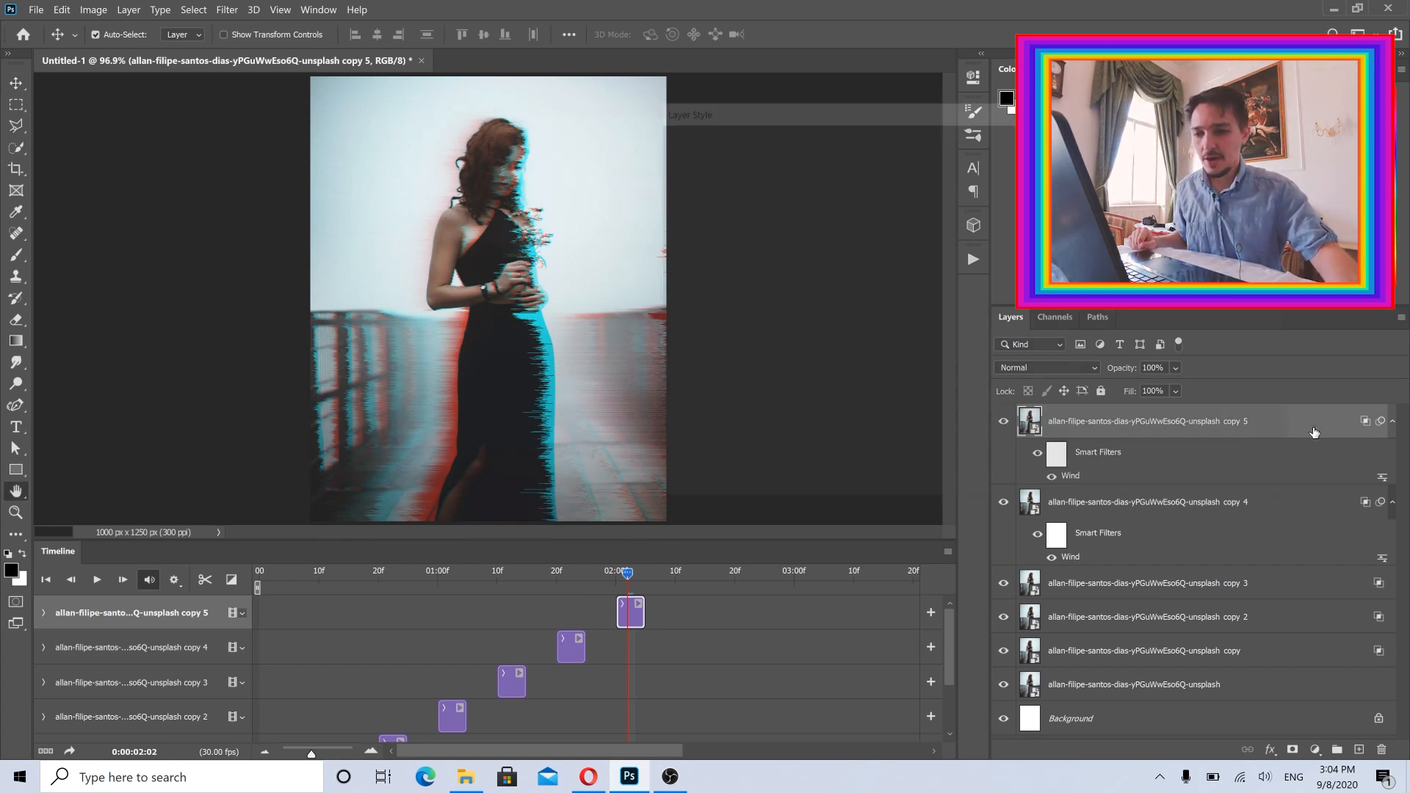
{"action": "left_click", "coordinate": [1022, 248]}
{"action": "key", "text": "Return"}
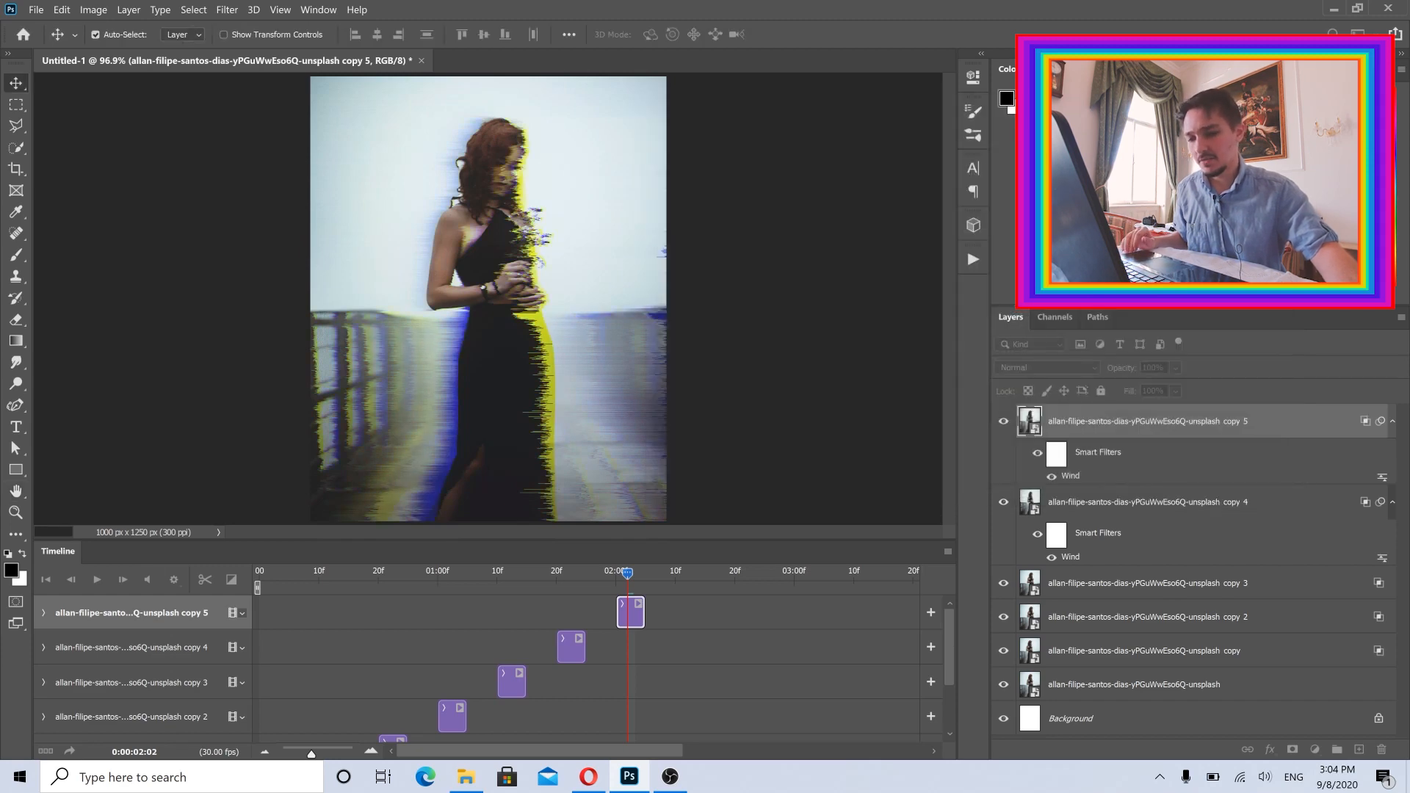
- Duplicate the fifth copy layer, move the new clip to start at 0:00:02:10, and place the playhead at 0:00:02:13
{"action": "right_click", "coordinate": [1301, 421]}
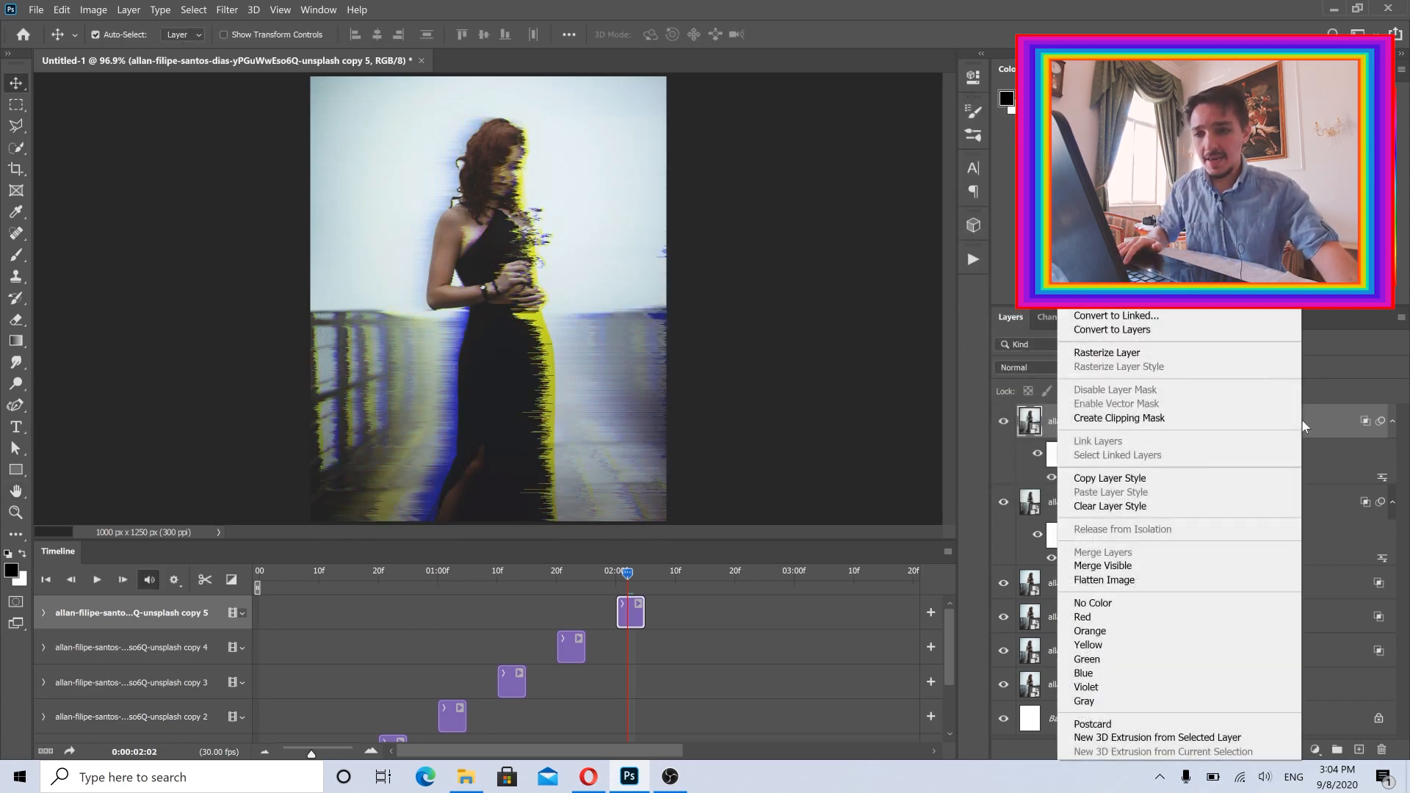
{"action": "left_click", "coordinate": [1123, 88]}
{"action": "left_click", "coordinate": [843, 213]}
{"action": "left_click_drag", "start_coordinate": [636, 618], "coordinate": [696, 619]}
{"action": "left_click", "coordinate": [691, 572]}
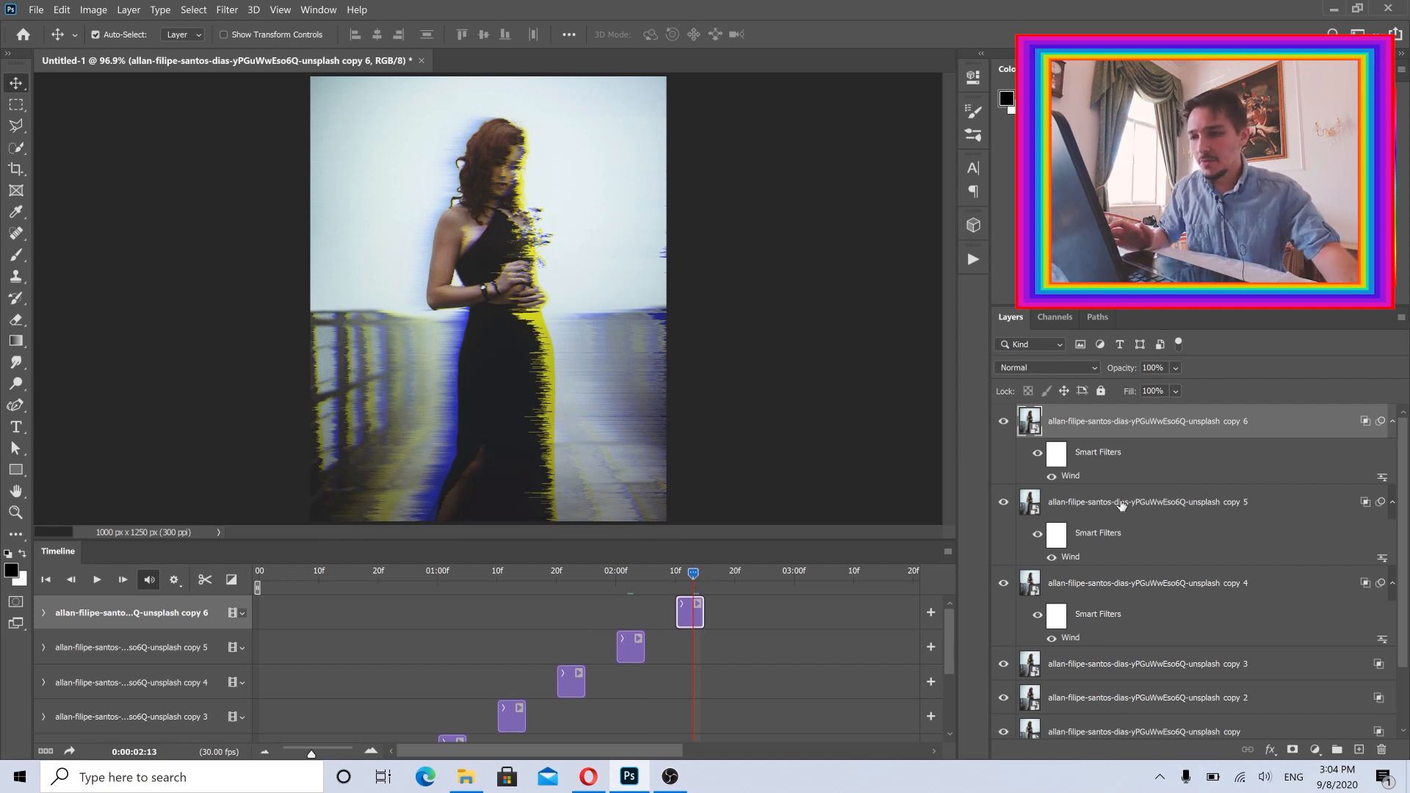
- Set the sixth copy's Wind smart filter to the Blast method with the direction From the Left
{"action": "double_click", "coordinate": [1071, 477]}
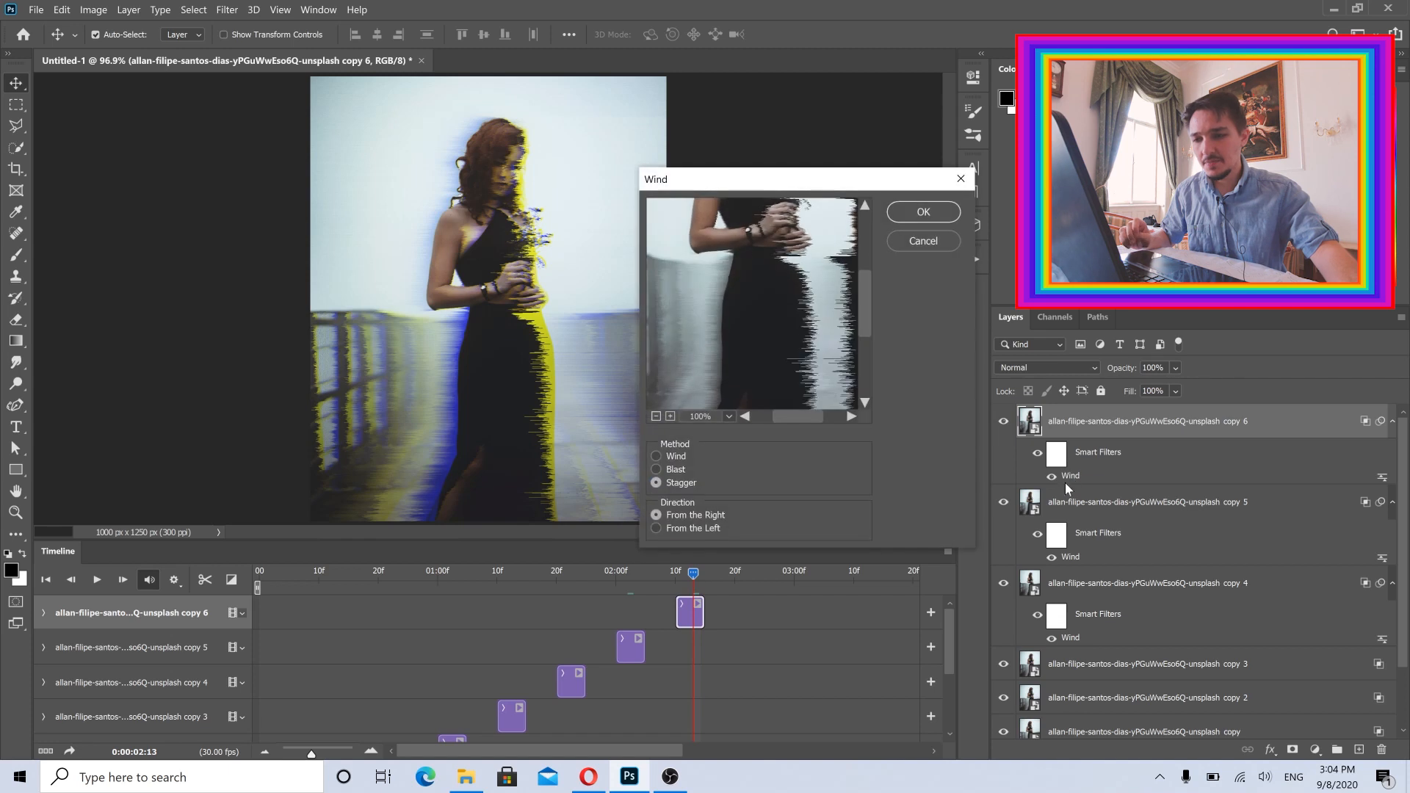
{"action": "left_click_drag", "start_coordinate": [750, 292], "coordinate": [696, 416]}
{"action": "left_click", "coordinate": [673, 472]}
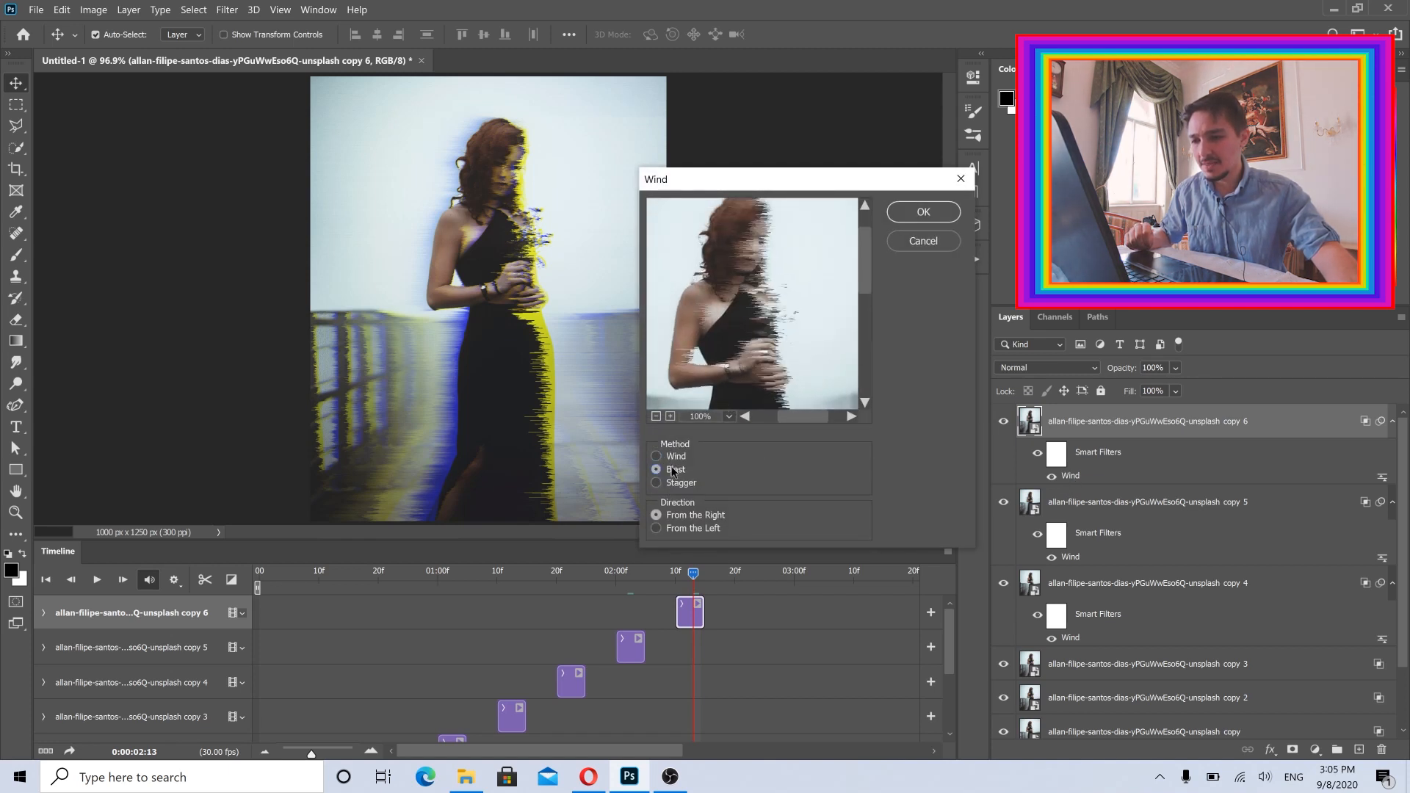
{"action": "left_click", "coordinate": [657, 416]}
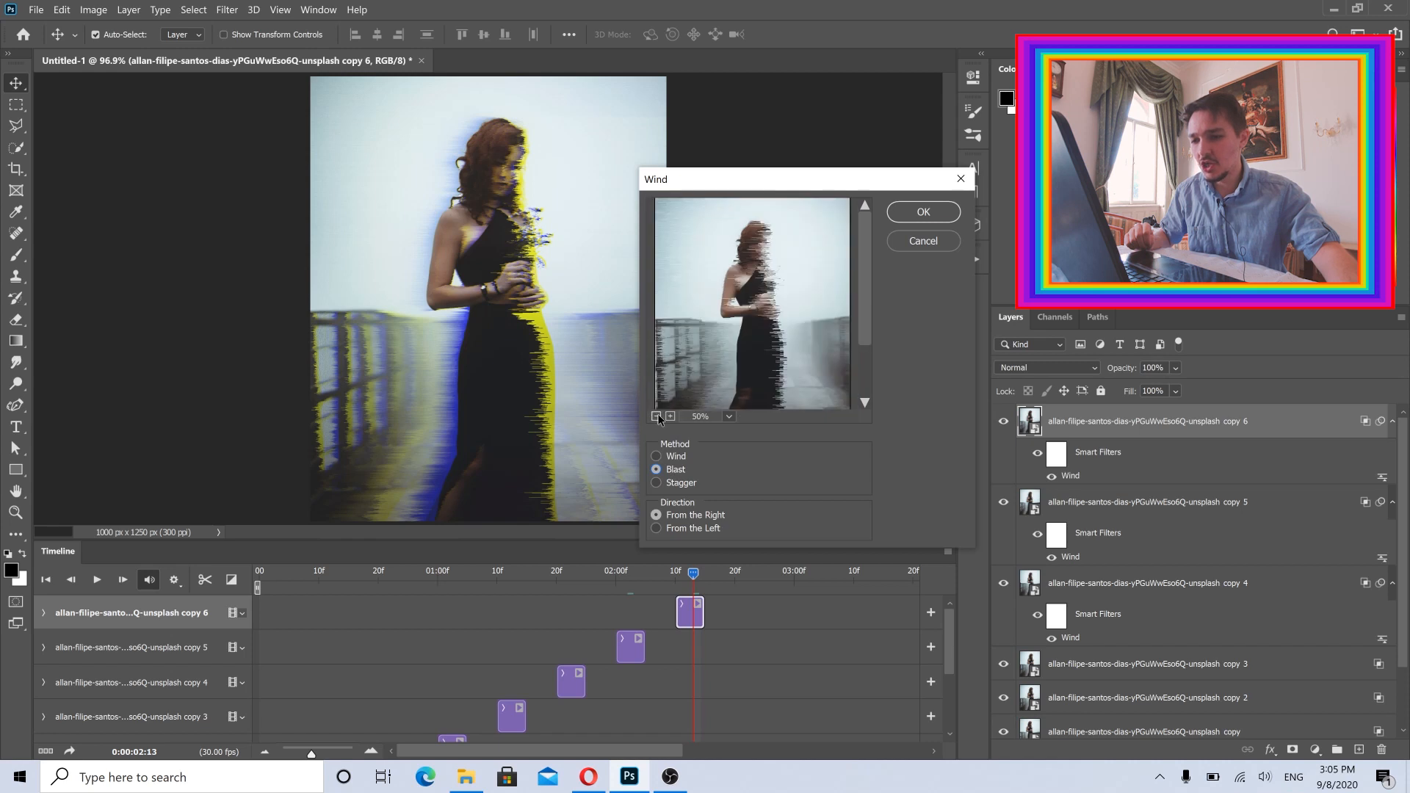
{"action": "left_click", "coordinate": [689, 528]}
{"action": "left_click", "coordinate": [942, 214]}
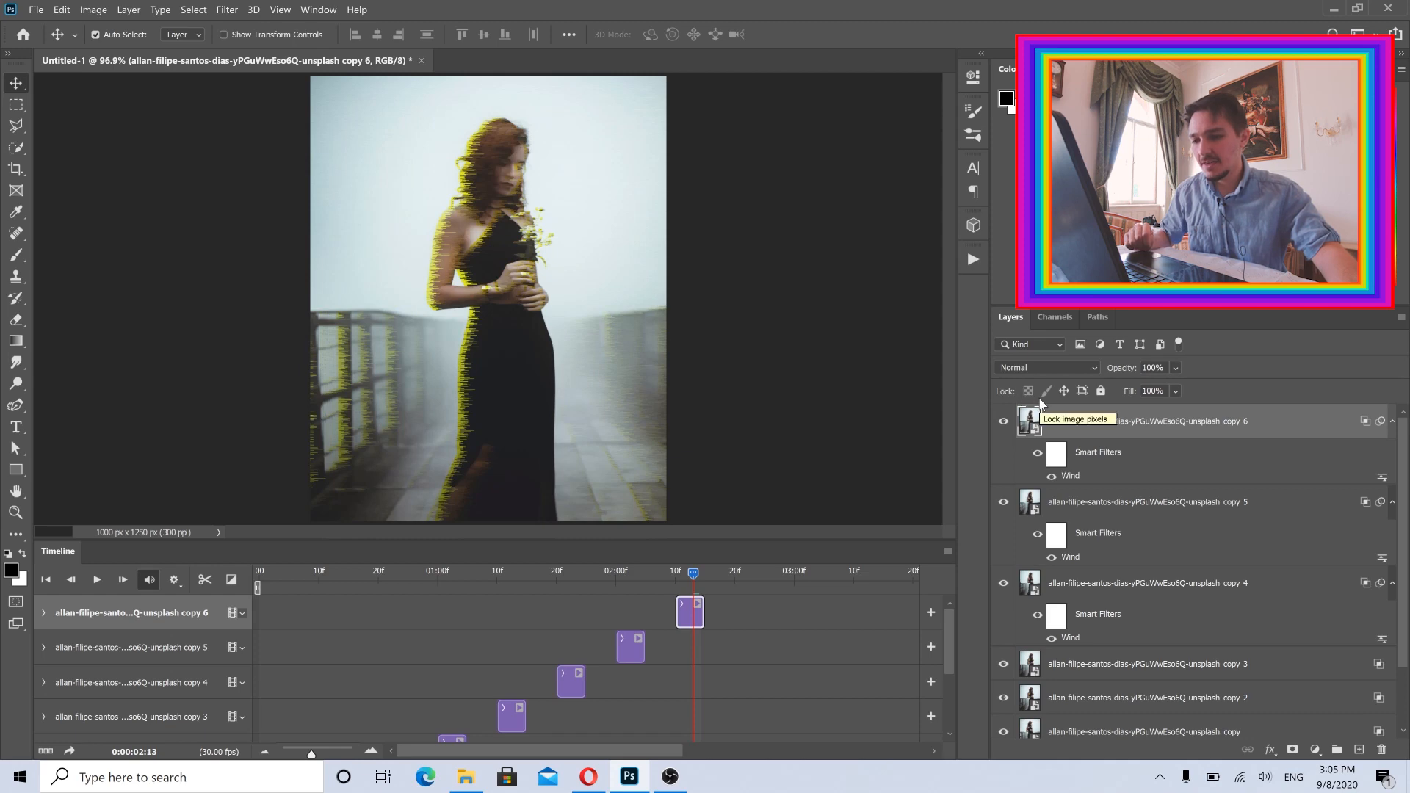
- Duplicate the sixth copy layer, move the new clip to start at 0:00:02:20, and place the playhead at 0:00:02:23
{"action": "right_click", "coordinate": [1301, 424]}
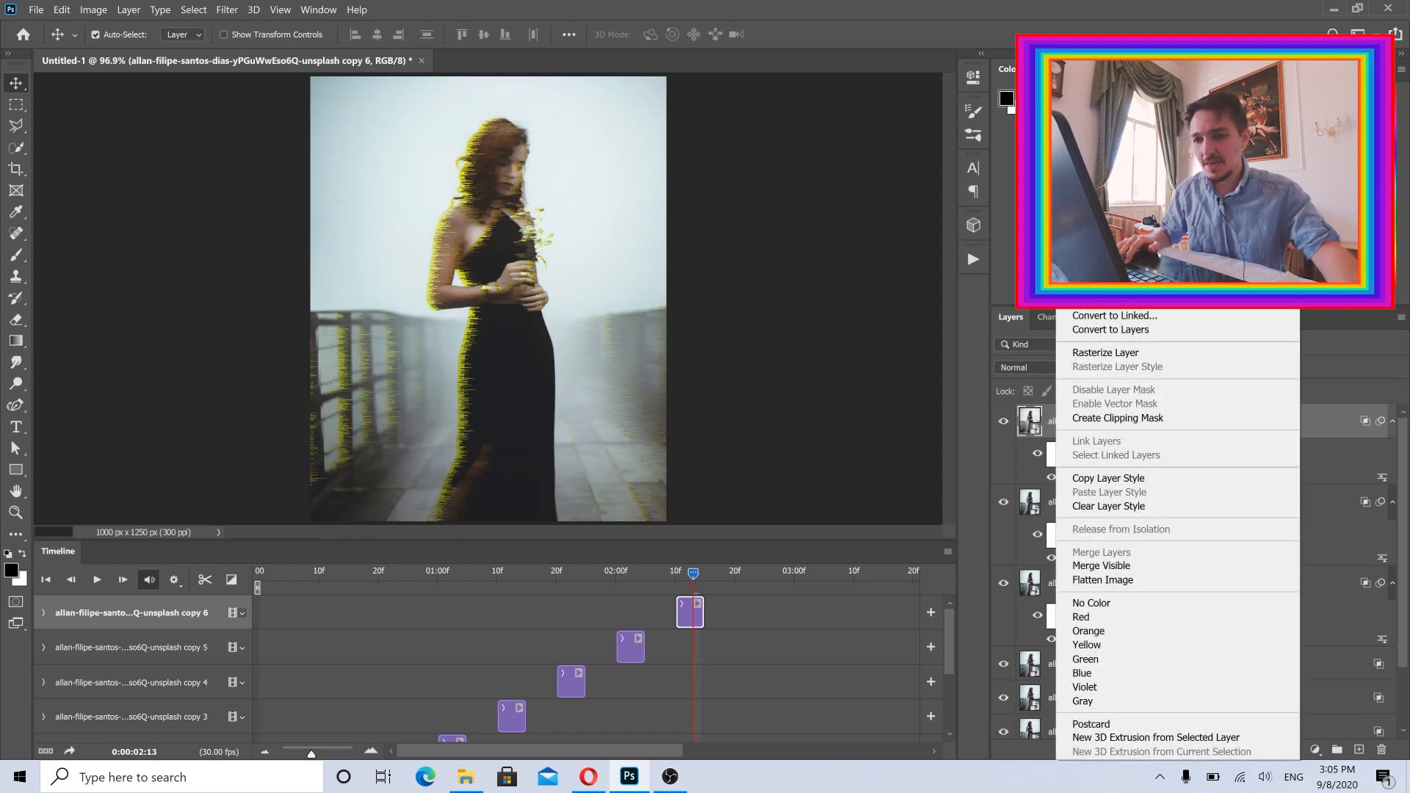
{"action": "left_click", "coordinate": [1116, 122]}
{"action": "left_click", "coordinate": [831, 213]}
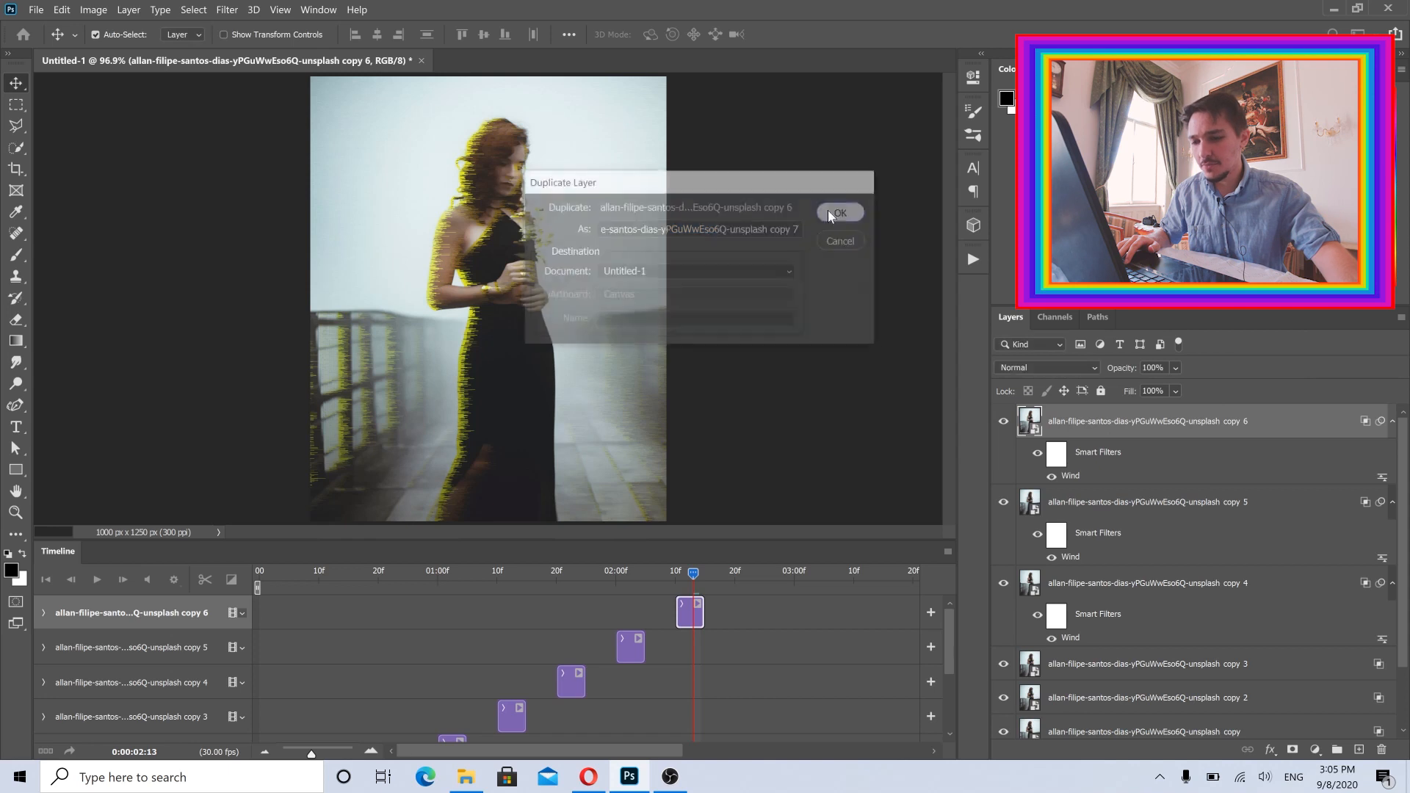
{"action": "left_click_drag", "start_coordinate": [725, 610], "coordinate": [751, 610]}
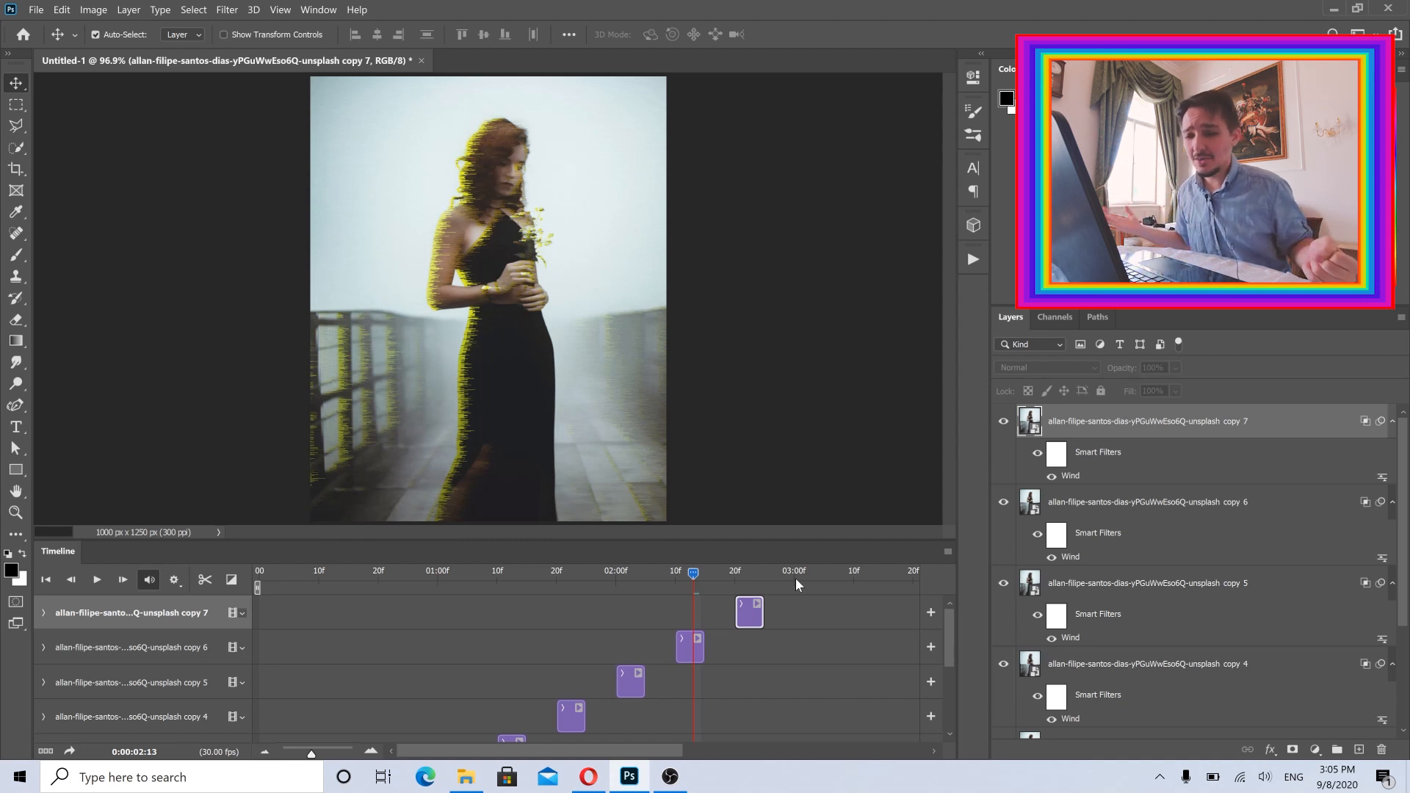
{"action": "left_click", "coordinate": [750, 571]}
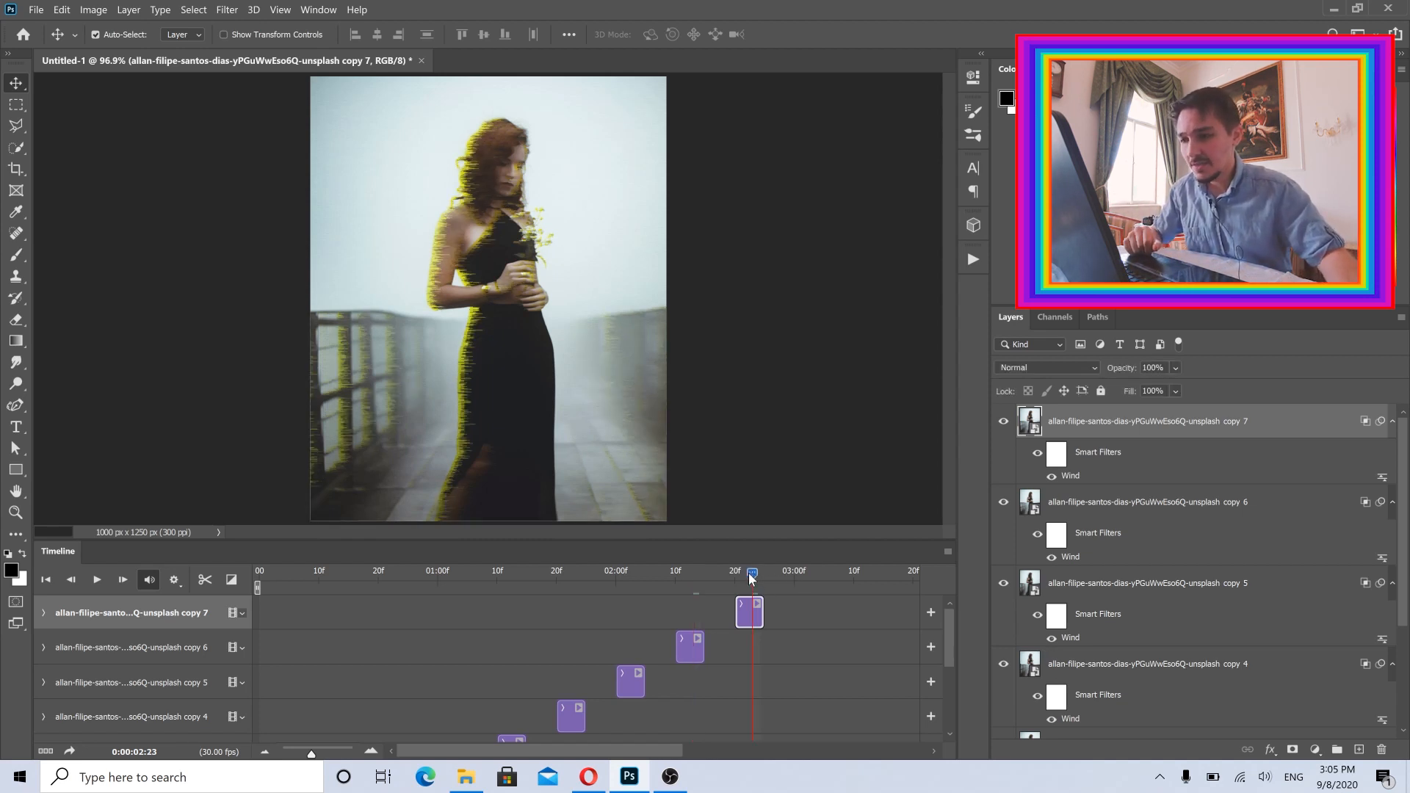
- Re-enable the blue channel and exclude the green channel in the seventh copy's blending options
{"action": "key", "text": "h"}
{"action": "double_click", "coordinate": [1287, 434]}
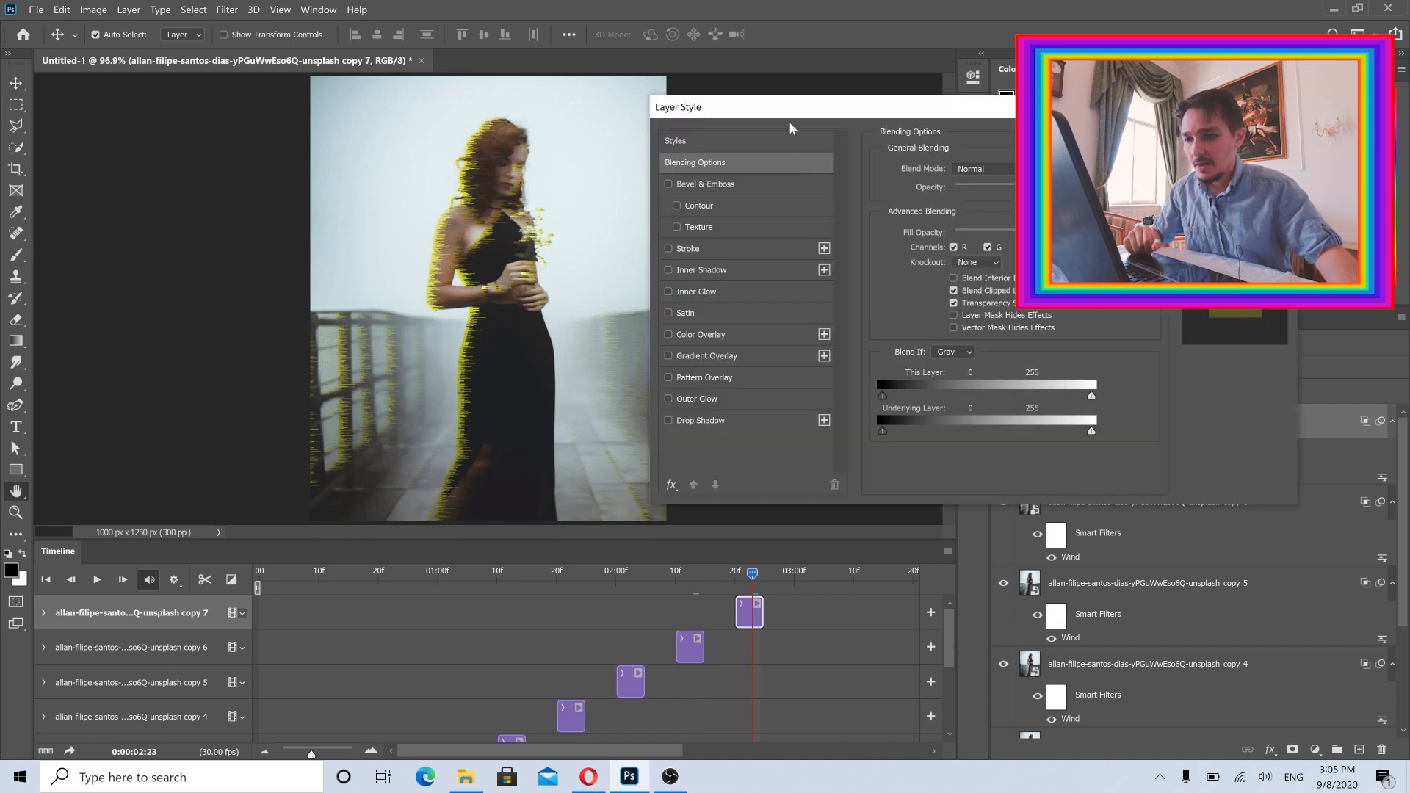
{"action": "left_click", "coordinate": [987, 246]}
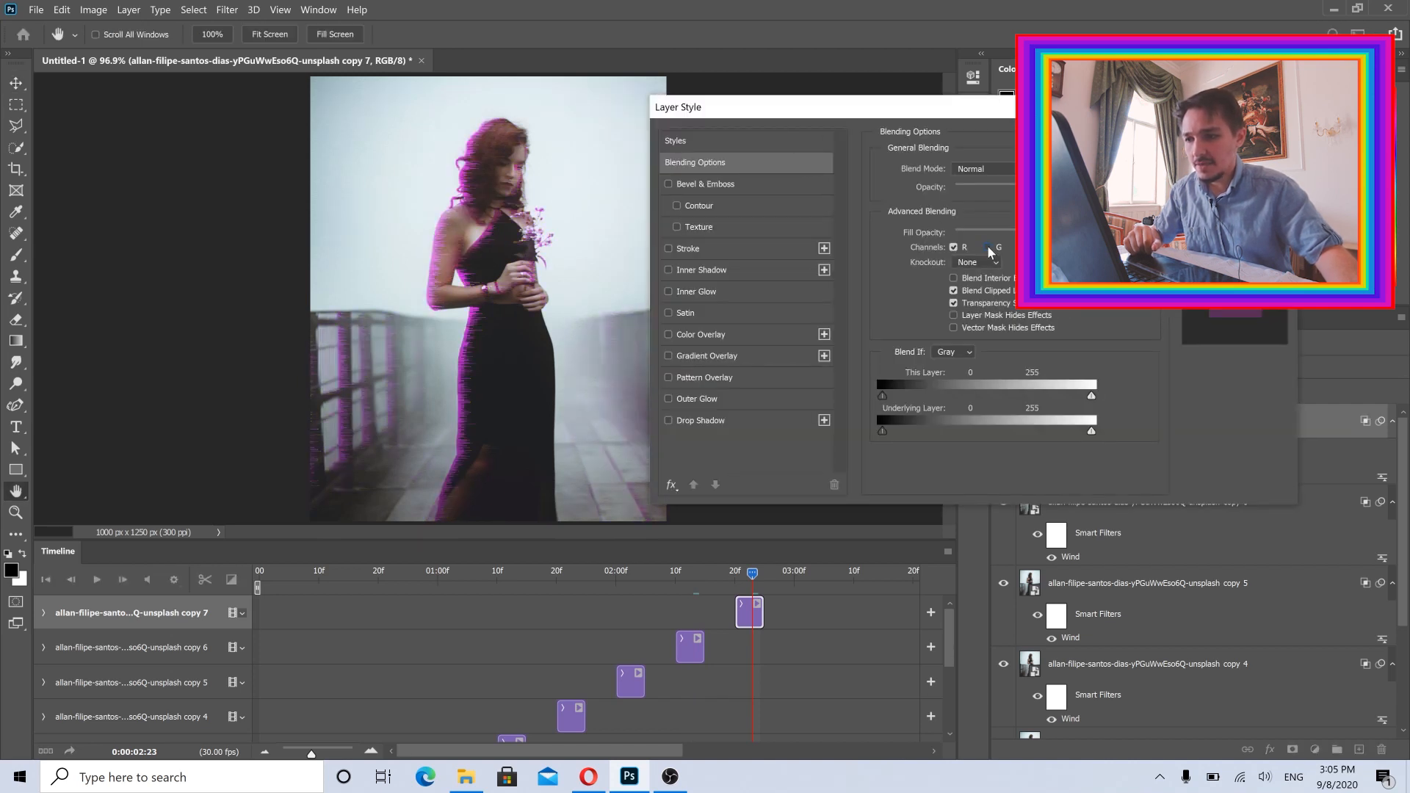
{"action": "key", "text": "Return"}
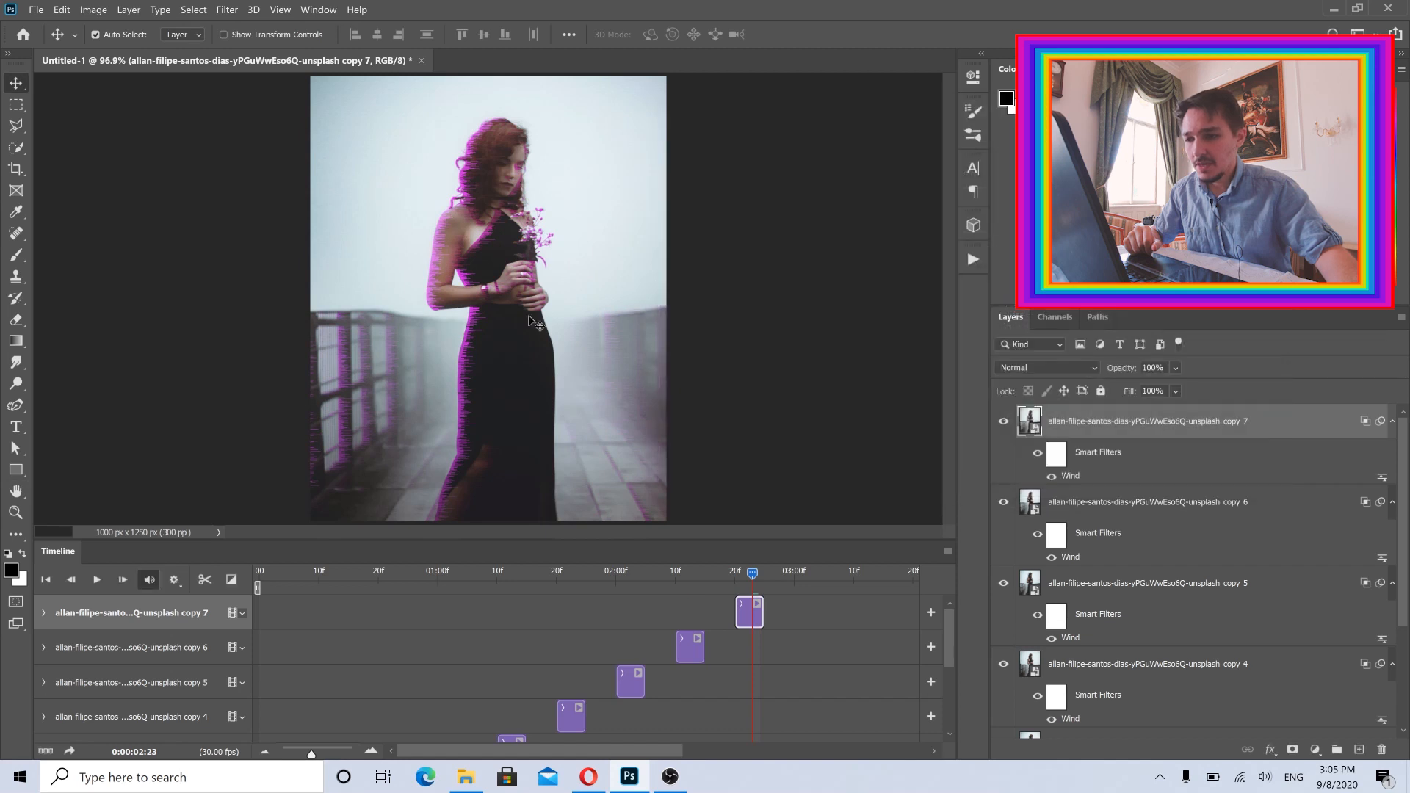
- Set the direction of the seventh copy's Wind smart filter to From the Right, keeping the Blast method
{"action": "double_click", "coordinate": [1070, 477]}
{"action": "left_click", "coordinate": [689, 515]}
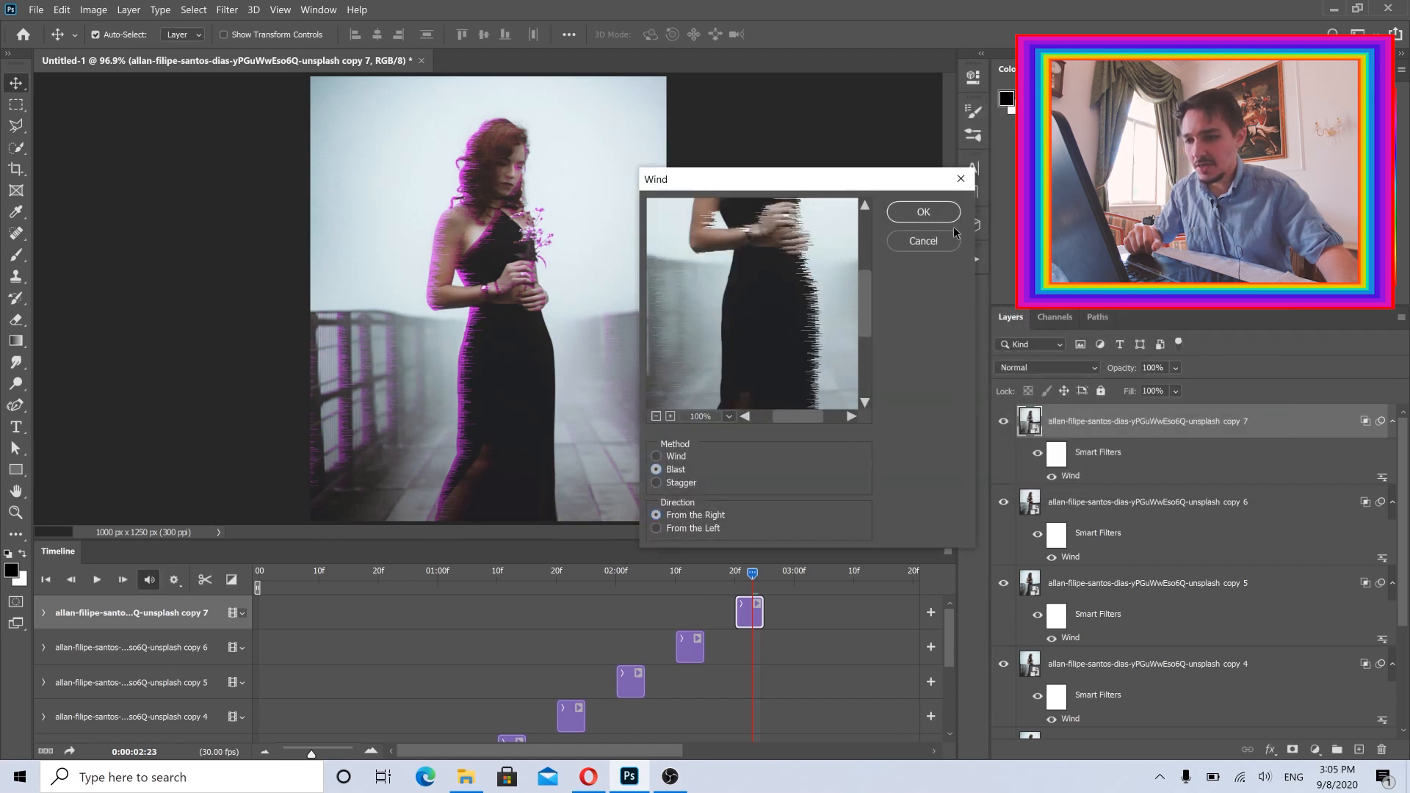
{"action": "left_click", "coordinate": [924, 211]}
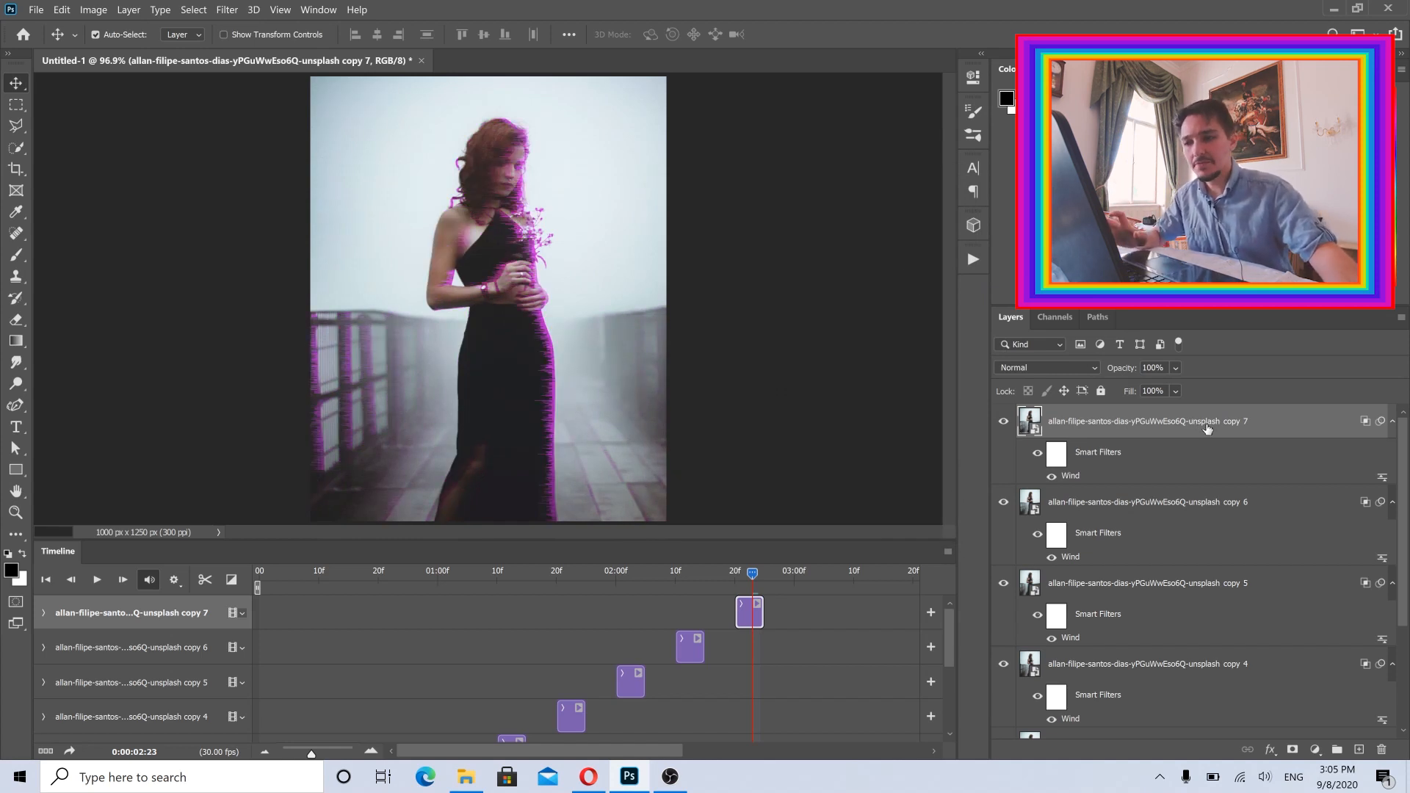
- Duplicate the seventh copy layer, move the new clip to start at 0:00:03:00, and place the playhead at 0:00:03:03
{"action": "right_click", "coordinate": [1299, 426]}
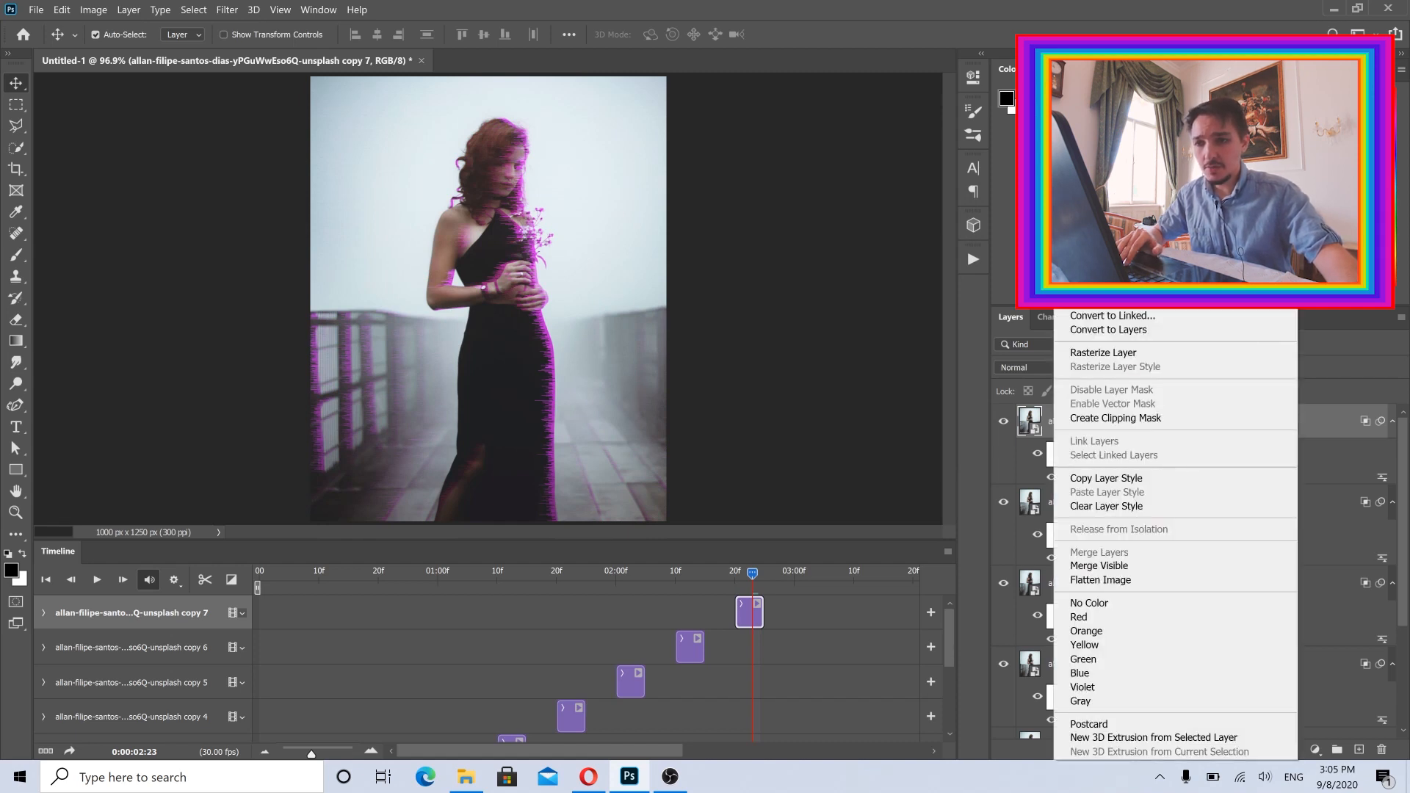
{"action": "left_click", "coordinate": [1108, 103]}
{"action": "left_click", "coordinate": [825, 216]}
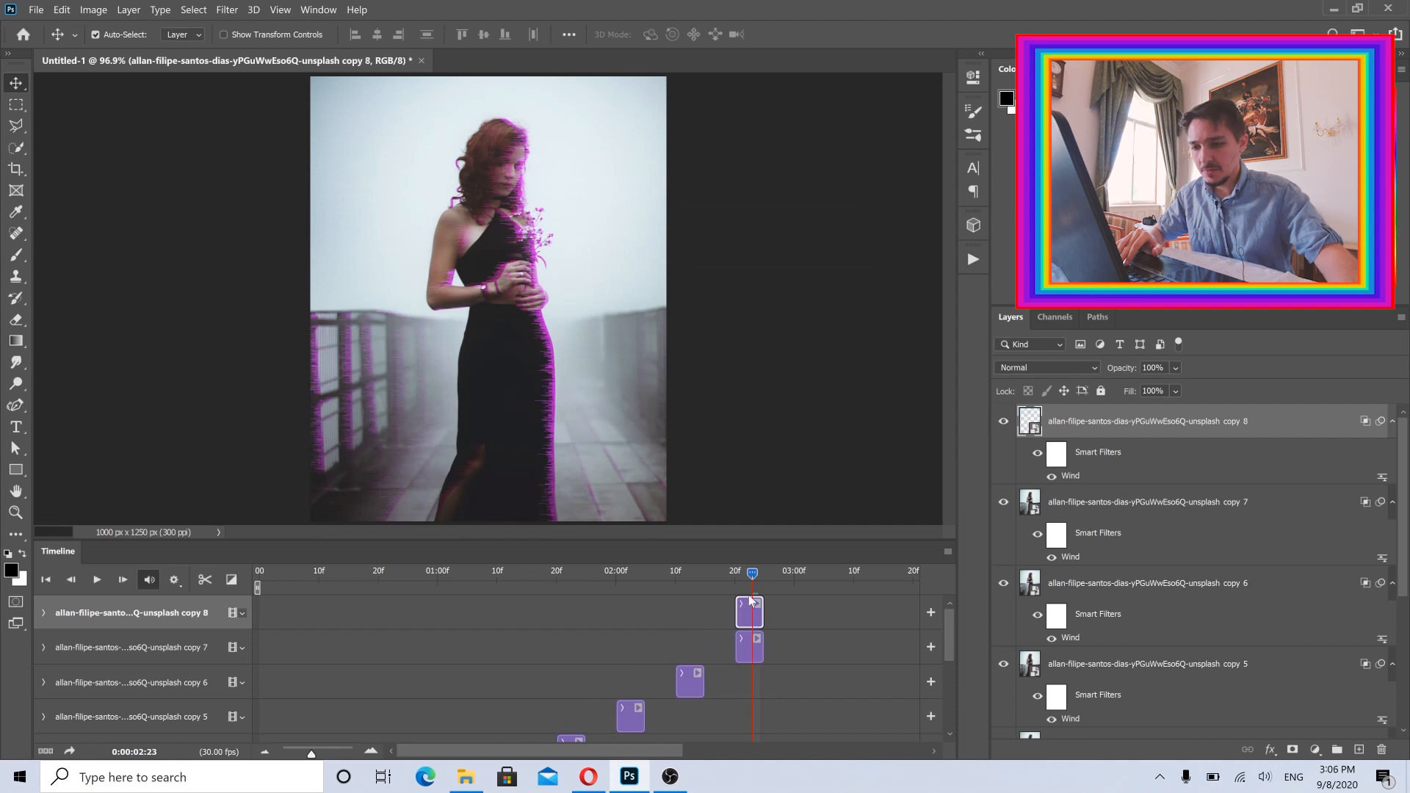
{"action": "left_click_drag", "start_coordinate": [751, 600], "coordinate": [810, 601]}
{"action": "left_click", "coordinate": [813, 574]}
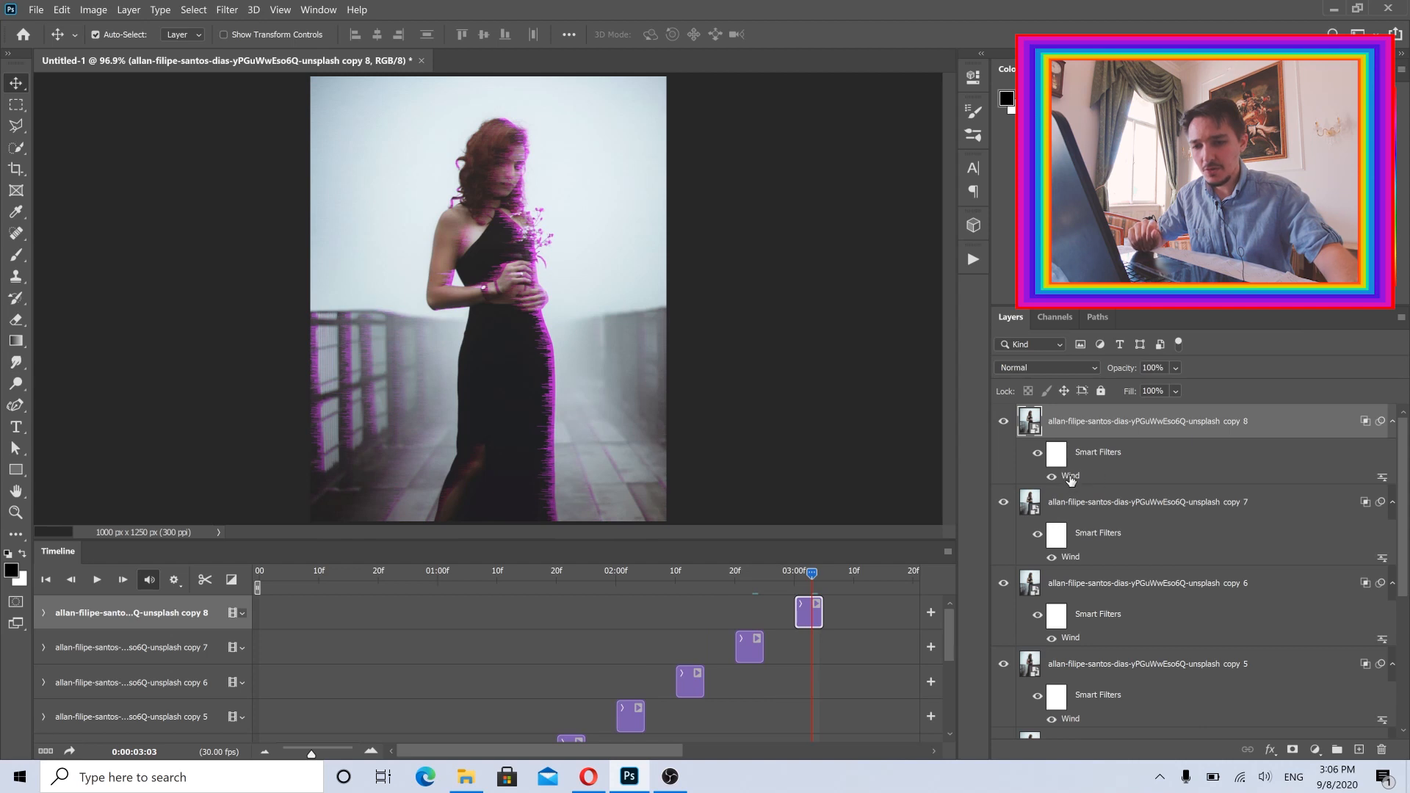
- Delete the Wind smart filter from the eighth copy and re-enable the green channel in its blending options
{"action": "left_click_drag", "start_coordinate": [1070, 479], "coordinate": [1380, 754]}
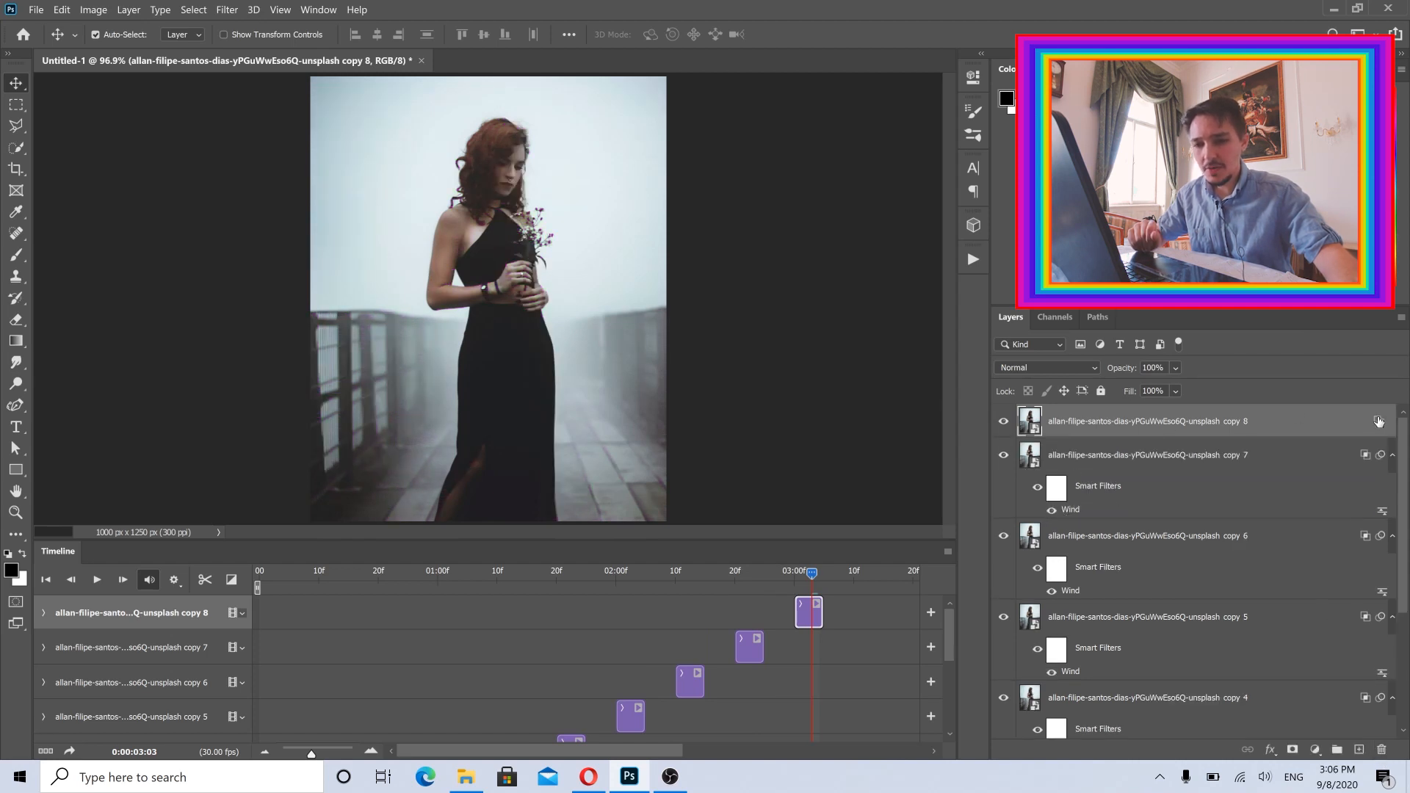
{"action": "double_click", "coordinate": [1312, 426]}
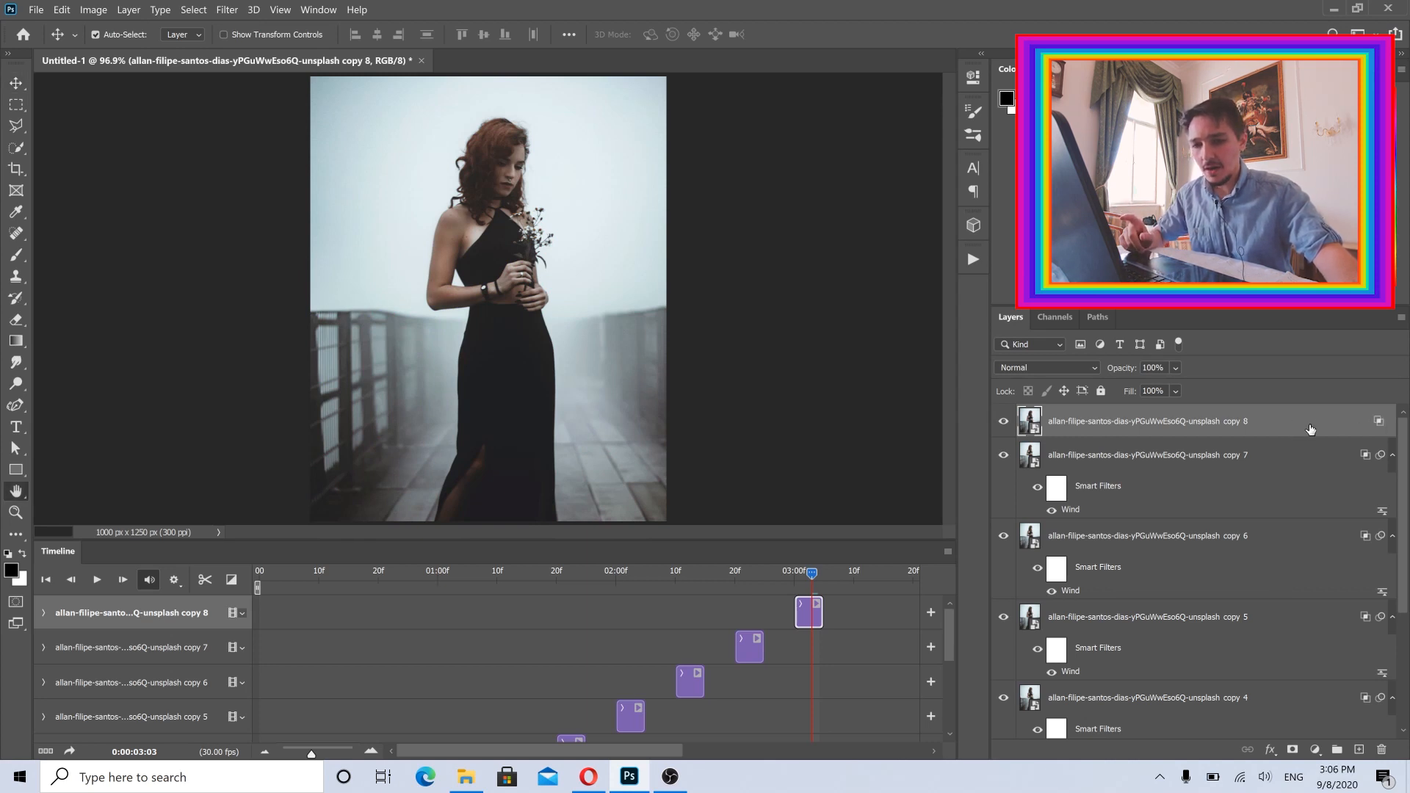
{"action": "left_click", "coordinate": [988, 247]}
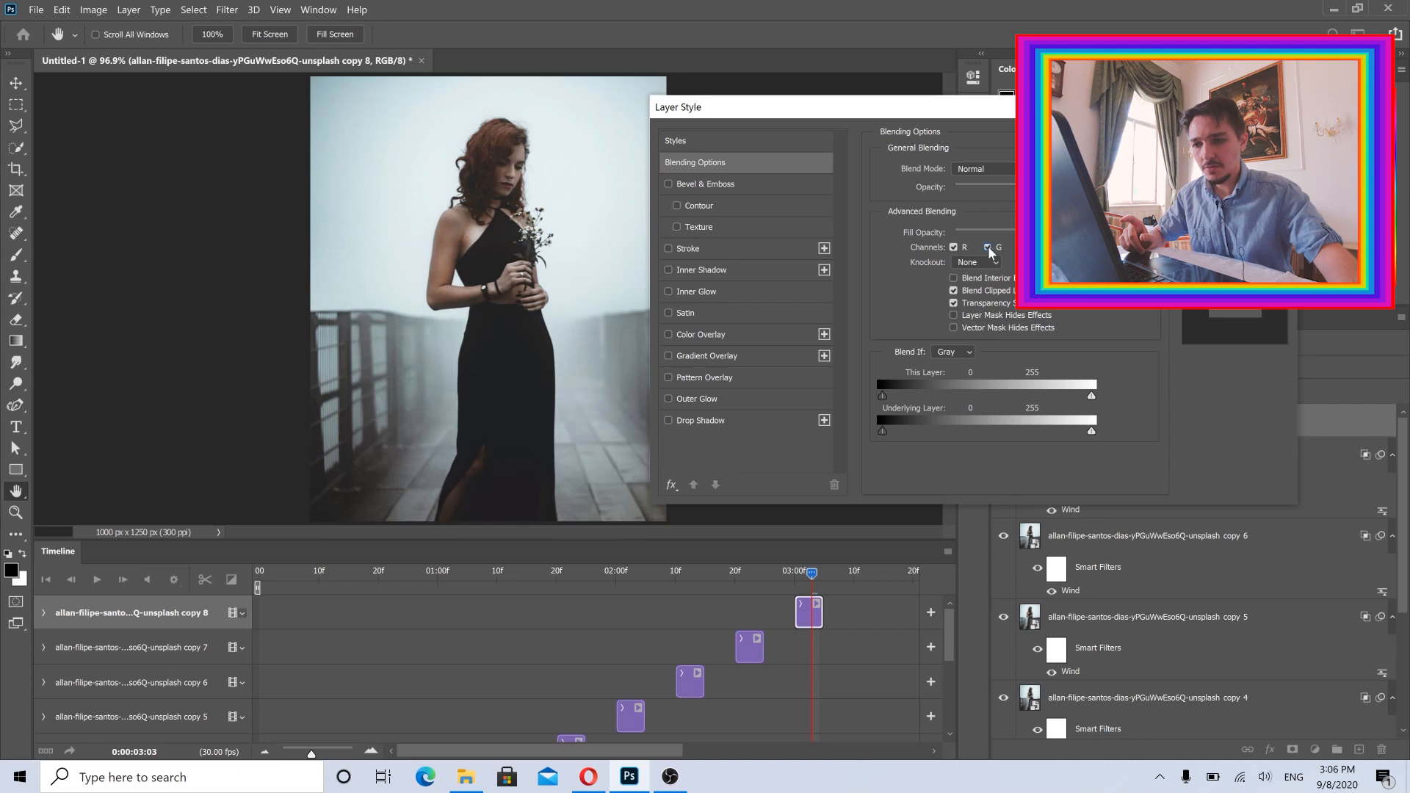
{"action": "left_click", "coordinate": [1235, 140]}
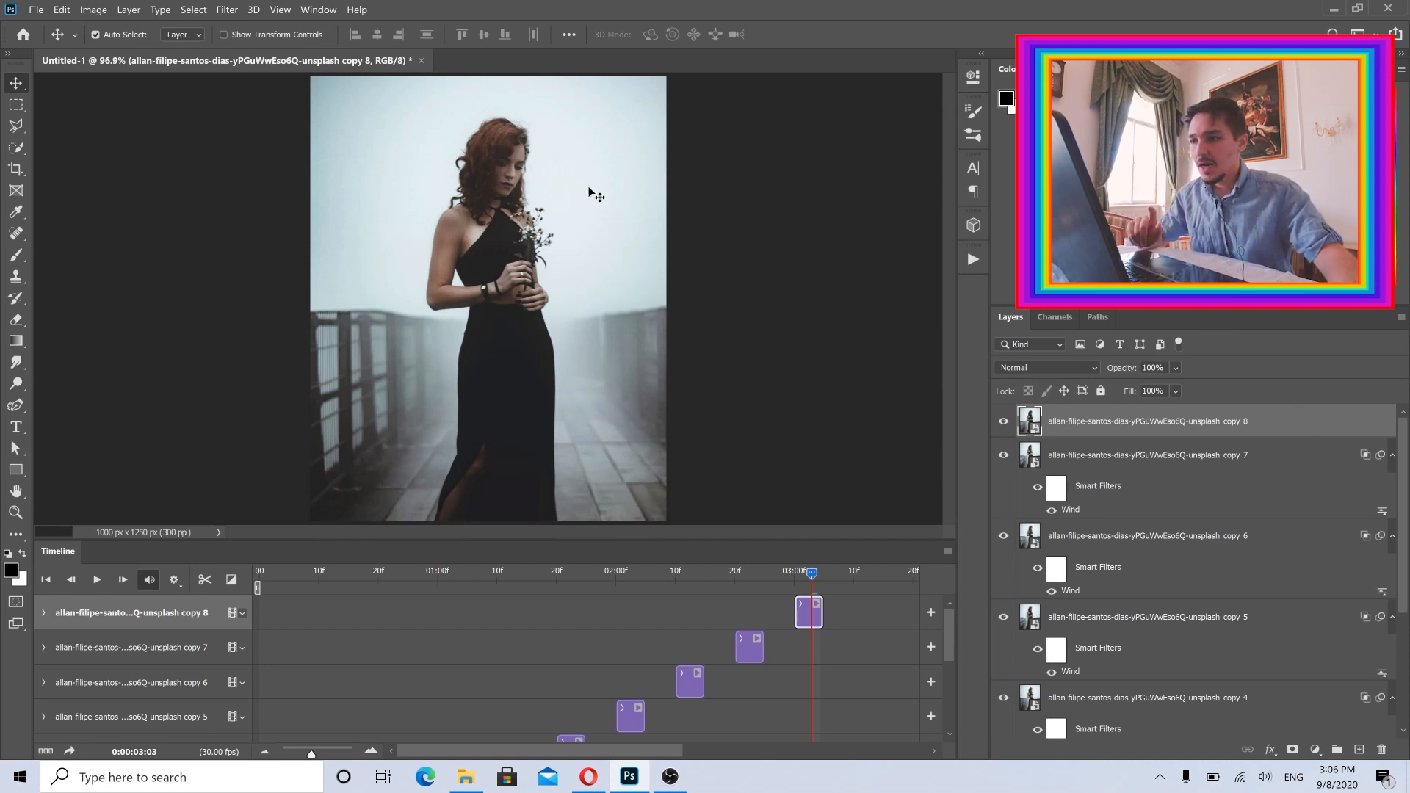
- Apply the Invert adjustment to the eighth copy as a smart filter
{"action": "left_click", "coordinate": [92, 10]}
{"action": "mouse_move", "coordinate": [101, 46]}
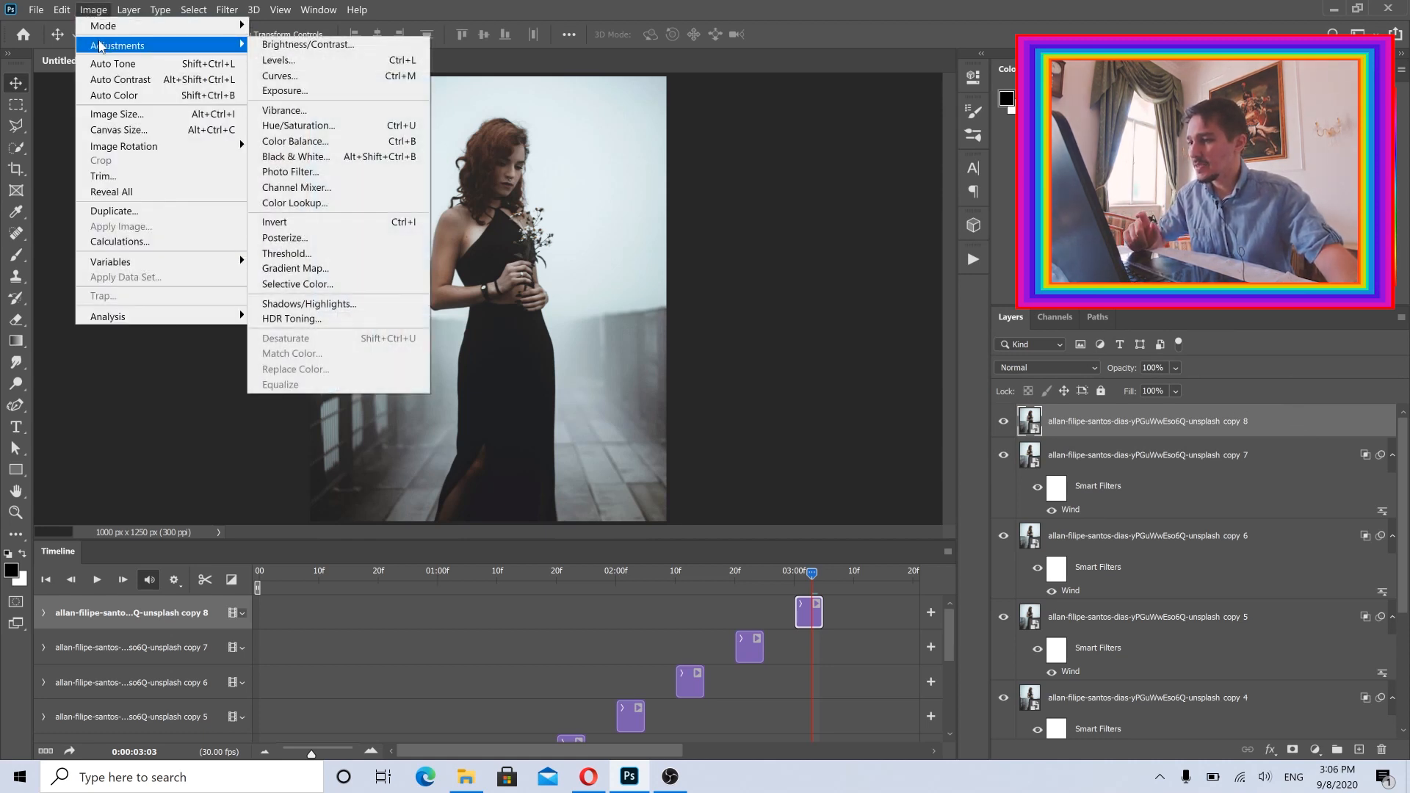
{"action": "left_click", "coordinate": [349, 222]}
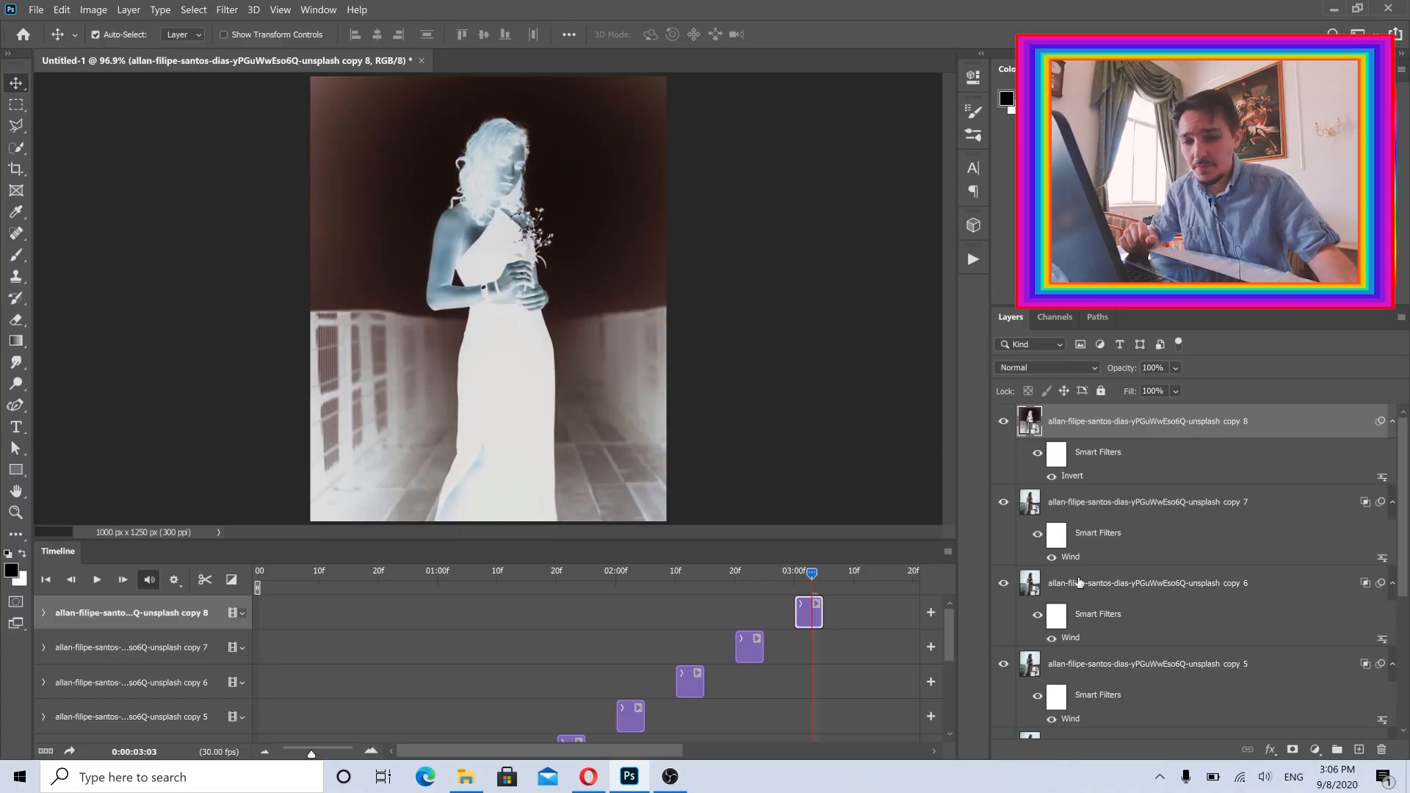
- Duplicate the eighth copy layer and delete the Invert smart filter from the new ninth copy
{"action": "left_click_drag", "start_coordinate": [439, 749], "coordinate": [560, 764]}
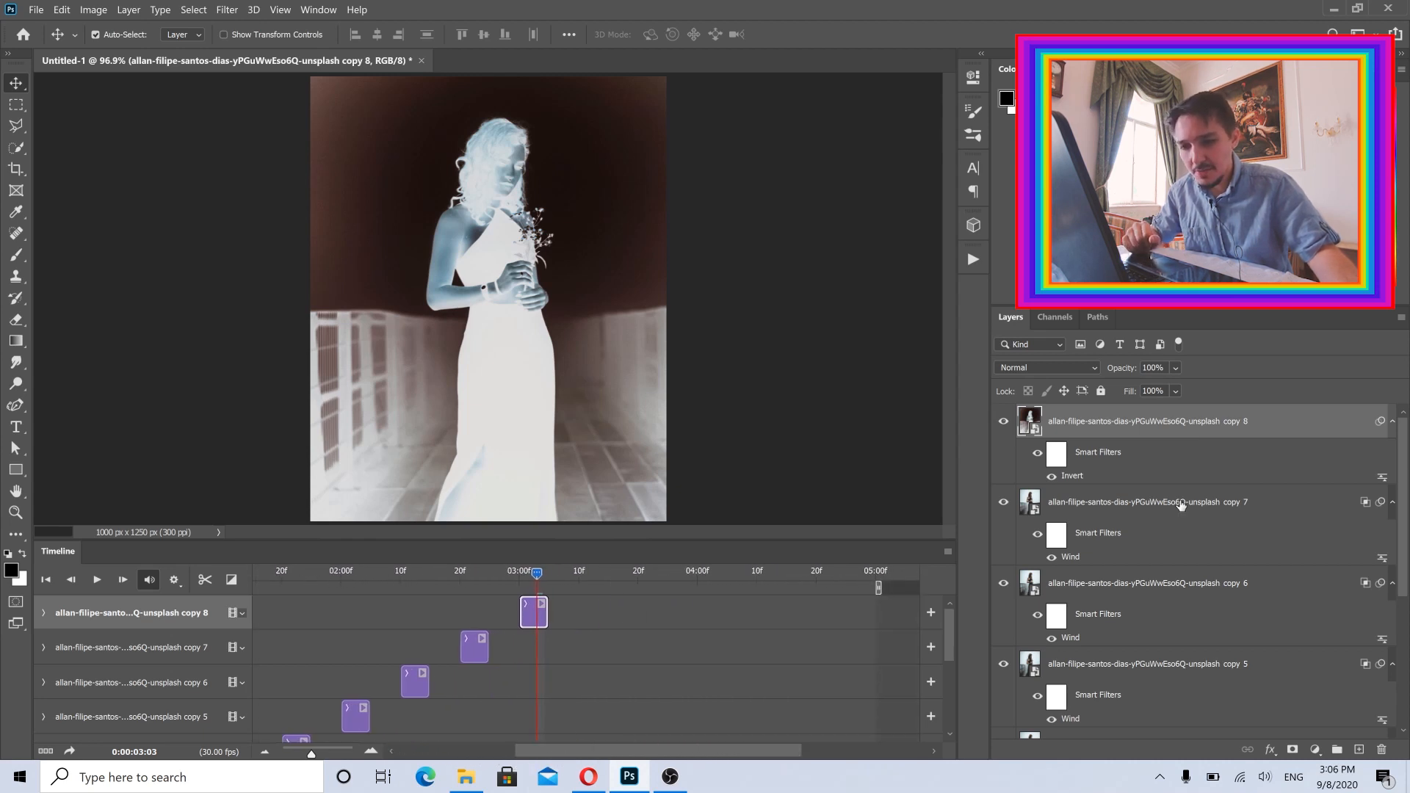
{"action": "right_click", "coordinate": [1298, 423]}
{"action": "left_click", "coordinate": [1107, 83]}
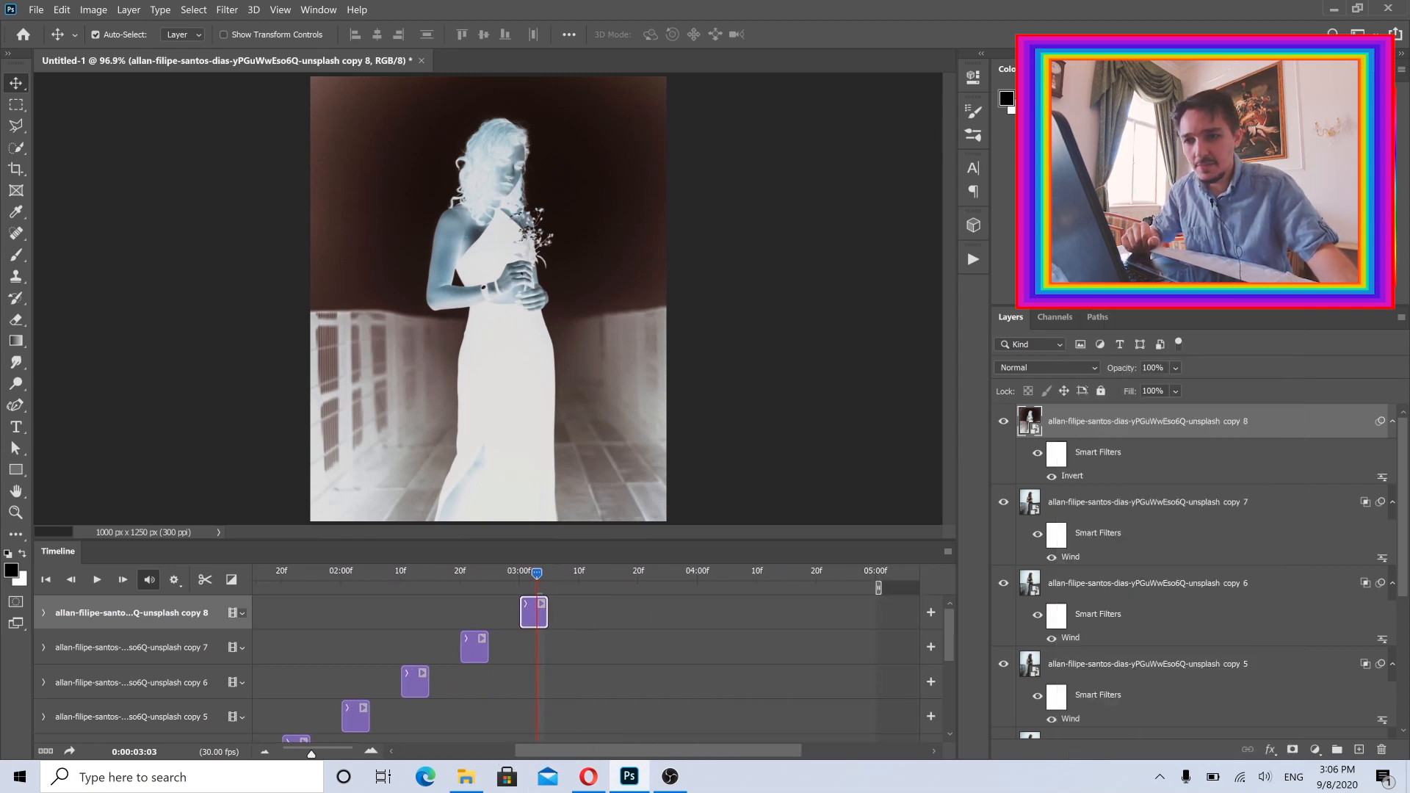
{"action": "key", "text": "Return"}
{"action": "left_click_drag", "start_coordinate": [1071, 478], "coordinate": [1381, 749]}
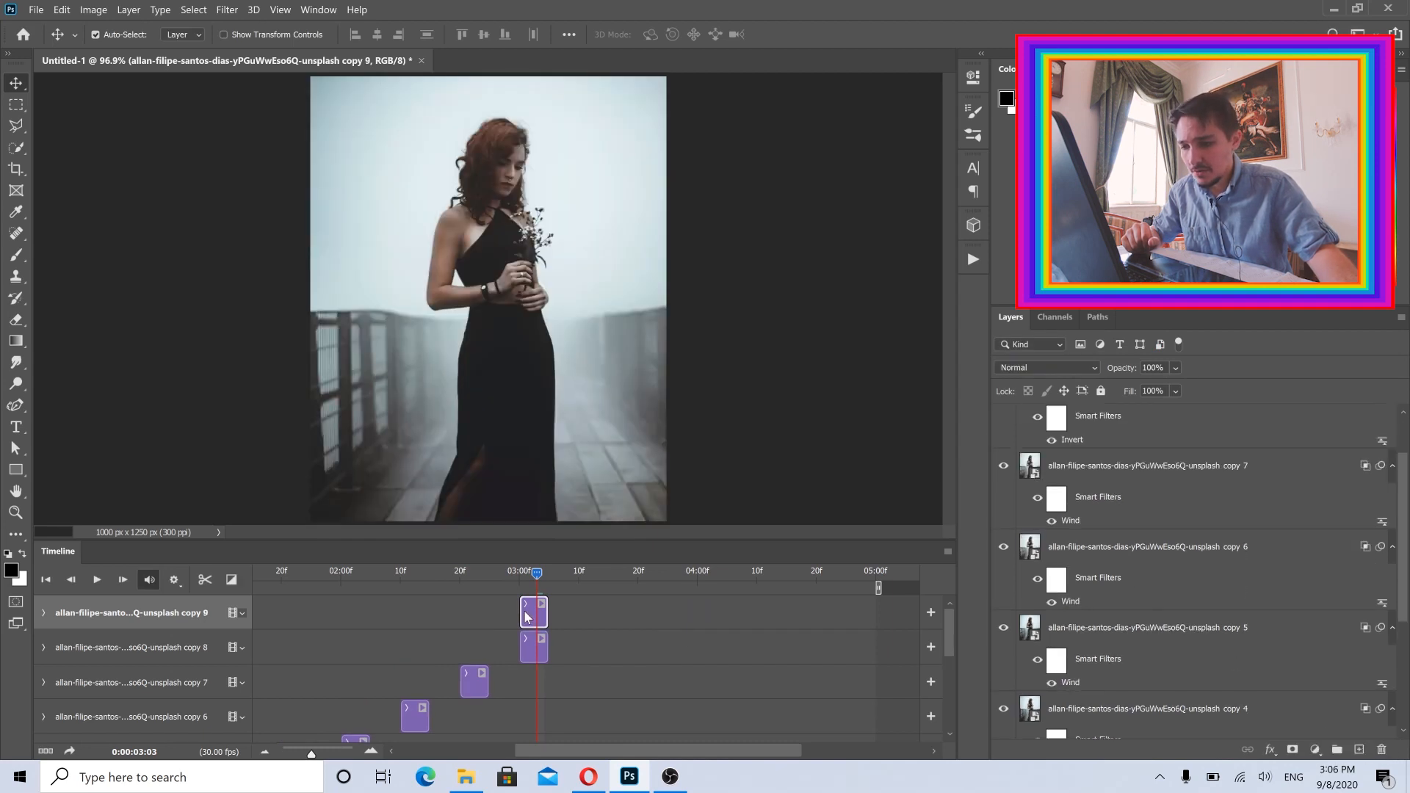
- Move the ninth copy's clip to start at 0:00:03:10 and place the playhead at 0:00:03:13
{"action": "left_click_drag", "start_coordinate": [529, 612], "coordinate": [588, 613]}
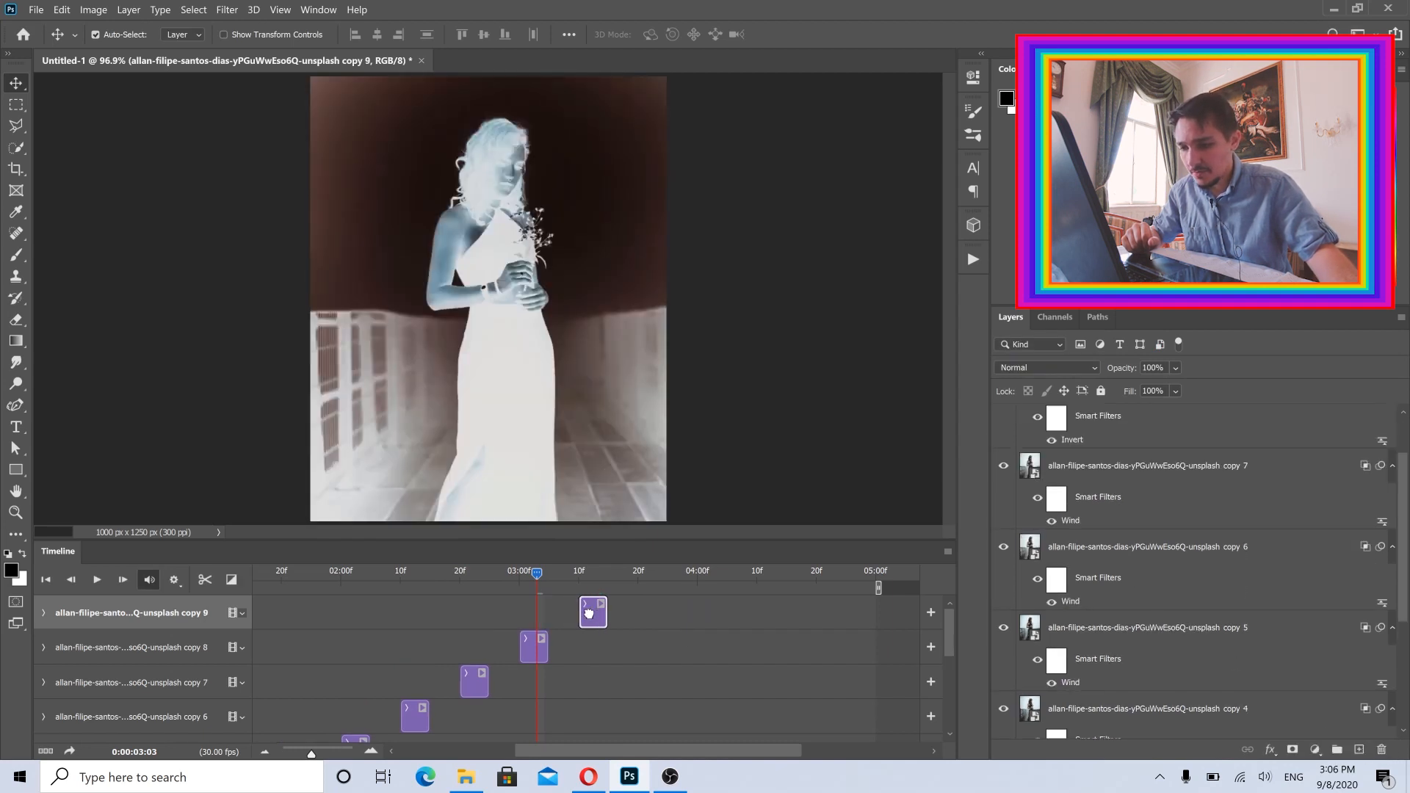
{"action": "left_click", "coordinate": [596, 570]}
{"action": "scroll", "coordinate": [1287, 467], "scroll_direction": "up", "scroll_amount": 2}
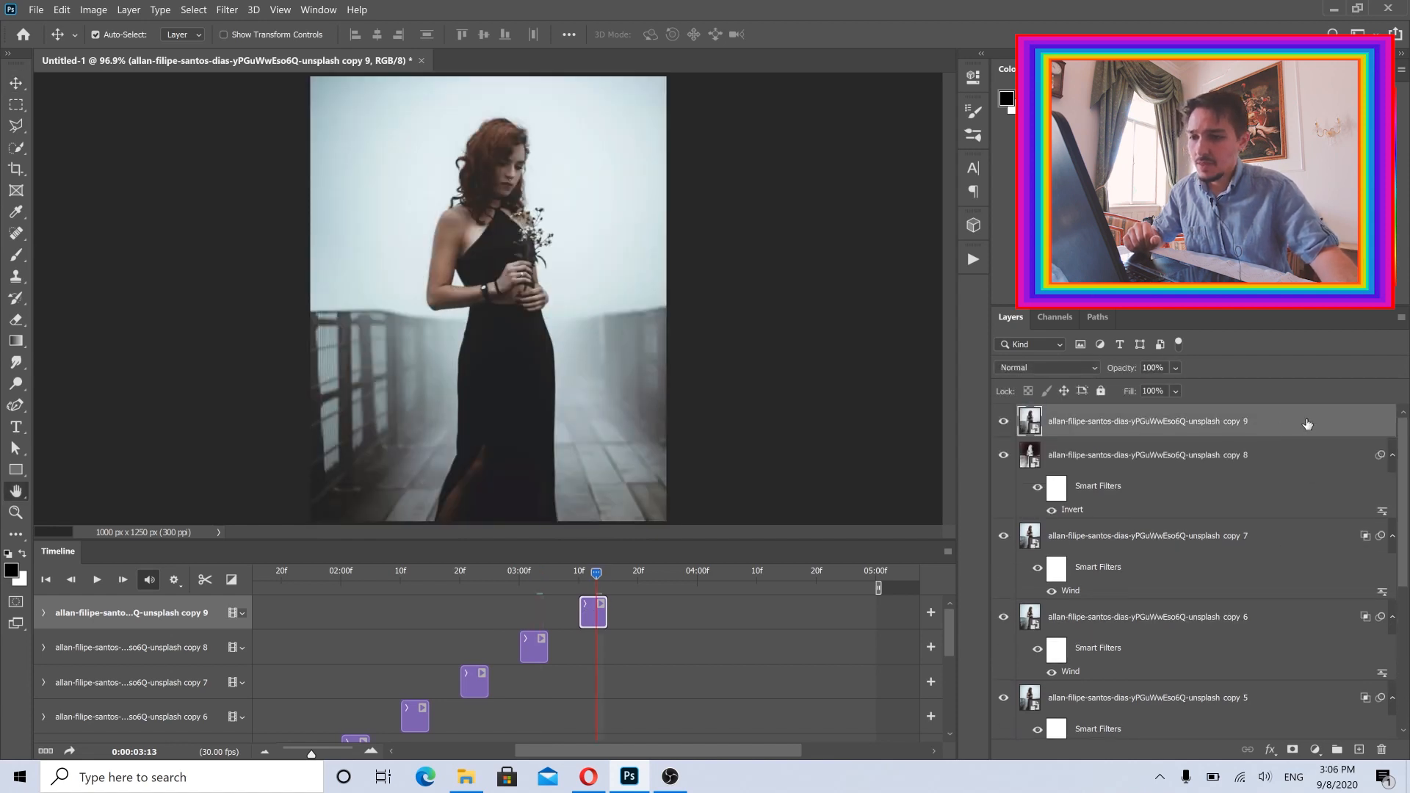
- Exclude the red channel in the ninth copy's blending options
{"action": "double_click", "coordinate": [1305, 422]}
{"action": "left_click", "coordinate": [955, 248]}
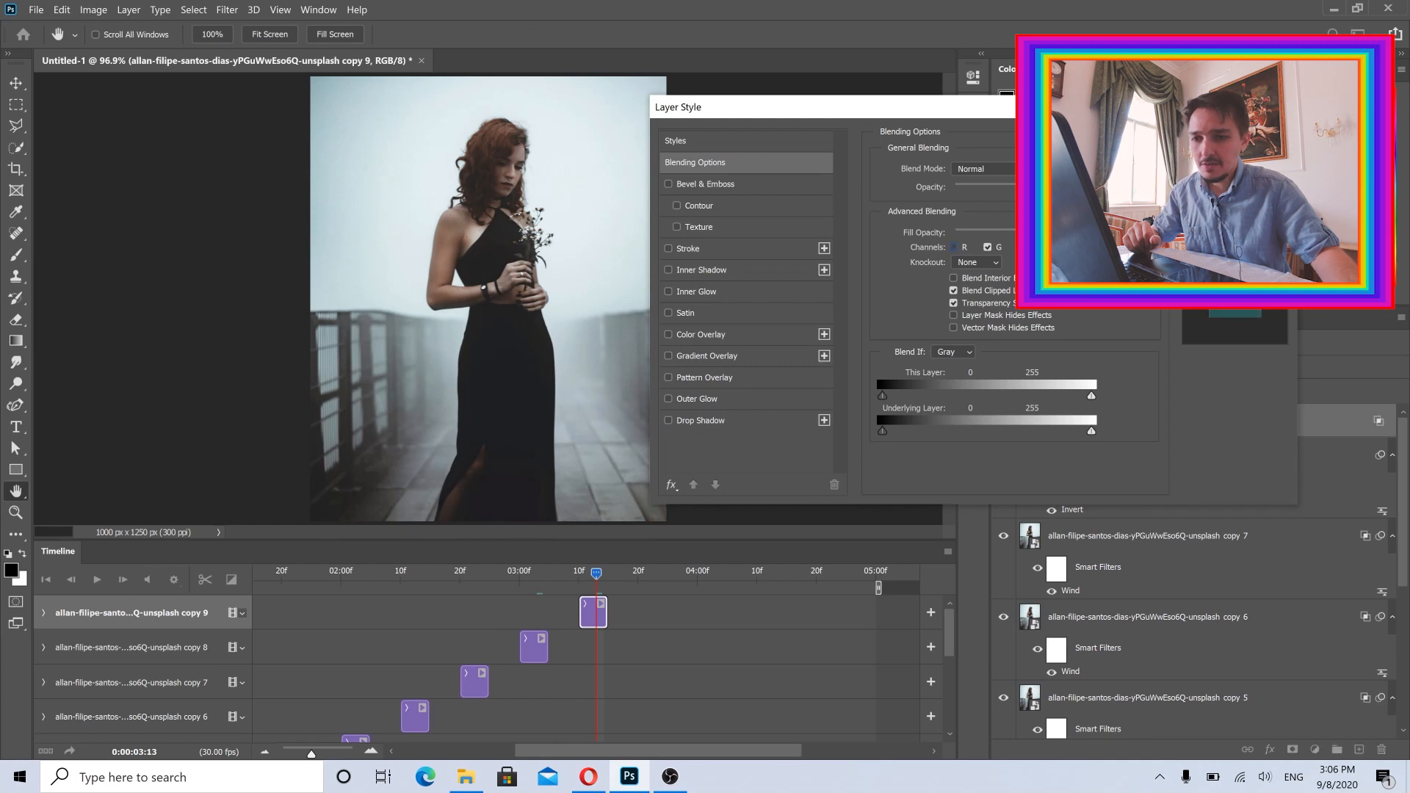
{"action": "left_click", "coordinate": [1235, 139]}
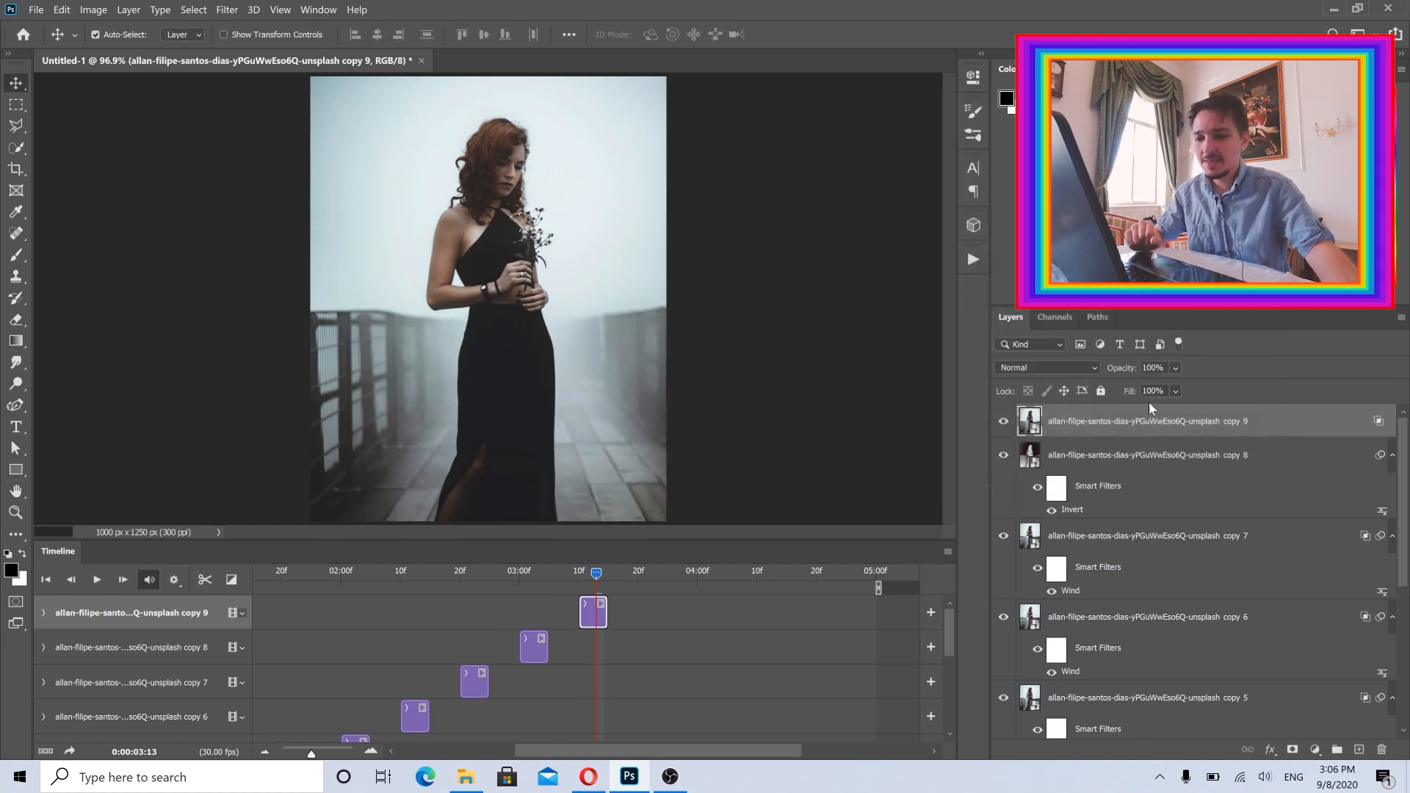
{"action": "key", "text": "shift+Right"}
{"action": "key", "text": "shift+Right"}
{"action": "key", "text": "shift+Right"}
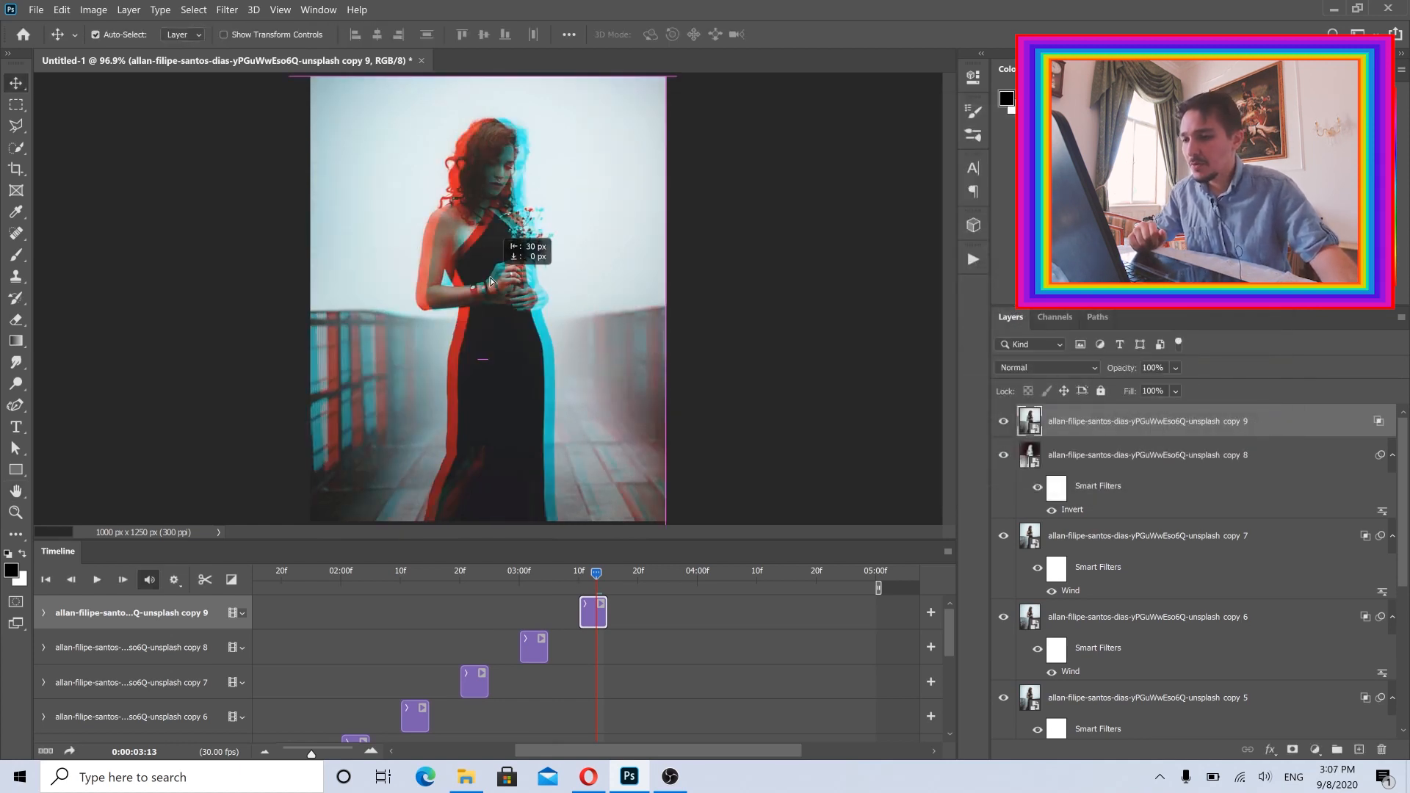
{"action": "key", "text": "shift+Left"}
{"action": "key", "text": "shift+Left"}
{"action": "key", "text": "shift+Left"}
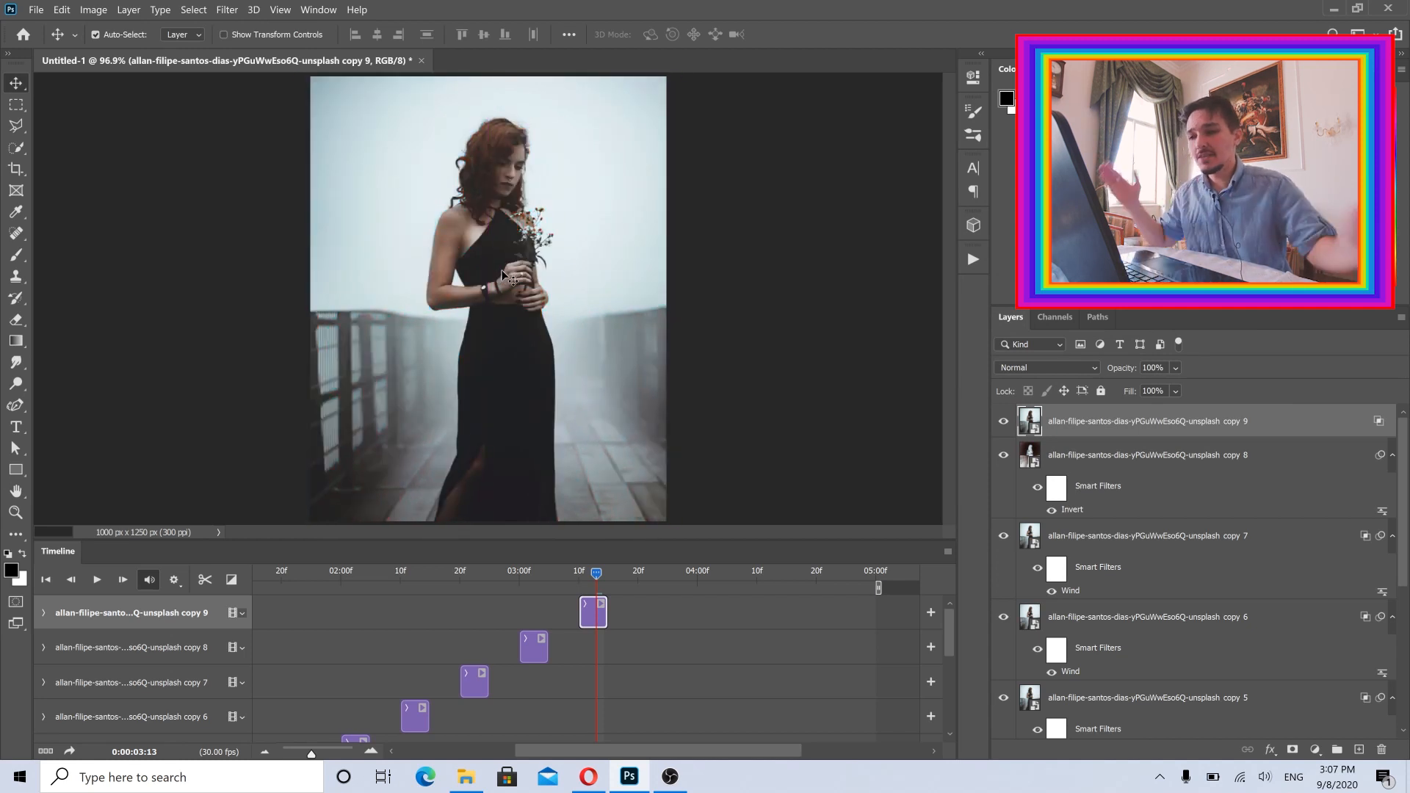
- Enlarge the ninth copy proportionally with Free Transform to about 16.29% and reposition its center at about X 500 px, Y 934 px
{"action": "left_click", "coordinate": [61, 9]}
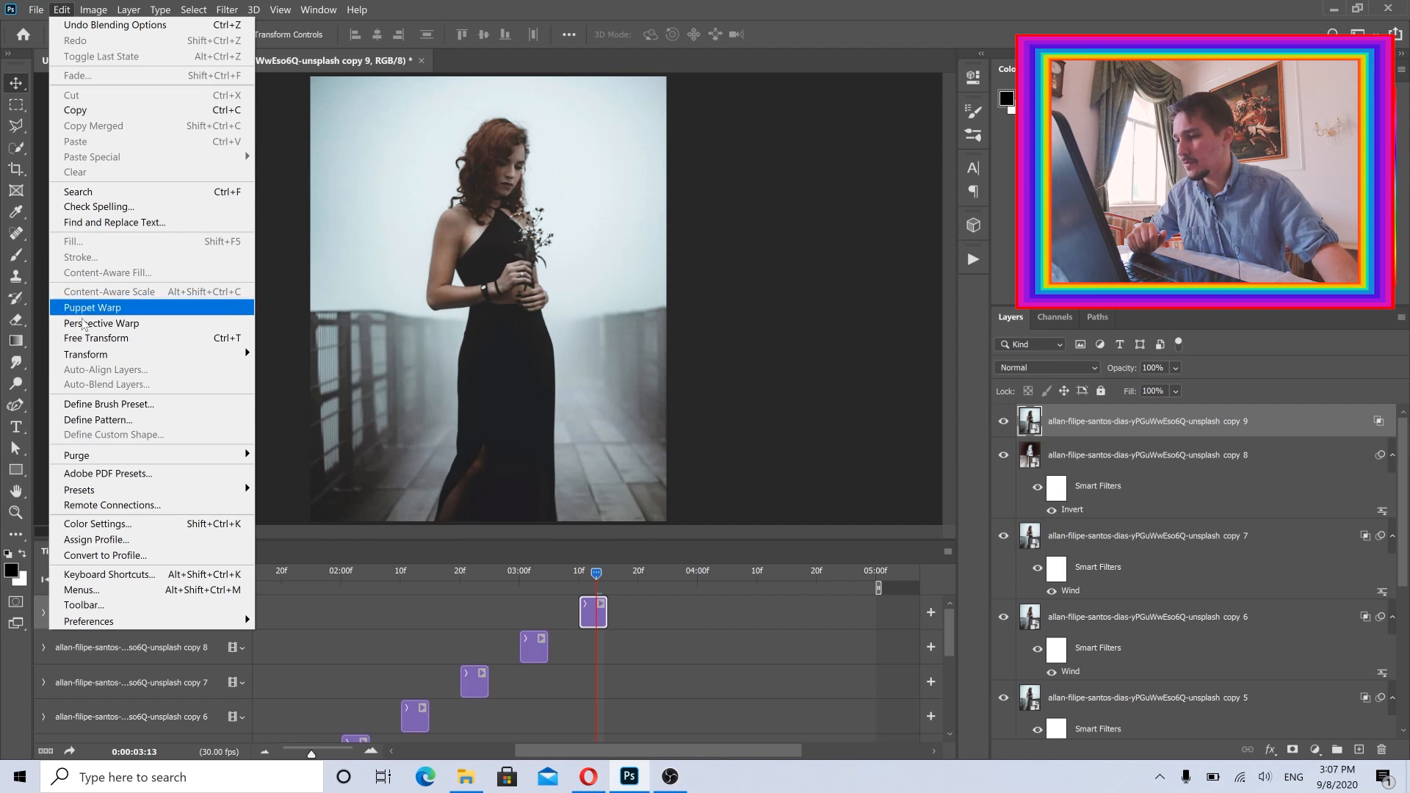
{"action": "left_click", "coordinate": [84, 345]}
{"action": "left_click_drag", "start_coordinate": [669, 359], "coordinate": [896, 358]}
{"action": "left_click_drag", "start_coordinate": [608, 227], "coordinate": [508, 277]}
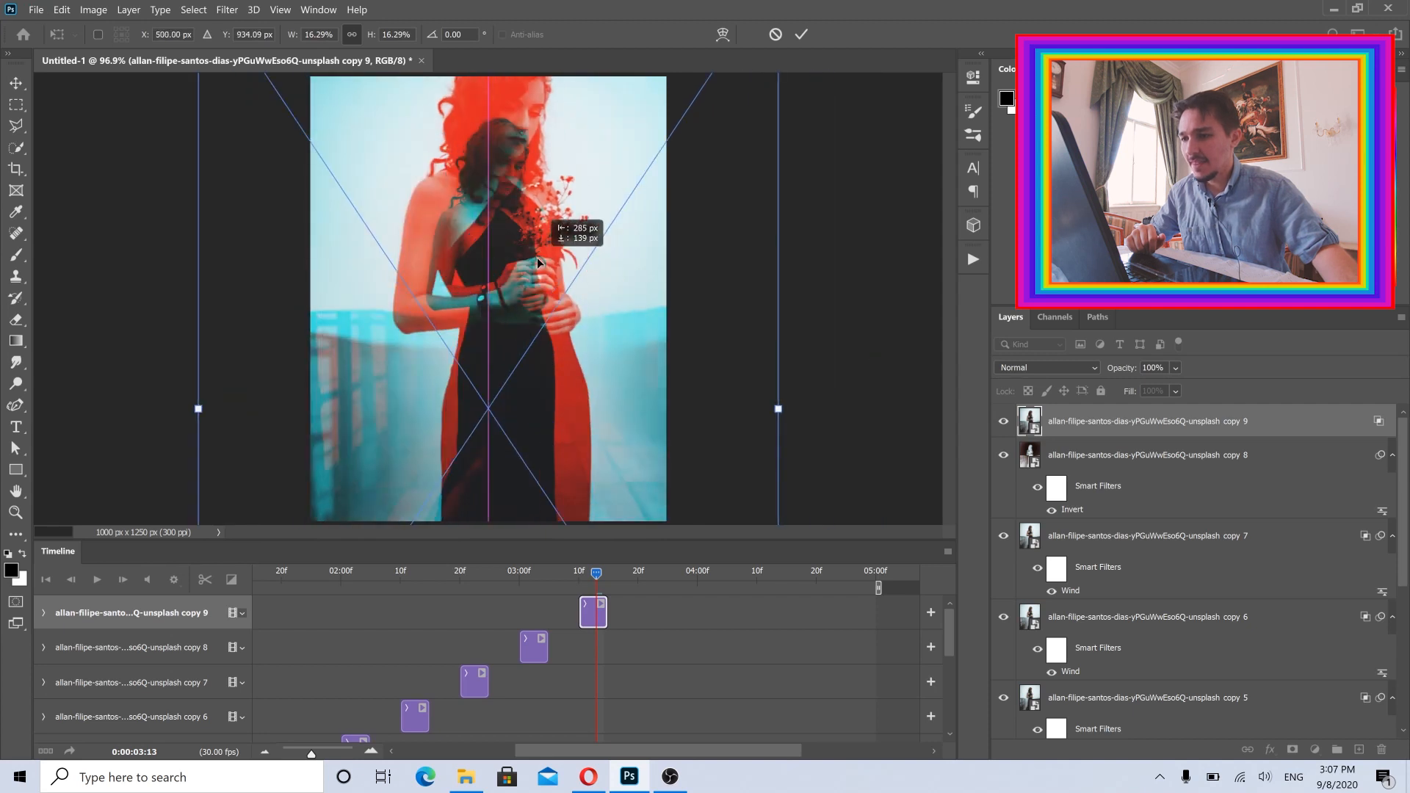
{"action": "left_click", "coordinate": [801, 34]}
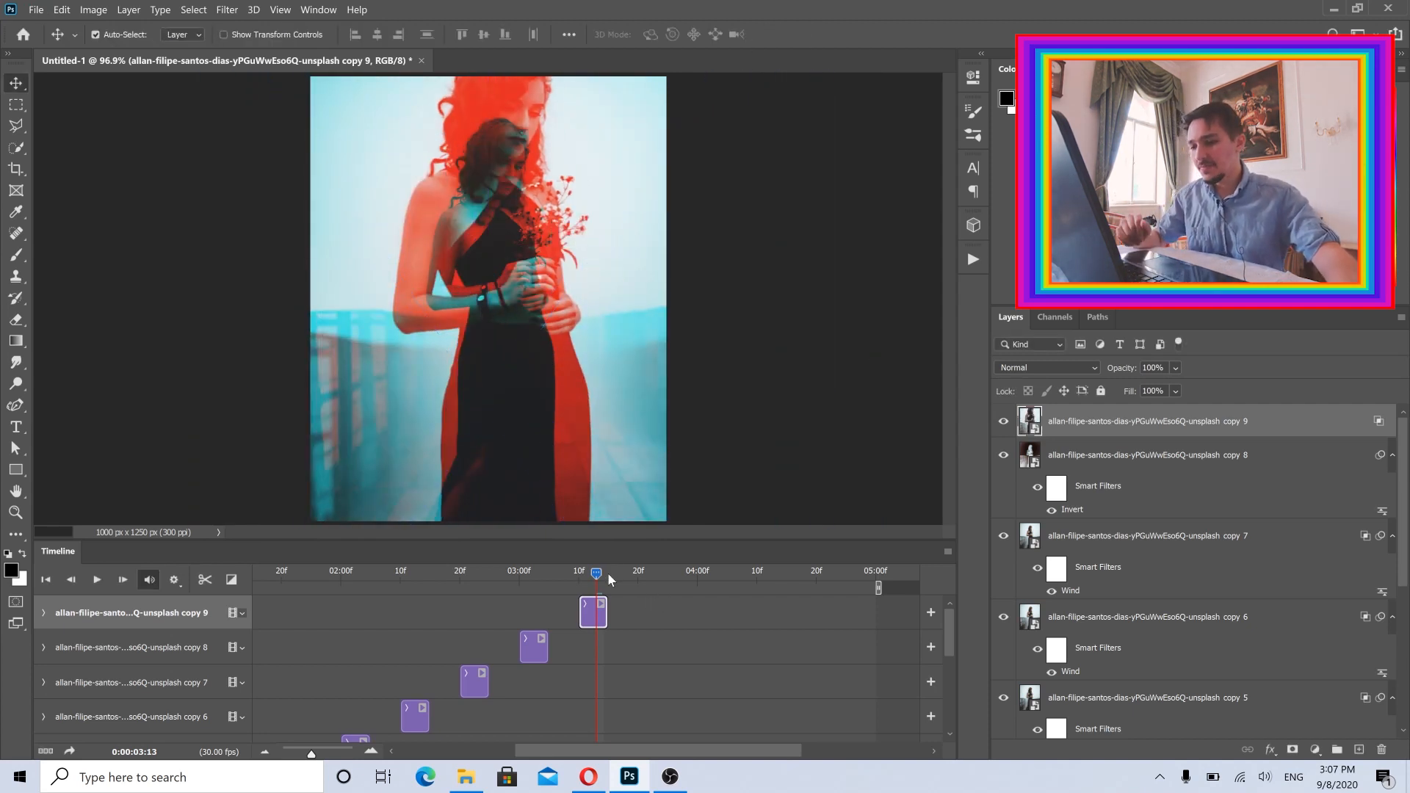
- Shorten the timeline's work area to end with the ninth copy's clip and place the playhead at 0:00:03:14
{"action": "left_click", "coordinate": [268, 754]}
{"action": "left_click", "coordinate": [267, 754]}
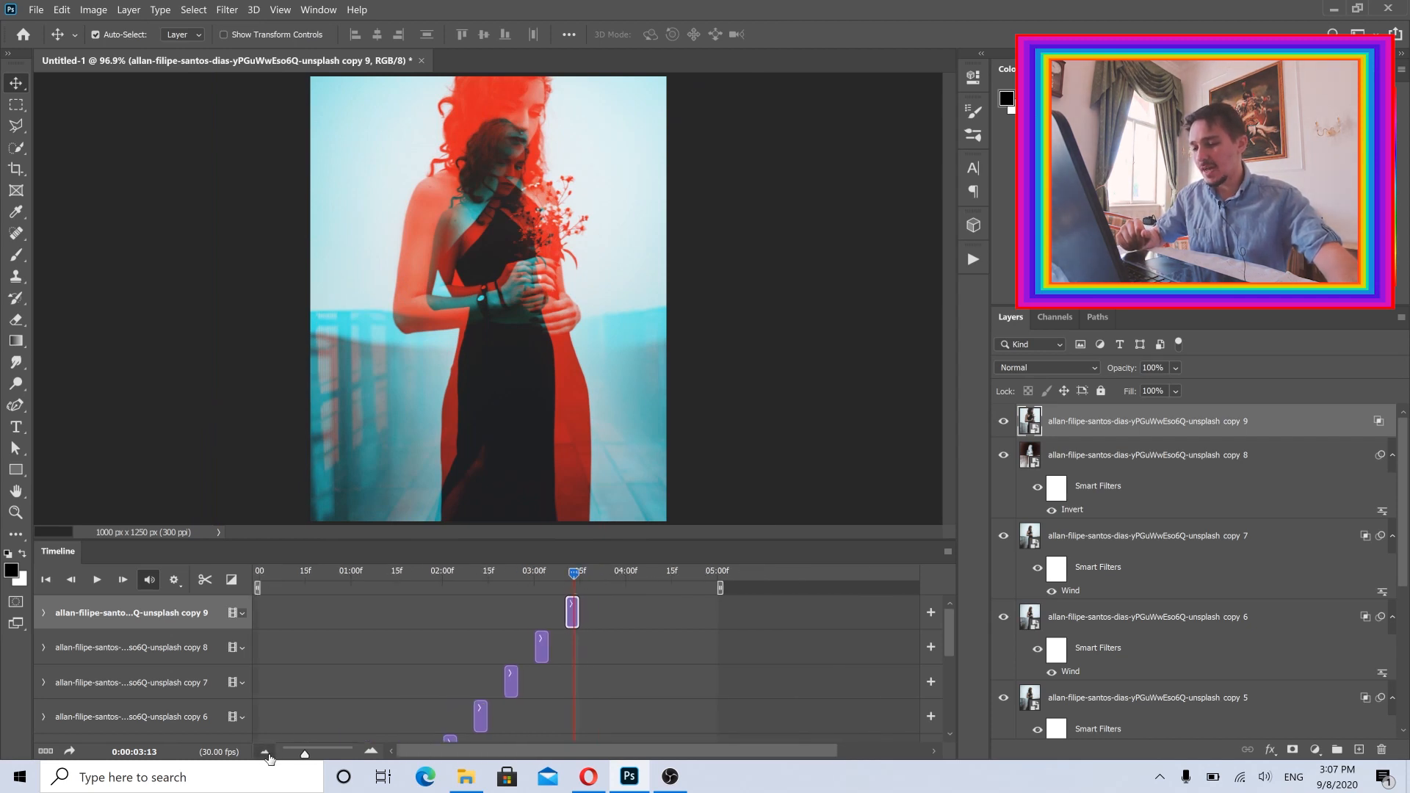
{"action": "left_click", "coordinate": [267, 753]}
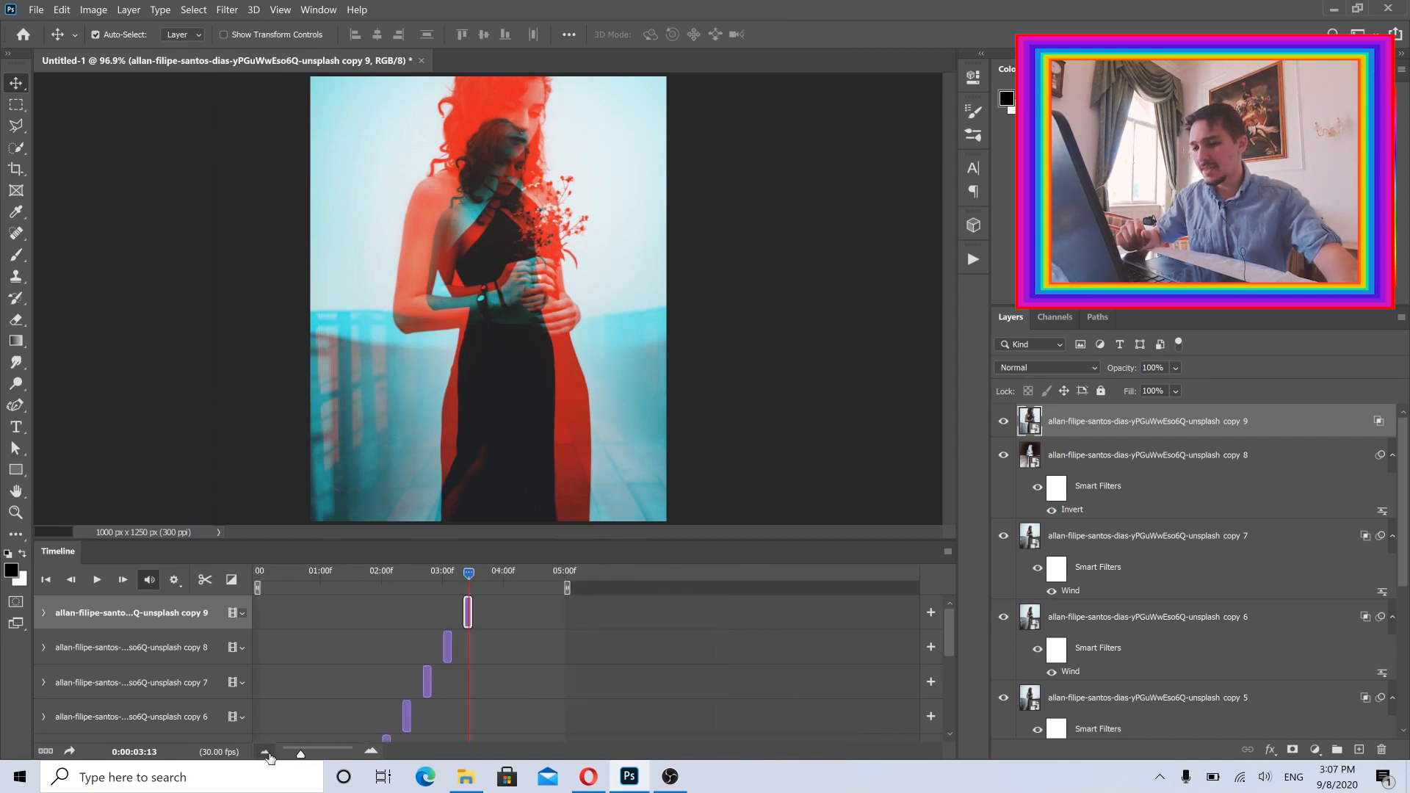
{"action": "left_click", "coordinate": [371, 751]}
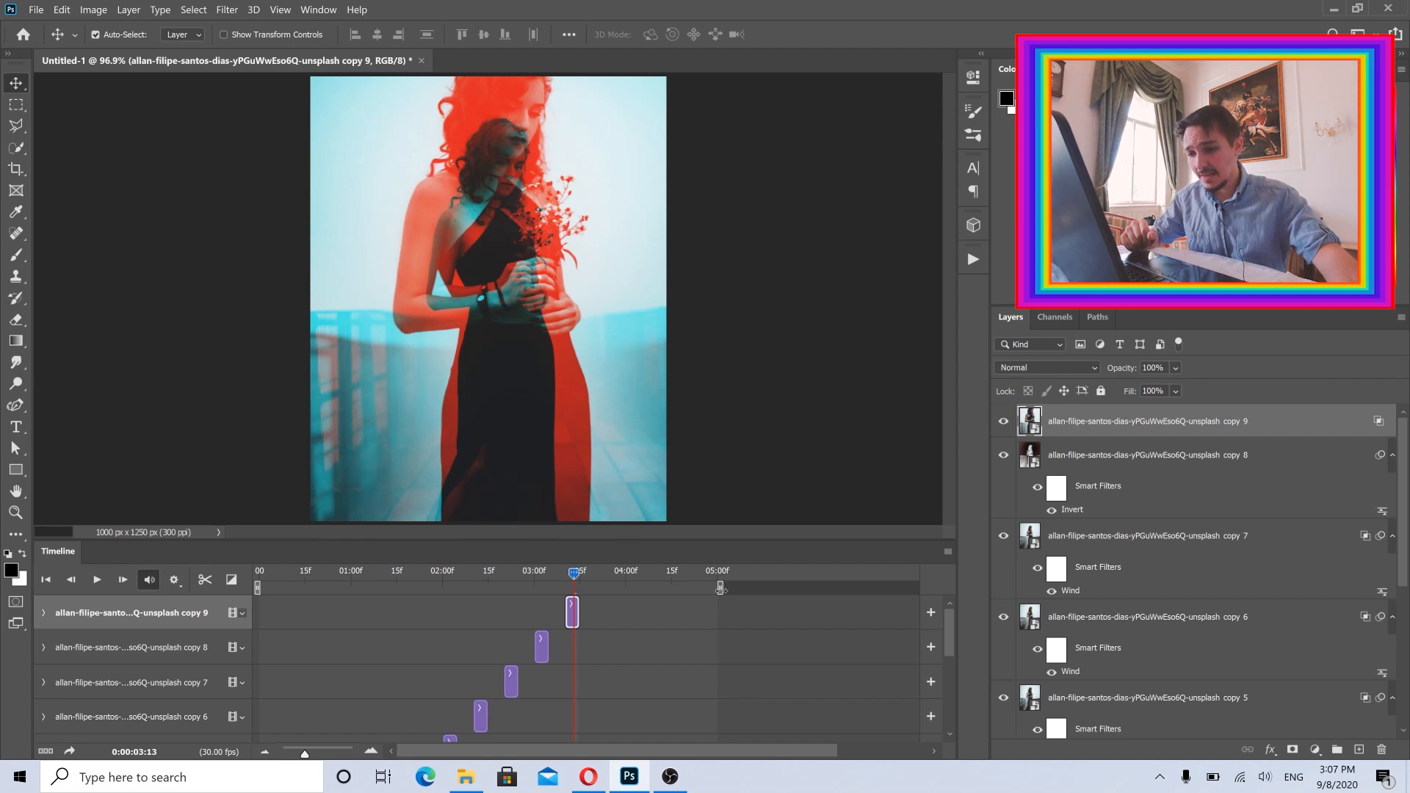
{"action": "left_click_drag", "start_coordinate": [709, 590], "coordinate": [591, 592]}
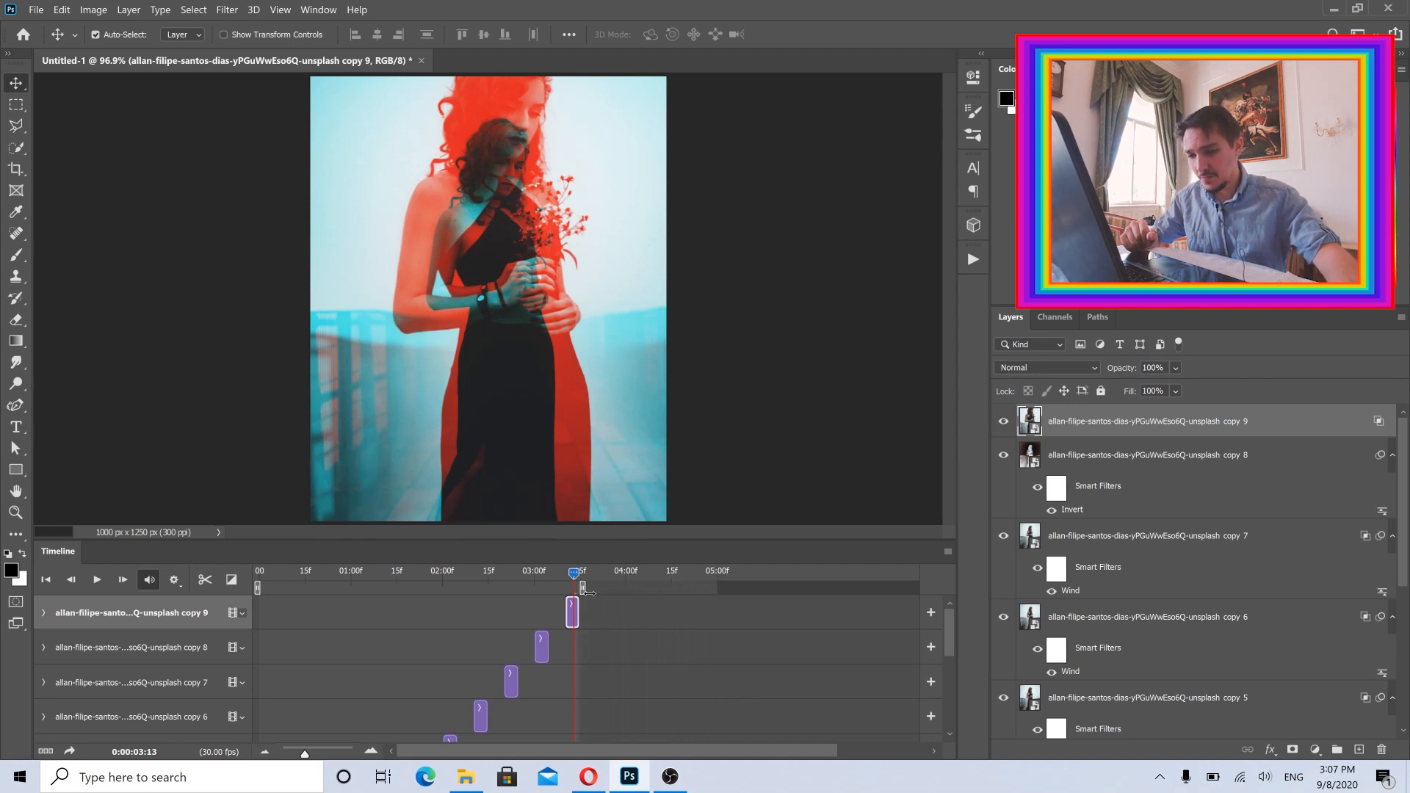
{"action": "left_click", "coordinate": [578, 578]}
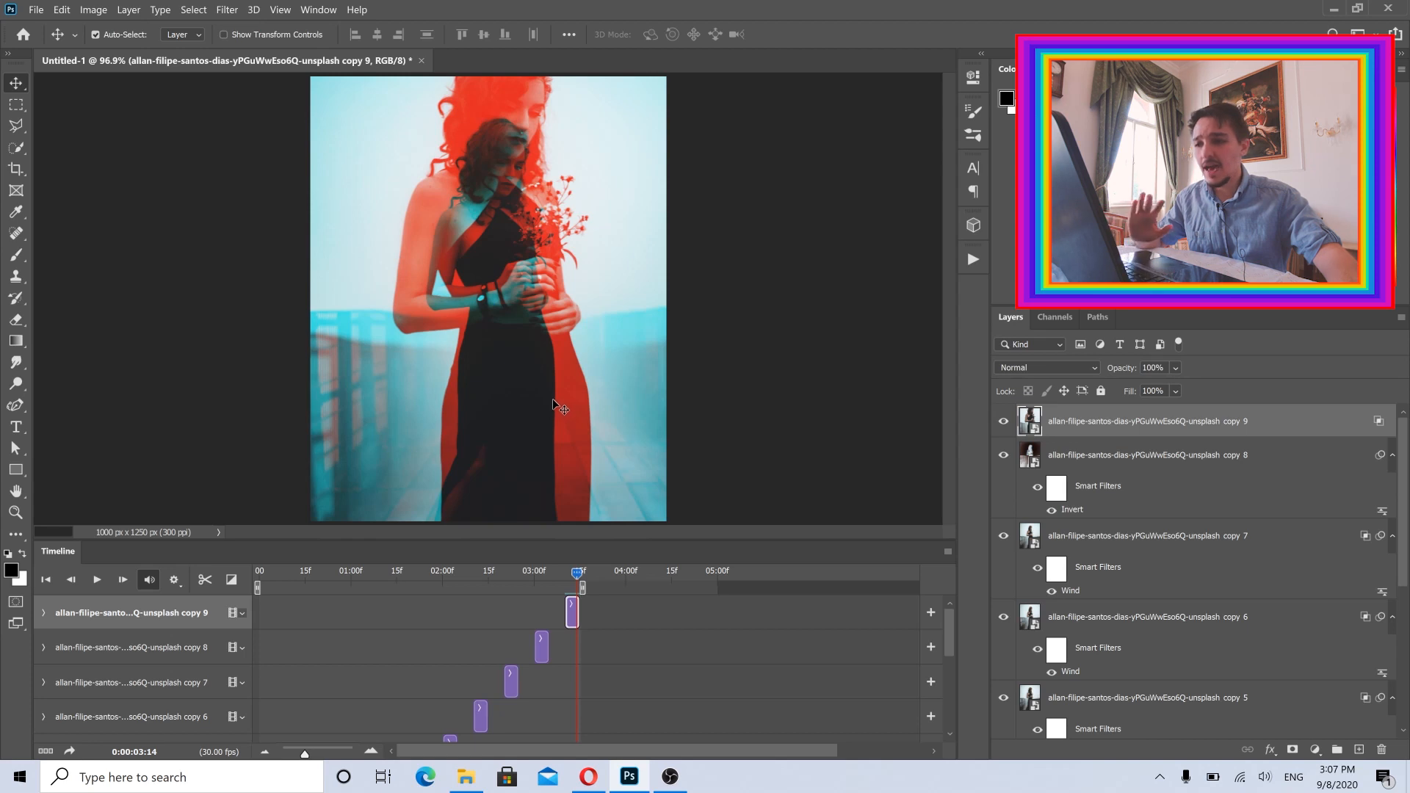
- Stop recording the glitch action and collapse the list of actions
{"action": "left_click", "coordinate": [965, 262]}
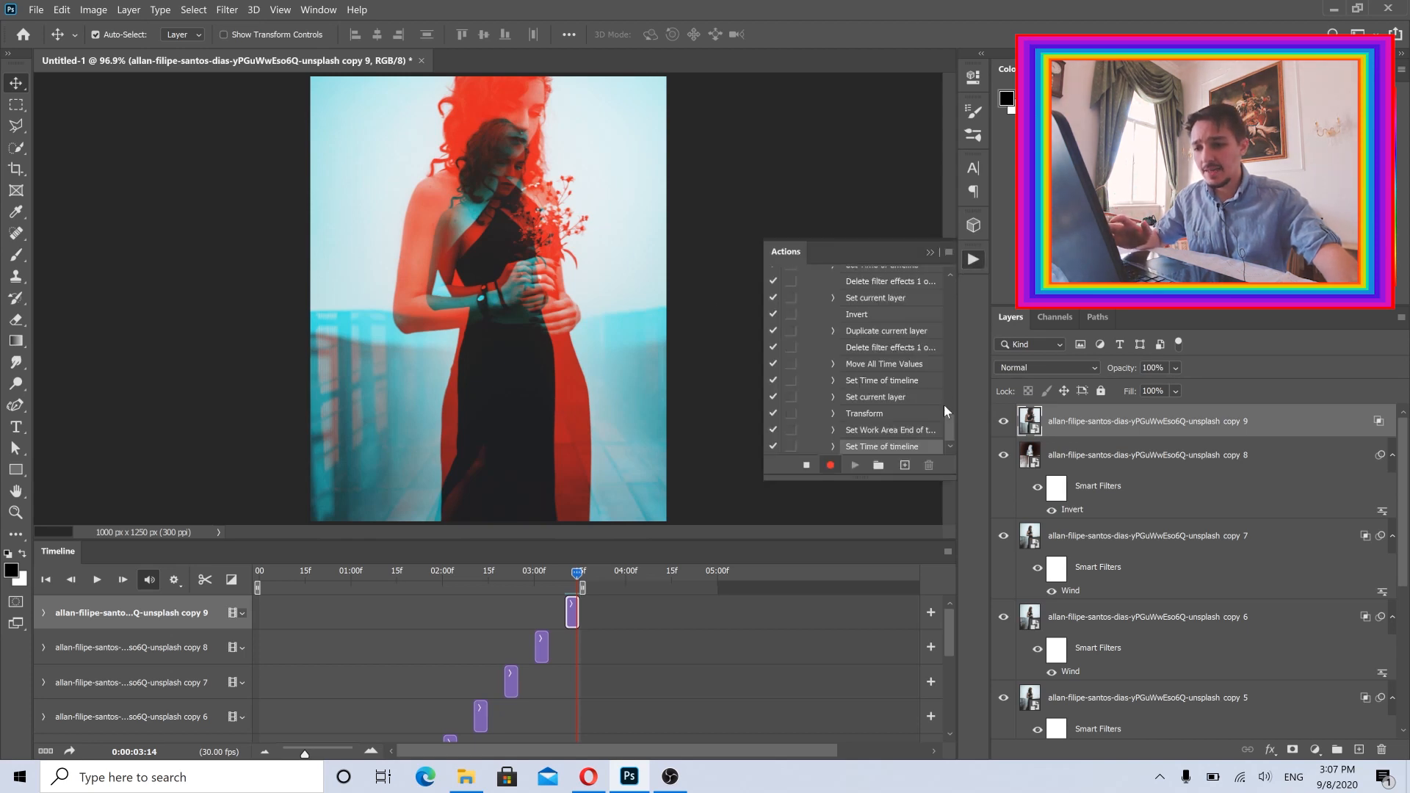
{"action": "left_click", "coordinate": [806, 467]}
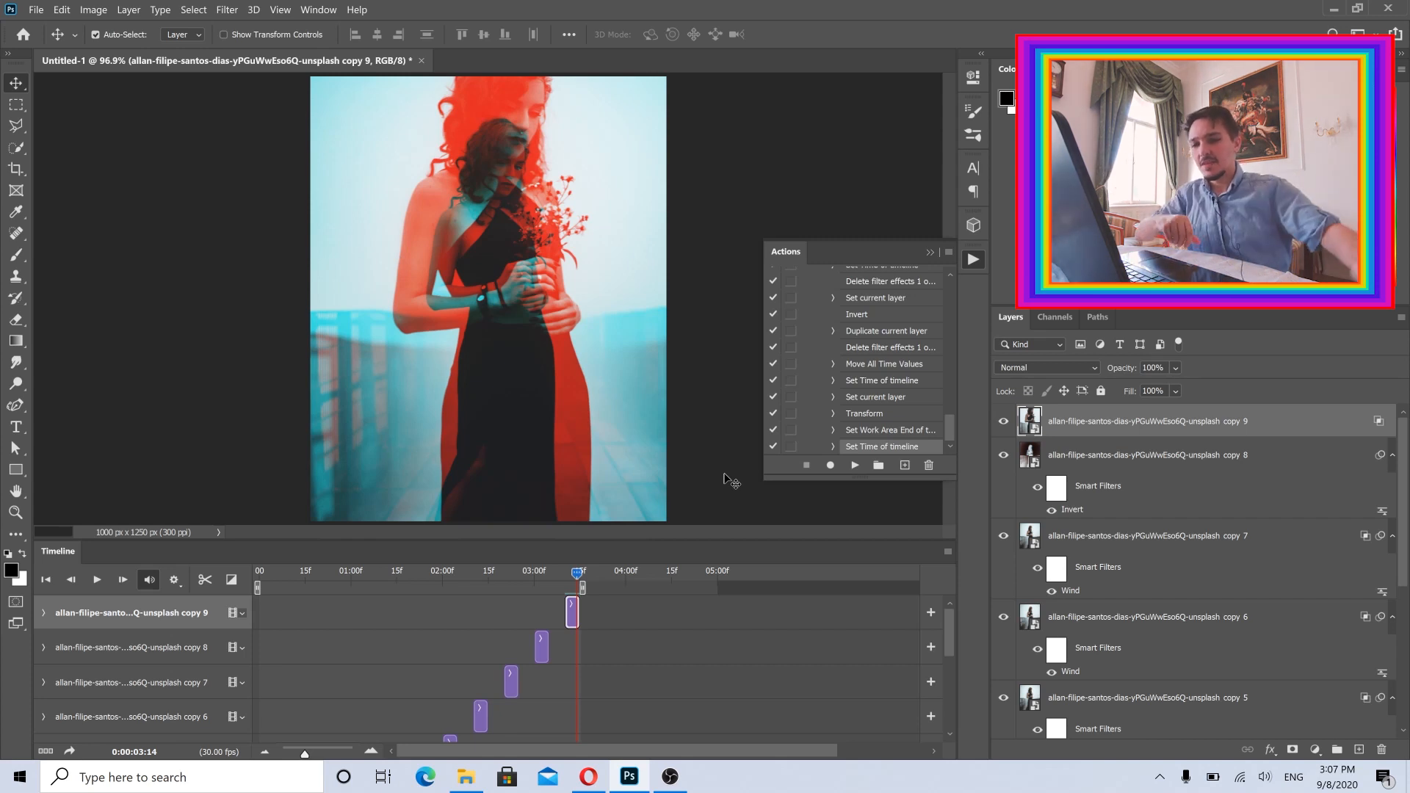
{"action": "left_click", "coordinate": [930, 251]}
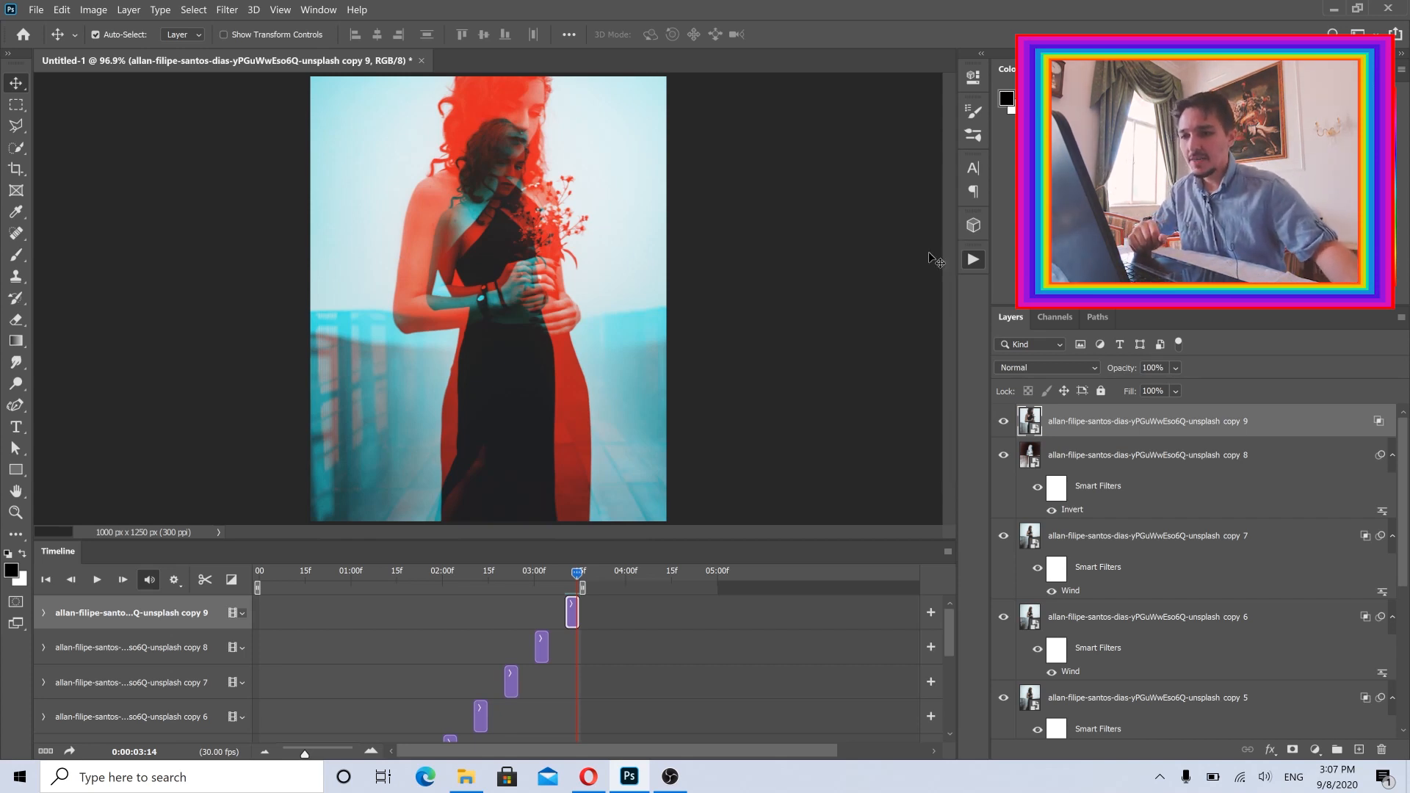
- Start rendering the timeline as a video and name the file "glitched girl very very beutddlfksldkg"
{"action": "left_click", "coordinate": [35, 10]}
{"action": "mouse_move", "coordinate": [158, 235]}
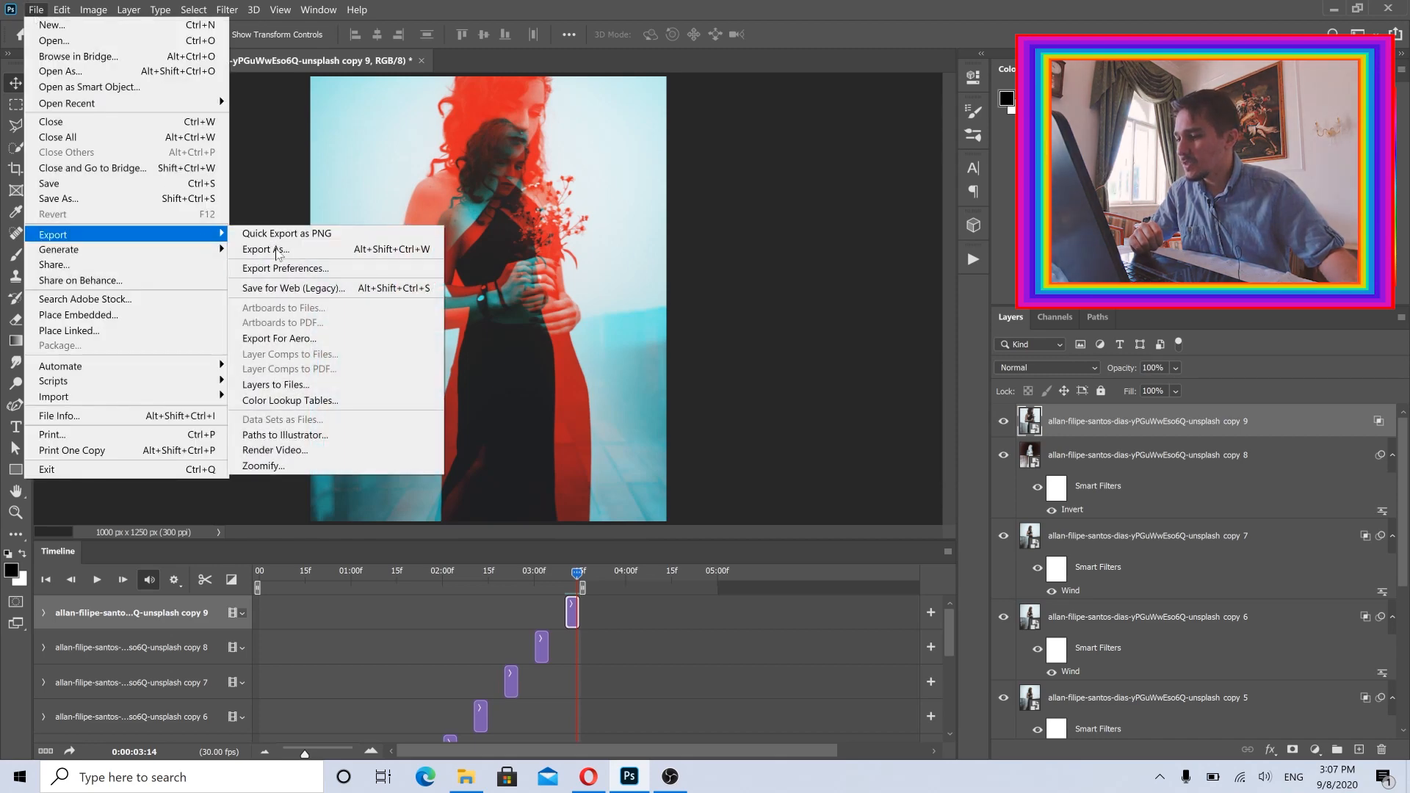
{"action": "left_click", "coordinate": [275, 450]}
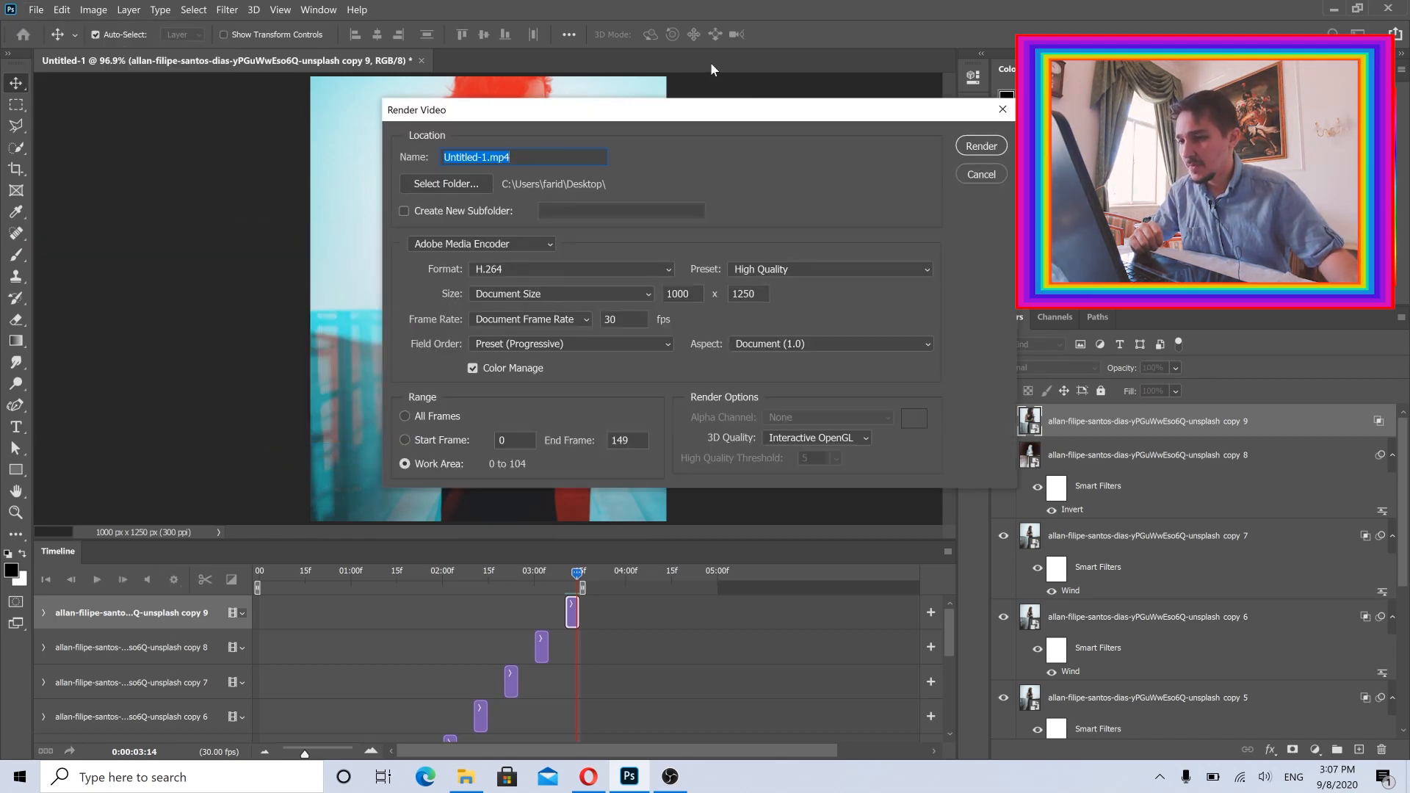
{"action": "left_click_drag", "start_coordinate": [715, 120], "coordinate": [662, 203]}
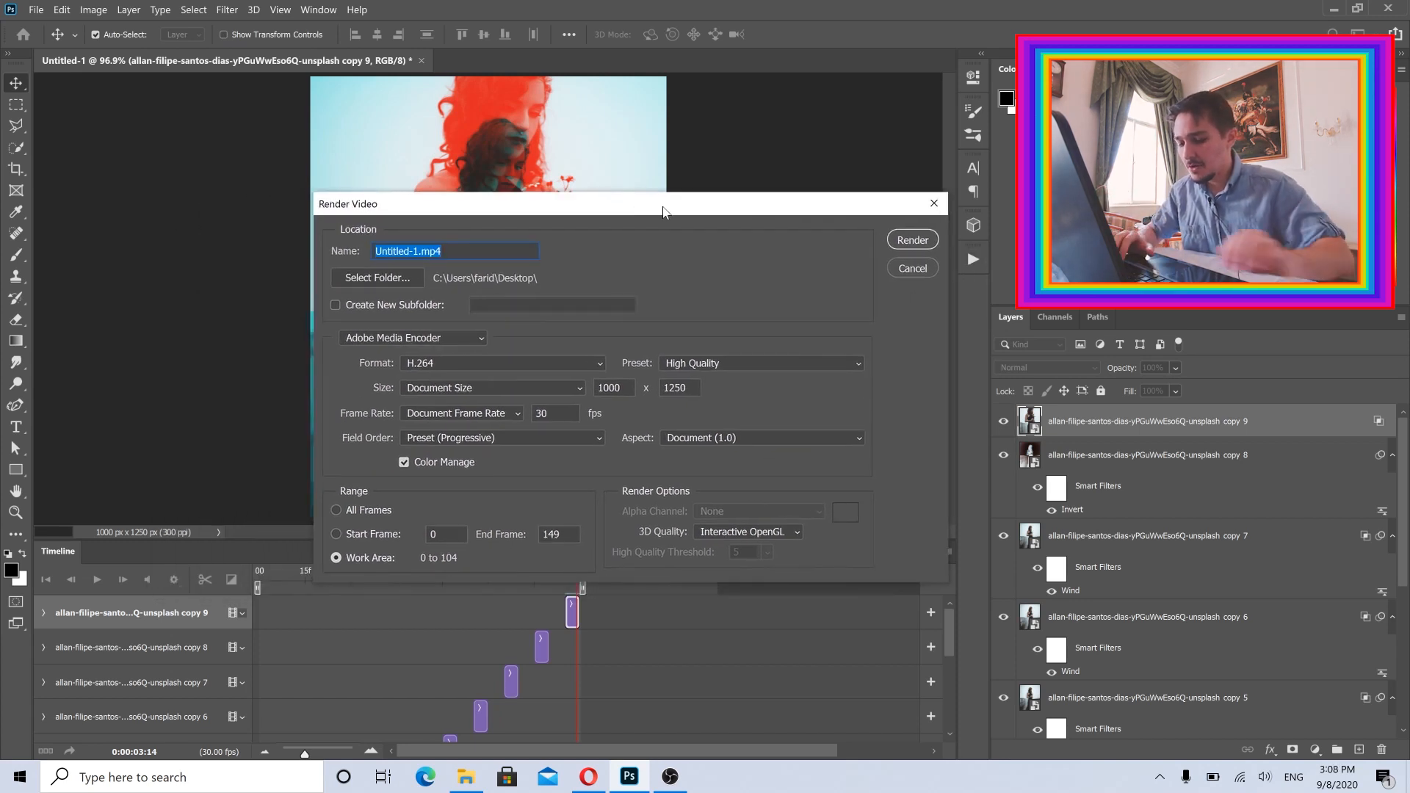
{"action": "type", "text": "girl "}
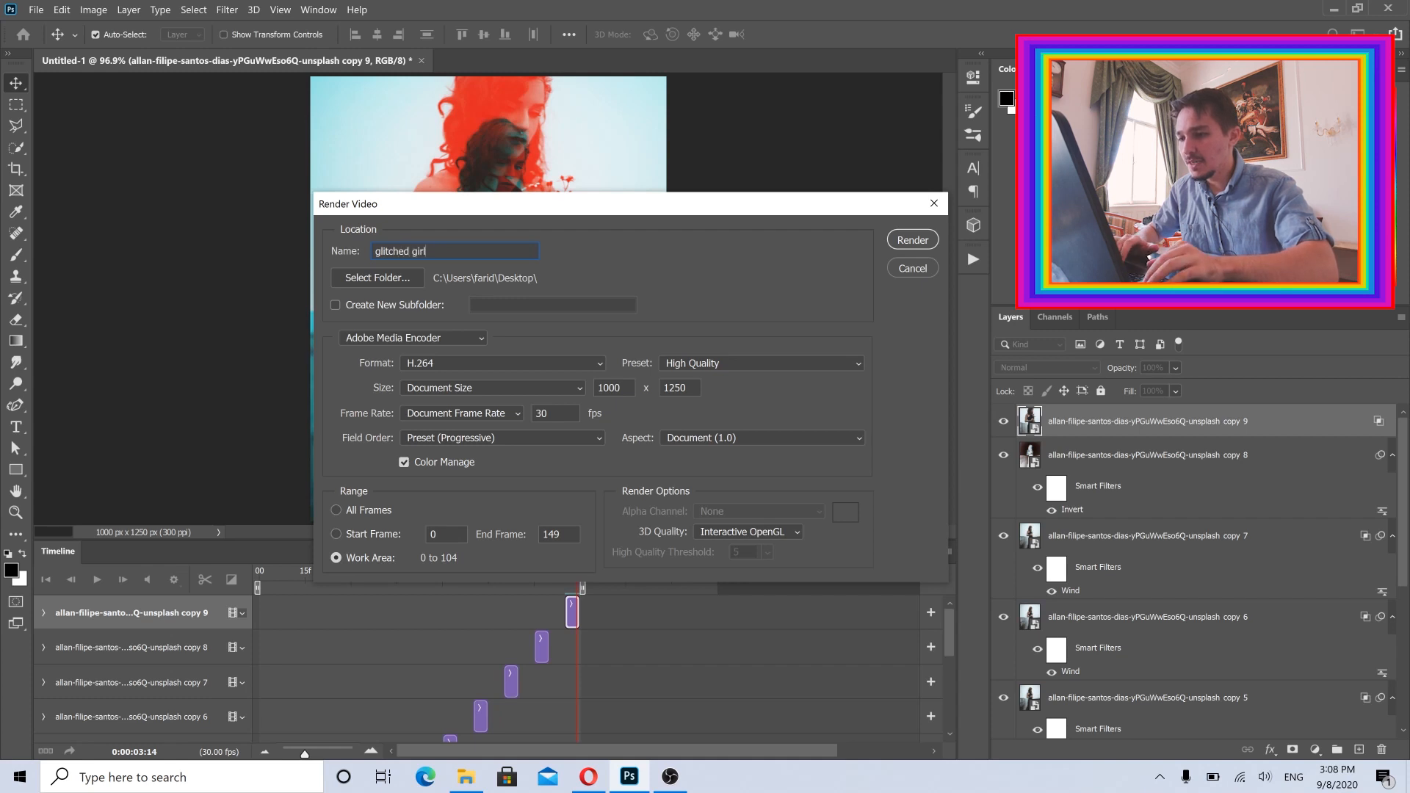
{"action": "type", "text": "very very"}
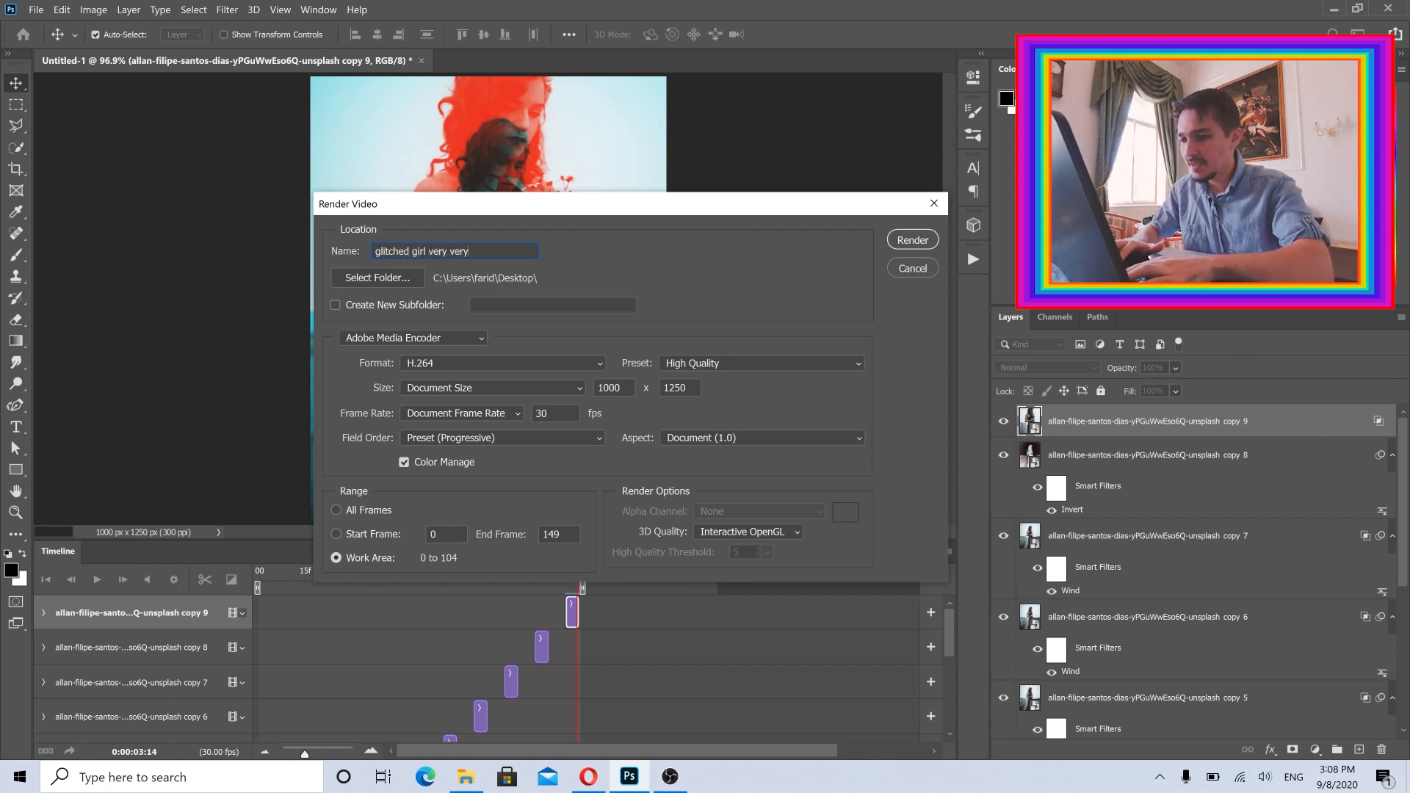
{"action": "type", "text": " beutddlfksldkw,sd"}
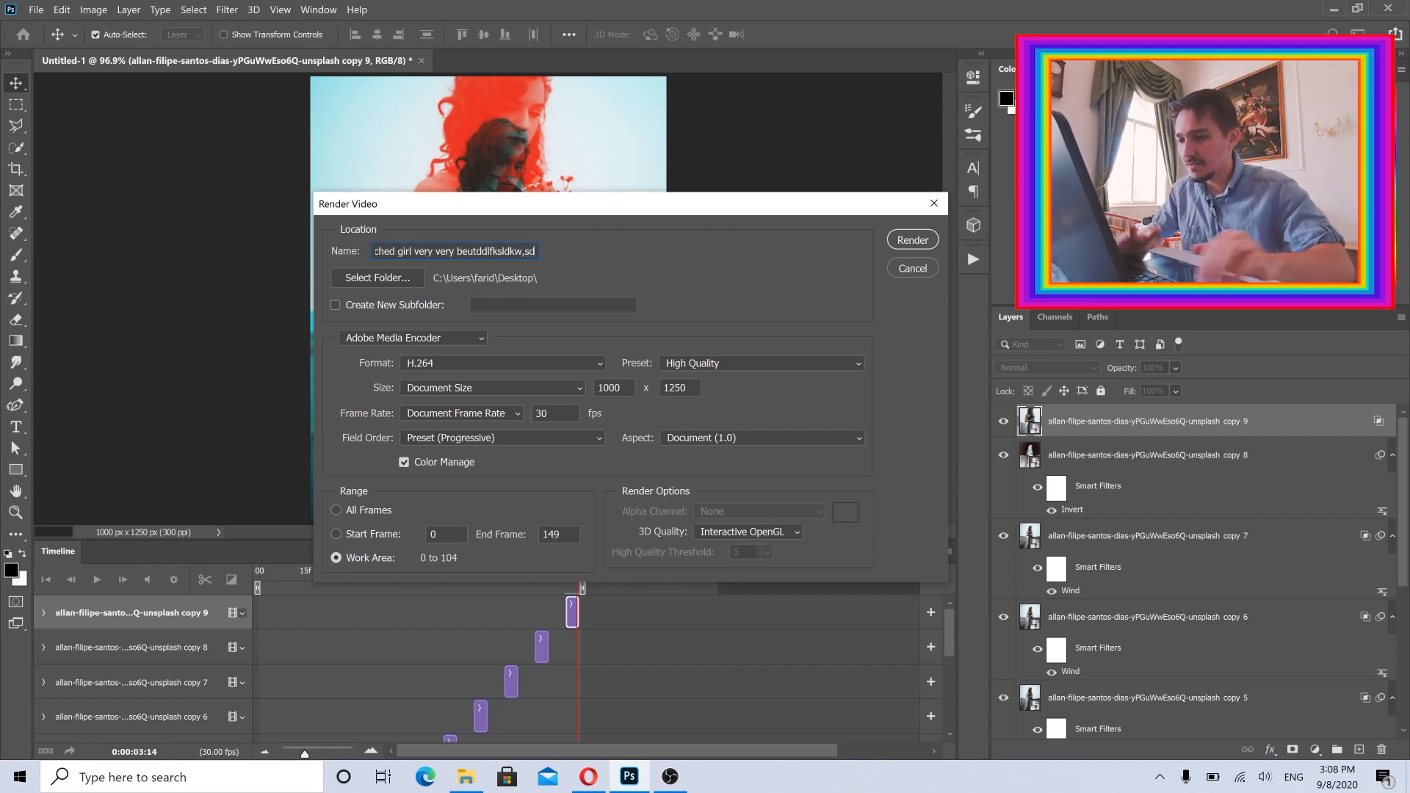
{"action": "key", "text": "BackSpace"}
{"action": "key", "text": "BackSpace"}
{"action": "key", "text": "BackSpace"}
{"action": "key", "text": "BackSpace"}
{"action": "type", "text": "glit"}
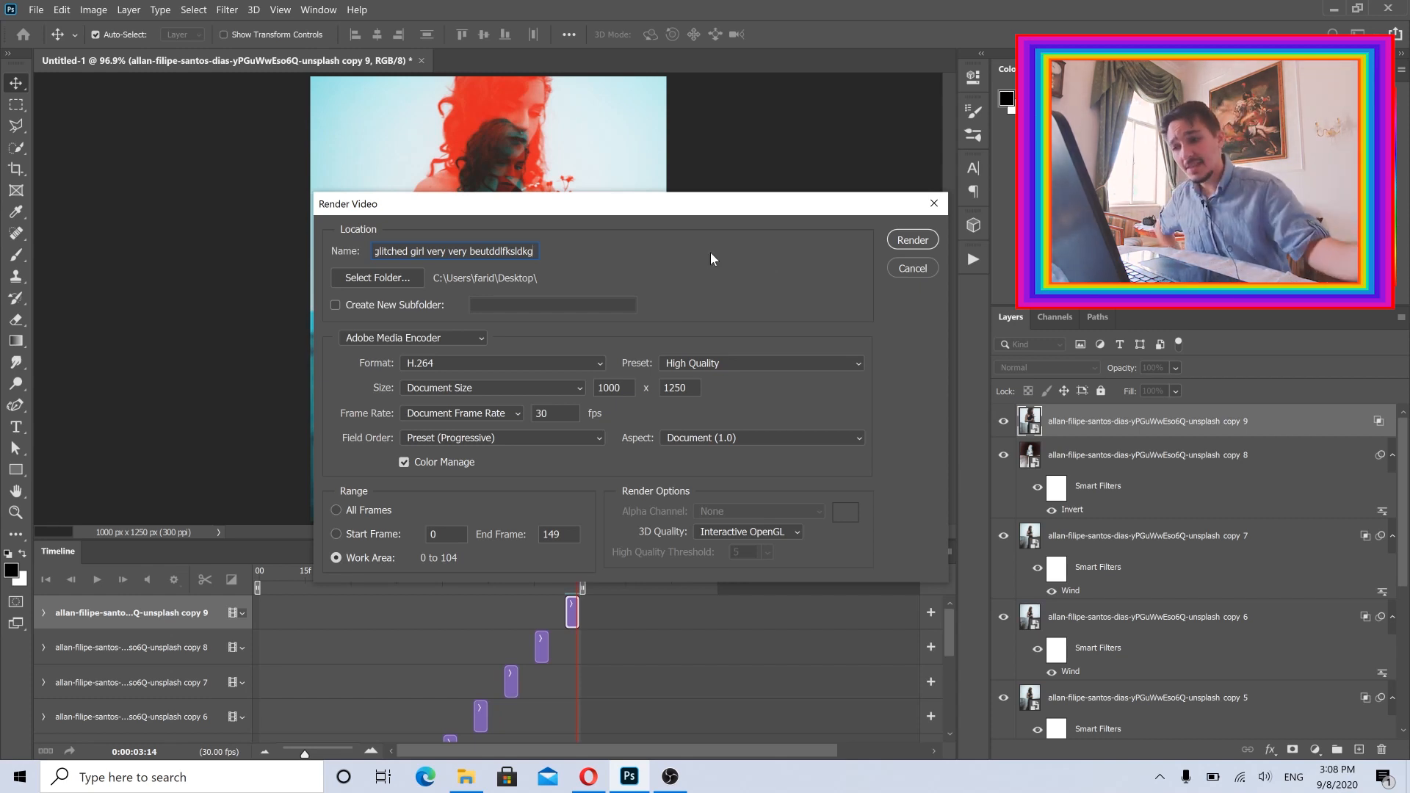
- Render the video with Adobe Media Encoder in H.264 format
{"action": "left_click", "coordinate": [474, 344]}
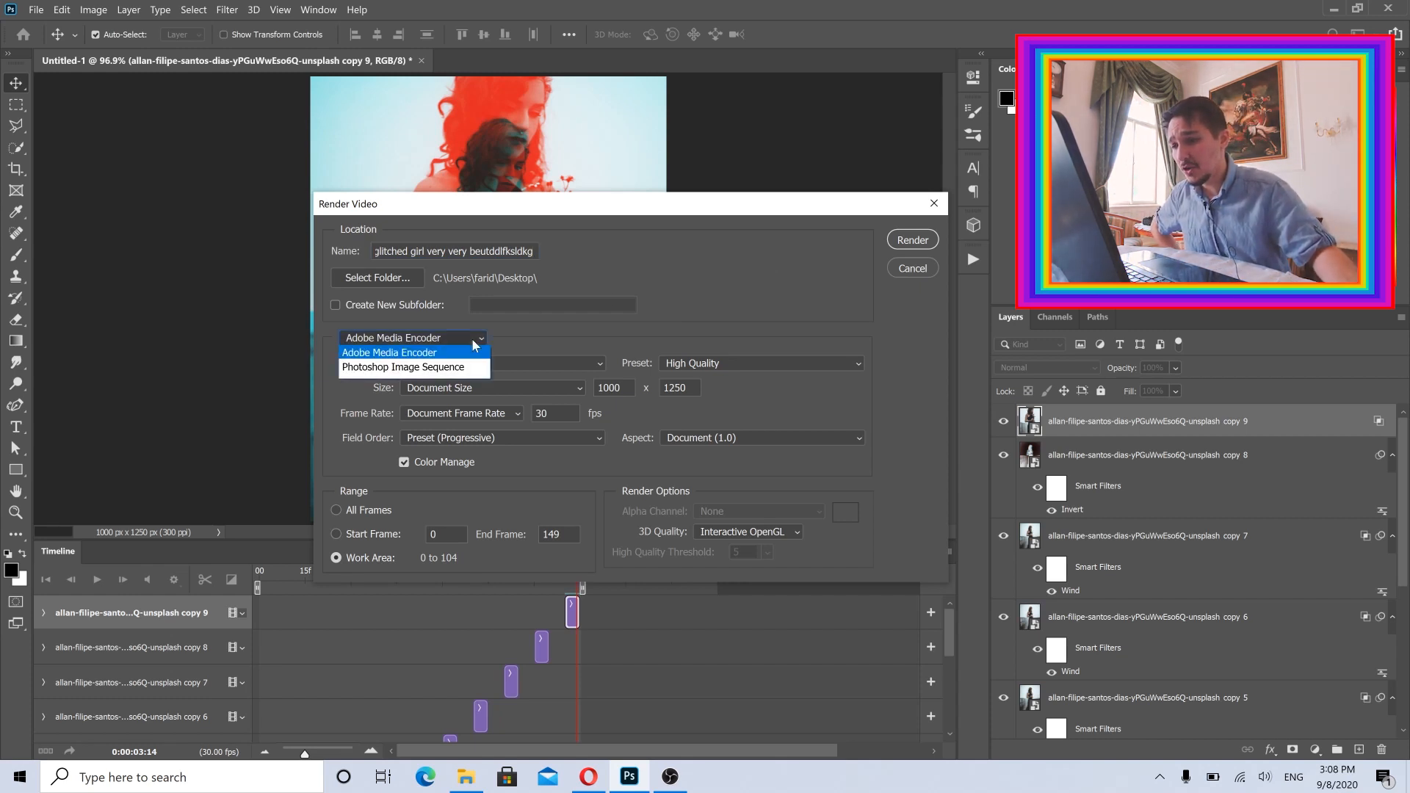
{"action": "left_click", "coordinate": [437, 356]}
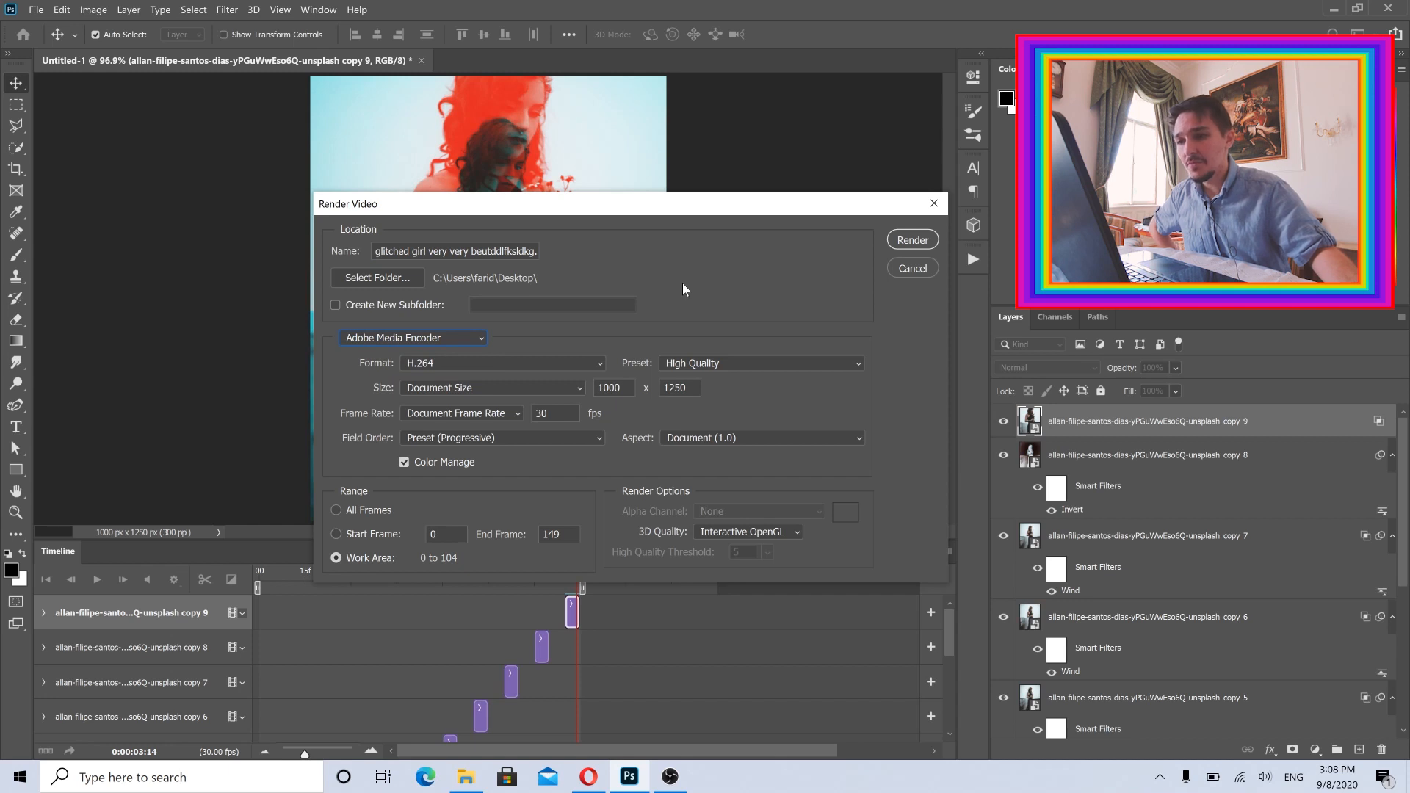
{"action": "left_click", "coordinate": [482, 344]}
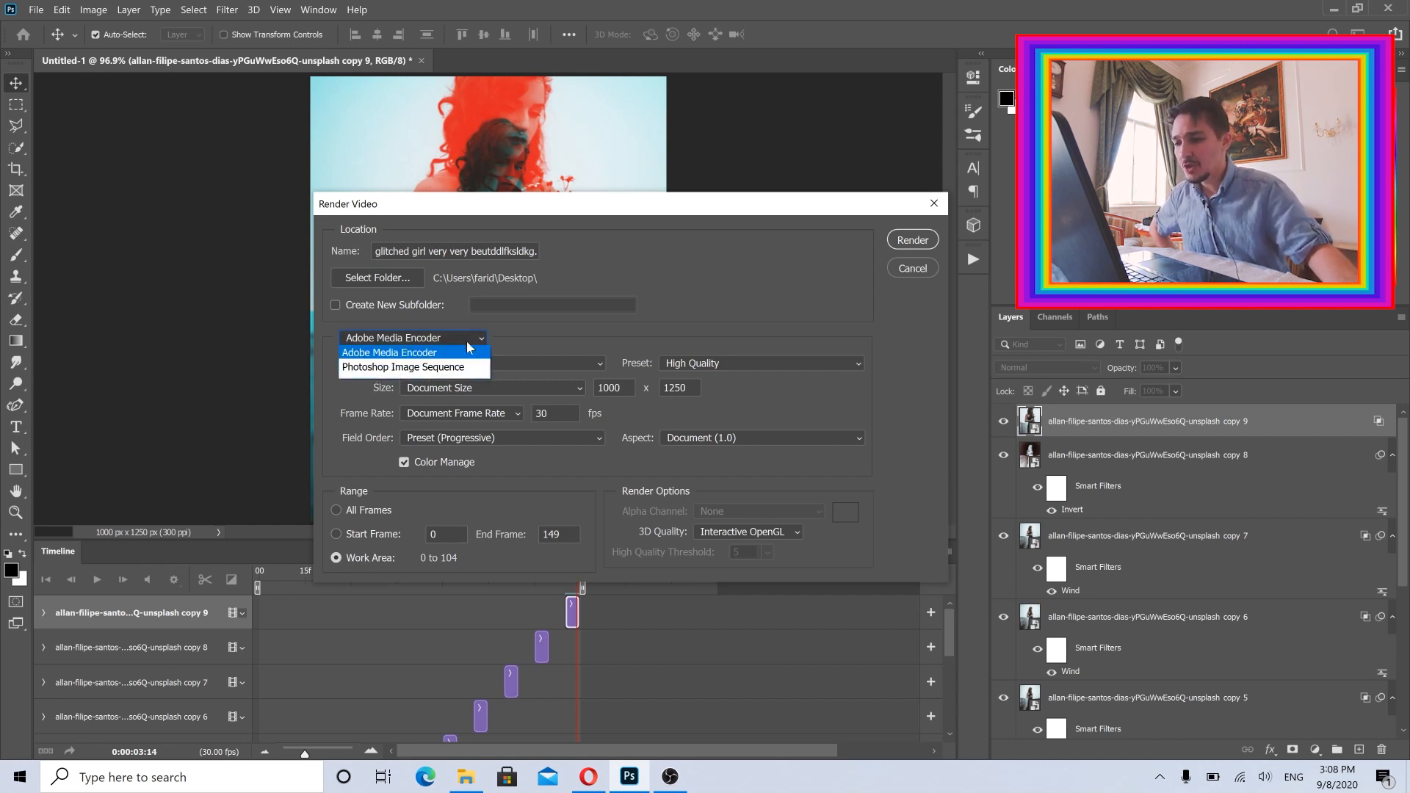
{"action": "left_click", "coordinate": [702, 294]}
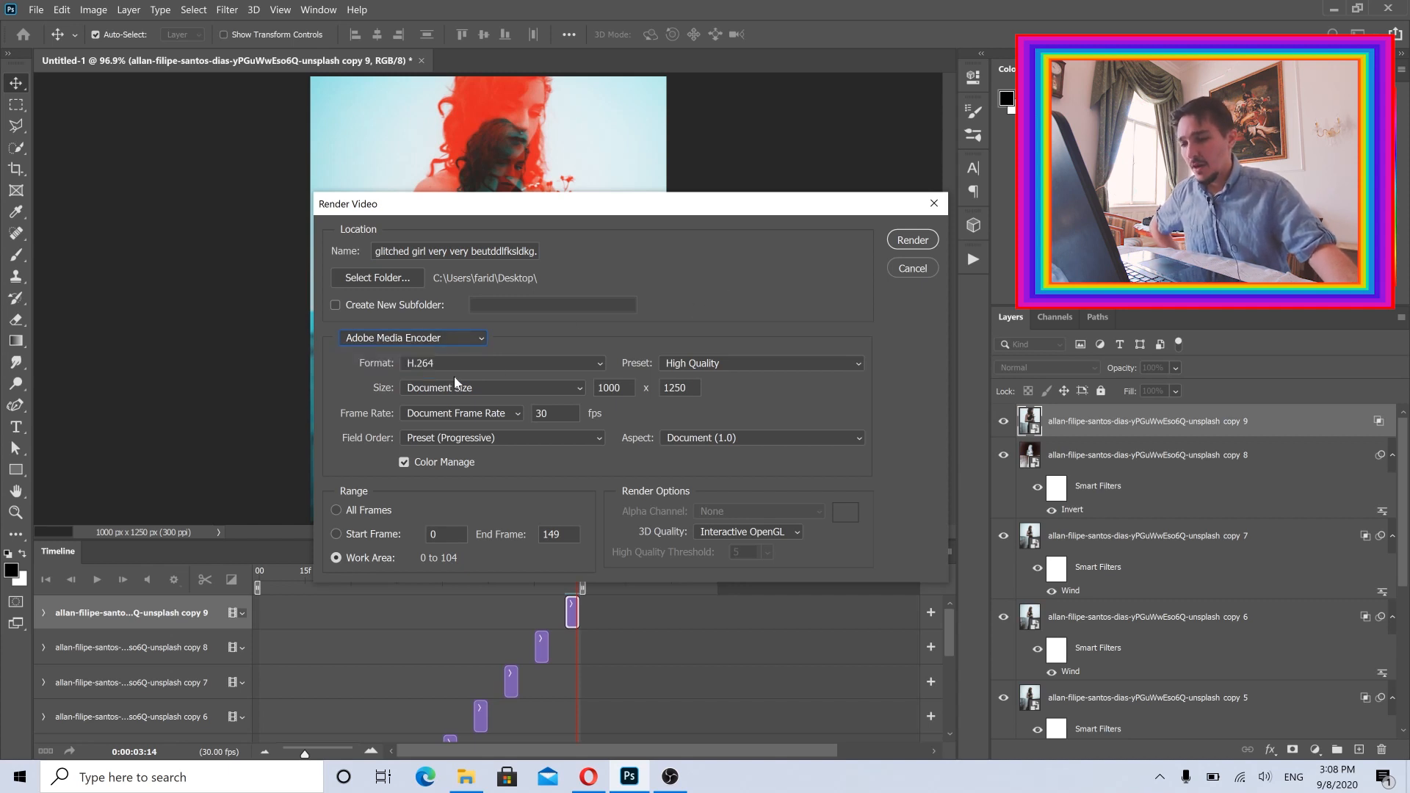
{"action": "left_click", "coordinate": [452, 365]}
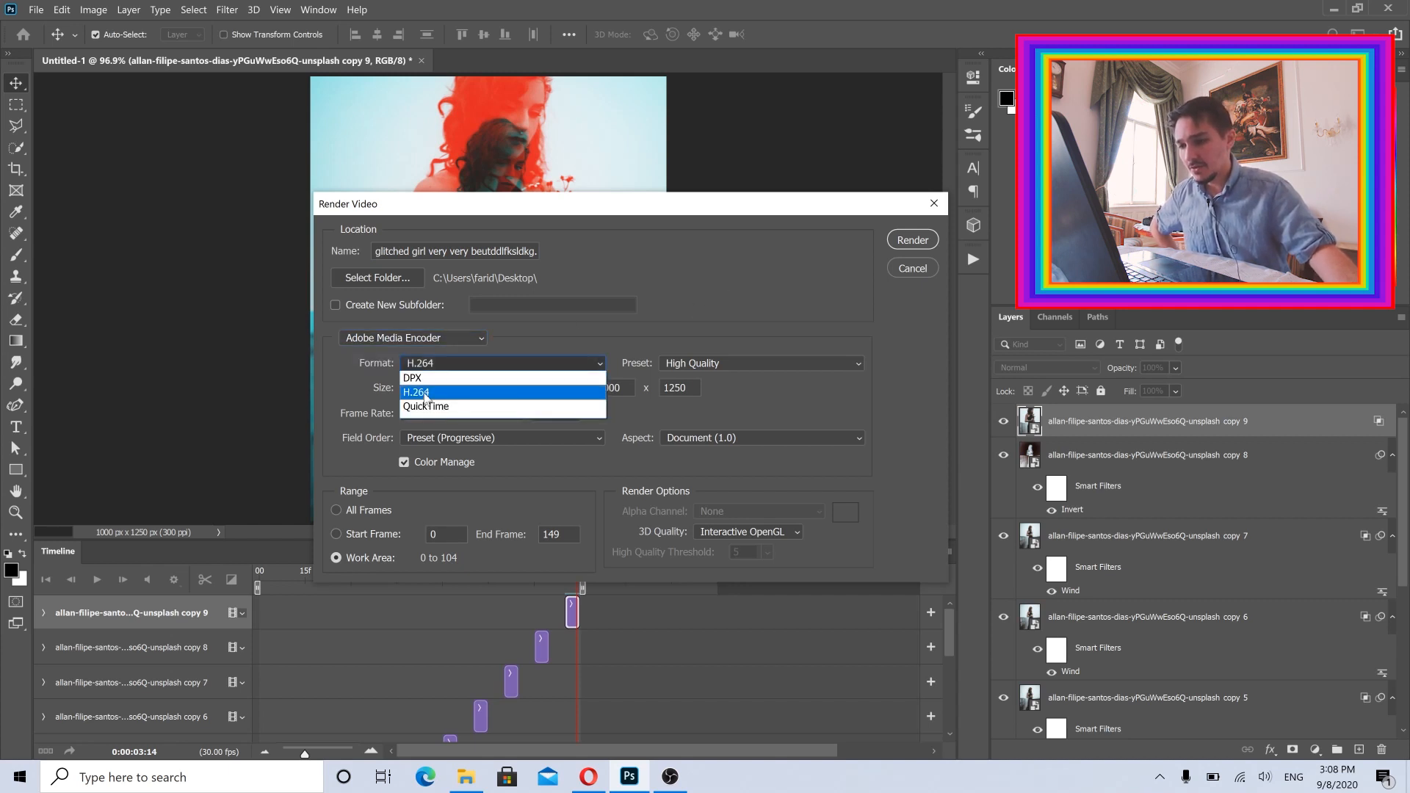
{"action": "left_click", "coordinate": [432, 397]}
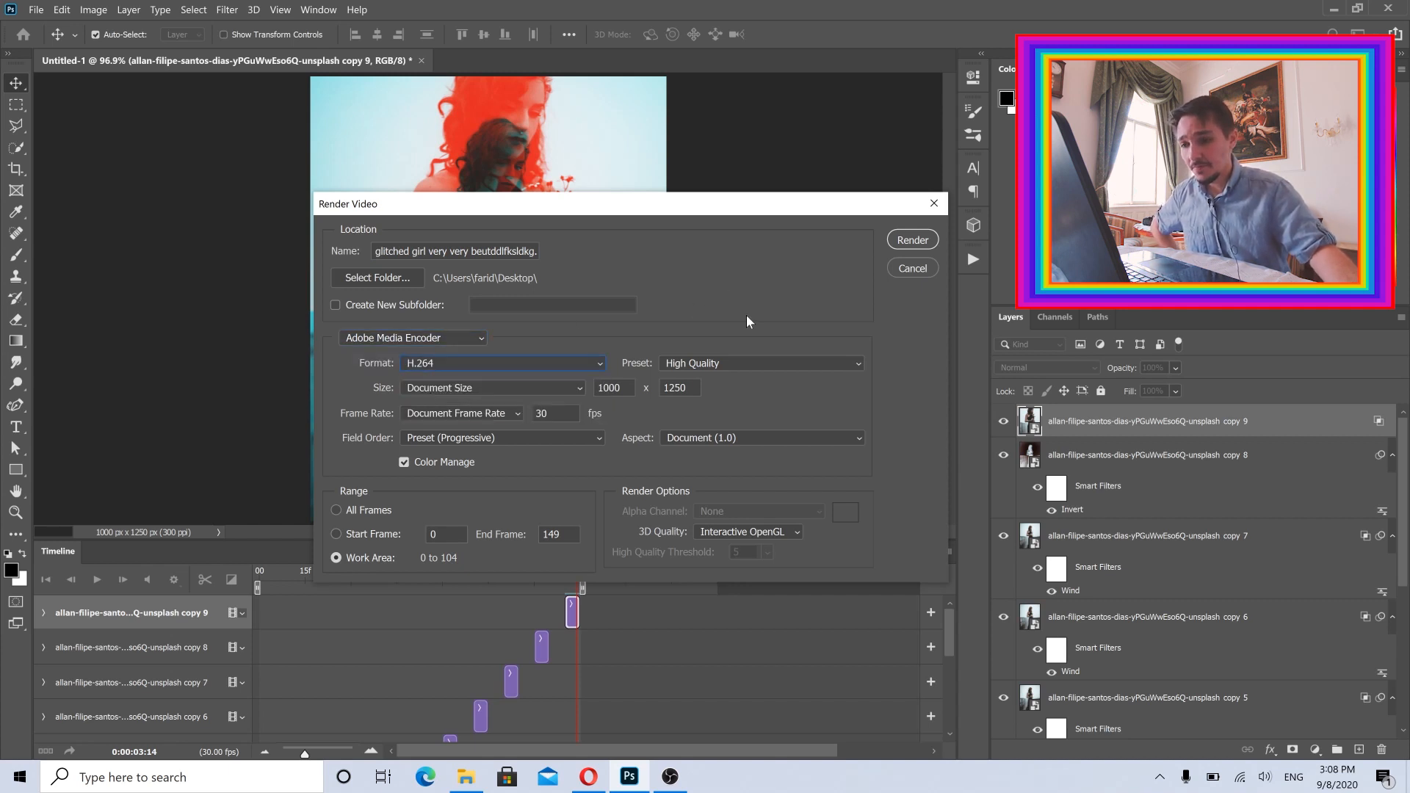
{"action": "left_click", "coordinate": [540, 362]}
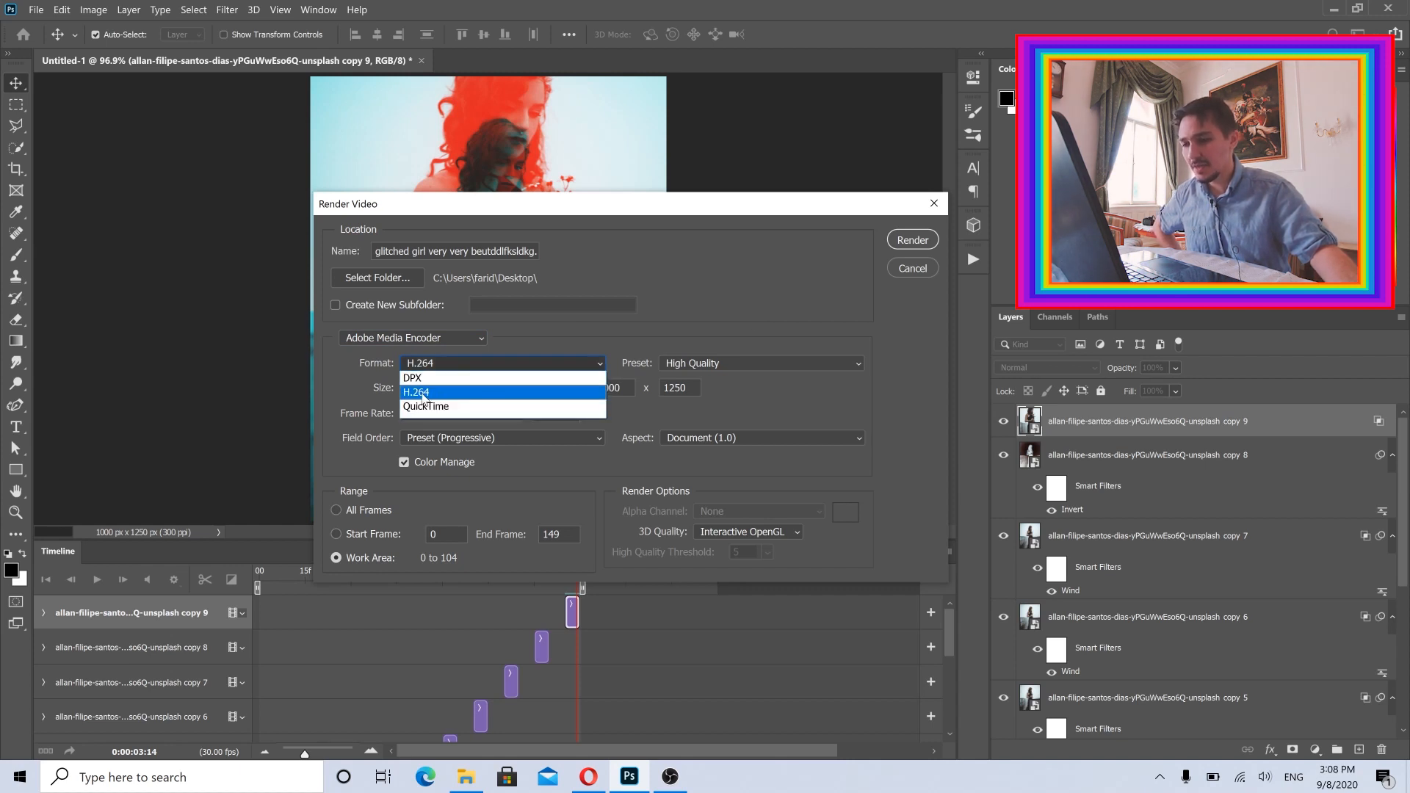
{"action": "left_click", "coordinate": [427, 396]}
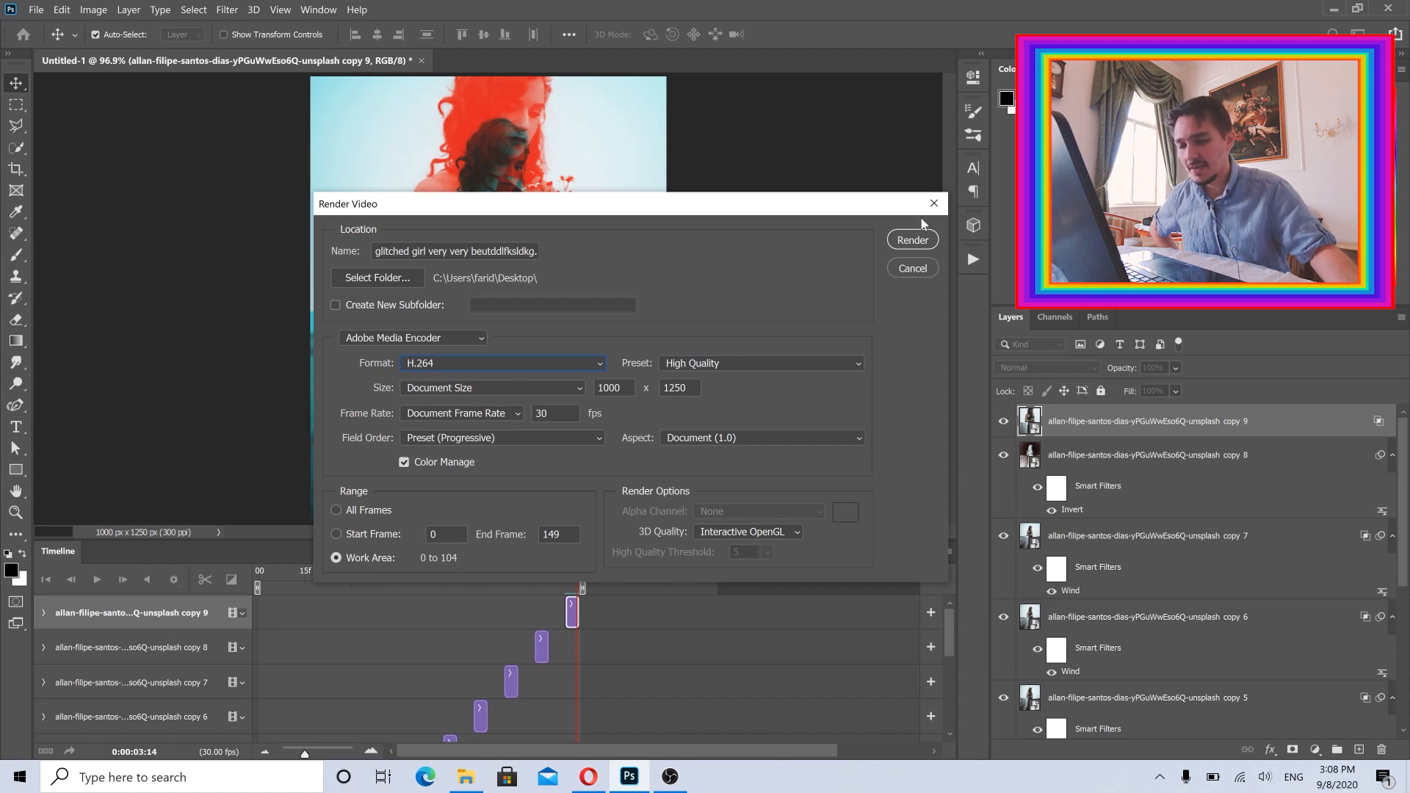
{"action": "left_click", "coordinate": [912, 239]}
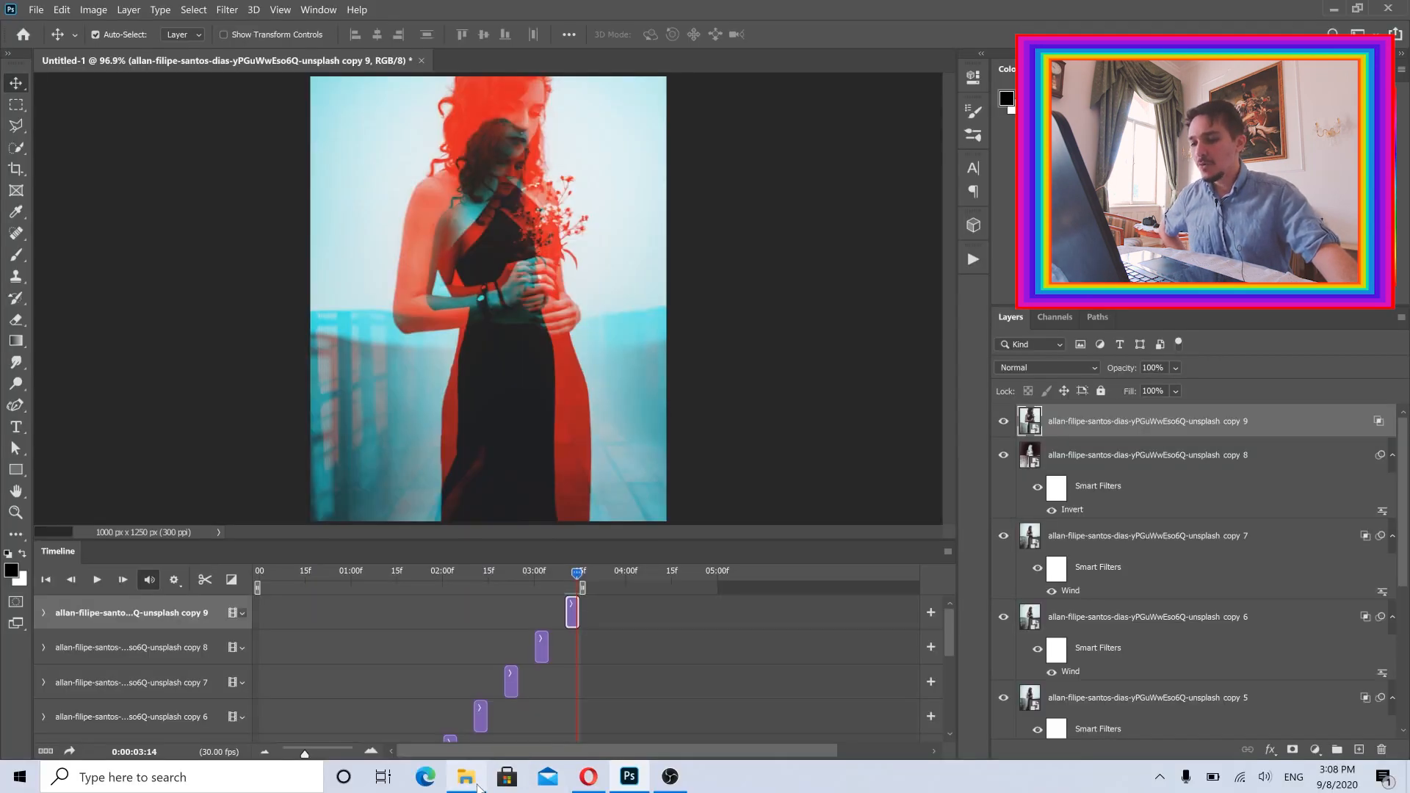
- Switch to File Explorer, play the rendered glitched girl video from the Desktop on repeat, and return to Photoshop
{"action": "left_click", "coordinate": [465, 776]}
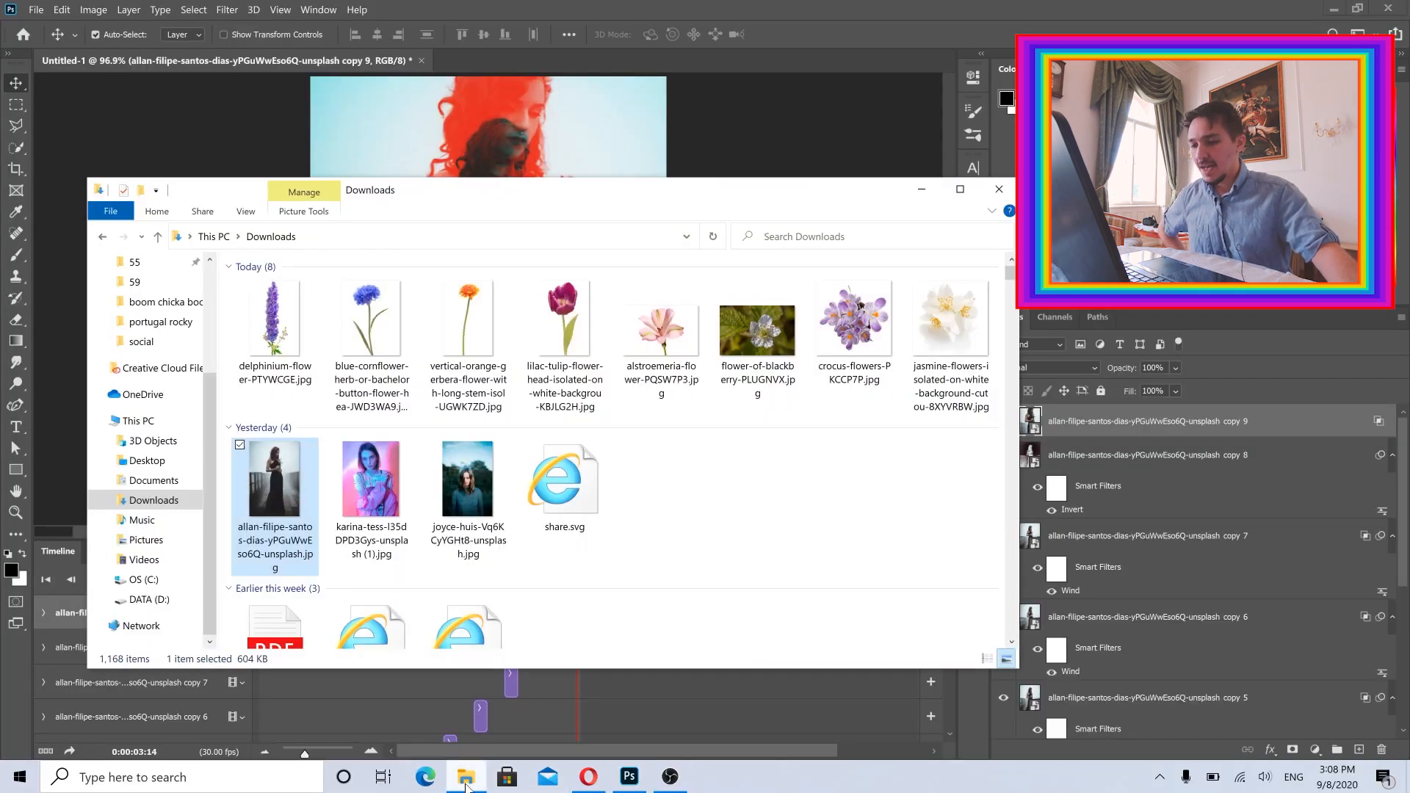
{"action": "left_click", "coordinate": [146, 461]}
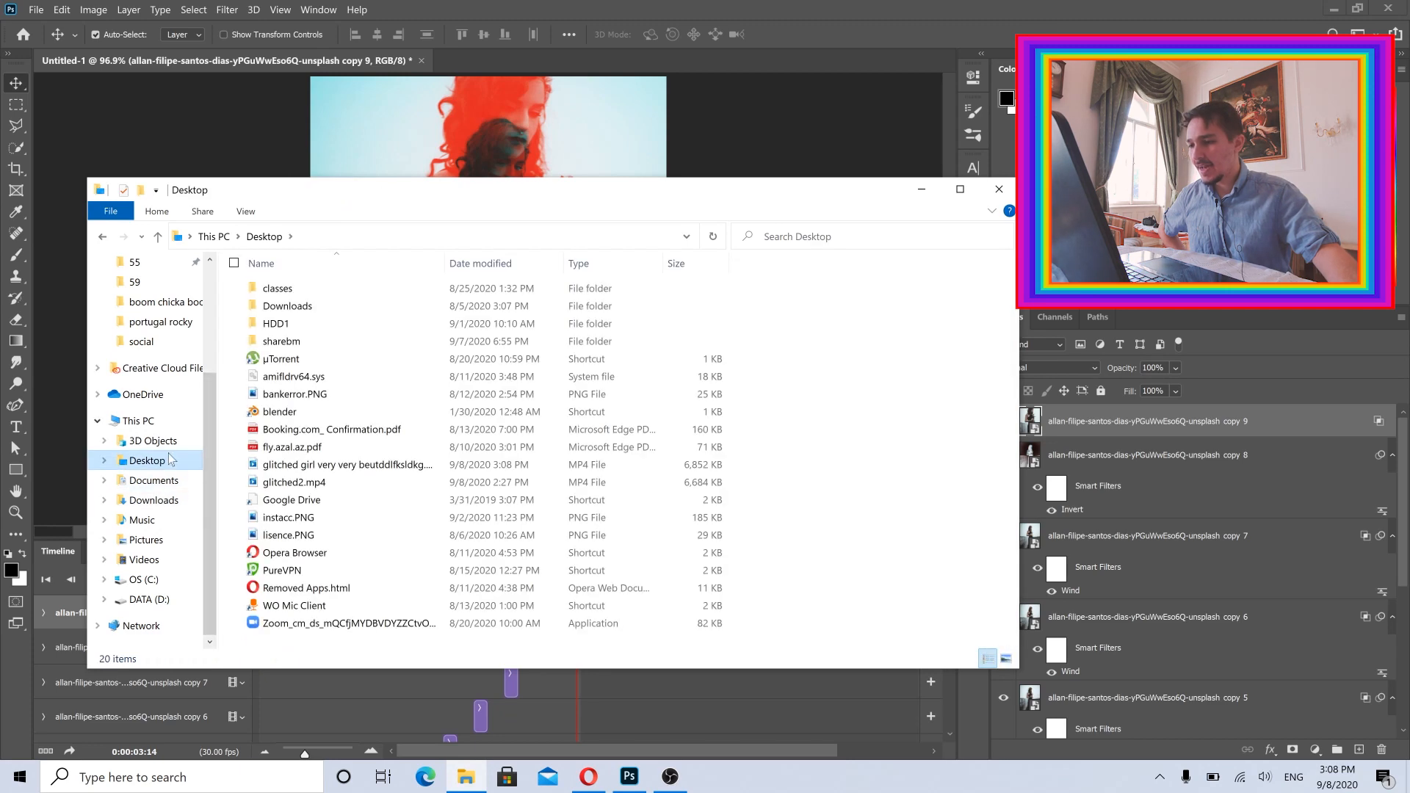
{"action": "left_click", "coordinate": [337, 467]}
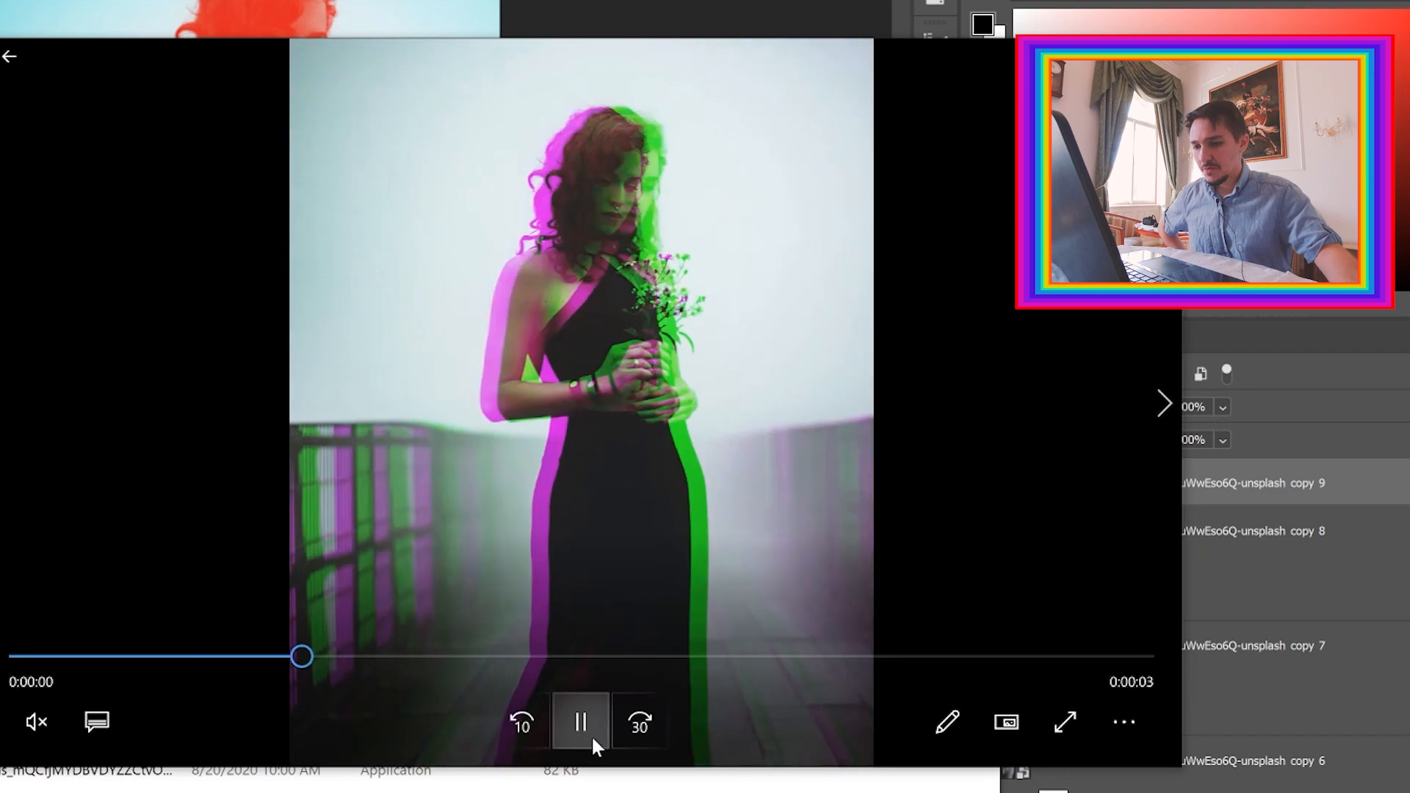
{"action": "left_click", "coordinate": [587, 731]}
{"action": "left_click", "coordinate": [1128, 718]}
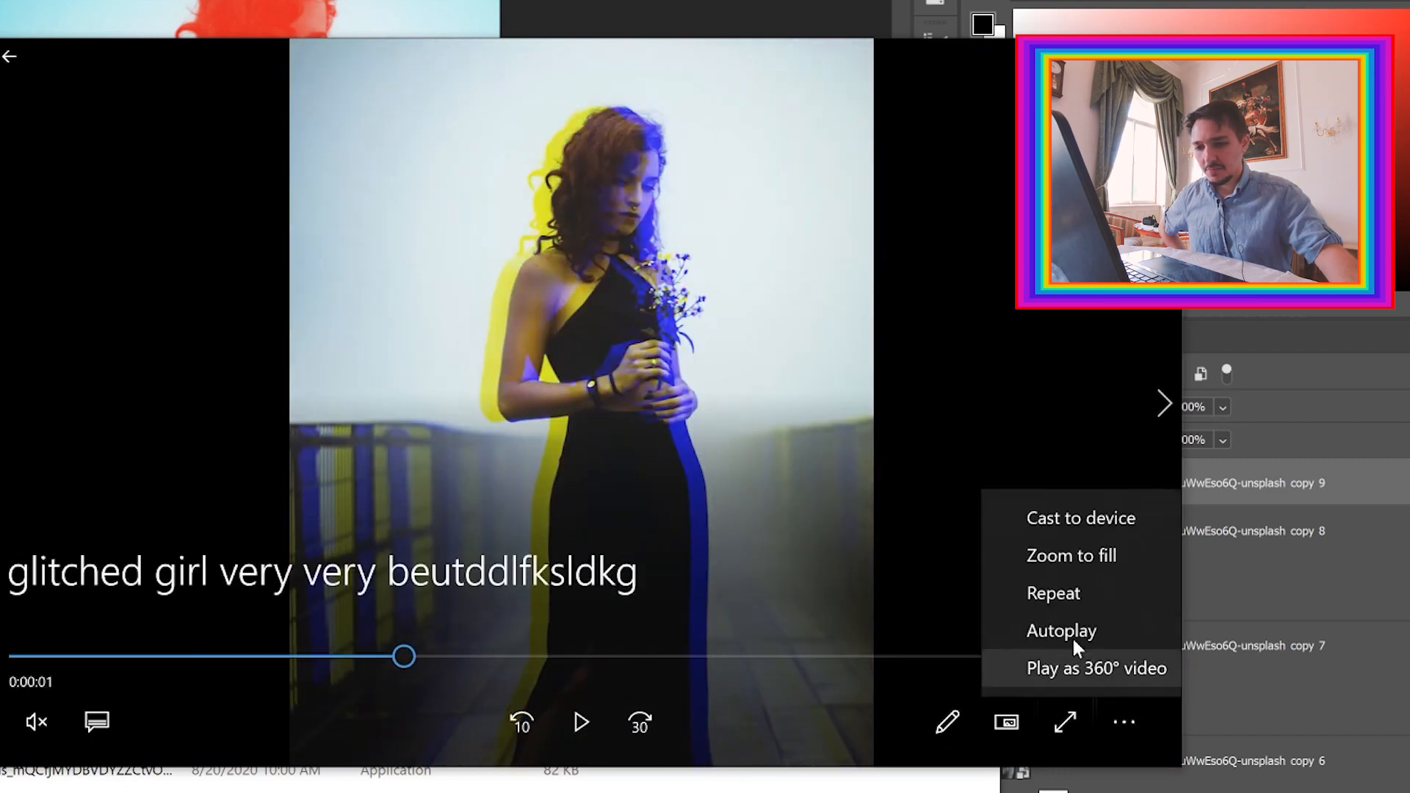
{"action": "left_click", "coordinate": [1063, 593]}
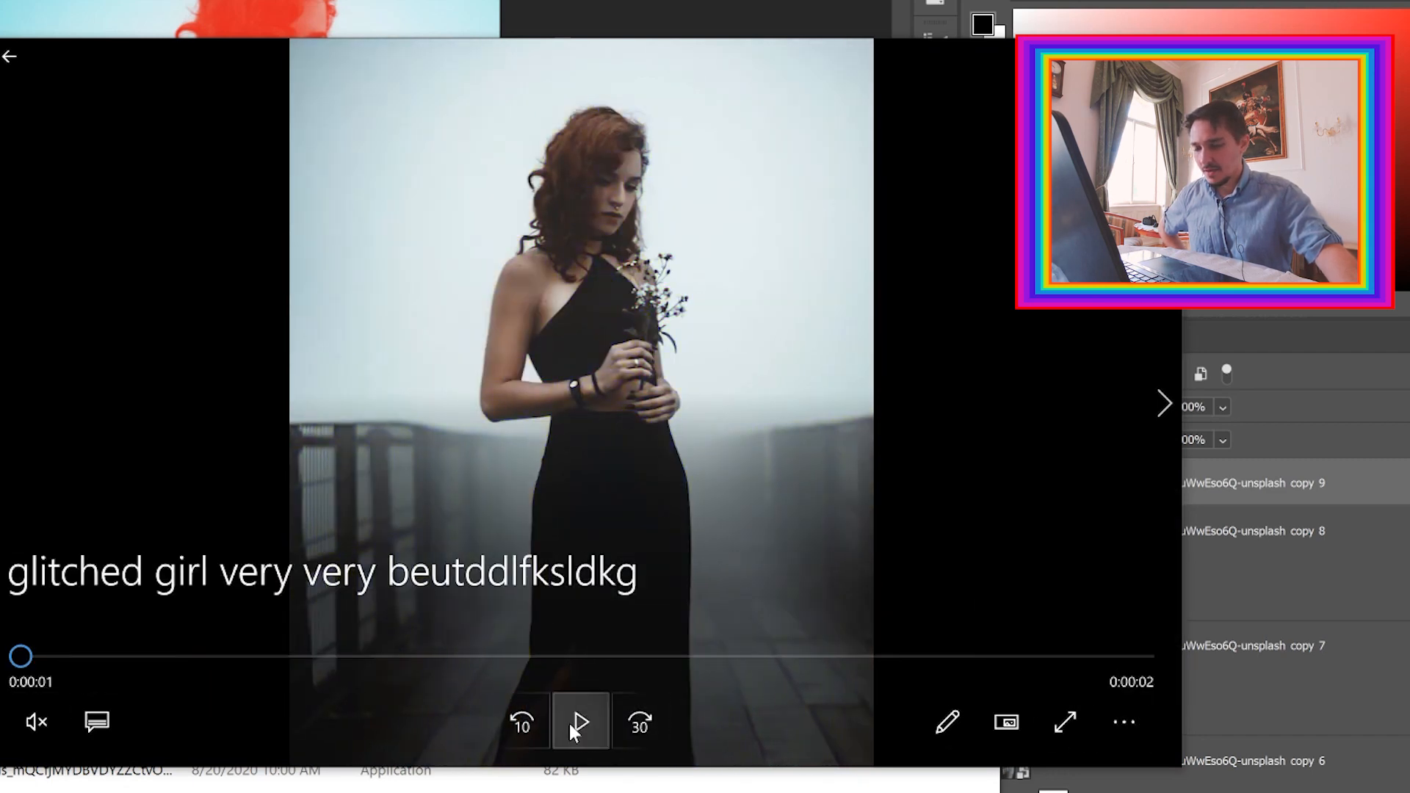
{"action": "left_click", "coordinate": [571, 724]}
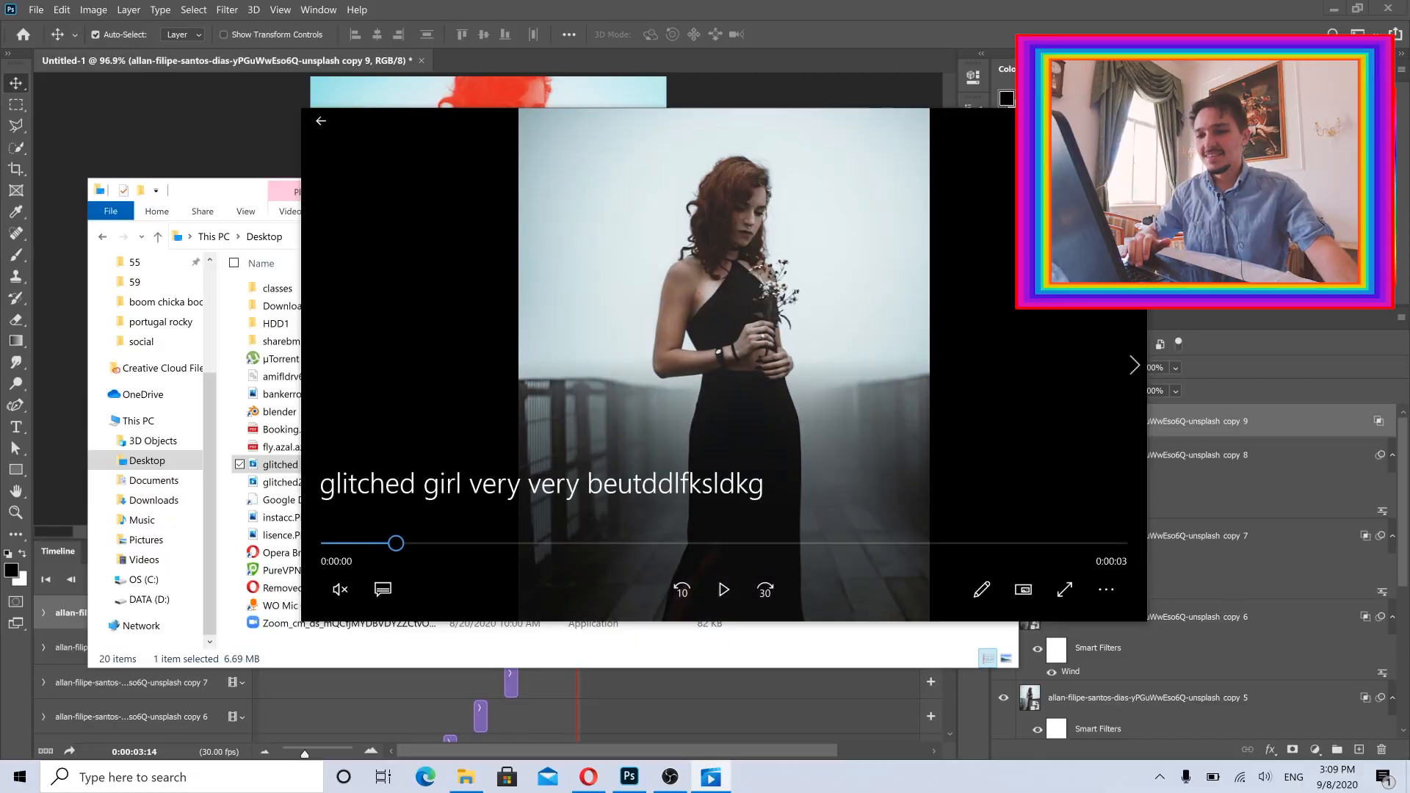
{"action": "left_click", "coordinate": [1128, 120]}
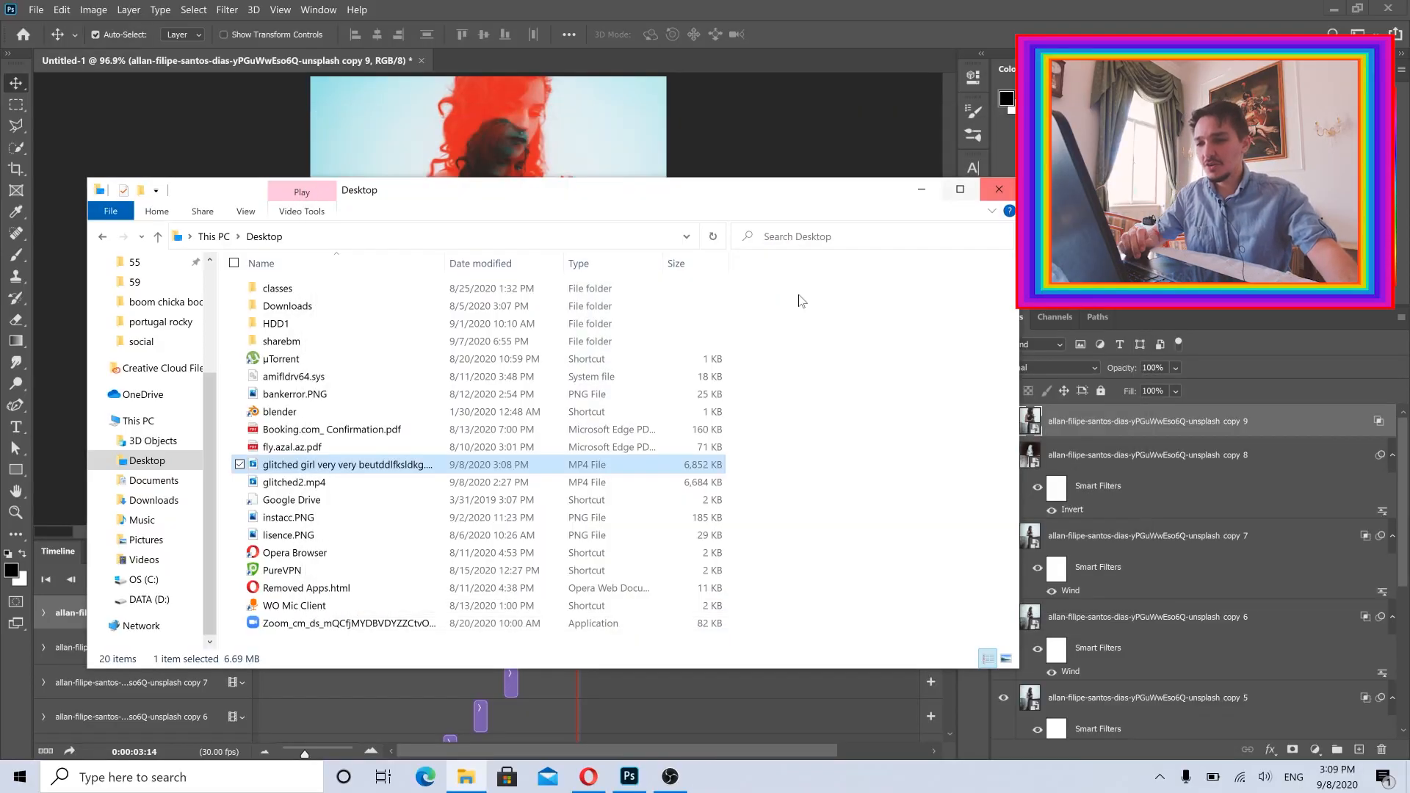
{"action": "left_click", "coordinate": [922, 189]}
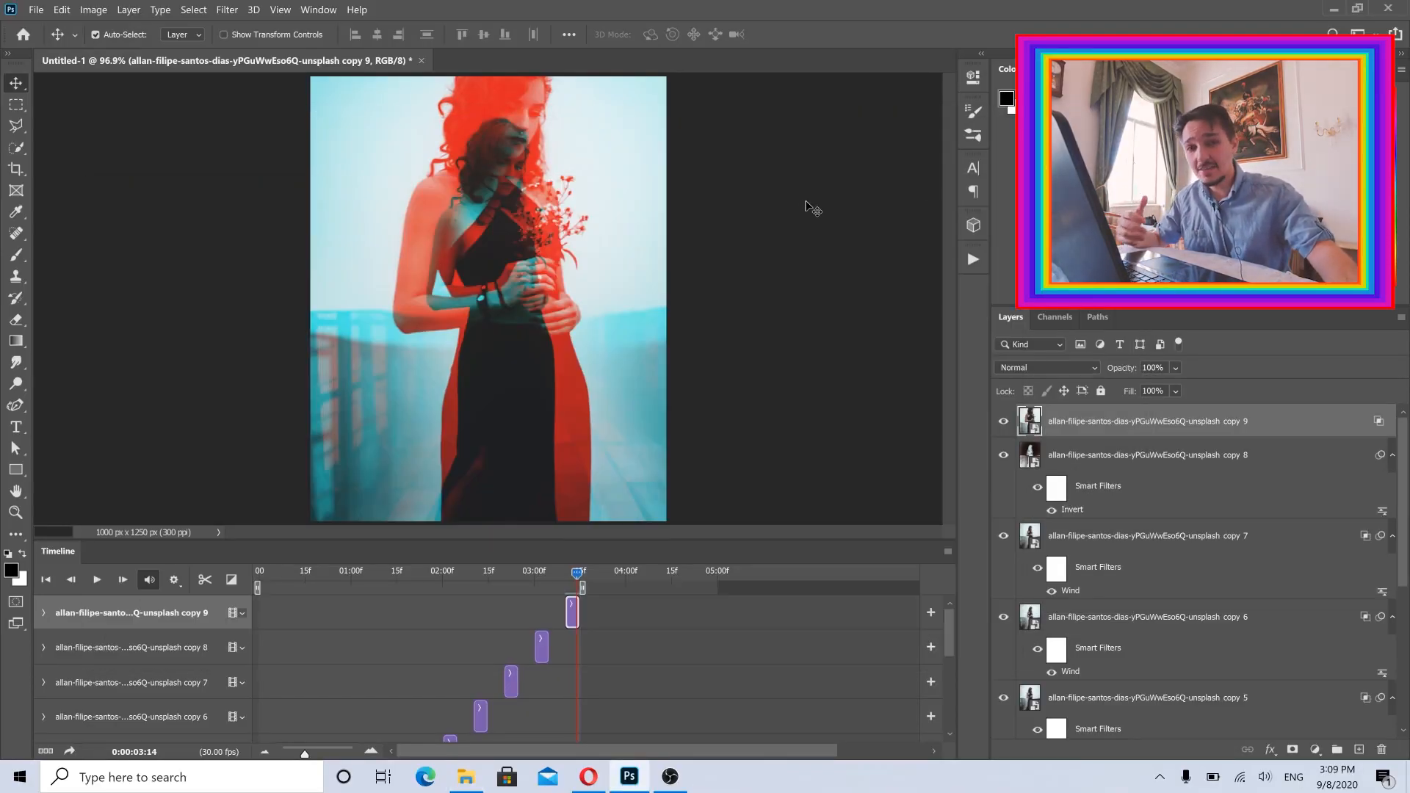
- Close the glitch document without saving and create a new 1000 x 1250 px document at 300 ppi
{"action": "left_click", "coordinate": [421, 60]}
{"action": "left_click", "coordinate": [780, 311]}
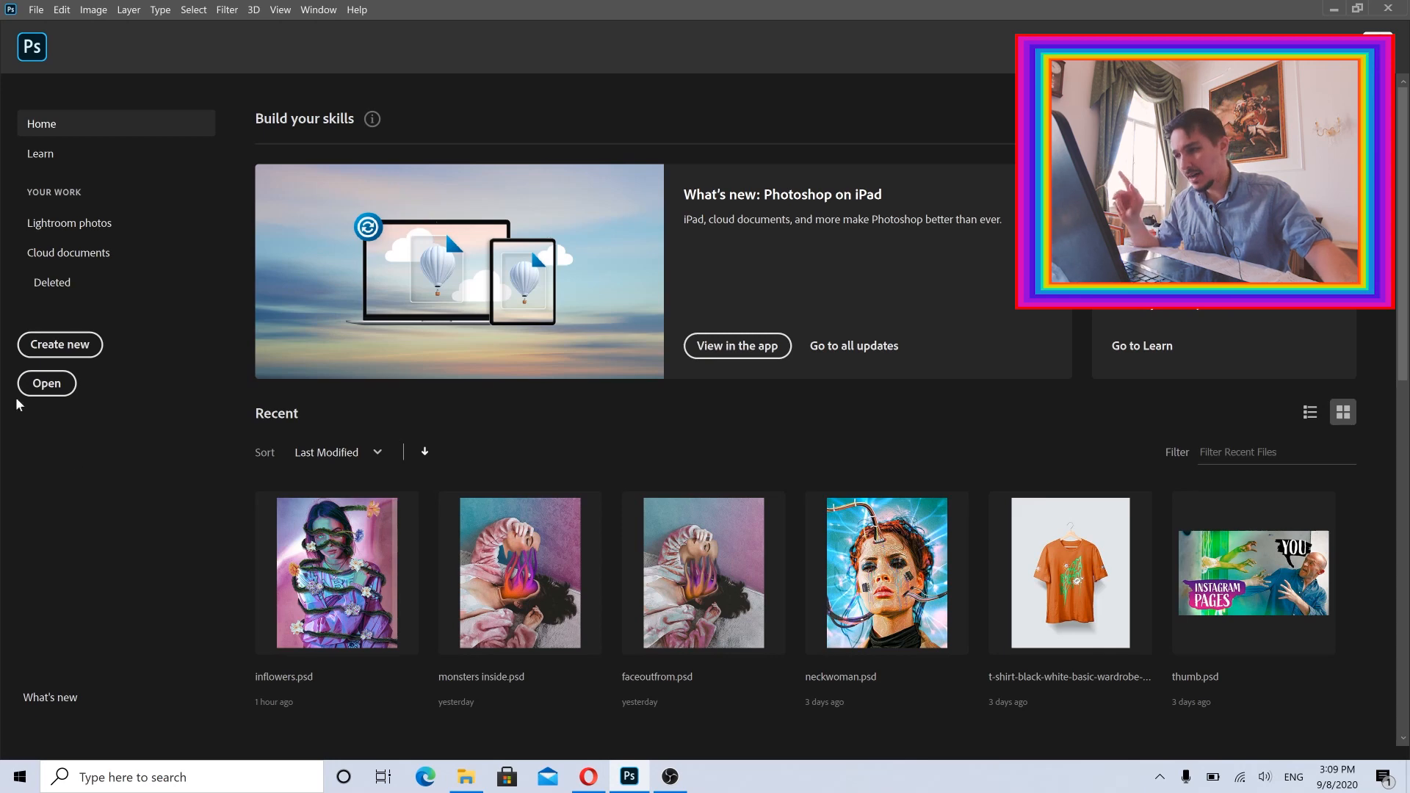
{"action": "left_click", "coordinate": [61, 349]}
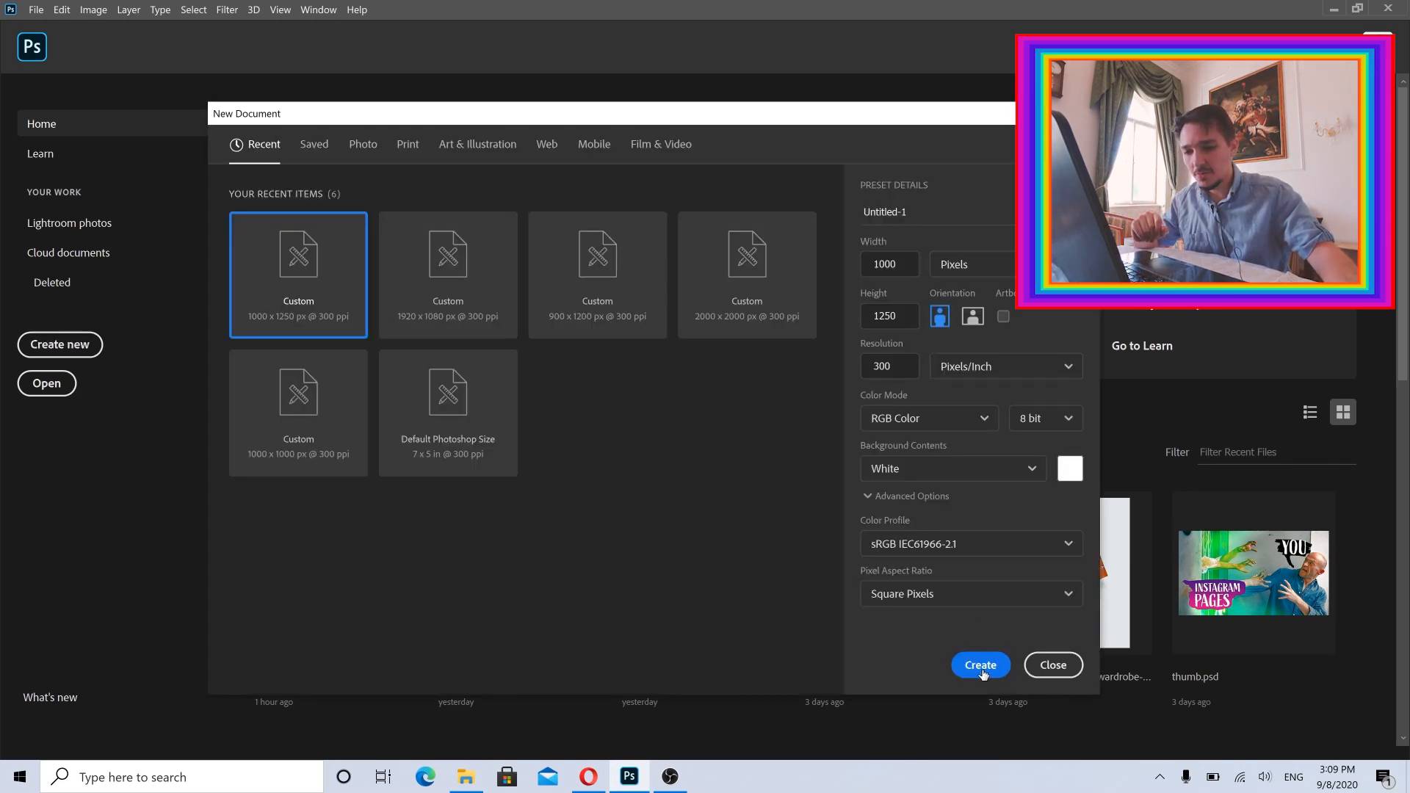
{"action": "key", "text": "Return"}
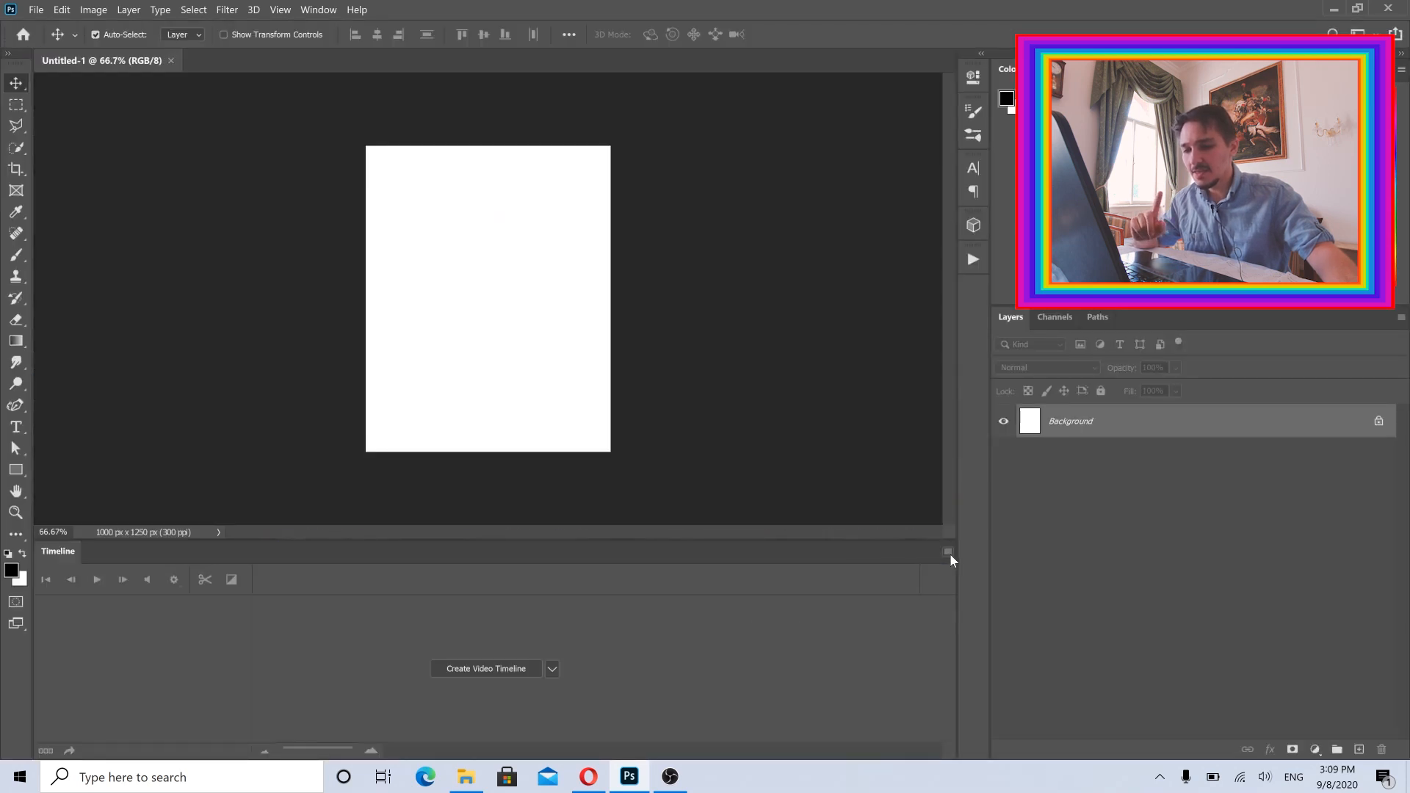
- Close the timeline and place the pink-and-blue-lit portrait from the Downloads folder into the new document
{"action": "left_click", "coordinate": [948, 552]}
{"action": "left_click", "coordinate": [967, 540]}
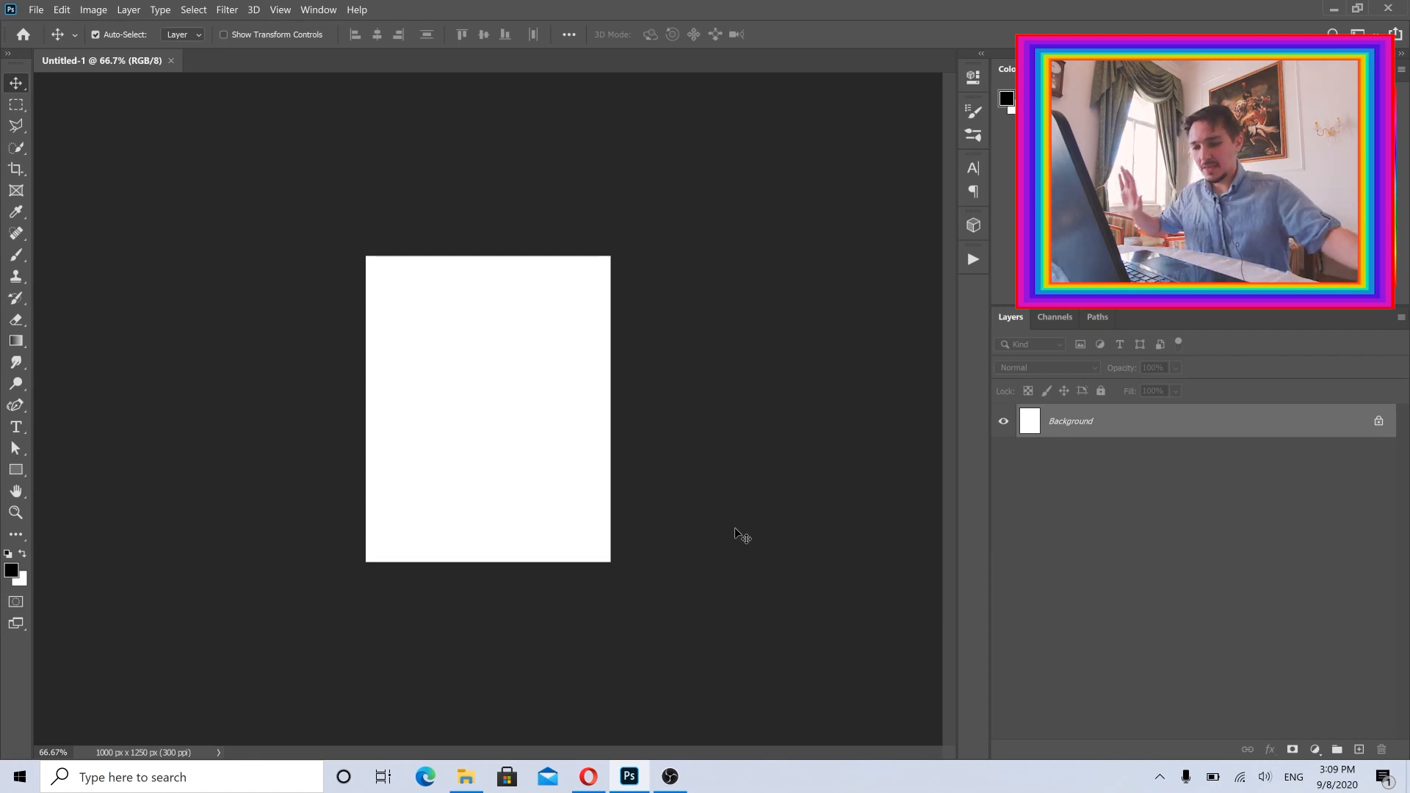
{"action": "left_click", "coordinate": [463, 779]}
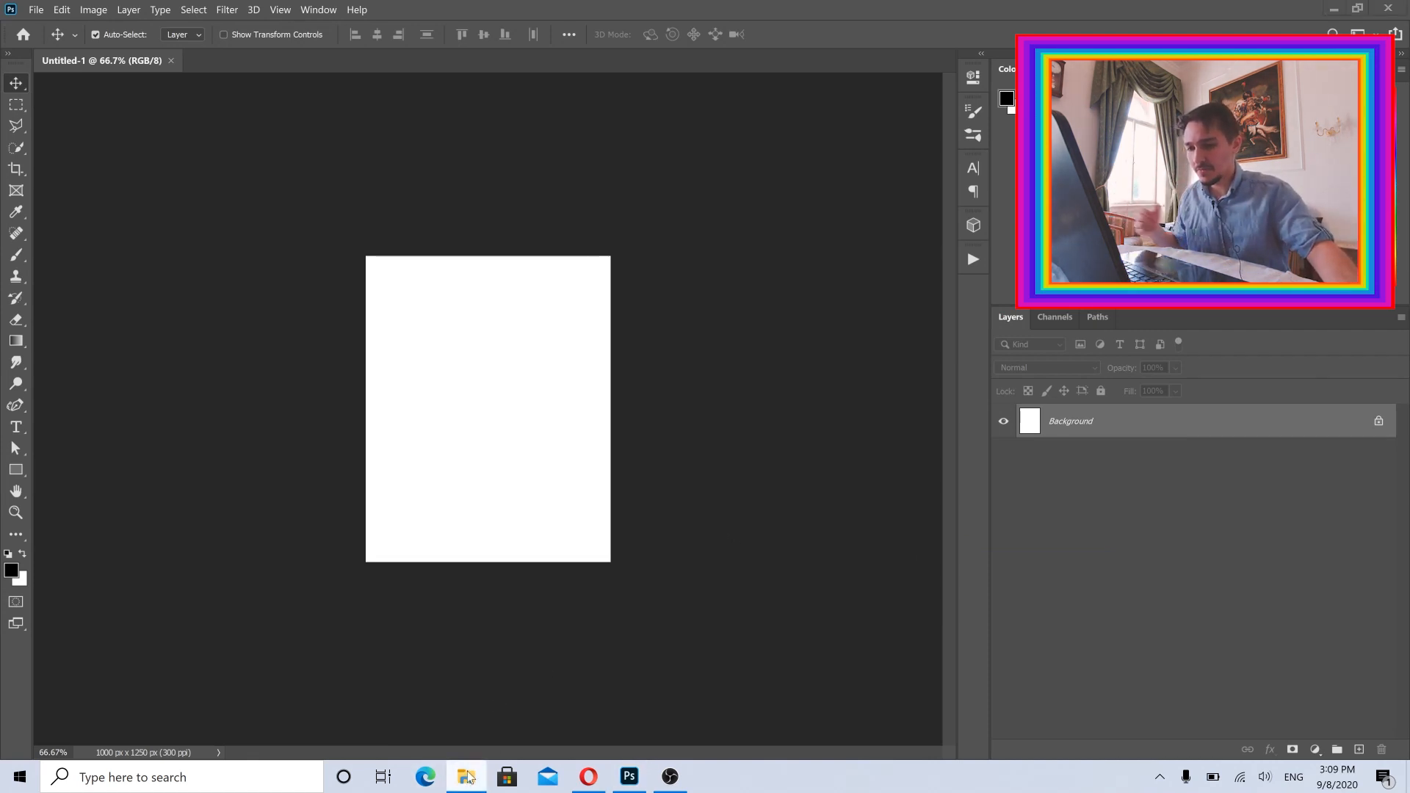
{"action": "left_click", "coordinate": [146, 502]}
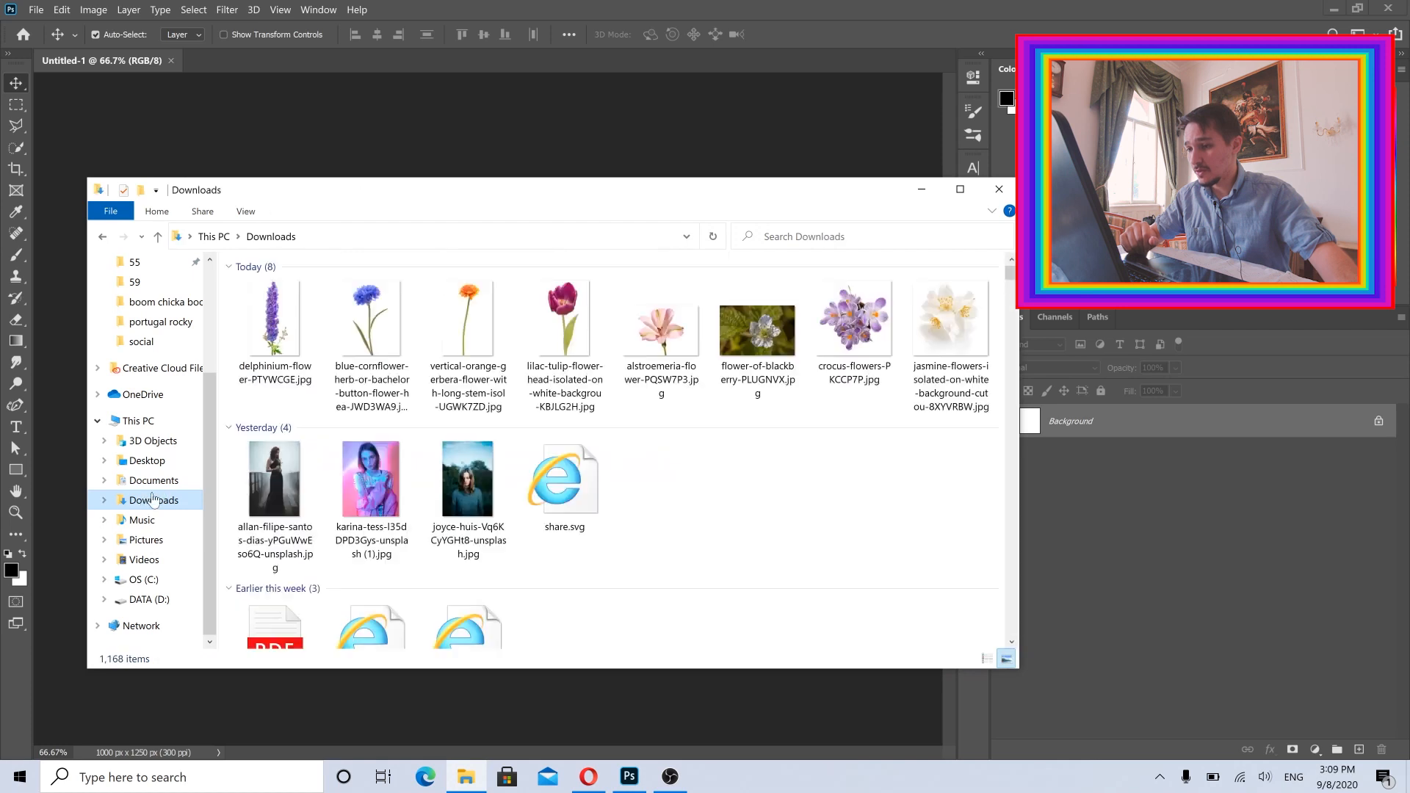
{"action": "left_click_drag", "start_coordinate": [373, 481], "coordinate": [603, 418]}
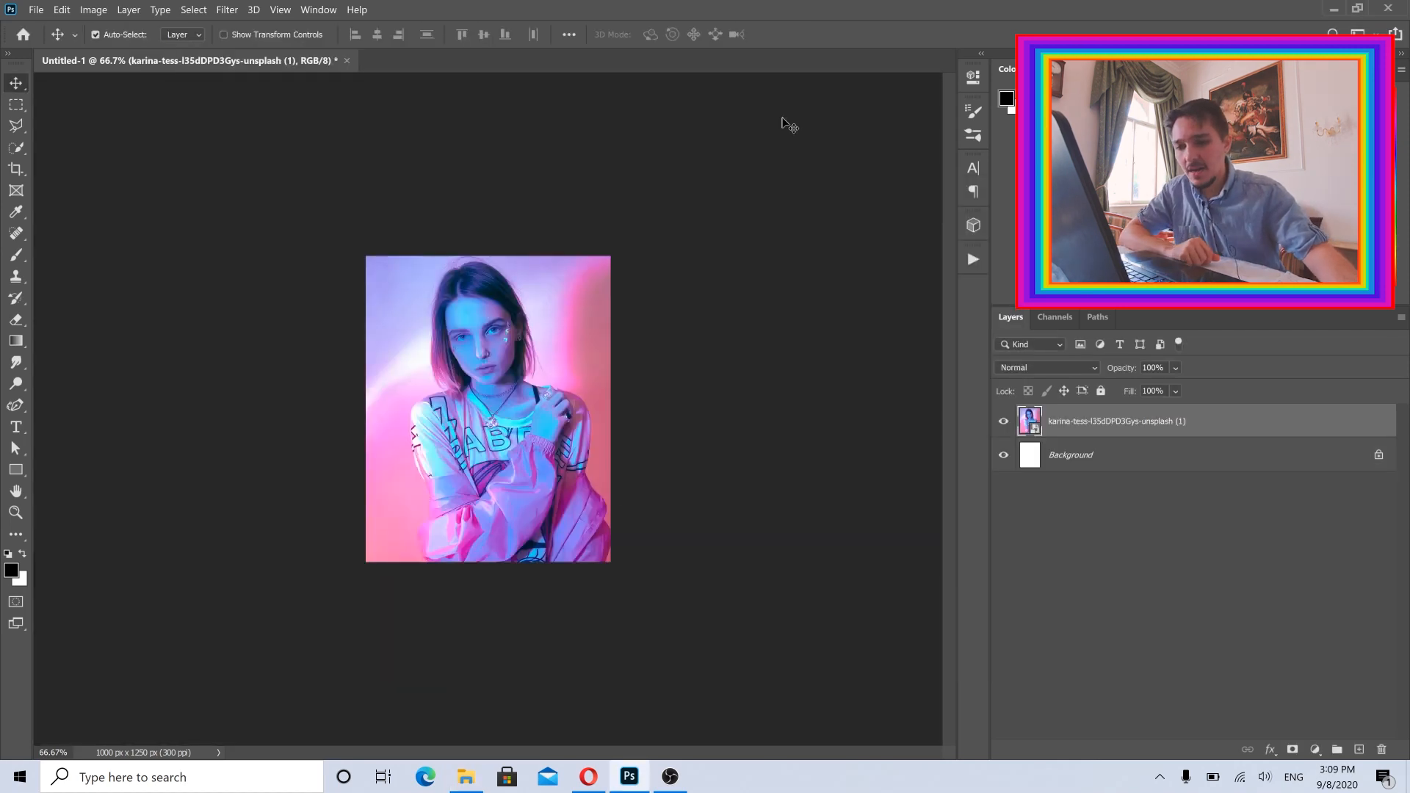
- Play the glitched 3 action from the tutorial set on the placed portrait and collapse the actions list
{"action": "left_click", "coordinate": [965, 260]}
{"action": "left_click_drag", "start_coordinate": [951, 438], "coordinate": [951, 284]}
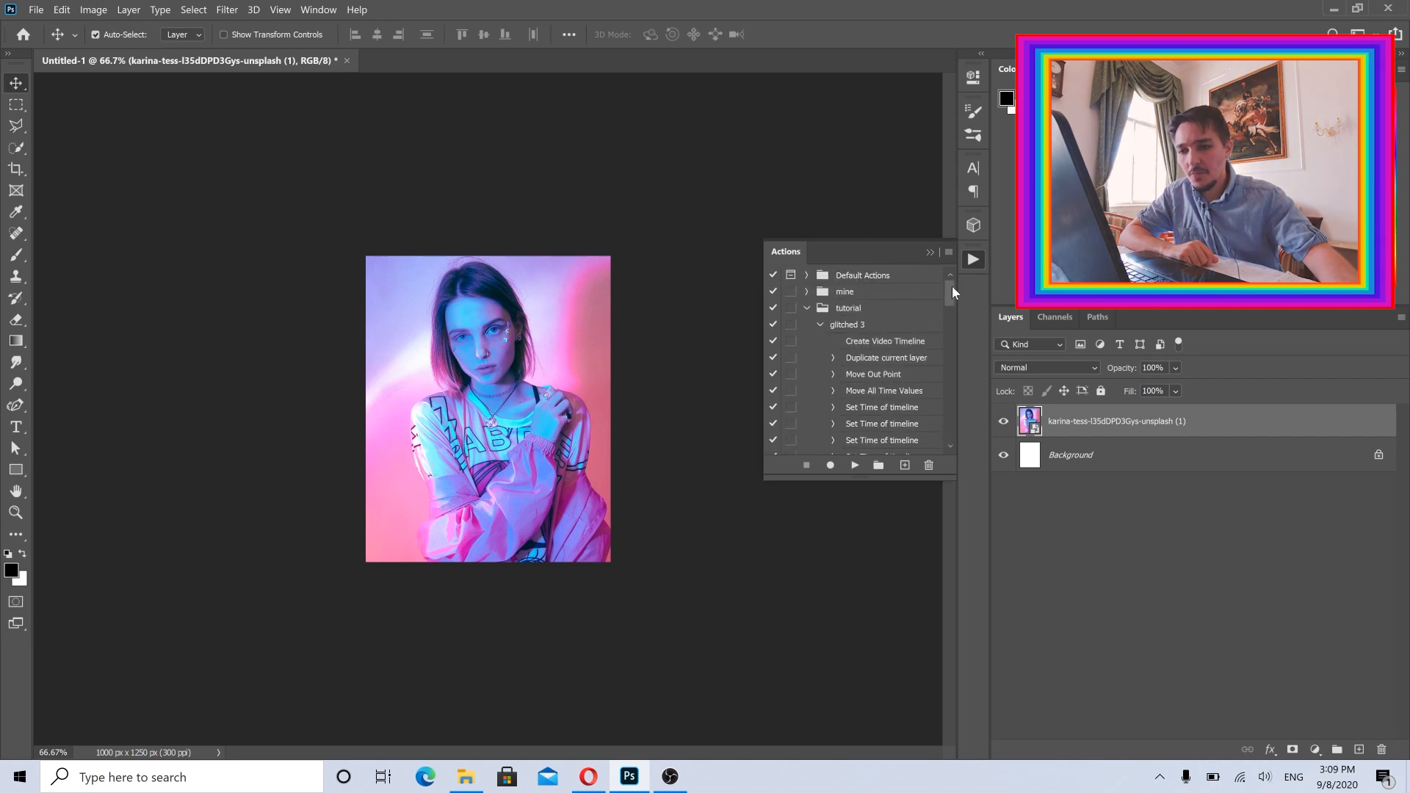
{"action": "left_click", "coordinate": [821, 327]}
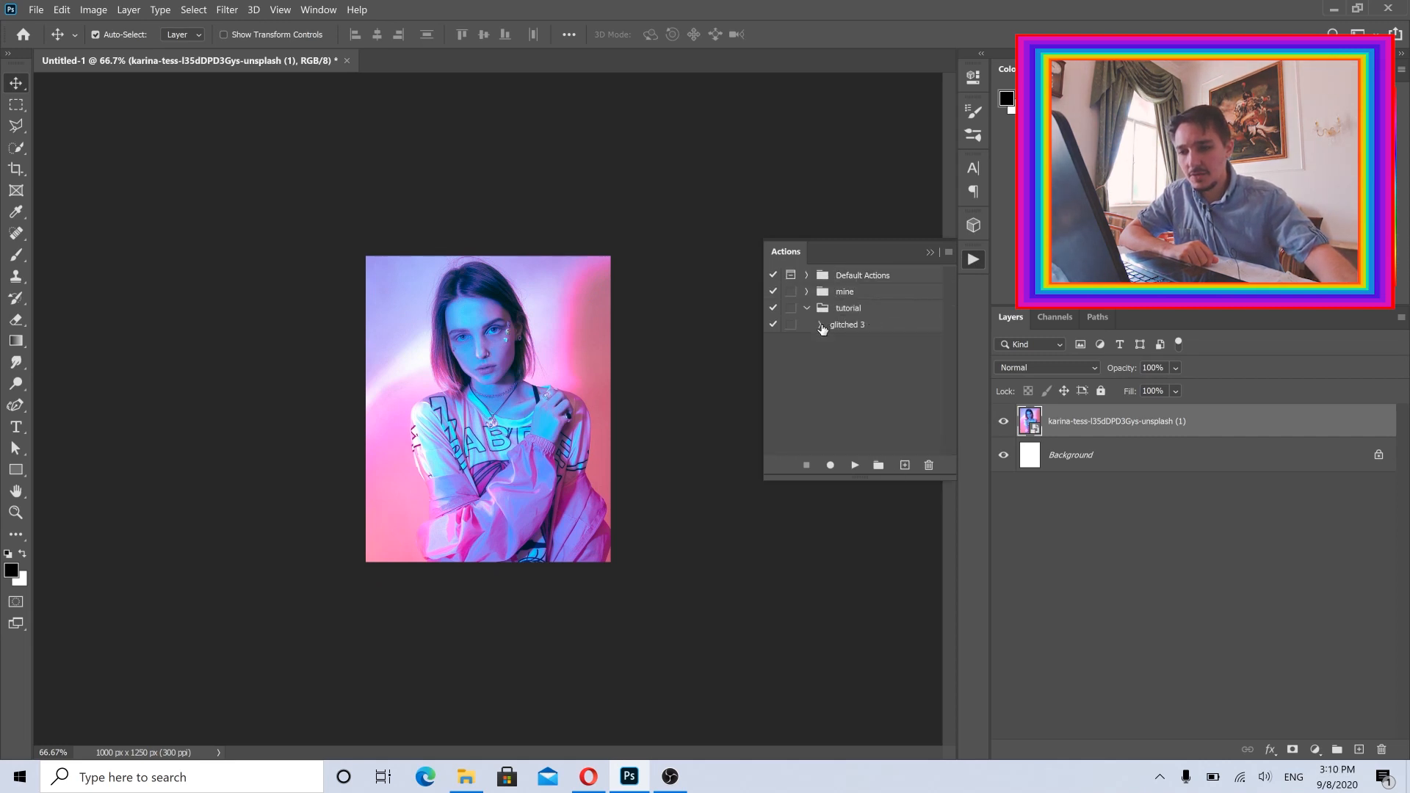
{"action": "left_click", "coordinate": [863, 328]}
{"action": "left_click", "coordinate": [853, 469]}
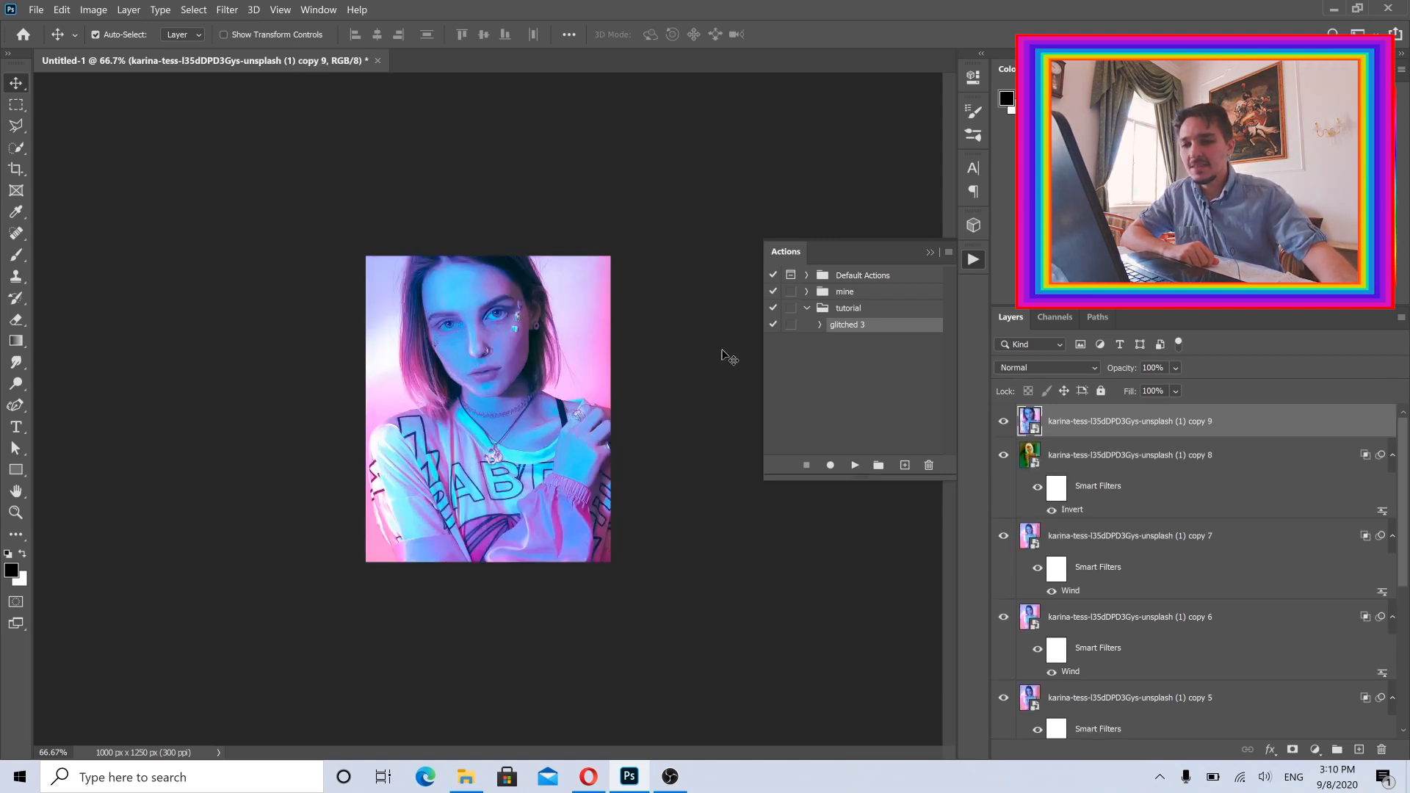
{"action": "left_click", "coordinate": [930, 253]}
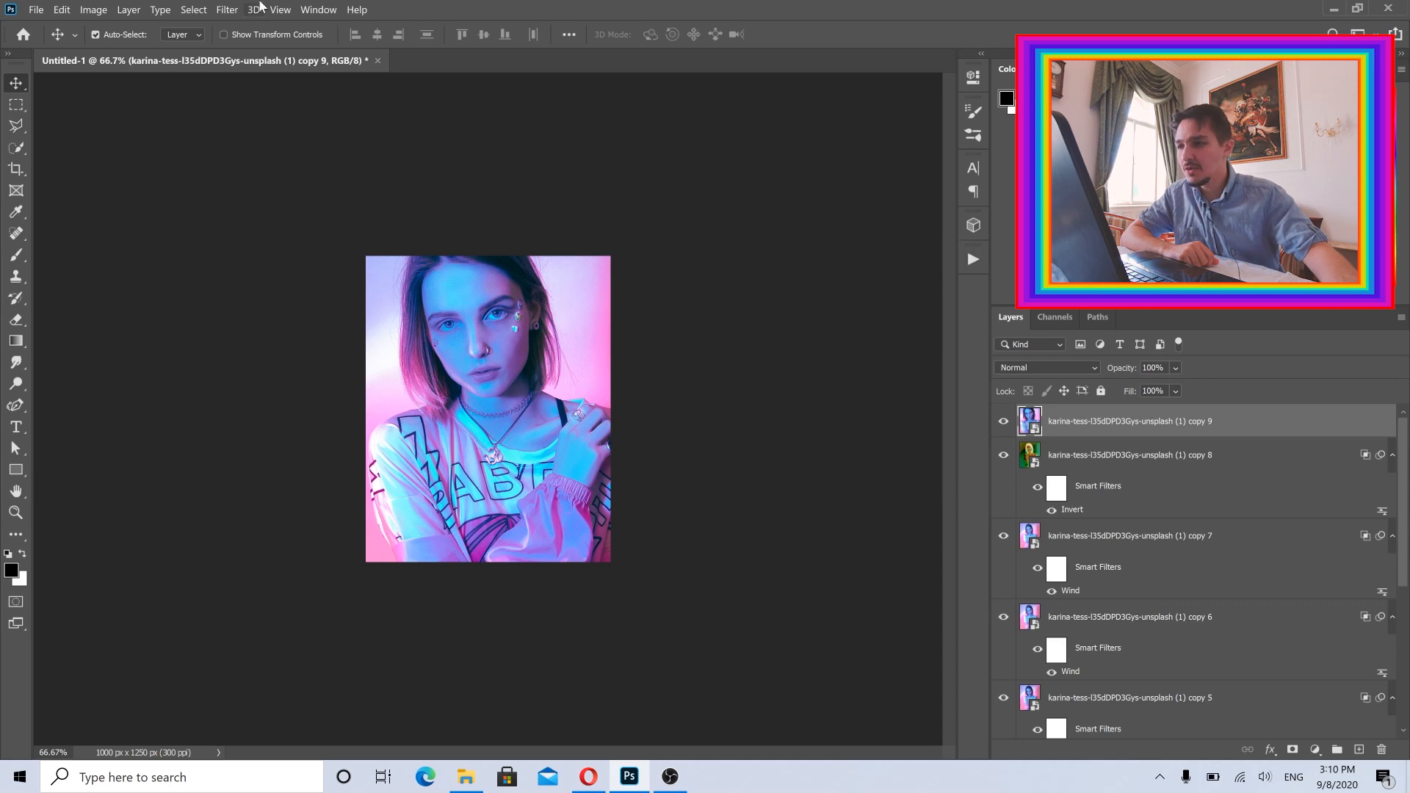
- Show the timeline and scrub back and forth through the generated glitch clips to preview the effects on the portrait
{"action": "left_click", "coordinate": [318, 10]}
{"action": "left_click", "coordinate": [328, 569]}
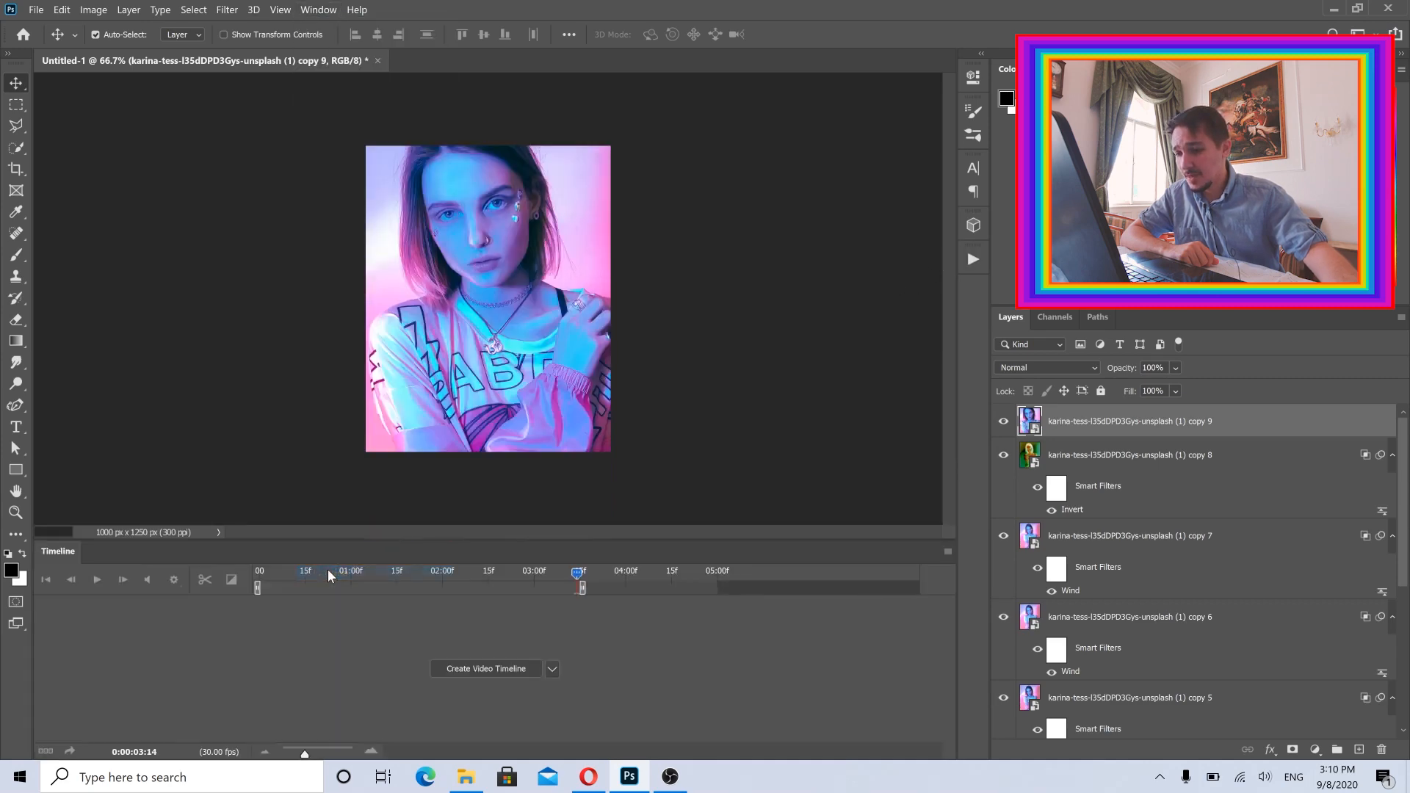
{"action": "mouse_move", "coordinate": [950, 624]}
{"action": "left_mouse_down"}
{"action": "mouse_move", "coordinate": [955, 722]}
{"action": "mouse_move", "coordinate": [951, 624]}
{"action": "left_mouse_up"}
{"action": "left_click", "coordinate": [660, 575]}
{"action": "left_click", "coordinate": [706, 570]}
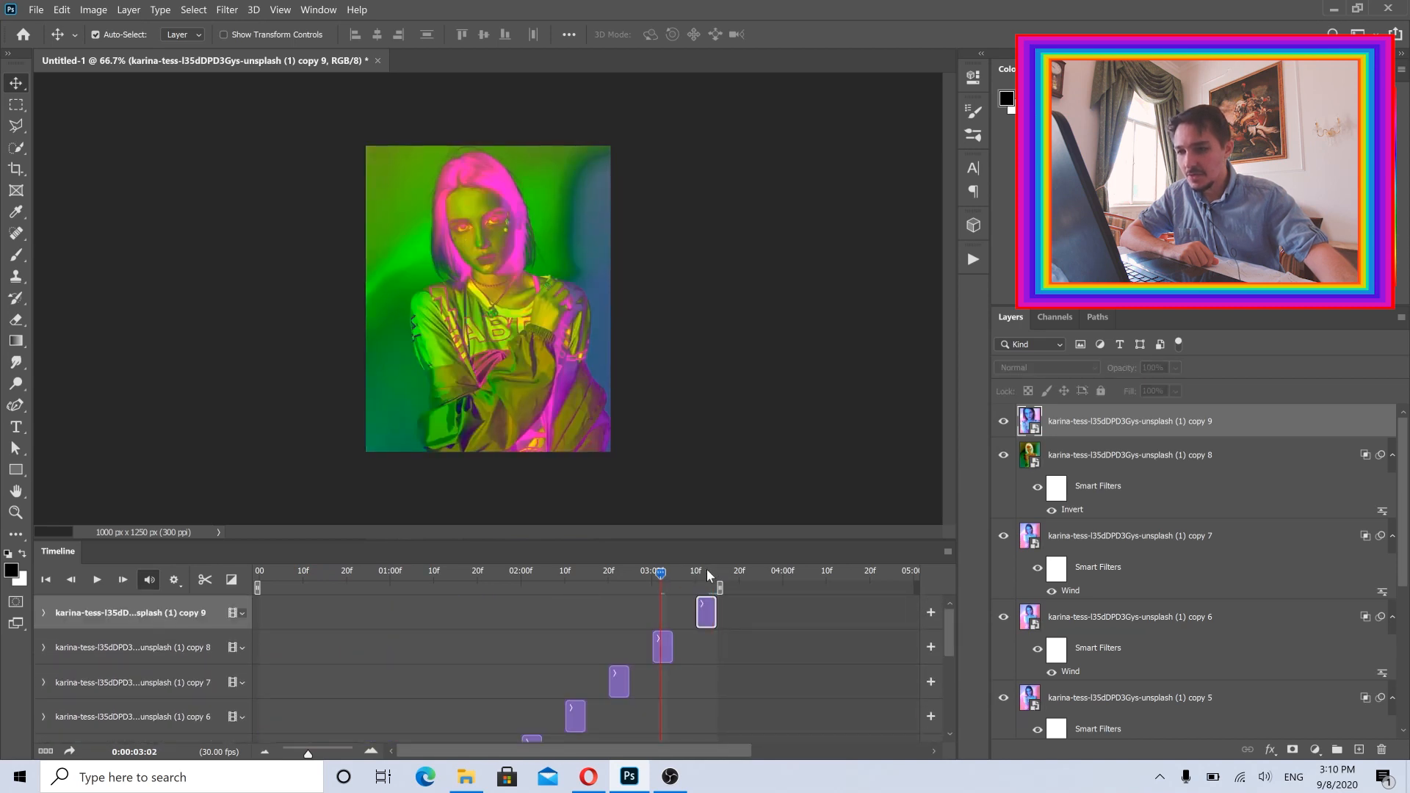
{"action": "left_click_drag", "start_coordinate": [705, 570], "coordinate": [497, 580]}
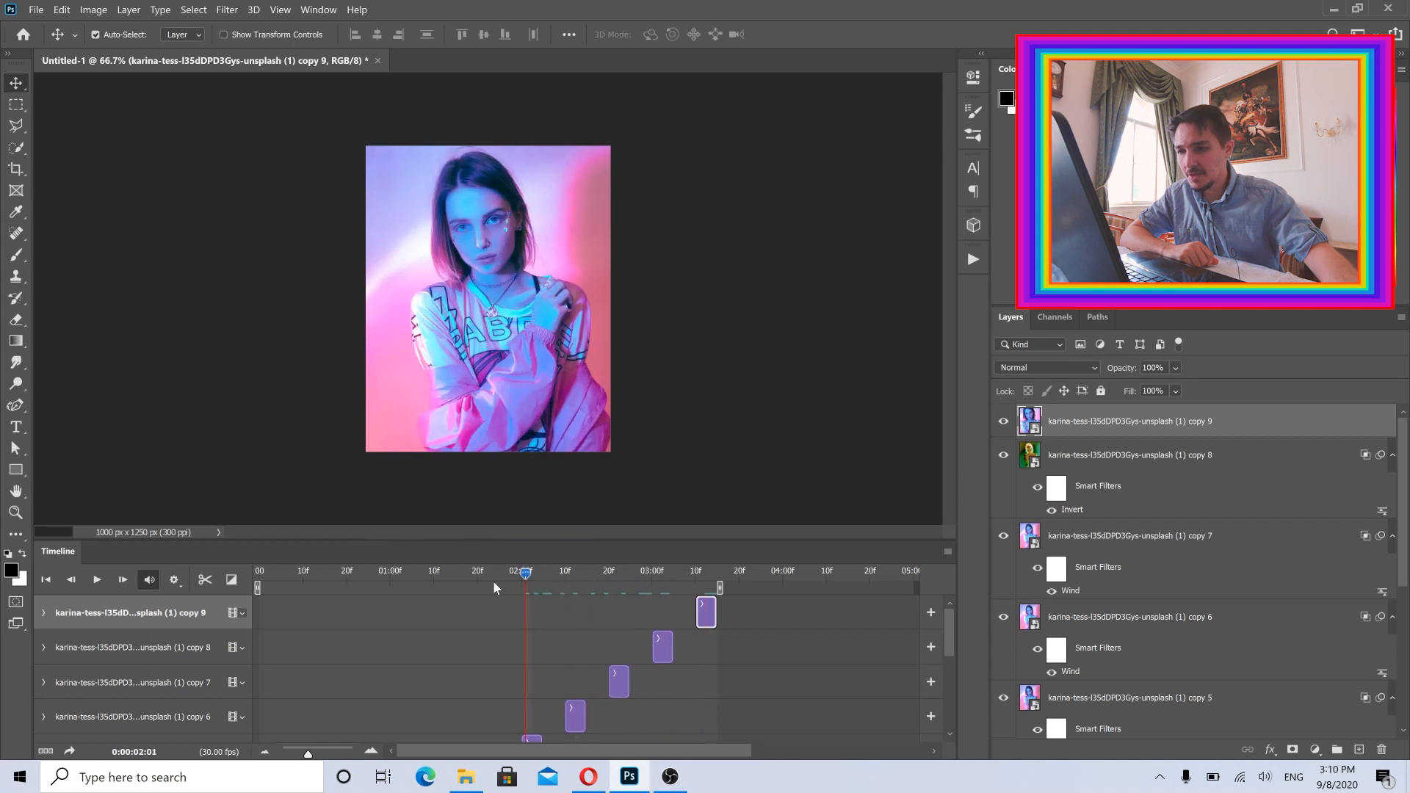
{"action": "left_click_drag", "start_coordinate": [306, 592], "coordinate": [654, 584]}
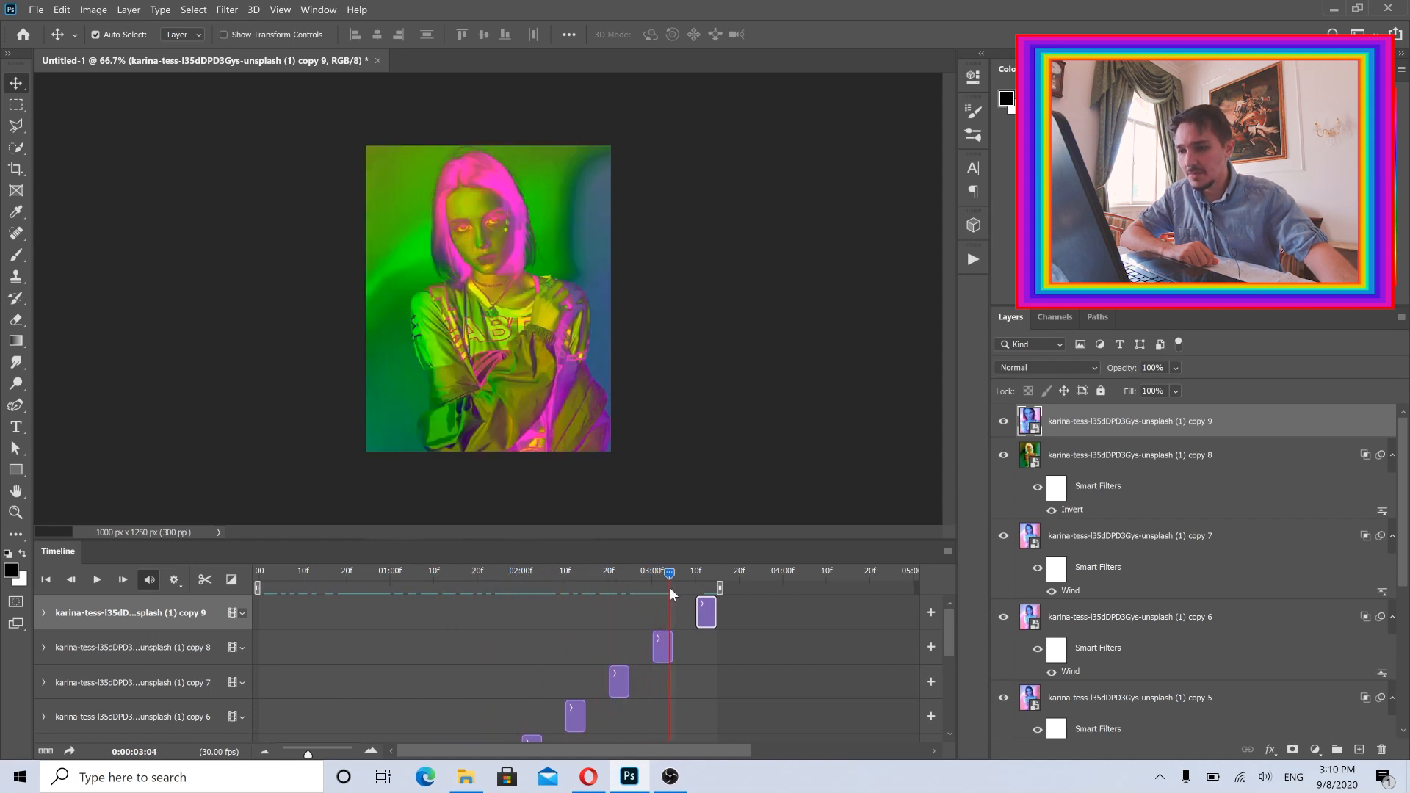
{"action": "left_click_drag", "start_coordinate": [533, 578], "coordinate": [391, 581]}
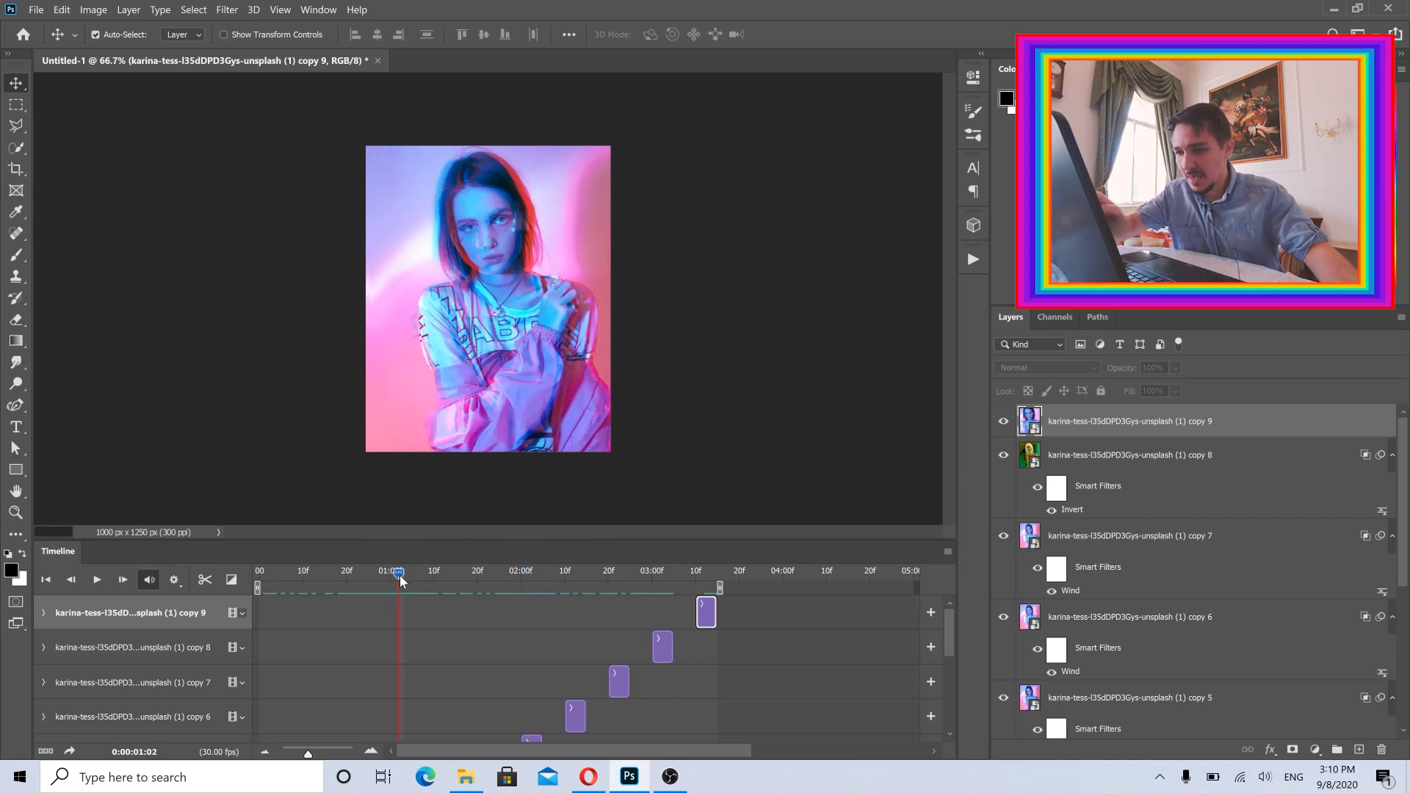
{"action": "left_click_drag", "start_coordinate": [465, 571], "coordinate": [624, 573]}
{"action": "left_click", "coordinate": [670, 572]}
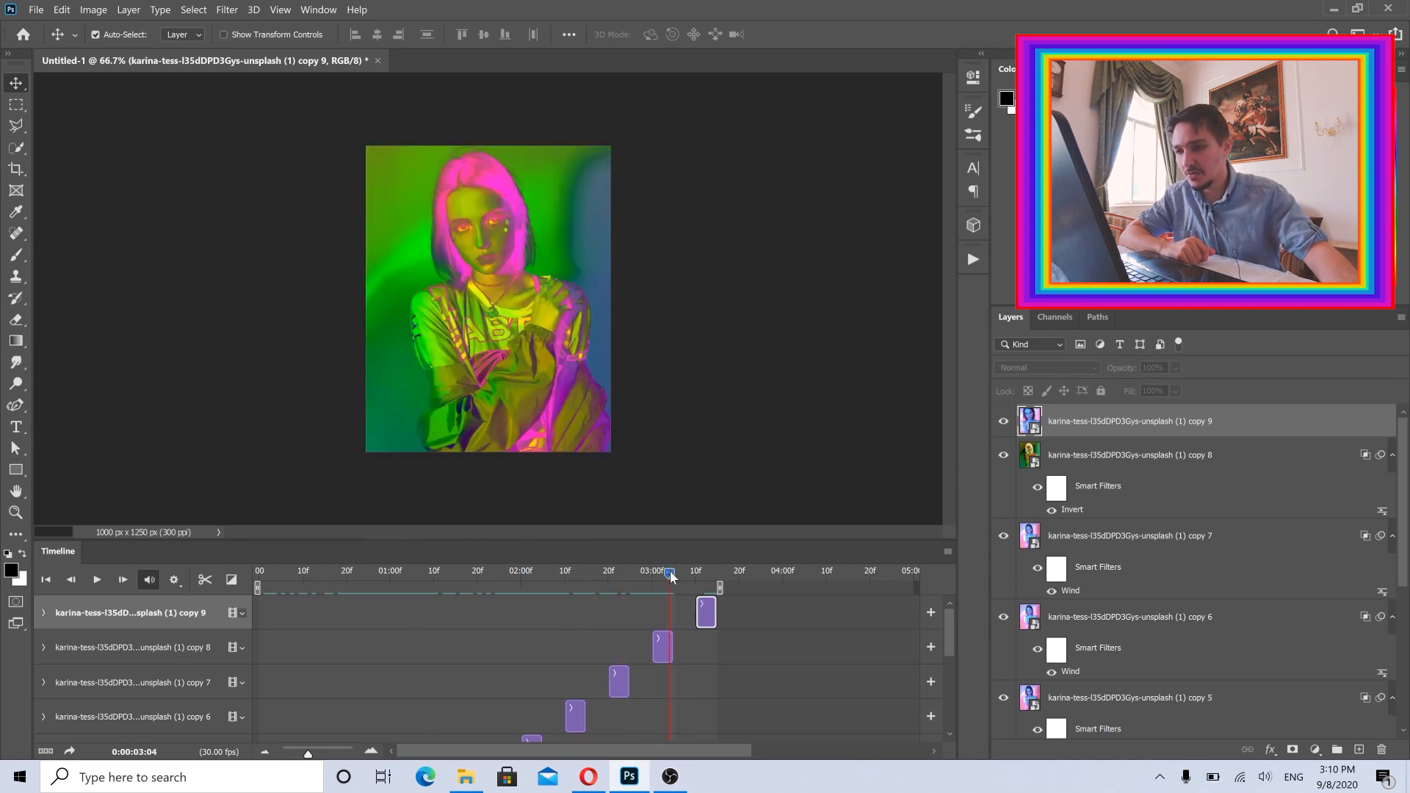
- Move the playhead onto the last clip and turn off the red channel in the copy 9 layer's blending options
{"action": "left_click", "coordinate": [706, 575]}
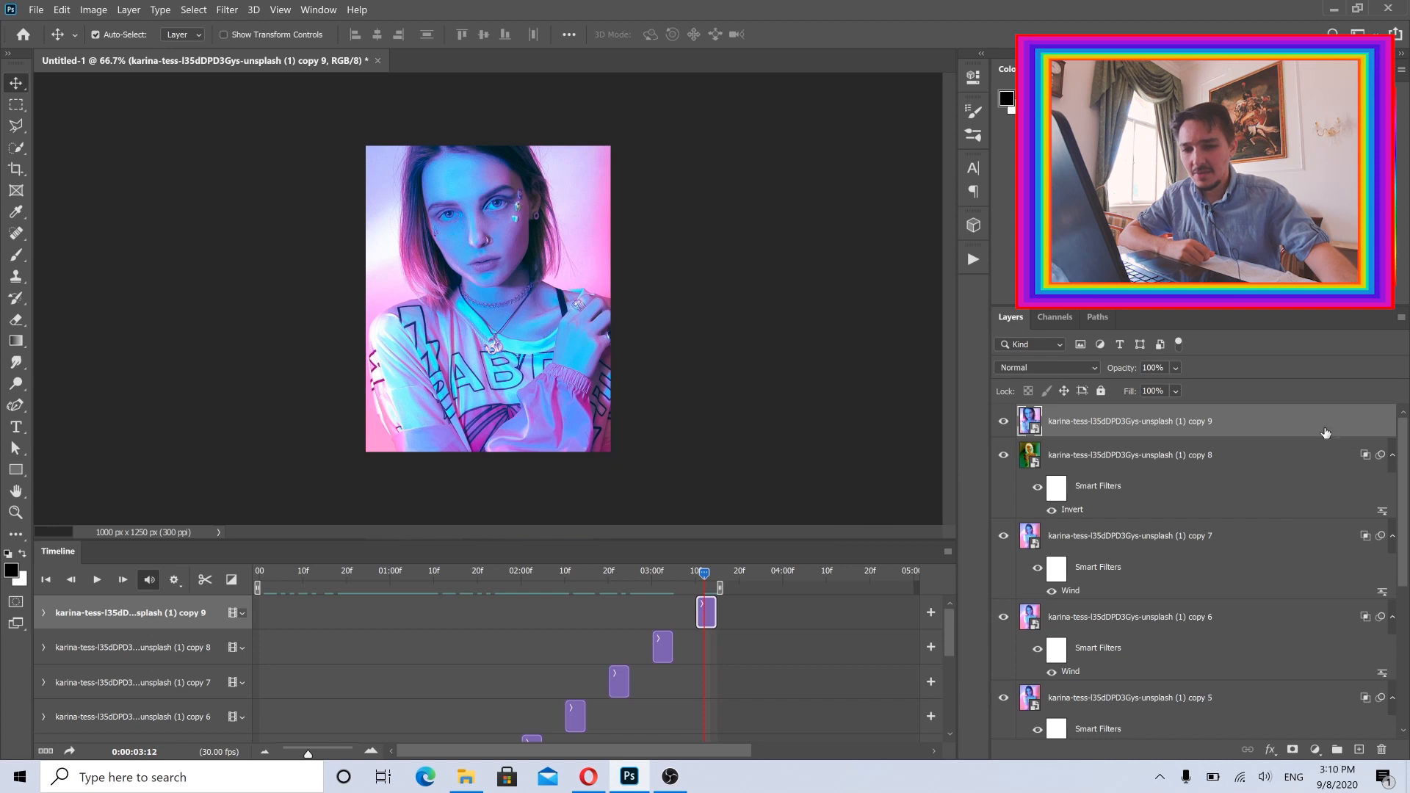
{"action": "double_click", "coordinate": [1322, 431]}
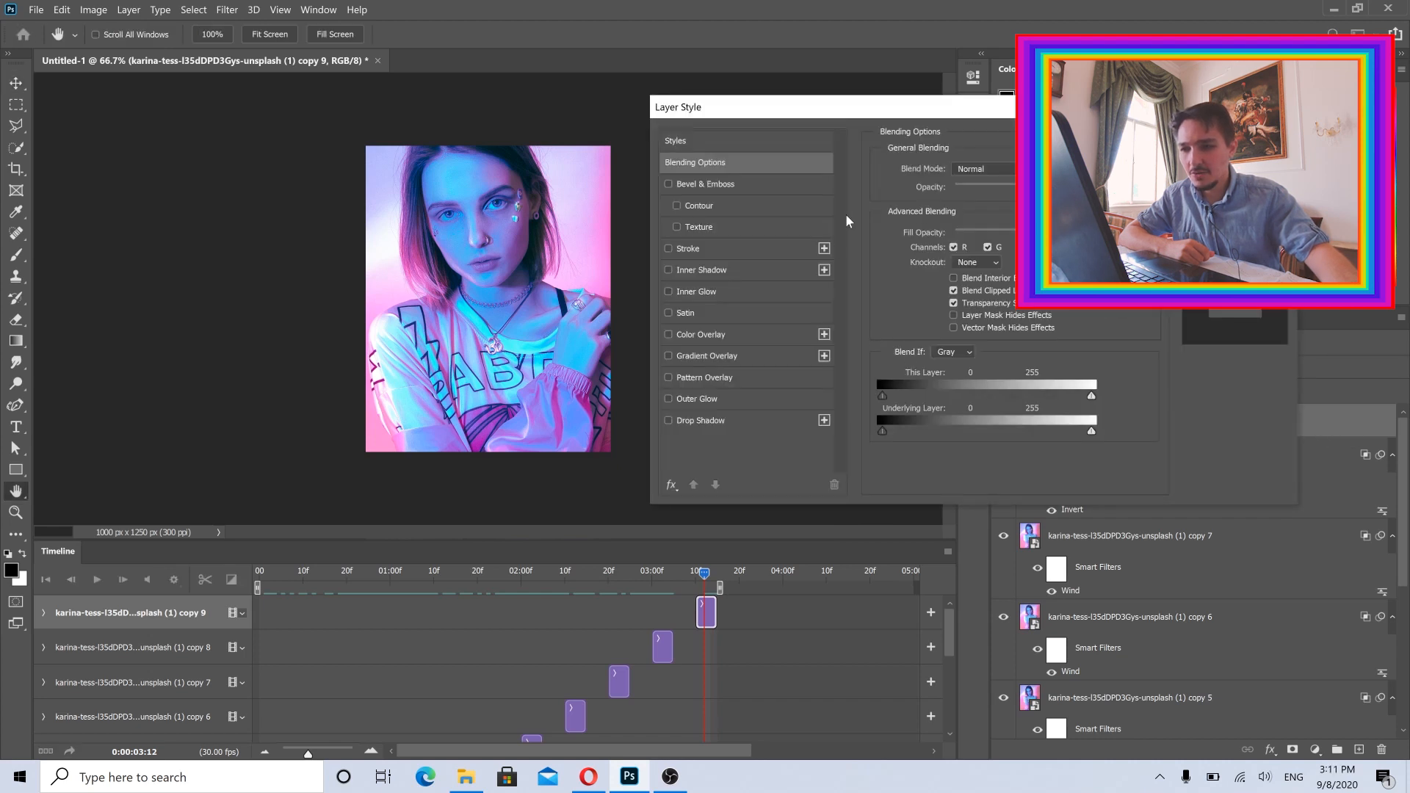
{"action": "left_click", "coordinate": [953, 247]}
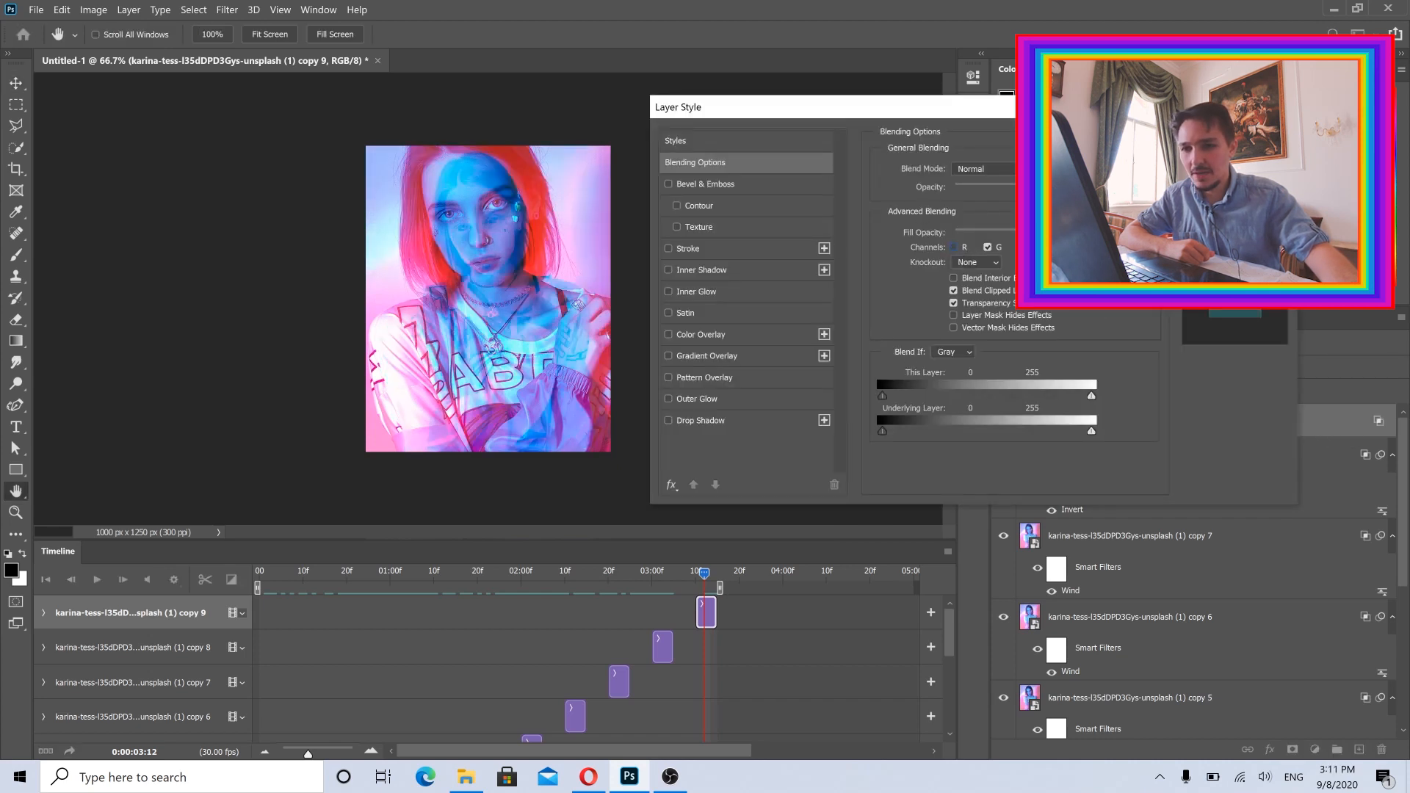
{"action": "key", "text": "Return"}
{"action": "left_click_drag", "start_coordinate": [950, 631], "coordinate": [940, 593]}
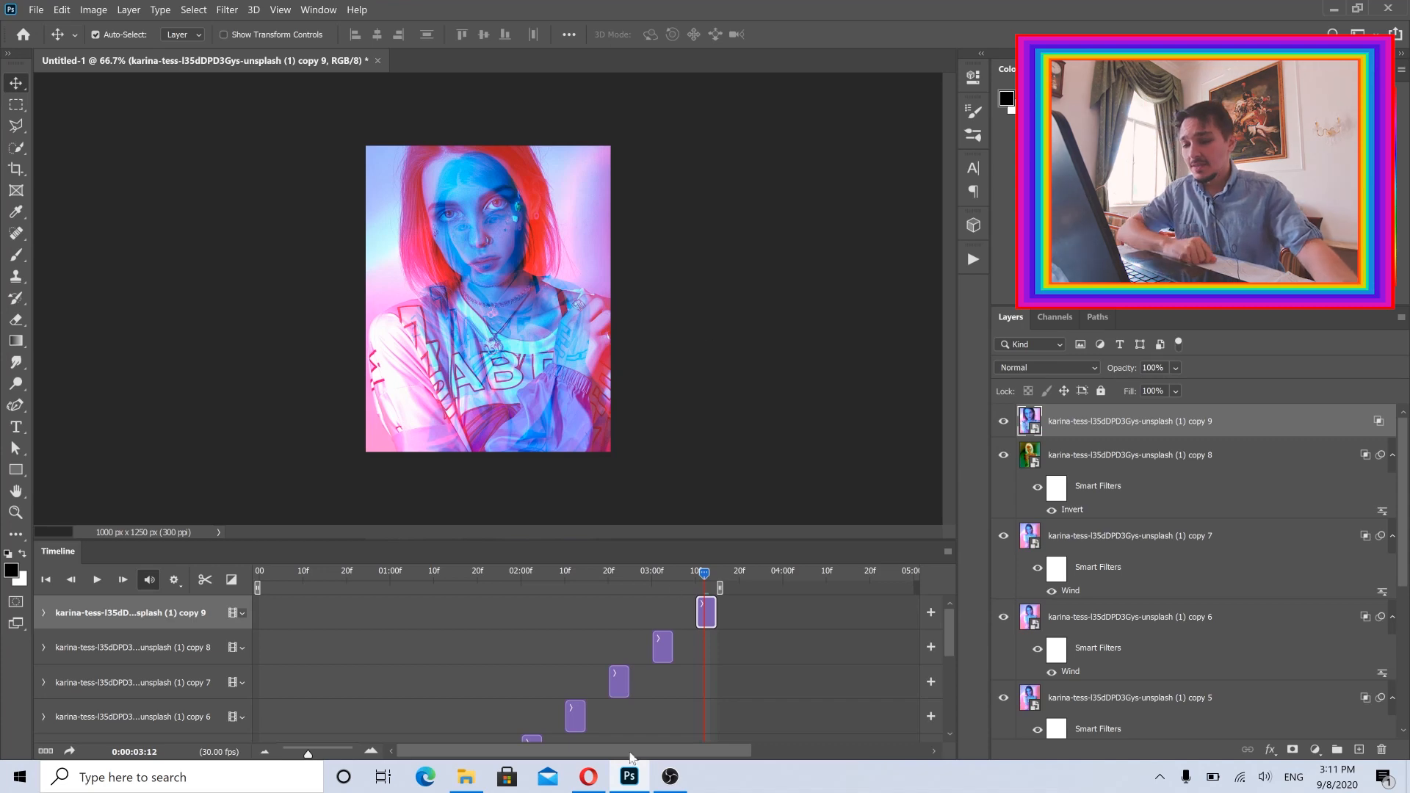
- Minimize Photoshop, switch to the Opera browser, and view the Learn from Fred membership page up to its beginning
{"action": "left_click", "coordinate": [1332, 9]}
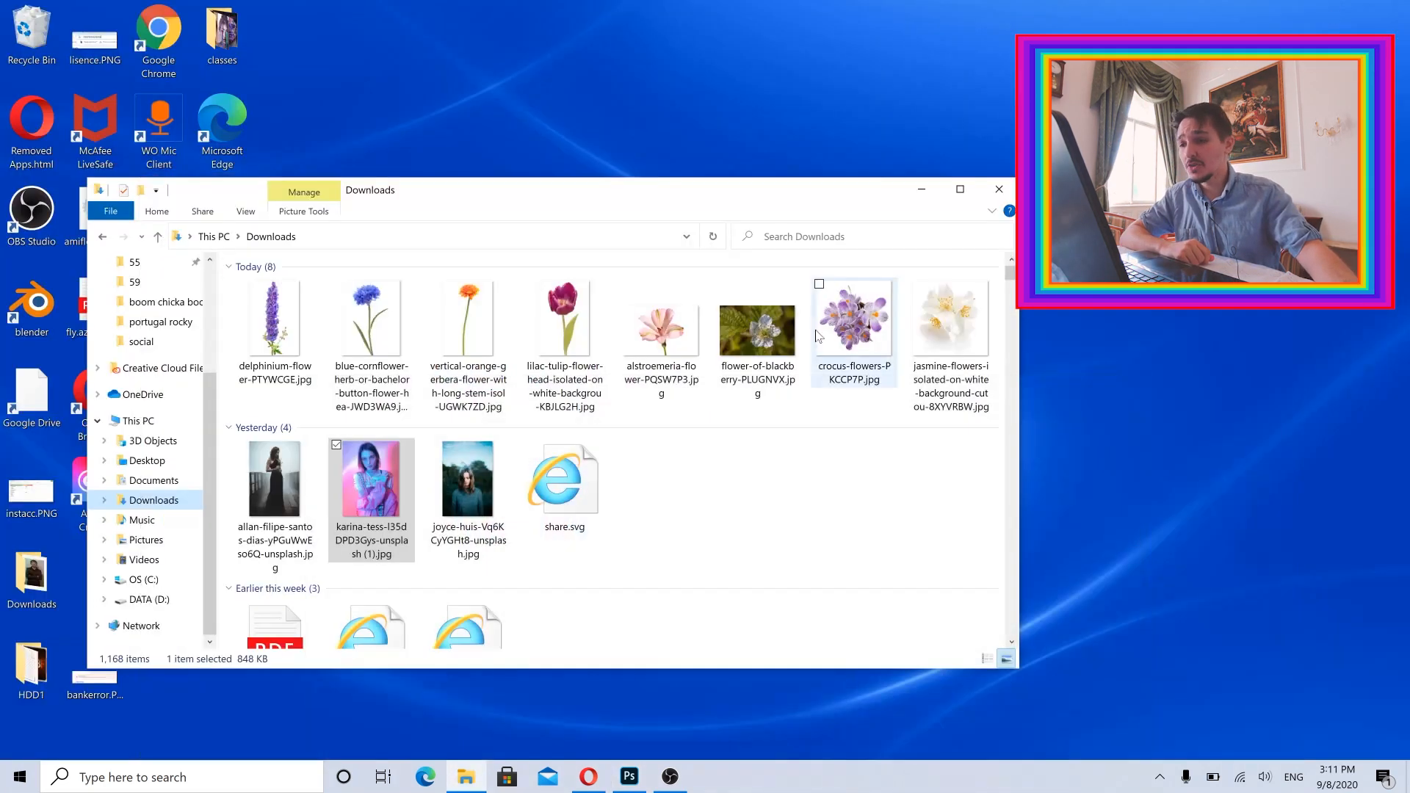
{"action": "left_click", "coordinate": [589, 776]}
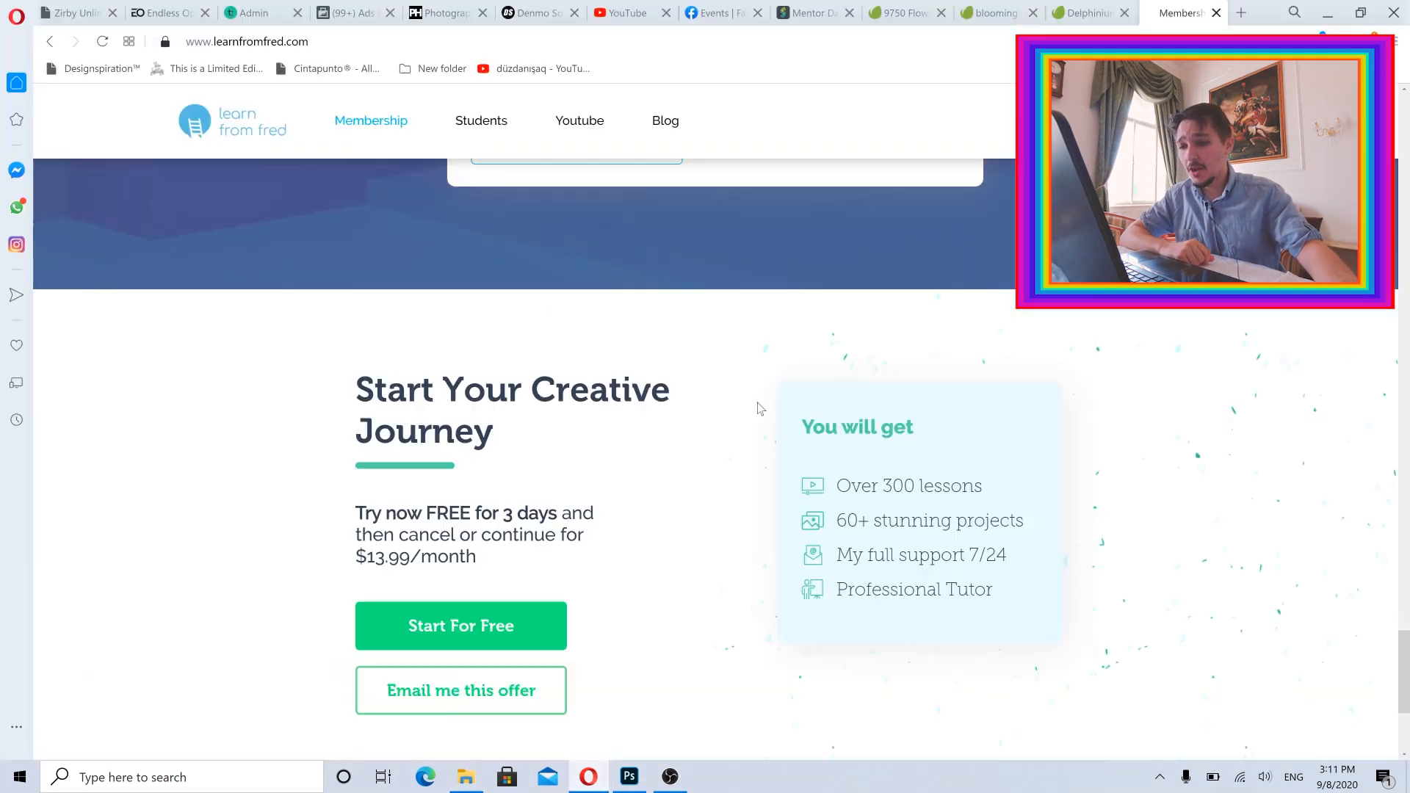
{"action": "scroll", "coordinate": [1349, 422], "scroll_direction": "up", "scroll_amount": 5}
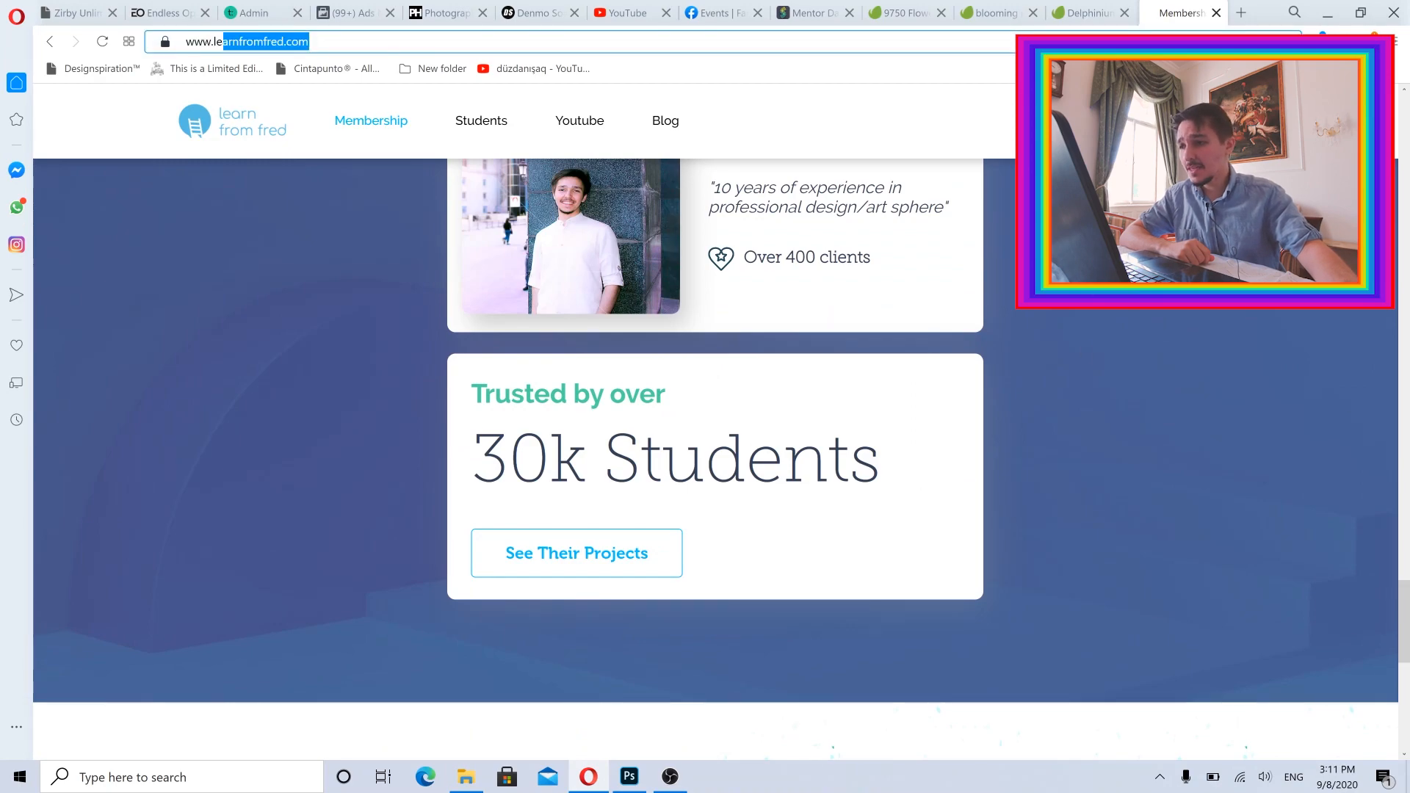
{"action": "scroll", "coordinate": [1406, 433], "scroll_direction": "up", "scroll_amount": 5}
{"action": "left_click_drag", "start_coordinate": [1406, 433], "coordinate": [1400, 139]}
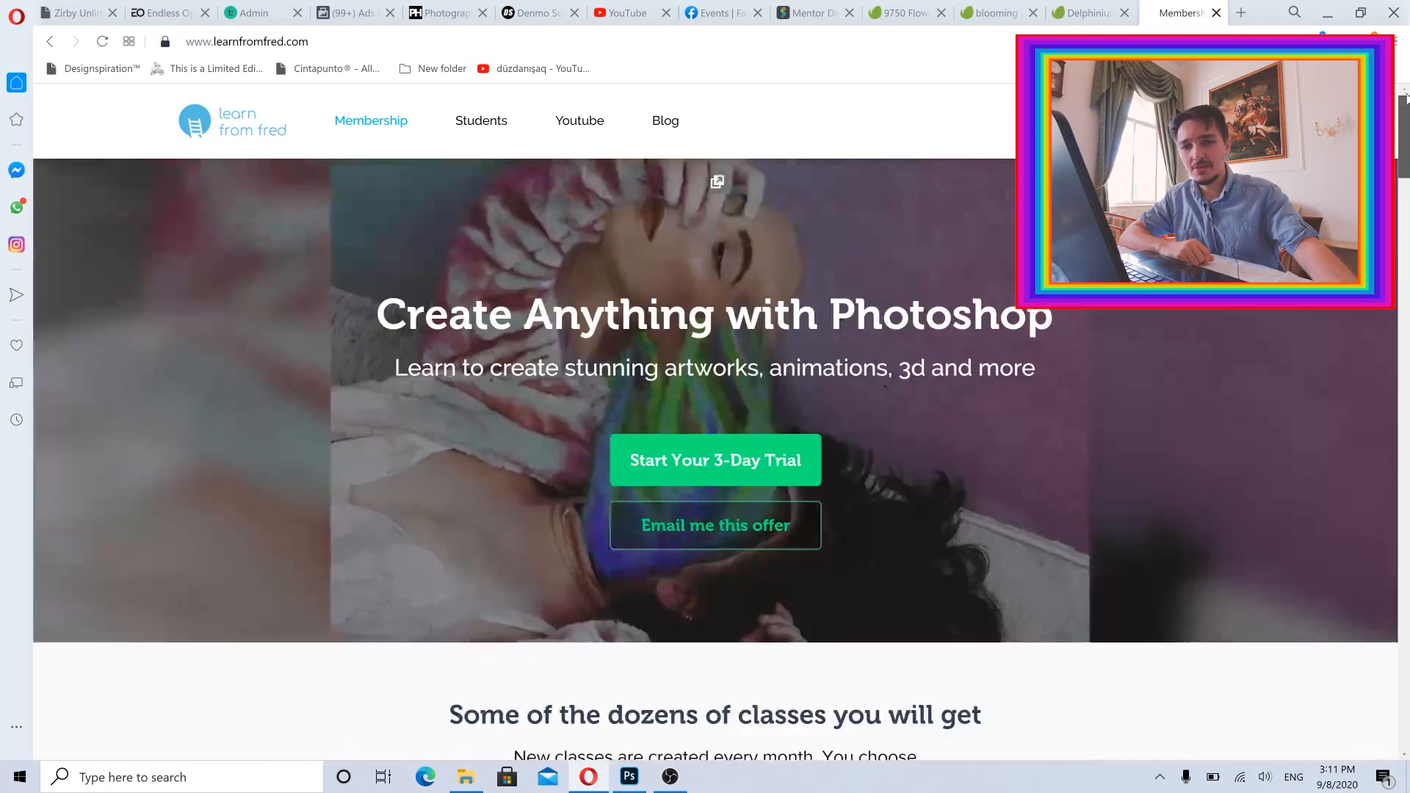